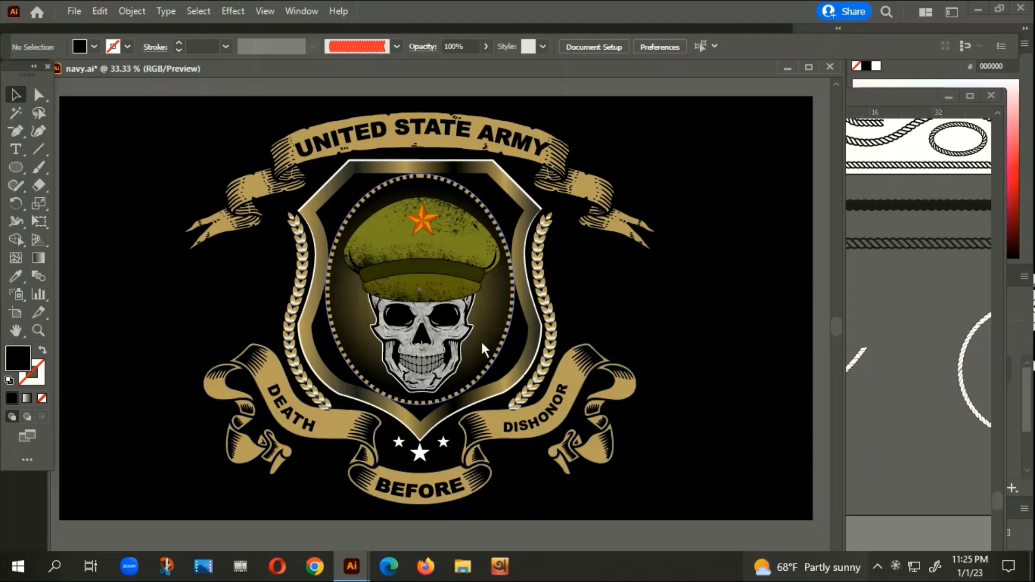
# Step: Zoom out from 33.33% to 12.5% and pan so the blank artboard beside the reference badge shows
pyautogui.keyDown('alt'); pyautogui.scroll(-1, 483, 337); pyautogui.keyUp('alt')
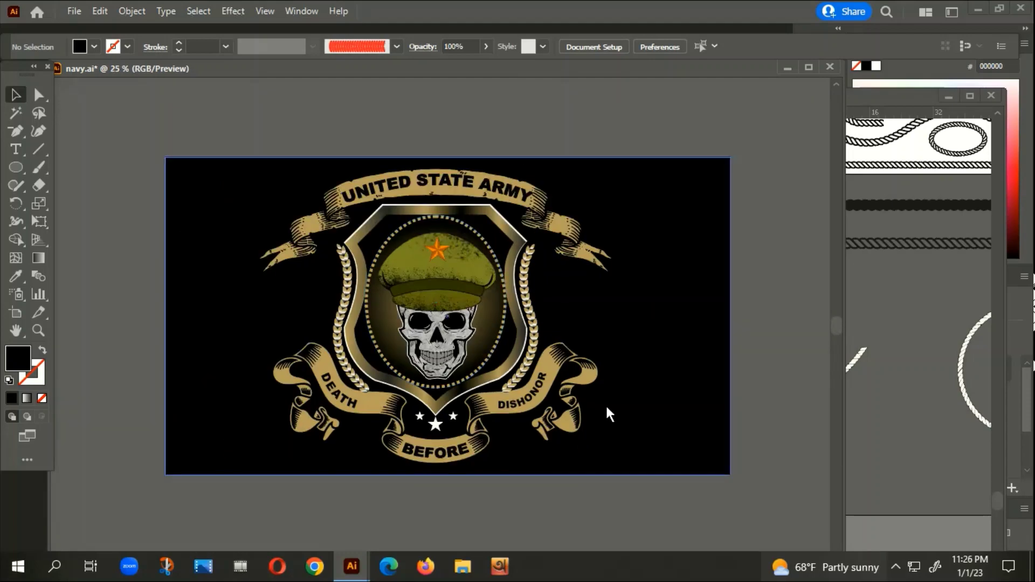
pyautogui.scroll(-3, 606, 403)
pyautogui.hscroll(3, 589, 343)
pyautogui.keyDown('alt'); pyautogui.scroll(-1, 440, 341); pyautogui.keyUp('alt')
pyautogui.keyDown('alt'); pyautogui.scroll(-1, 440, 341); pyautogui.keyUp('alt')
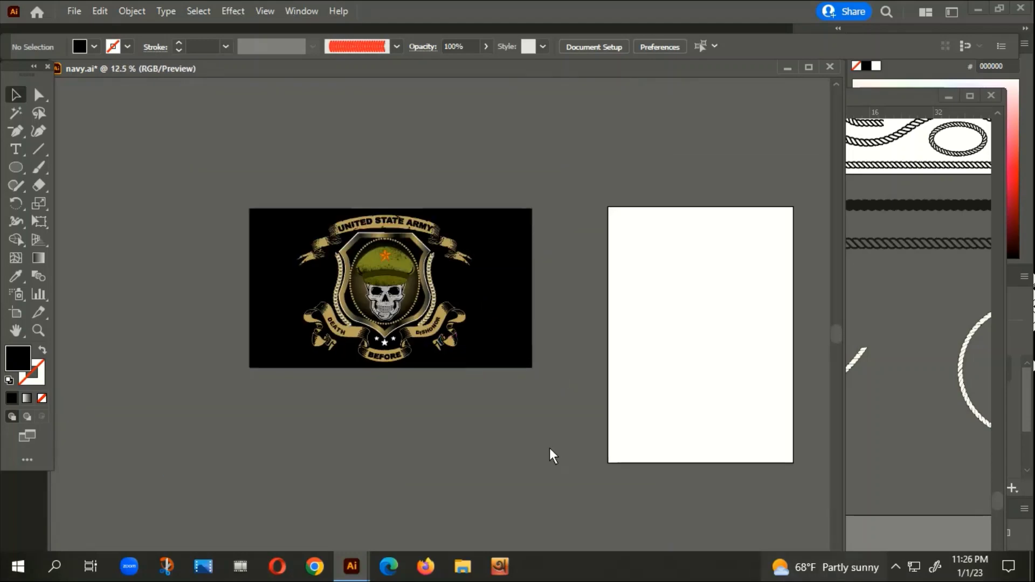
pyautogui.scroll(-2, 468, 396)
pyautogui.hscroll(2, 468, 396)
pyautogui.keyDown('alt'); pyautogui.scroll(1, 368, 294); pyautogui.keyUp('alt')
pyautogui.keyDown('alt'); pyautogui.scroll(-1, 369, 294); pyautogui.keyUp('alt')
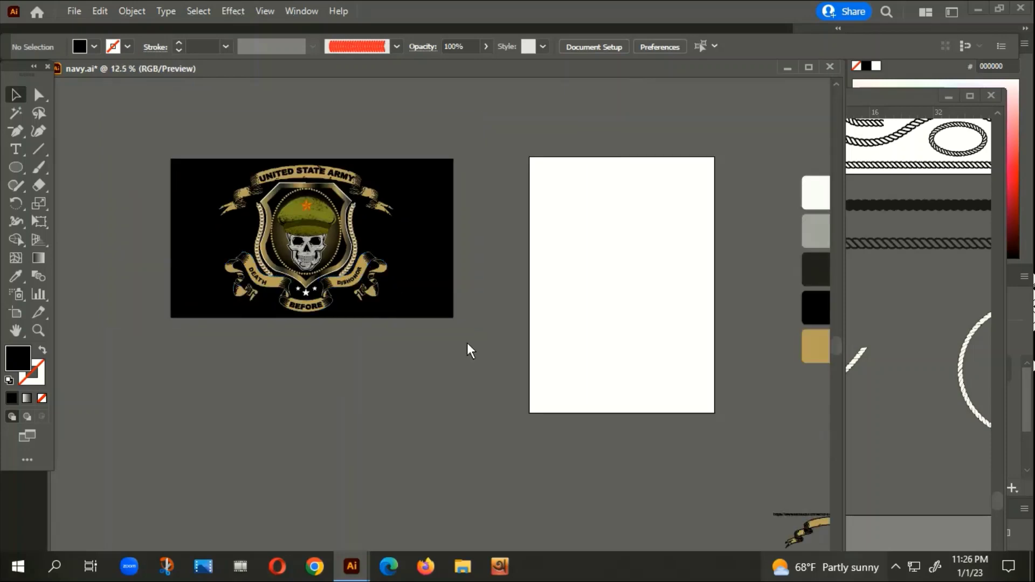
pyautogui.scroll(-1, 467, 342)
pyautogui.hscroll(2, 467, 342)
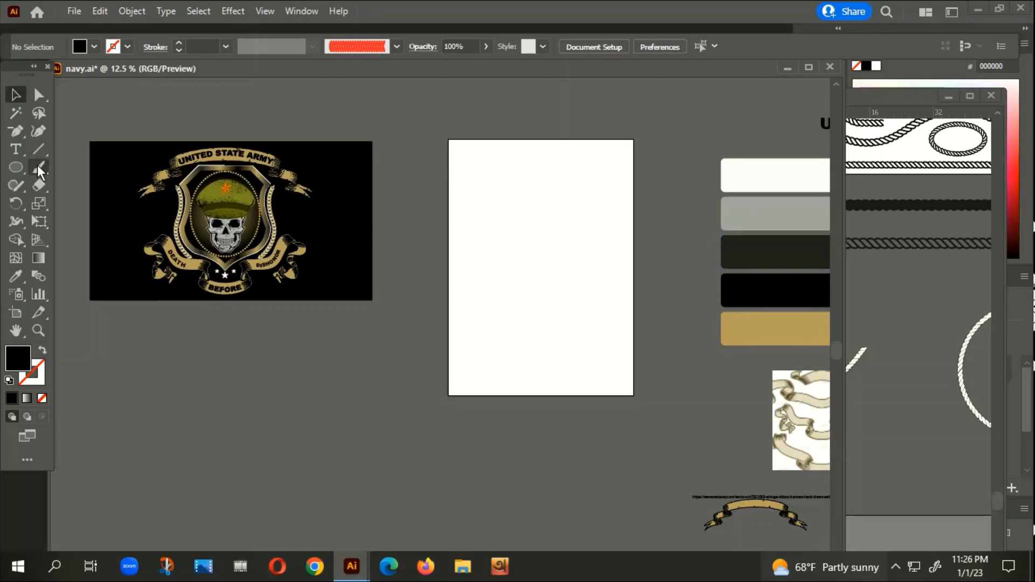
# Step: Draw a black rectangle covering the entire empty artboard, then deselect it
pyautogui.moveTo(21, 166); pyautogui.dragTo(67, 168)
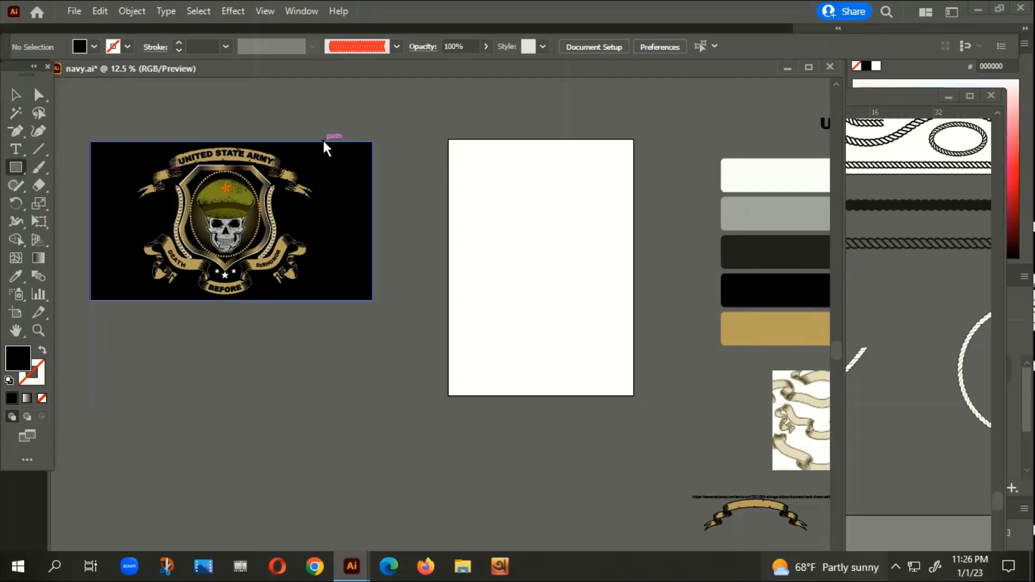
pyautogui.moveTo(448, 140); pyautogui.dragTo(636, 395)
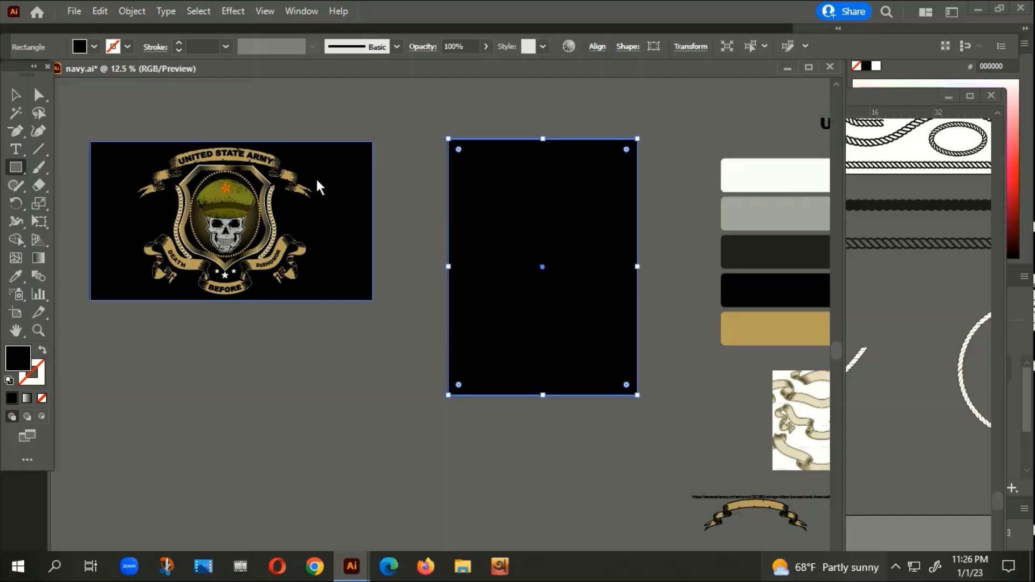
pyautogui.hotkey('ctrl', 'shift', 'a')
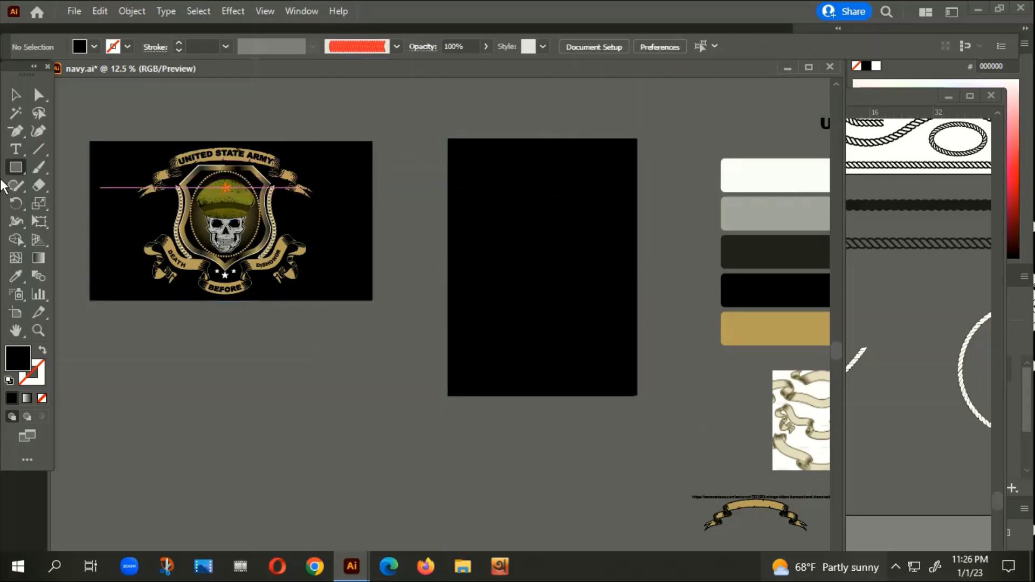
pyautogui.click(16, 95)
pyautogui.scroll(2, 240, 277)
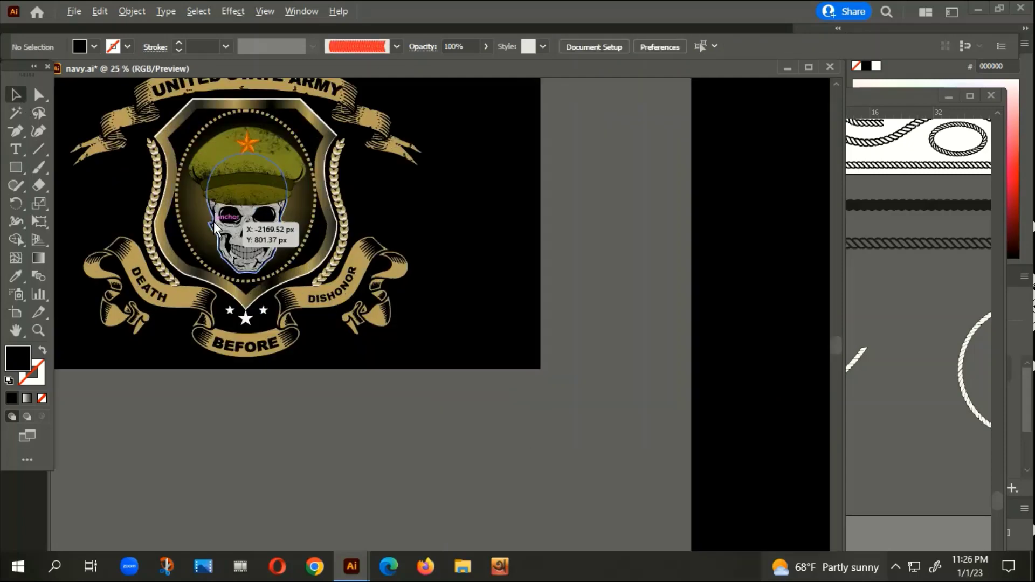
pyautogui.scroll(1, 380, 176)
pyautogui.scroll(-3, 380, 177)
pyautogui.scroll(-3, 448, 343)
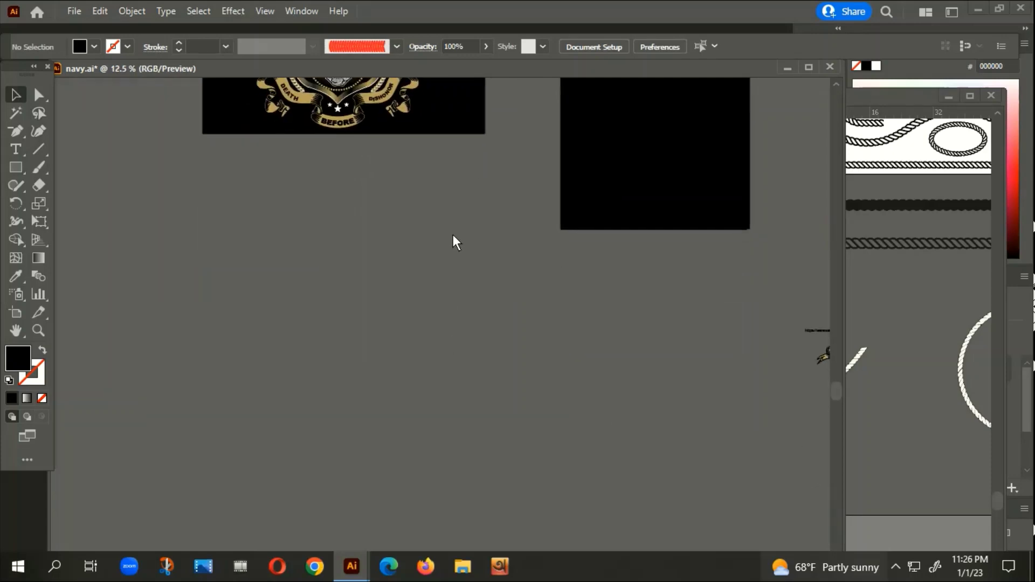
# Step: Draw a black hexagon below the reference badge with the Polygon tool
pyautogui.click(22, 170)
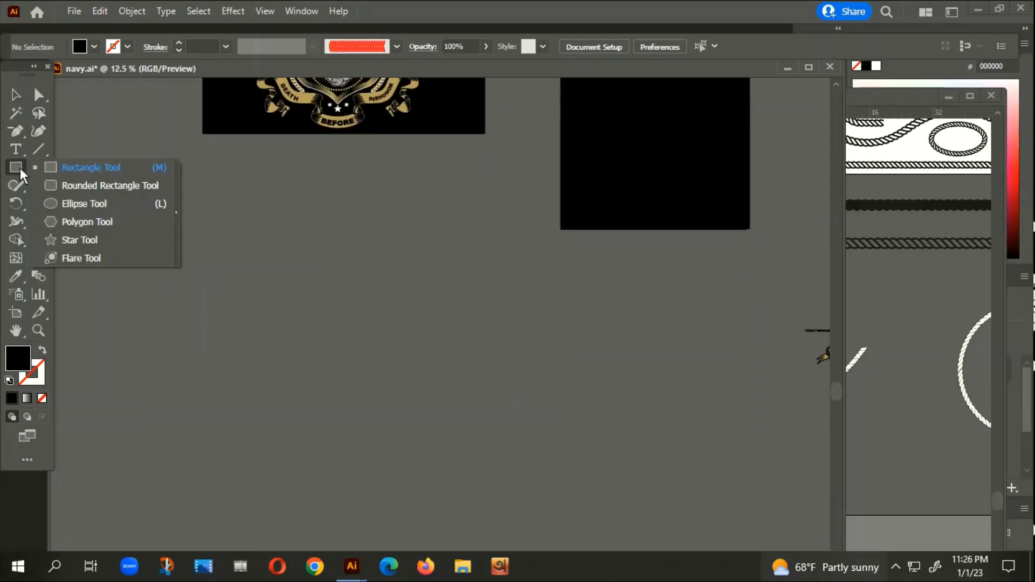
pyautogui.click(76, 221)
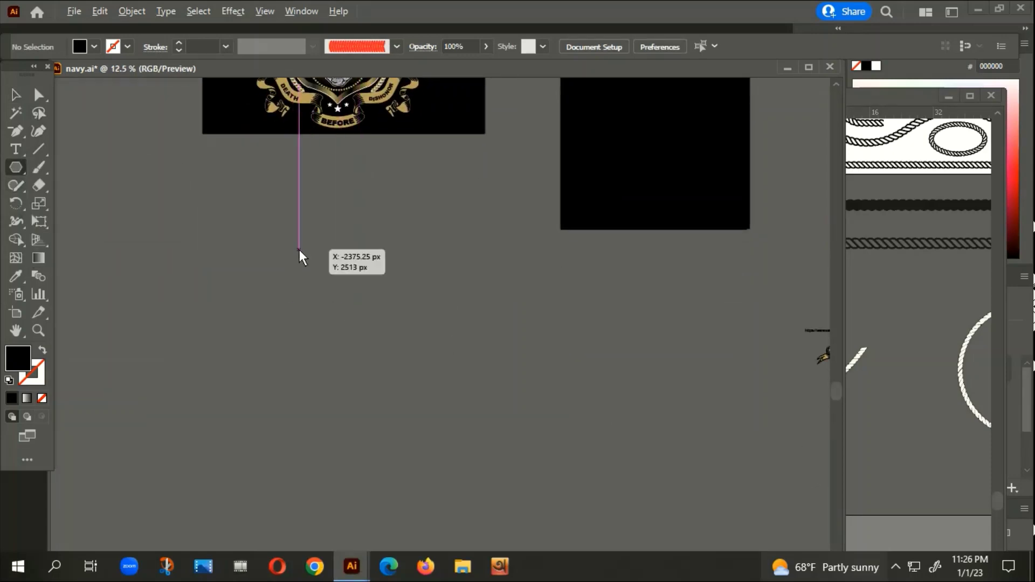
pyautogui.moveTo(298, 249); pyautogui.dragTo(390, 381)
pyautogui.click(16, 95)
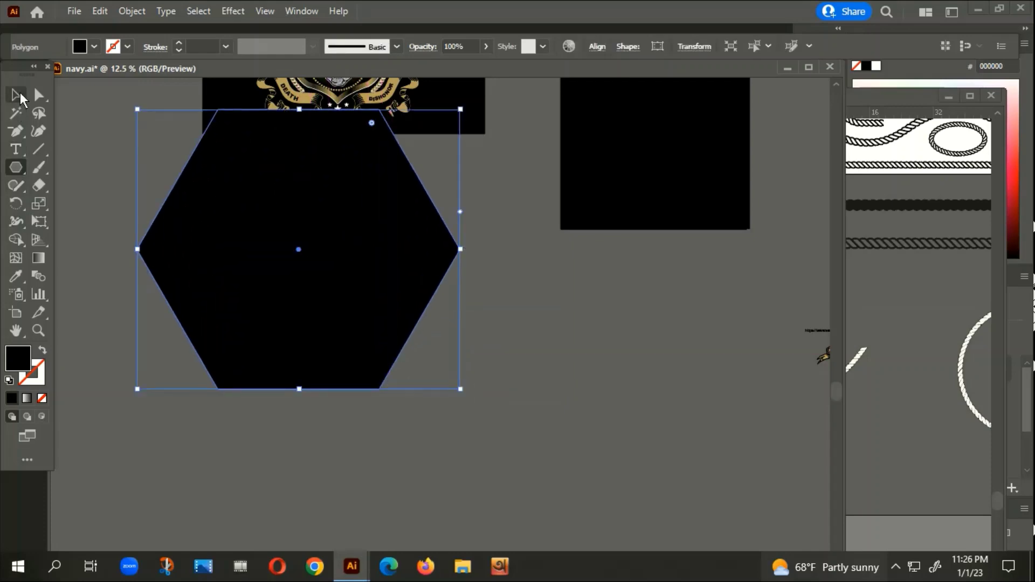
# Step: Rotate the hexagon 90° so a point faces up
pyautogui.rightClick(289, 201)
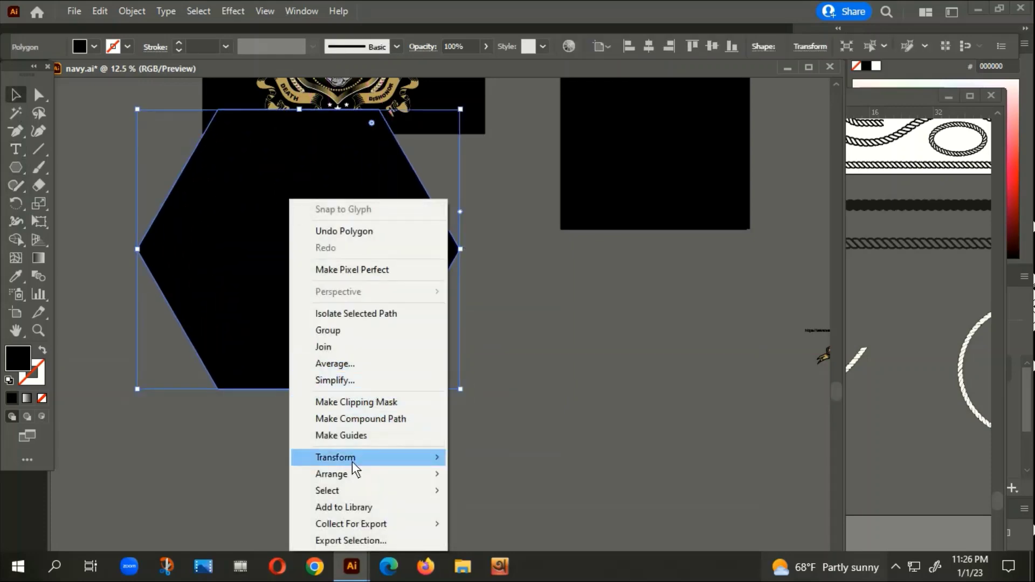
pyautogui.moveTo(335, 457)
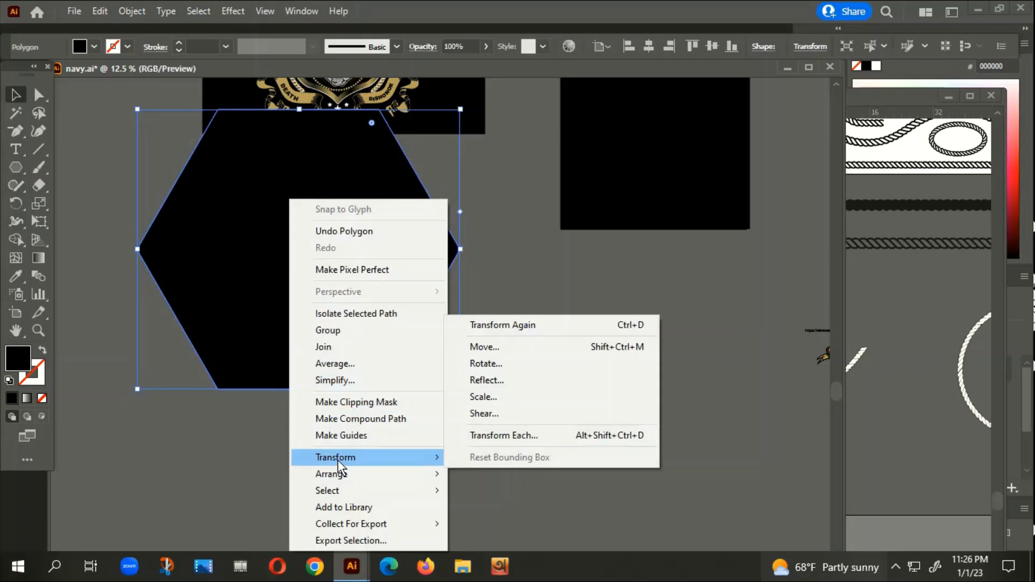
pyautogui.click(474, 364)
pyautogui.write('9')
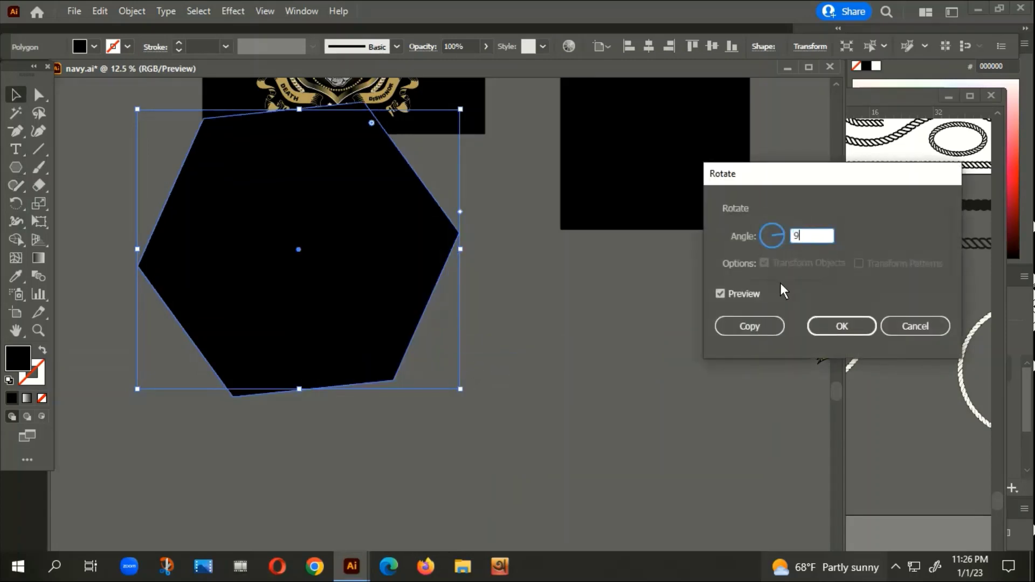
pyautogui.write('0')
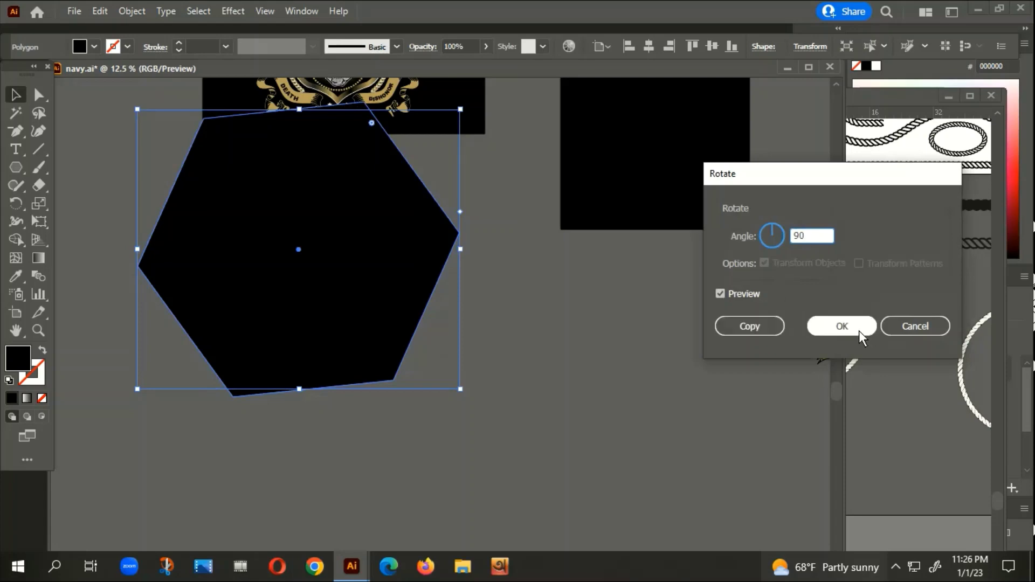
pyautogui.click(854, 327)
pyautogui.scroll(-1, 368, 364)
# Step: Move the hexagon down beneath the reference badge
pyautogui.moveTo(377, 357); pyautogui.dragTo(388, 413)
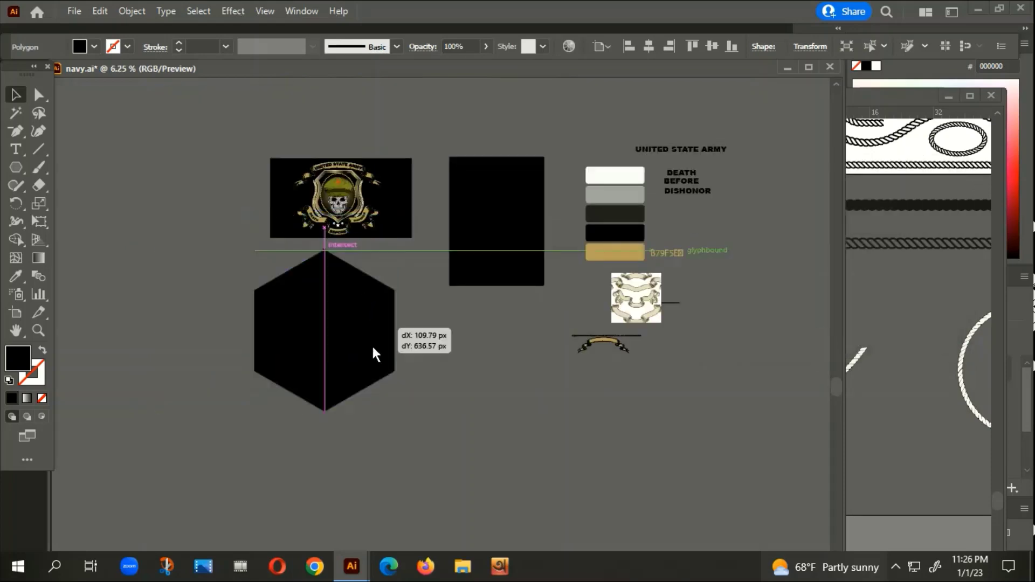
pyautogui.scroll(-2, 463, 350)
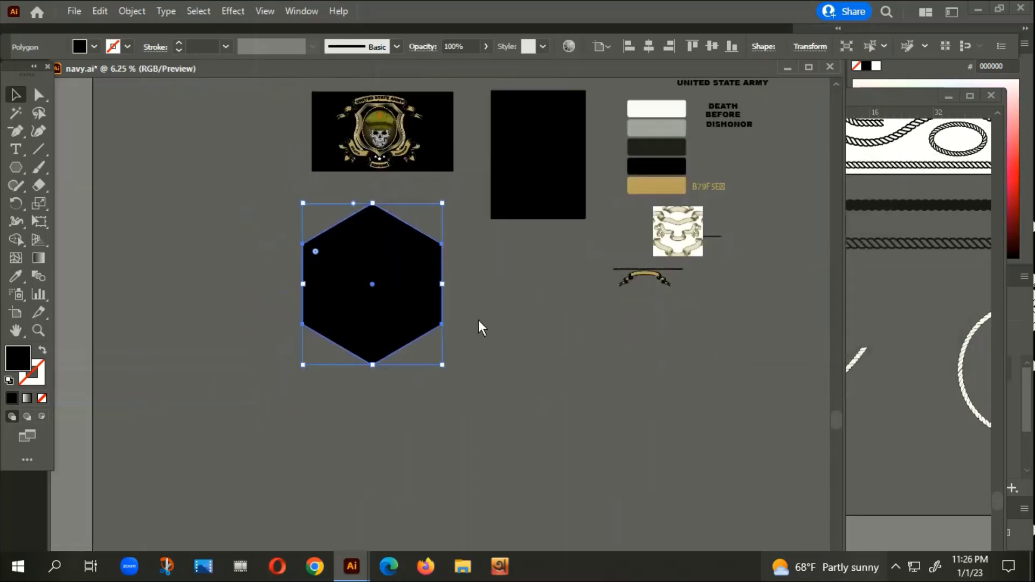
pyautogui.scroll(1, 377, 377)
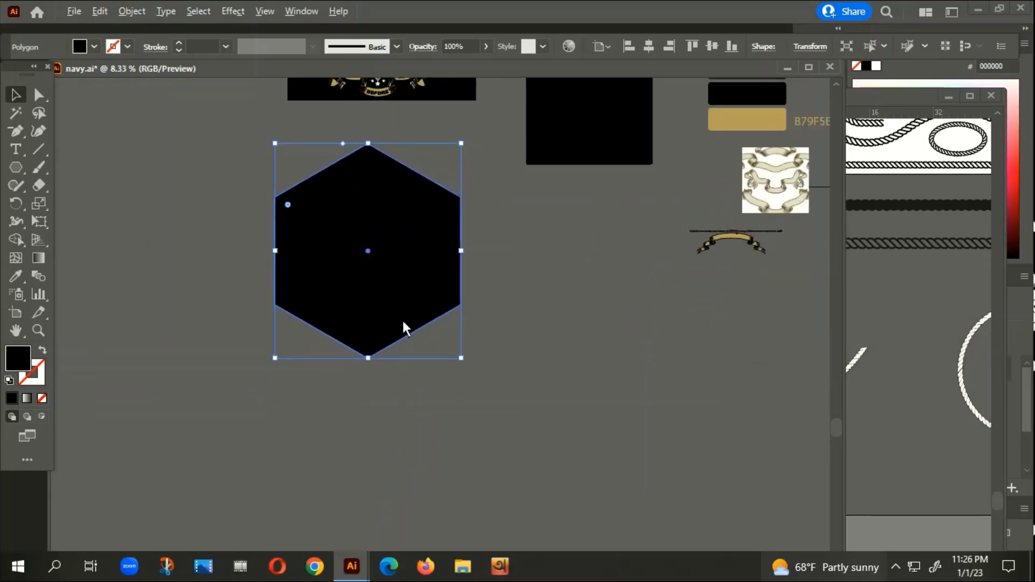
pyautogui.scroll(1, 402, 318)
# Step: Round the hexagon's lower-right side corner by dragging its live corner widget inward
pyautogui.click(38, 95)
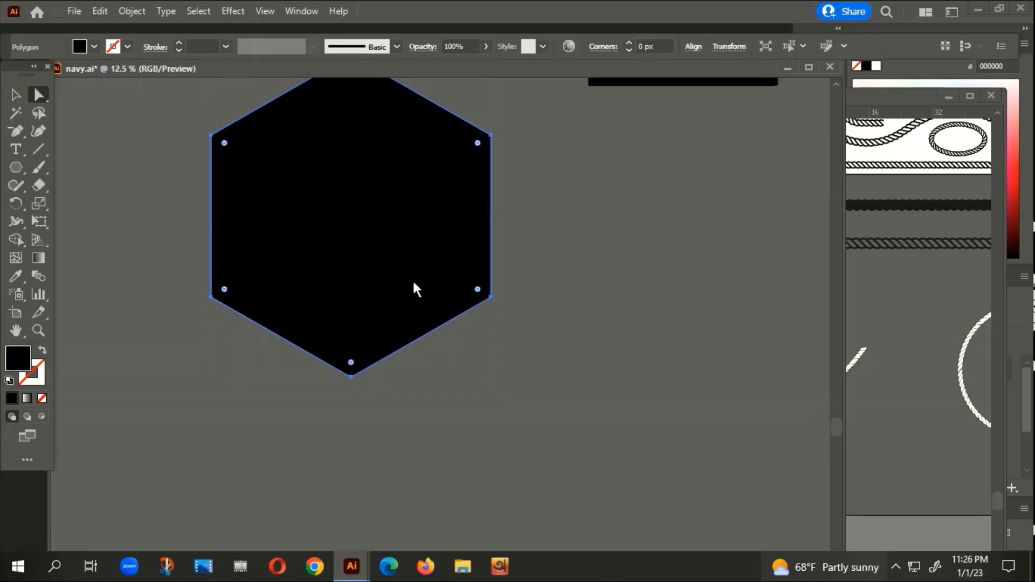
pyautogui.scroll(1, 467, 329)
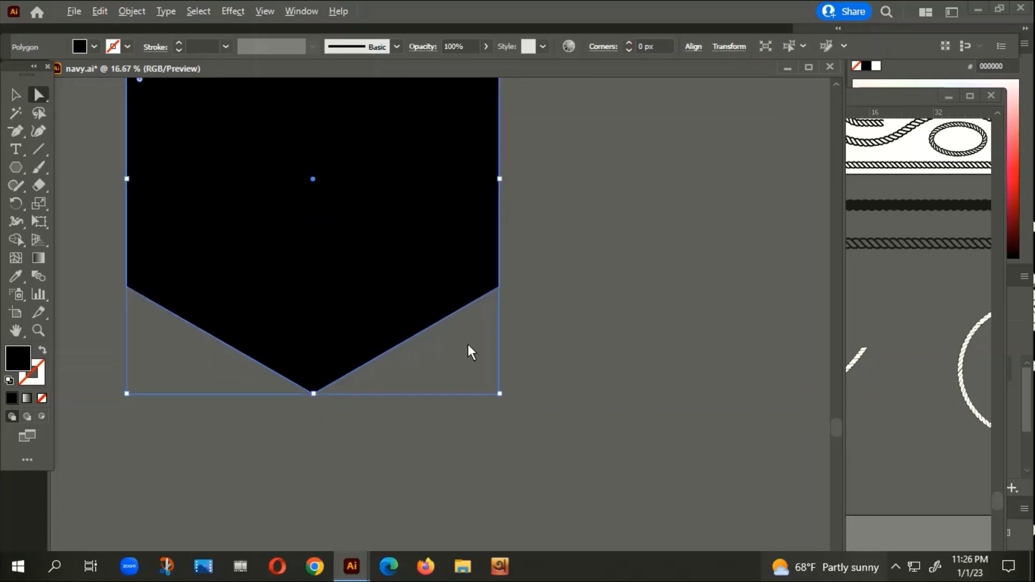
pyautogui.scroll(-2, 468, 345)
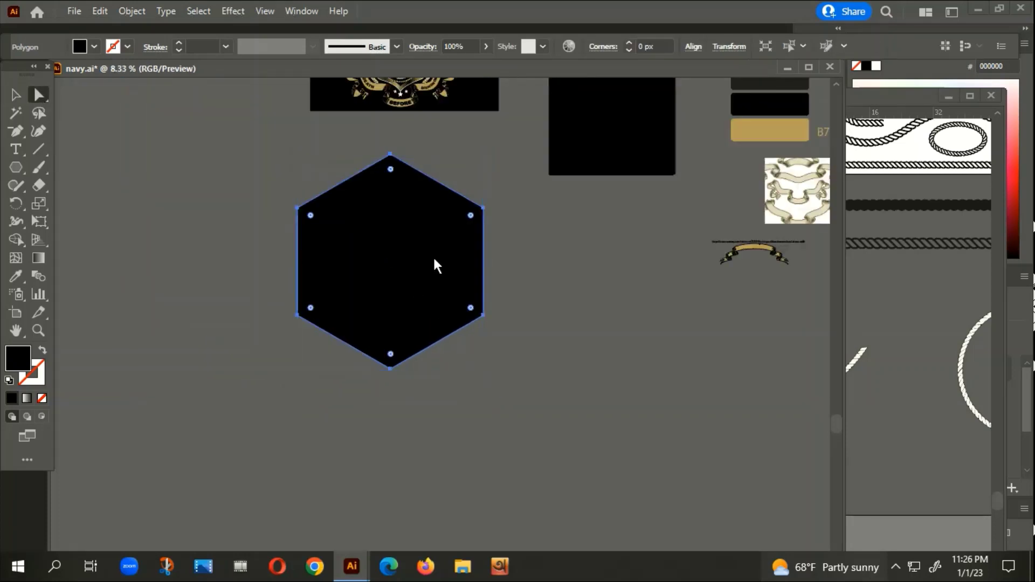
pyautogui.doubleClick(472, 308)
pyautogui.click(345, 345)
pyautogui.moveTo(470, 308); pyautogui.dragTo(406, 272)
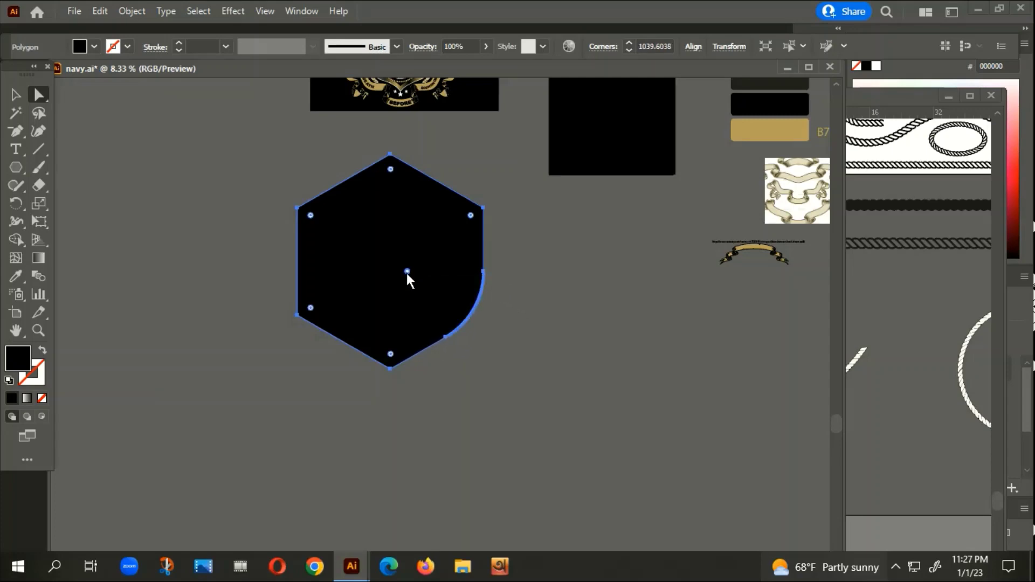
# Step: Round the lower-left side corner to match the right one
pyautogui.doubleClick(310, 308)
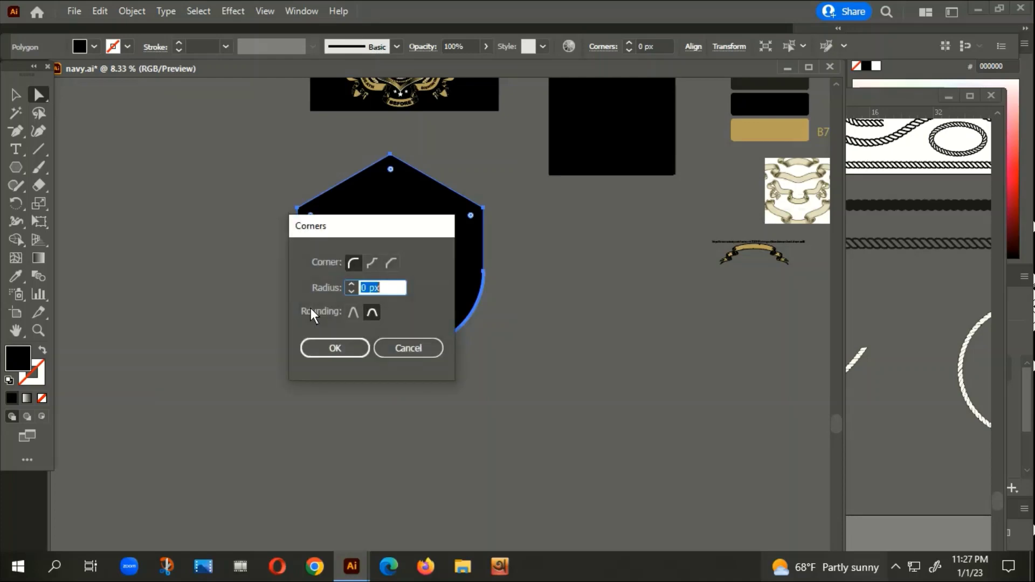
pyautogui.click(343, 347)
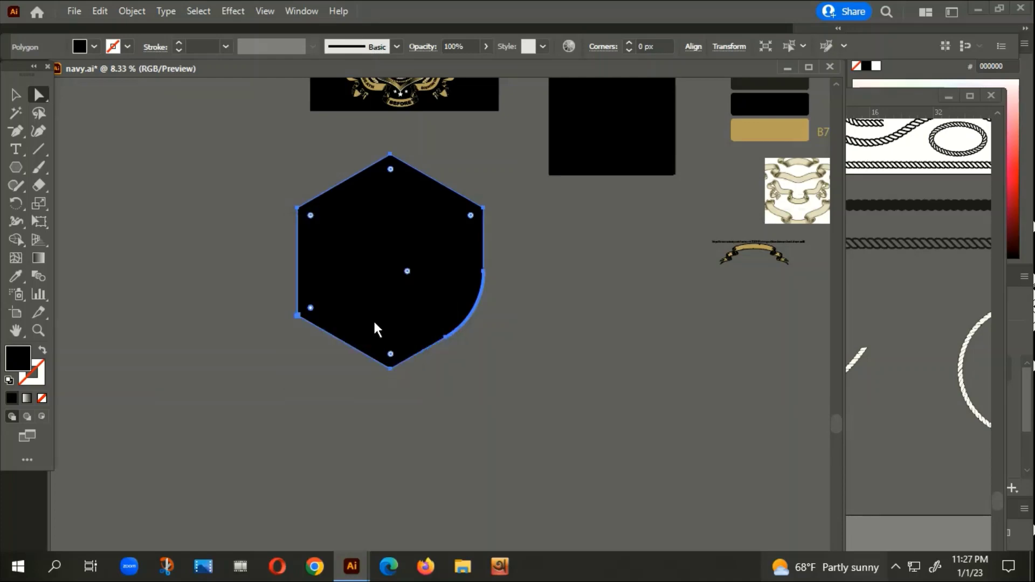
pyautogui.moveTo(310, 309); pyautogui.dragTo(383, 286)
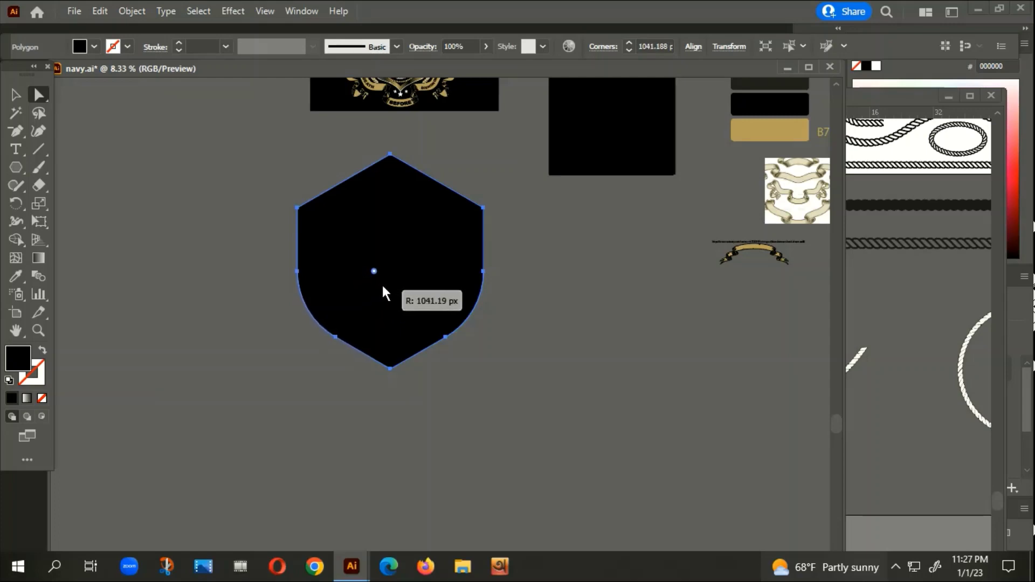
pyautogui.moveTo(383, 293); pyautogui.dragTo(384, 291)
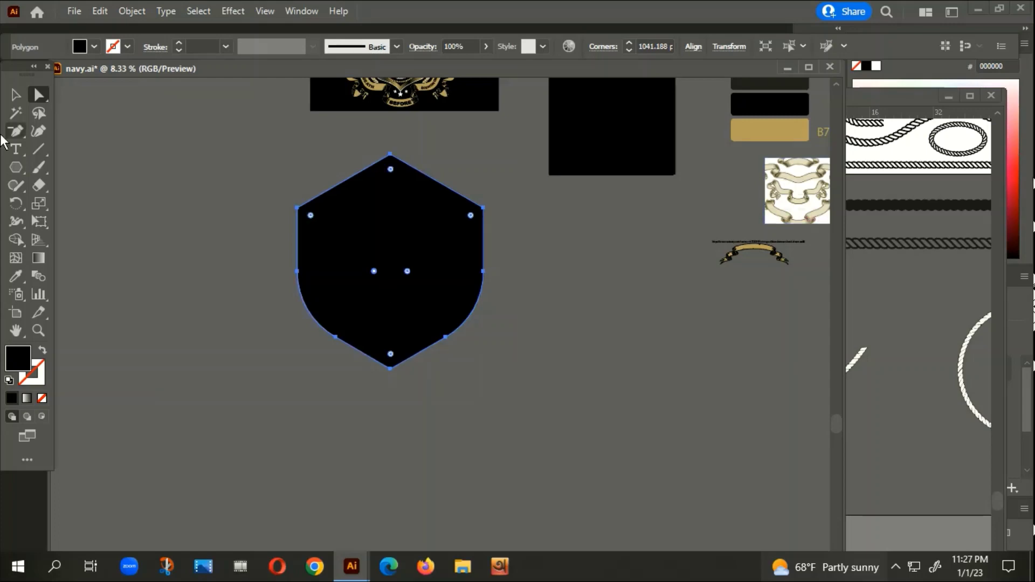
pyautogui.click(16, 92)
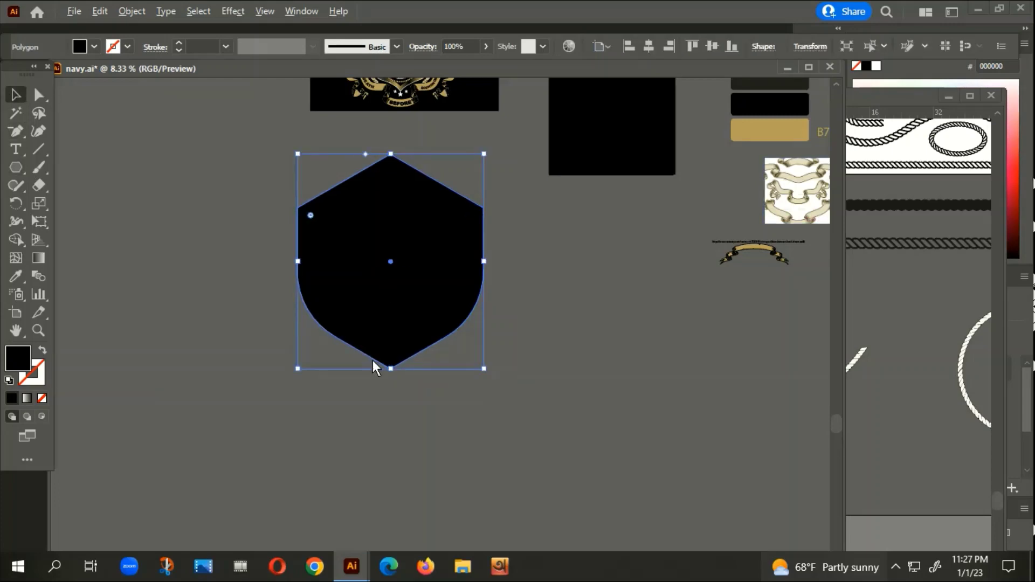
pyautogui.scroll(1, 422, 389)
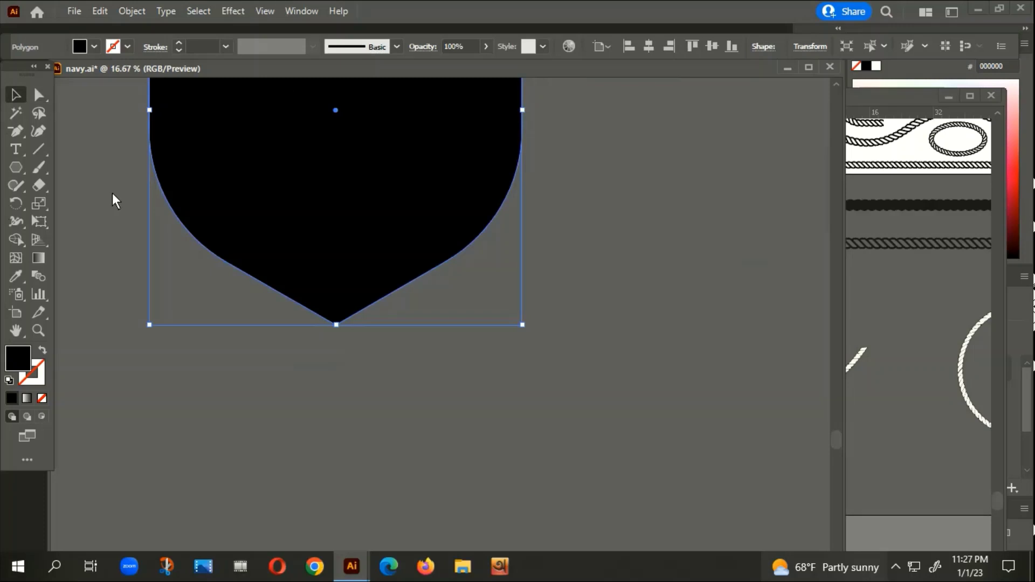
# Step: Curve the shield's straight lower-right edge inward with the Anchor Point tool
pyautogui.click(16, 131)
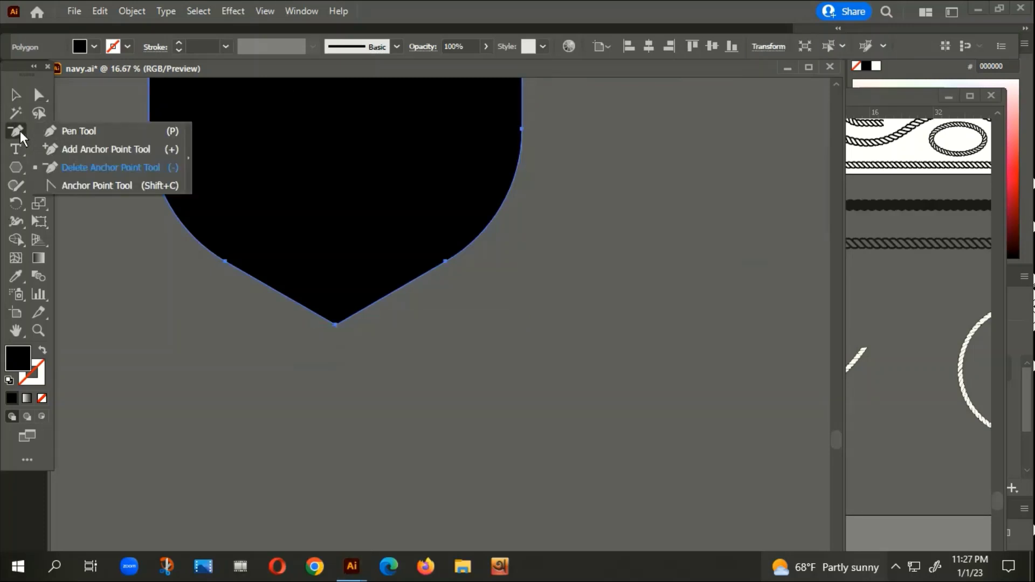
pyautogui.click(89, 185)
pyautogui.scroll(1, 416, 316)
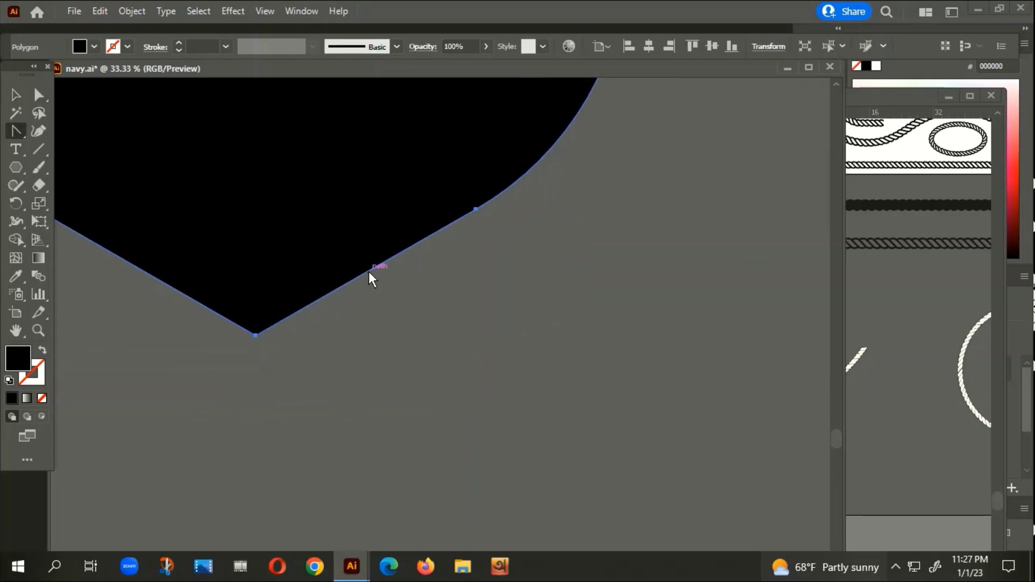
pyautogui.moveTo(369, 272)
pyautogui.mouseDown()
pyautogui.moveTo(363, 252)
pyautogui.moveTo(341, 267)
pyautogui.moveTo(374, 251)
pyautogui.moveTo(377, 232)
pyautogui.mouseUp()
pyautogui.scroll(4, 506, 215)
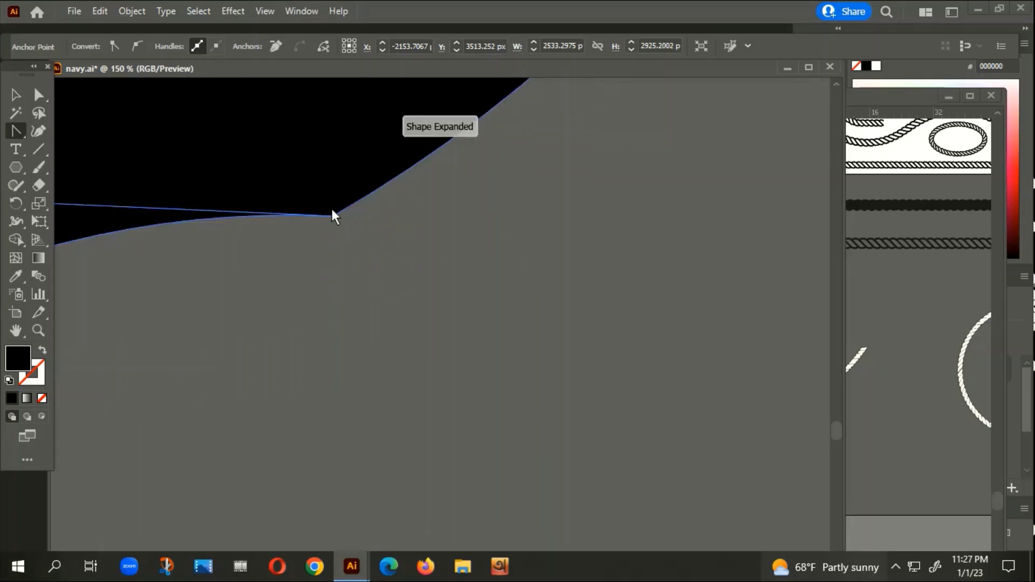
pyautogui.scroll(4, 329, 177)
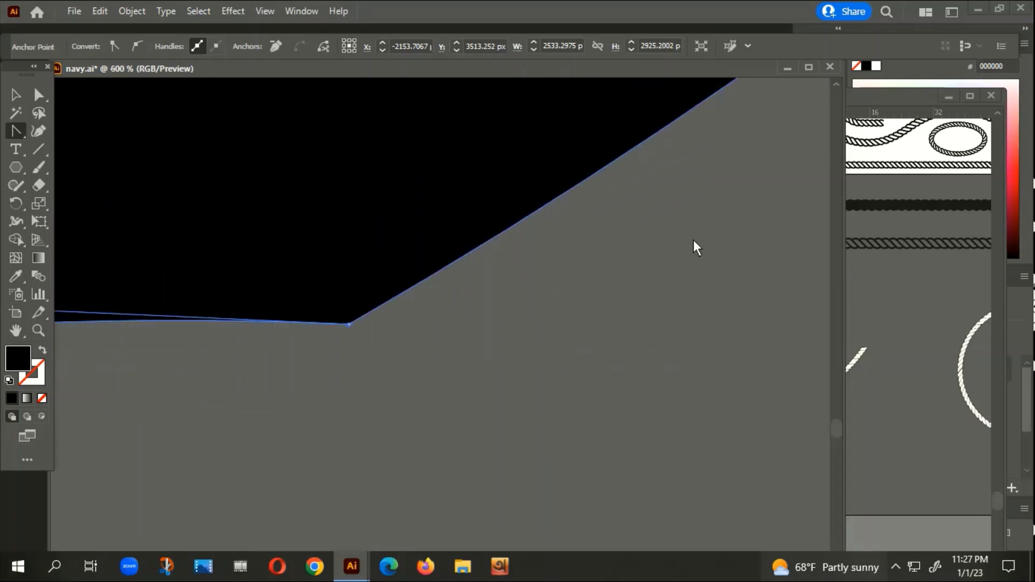
pyautogui.scroll(-4, 693, 241)
pyautogui.scroll(-2, 644, 245)
pyautogui.scroll(-1, 329, 323)
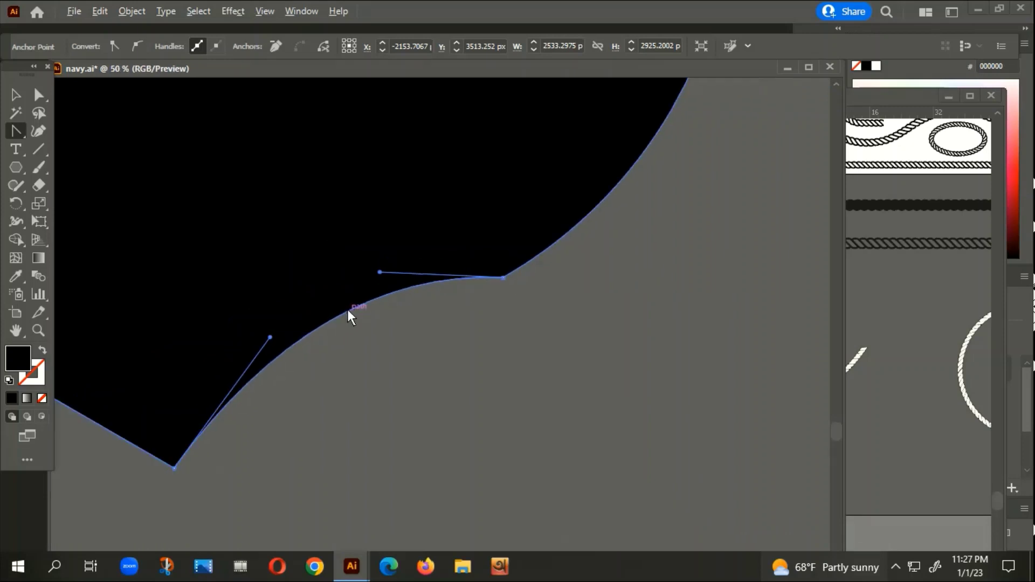
pyautogui.moveTo(338, 316); pyautogui.dragTo(309, 367)
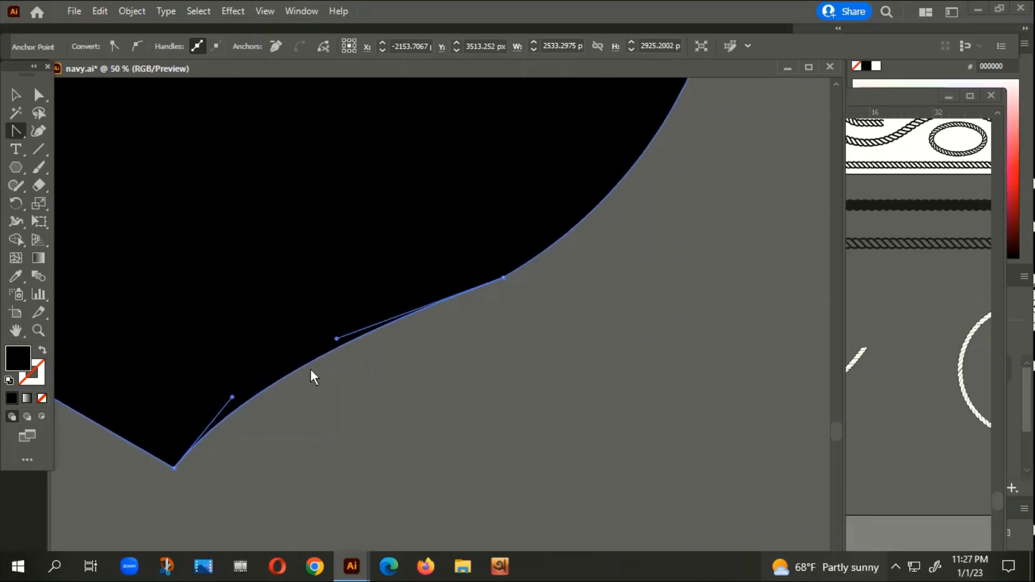
pyautogui.scroll(-1, 567, 360)
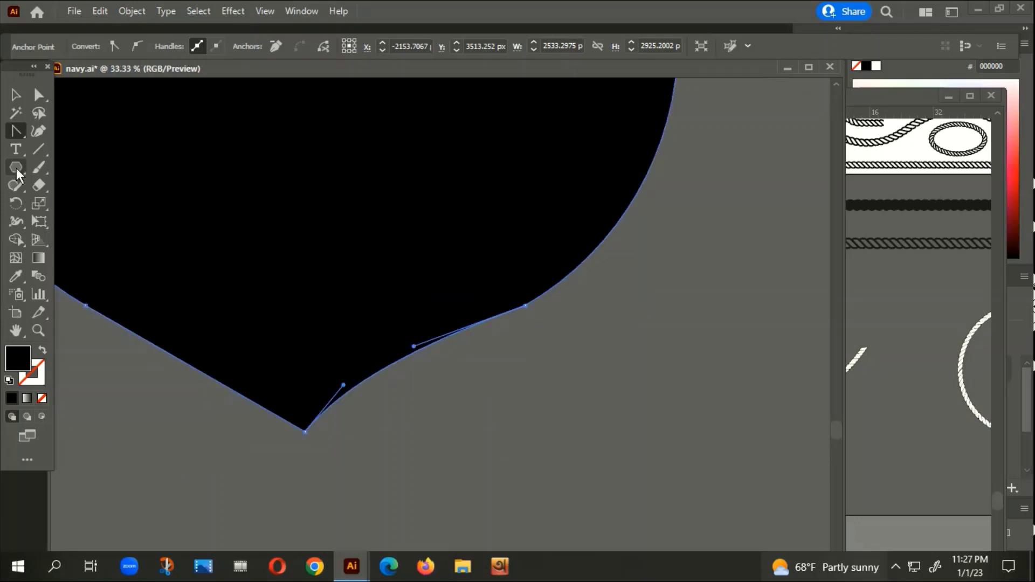
pyautogui.scroll(1, 404, 442)
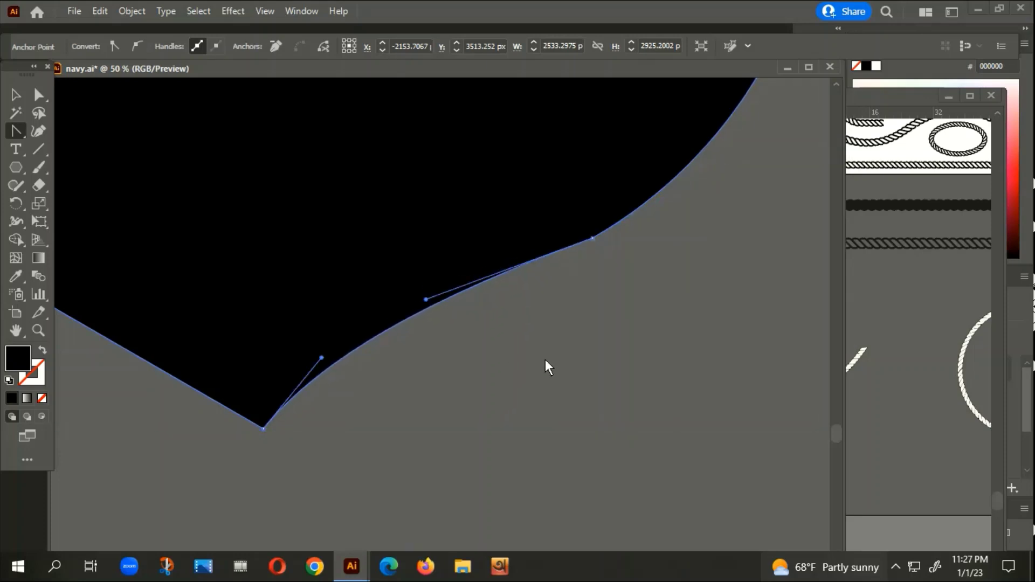
pyautogui.scroll(-1, 545, 359)
pyautogui.scroll(-1, 538, 360)
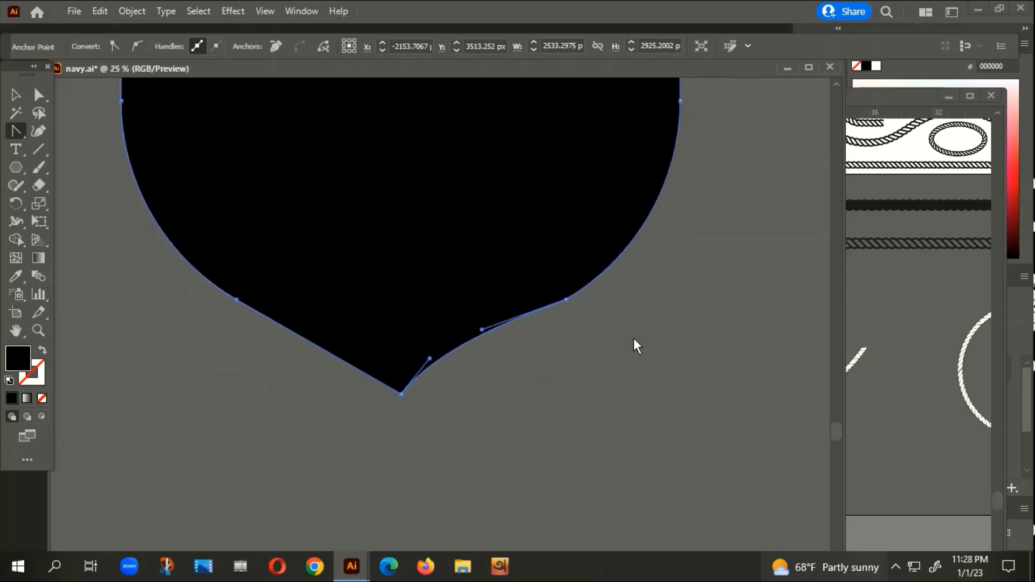
# Step: Curve the lower-left edge to match, forming a pointed curved bottom tip
pyautogui.click(22, 97)
pyautogui.click(117, 335)
pyautogui.scroll(-1, 366, 302)
pyautogui.moveTo(384, 451); pyautogui.dragTo(288, 436)
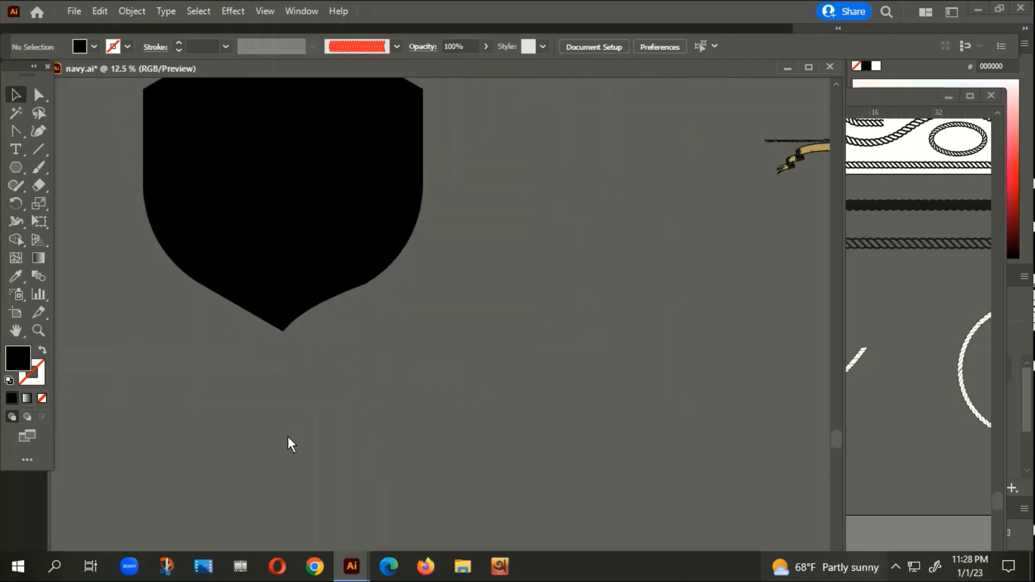
pyautogui.scroll(1, 172, 319)
pyautogui.scroll(1, 173, 319)
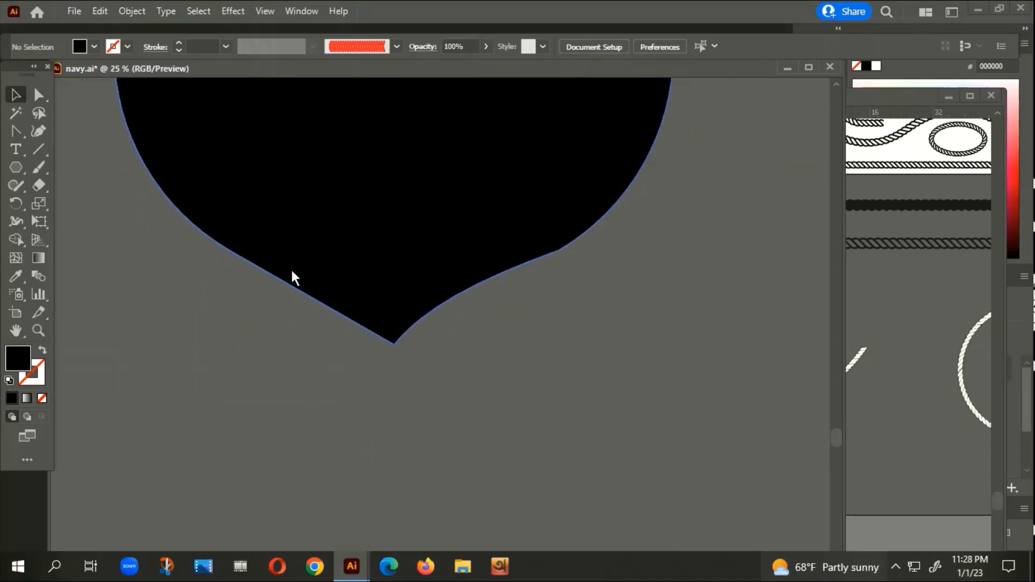
pyautogui.click(292, 271)
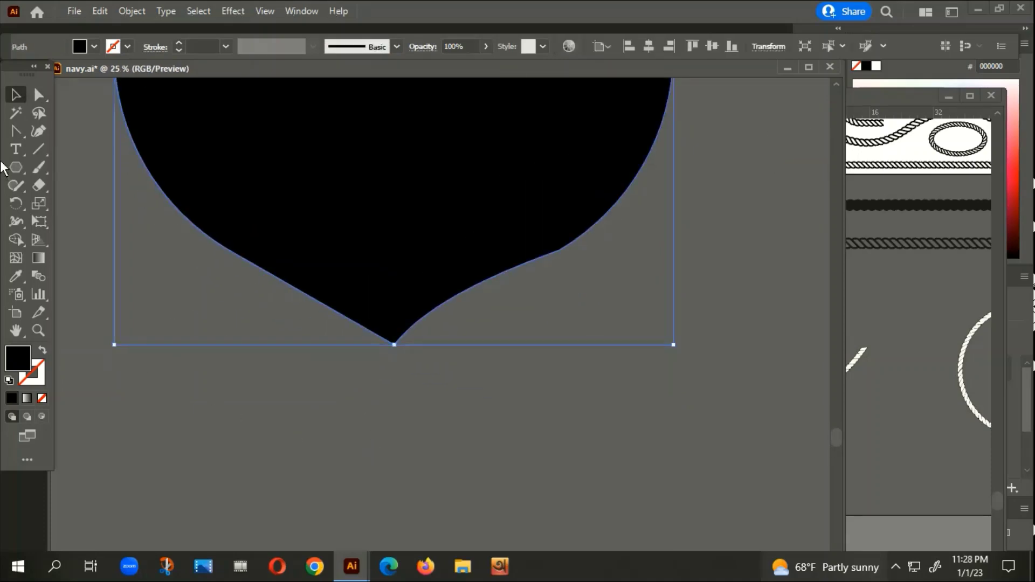
pyautogui.click(13, 131)
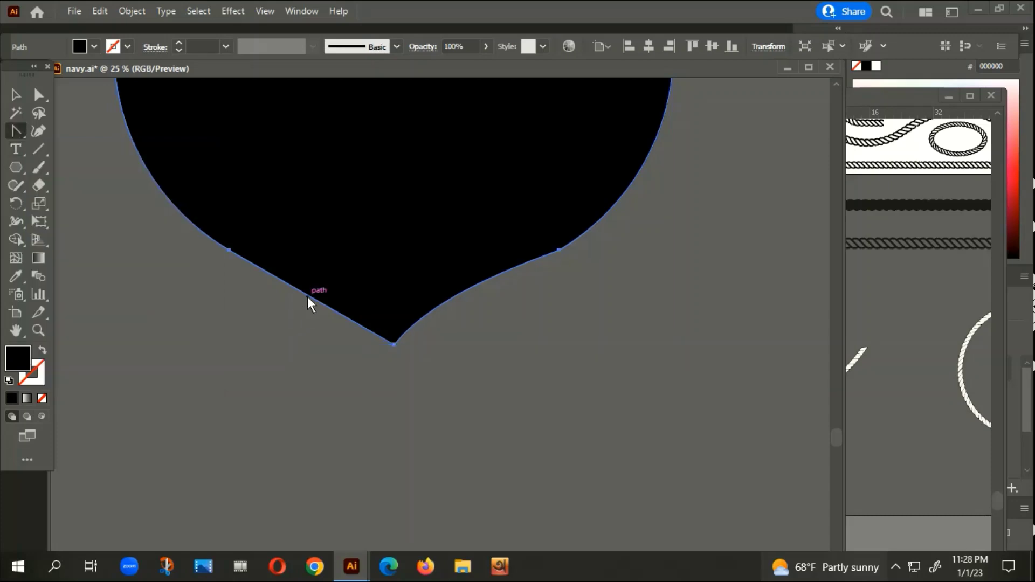
pyautogui.moveTo(307, 296); pyautogui.dragTo(334, 290)
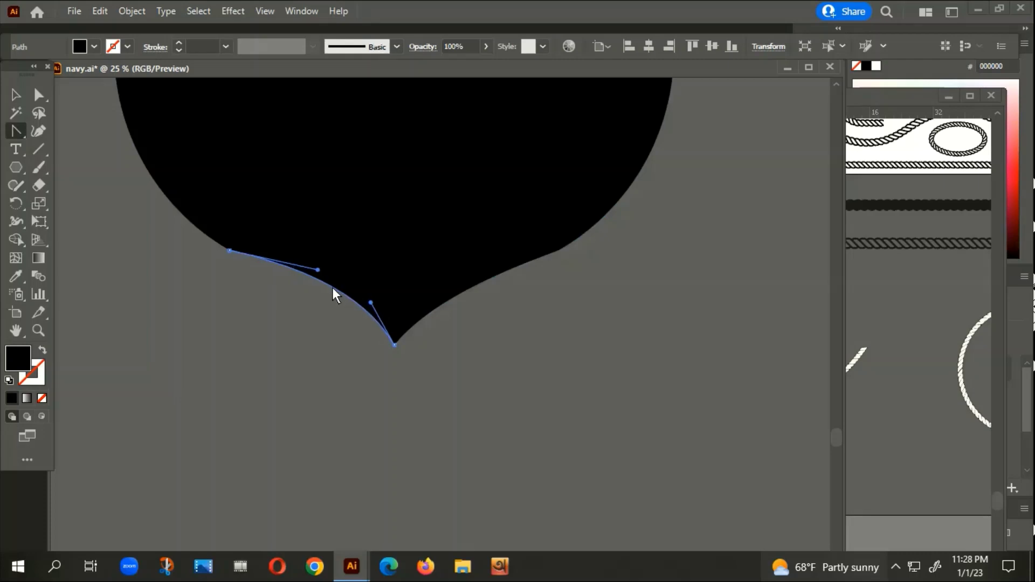
pyautogui.moveTo(333, 289); pyautogui.dragTo(328, 292)
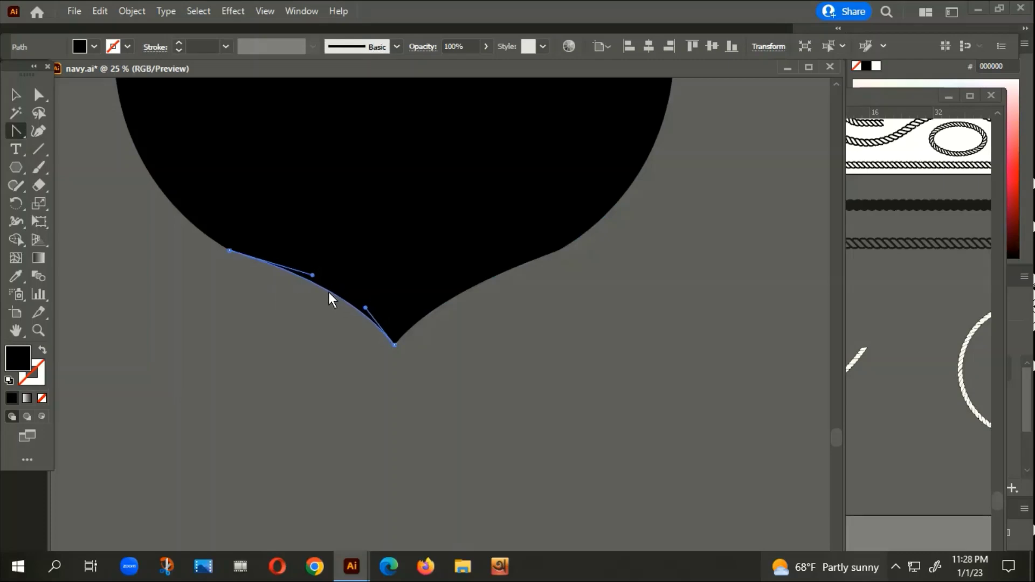
pyautogui.click(15, 95)
pyautogui.click(248, 409)
pyautogui.scroll(-1, 380, 402)
# Step: Draw a rectangle covering the shield's pointed top
pyautogui.scroll(-1, 384, 402)
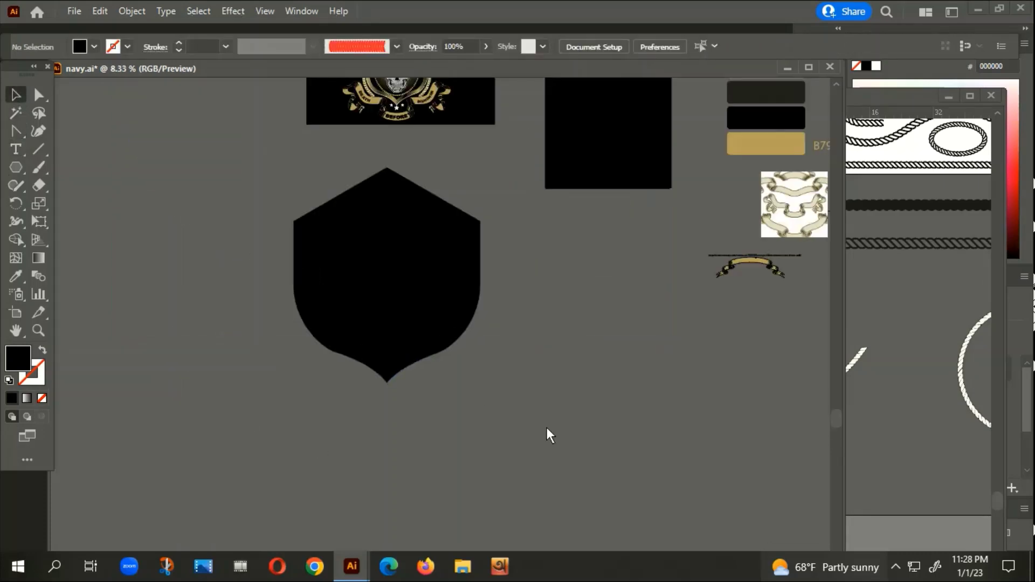
pyautogui.click(399, 221)
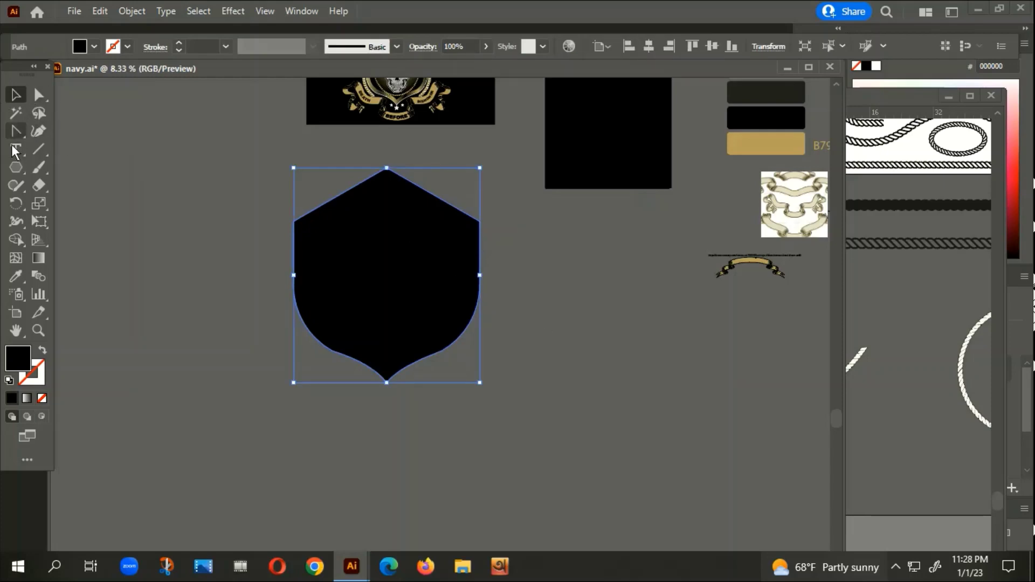
pyautogui.moveTo(17, 166); pyautogui.dragTo(69, 169)
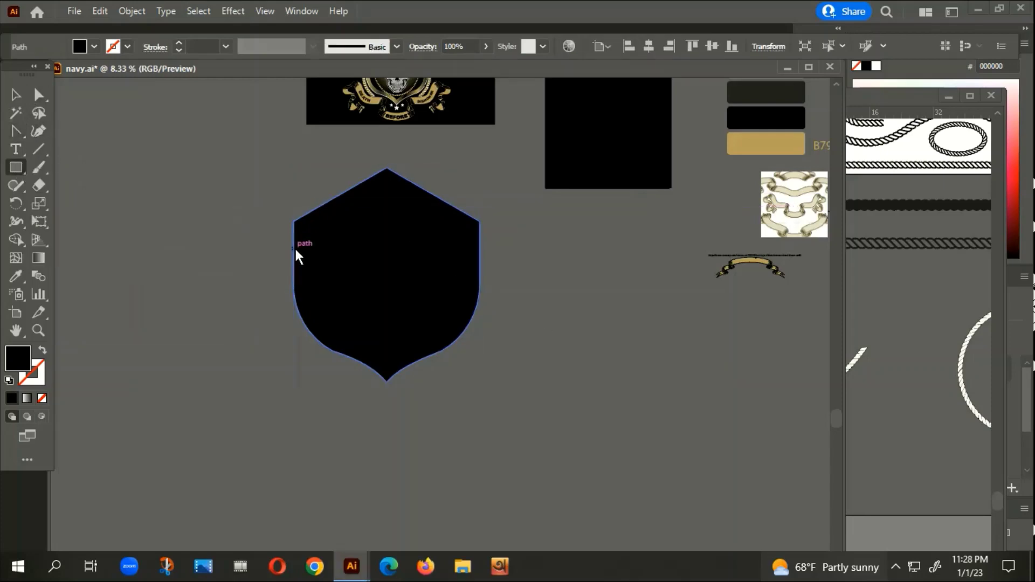
pyautogui.moveTo(295, 249); pyautogui.dragTo(478, 168)
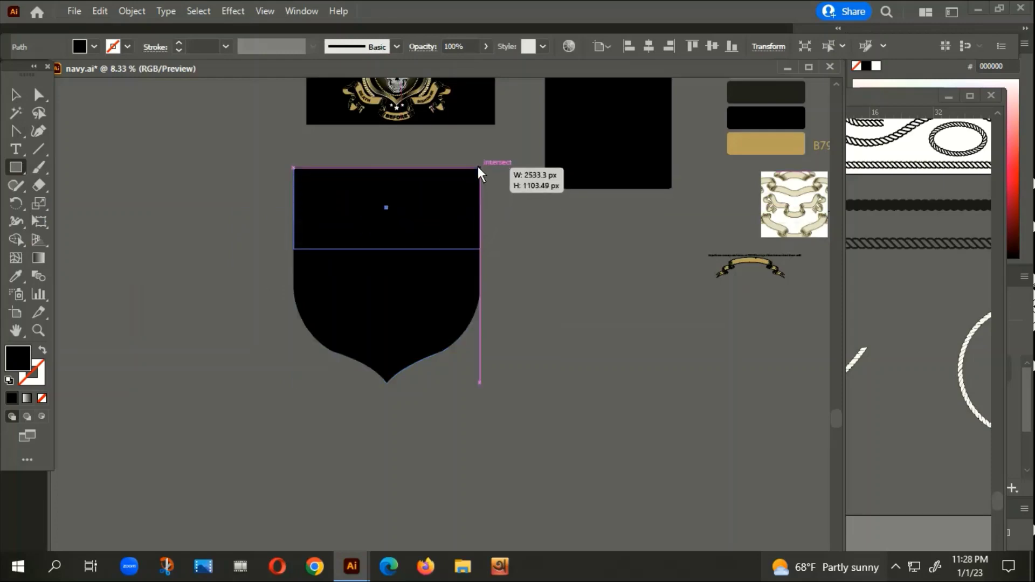
pyautogui.moveTo(478, 167); pyautogui.dragTo(478, 167)
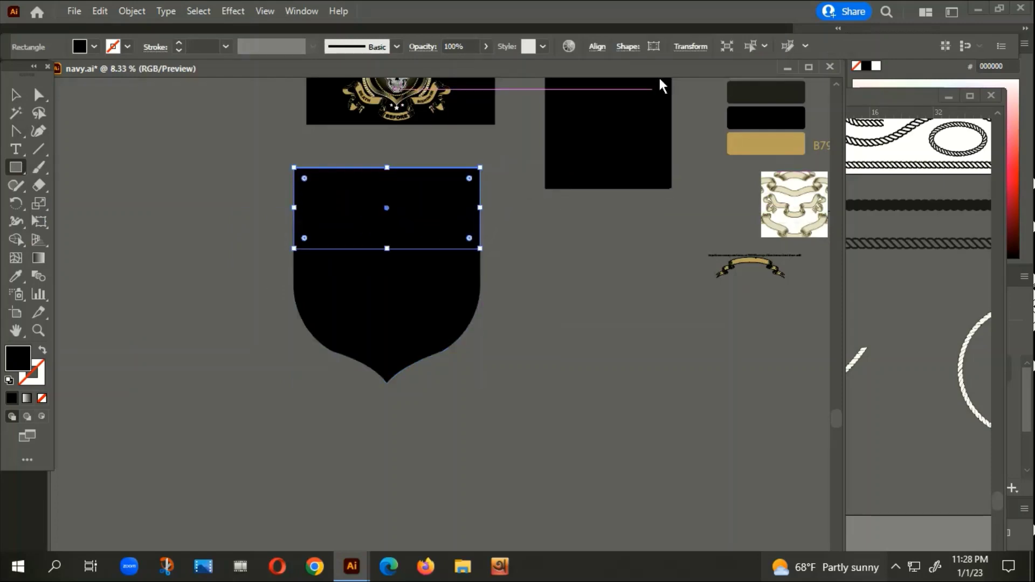
pyautogui.click(19, 97)
# Step: Merge the rectangle and shield into one shape with Pathfinder Unite
pyautogui.click(179, 214)
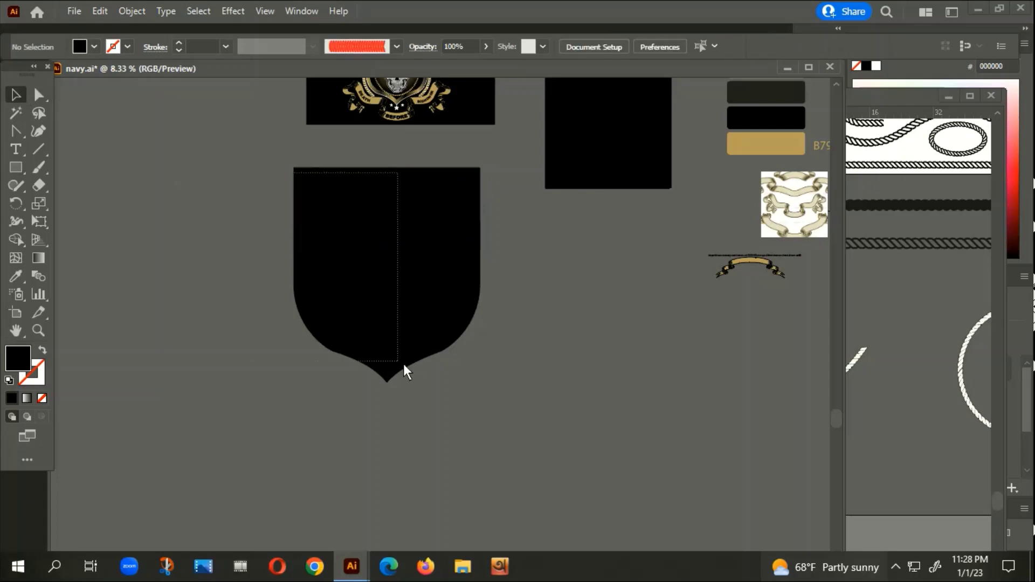
pyautogui.click(404, 366)
pyautogui.press('a')
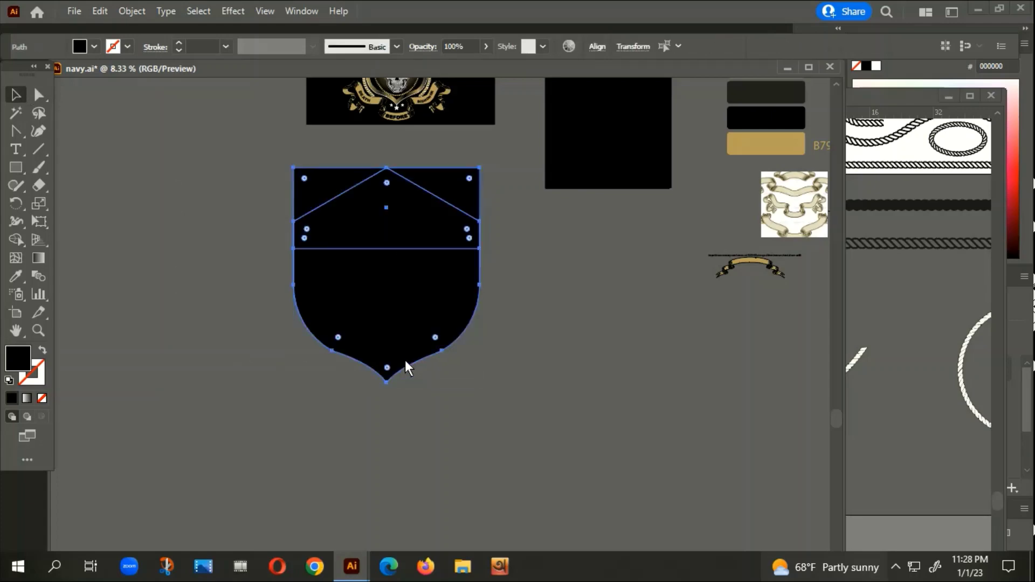
pyautogui.press('v')
pyautogui.hotkey('shift', 'ctrl', 'F9')
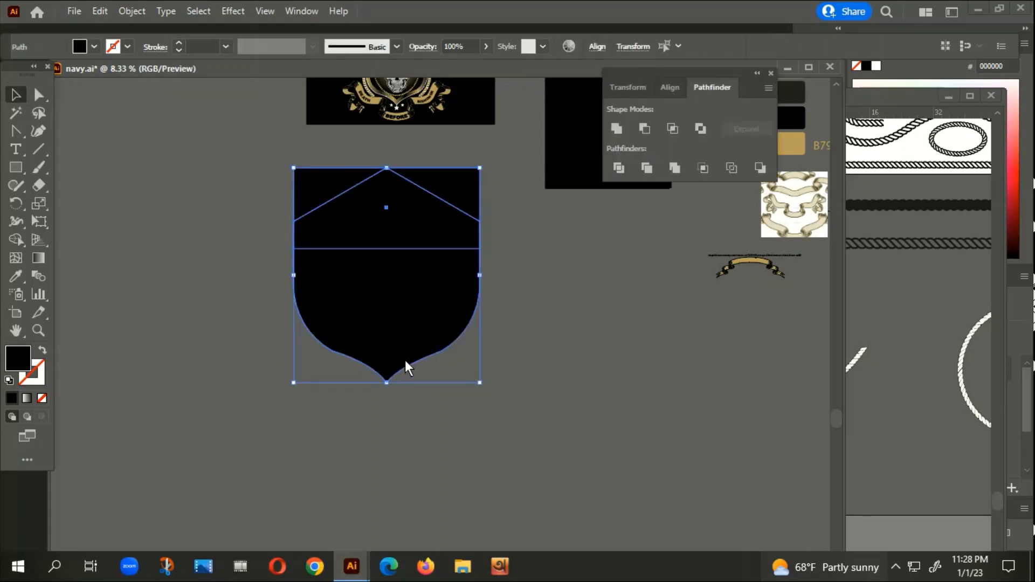
pyautogui.scroll(1, 214, 136)
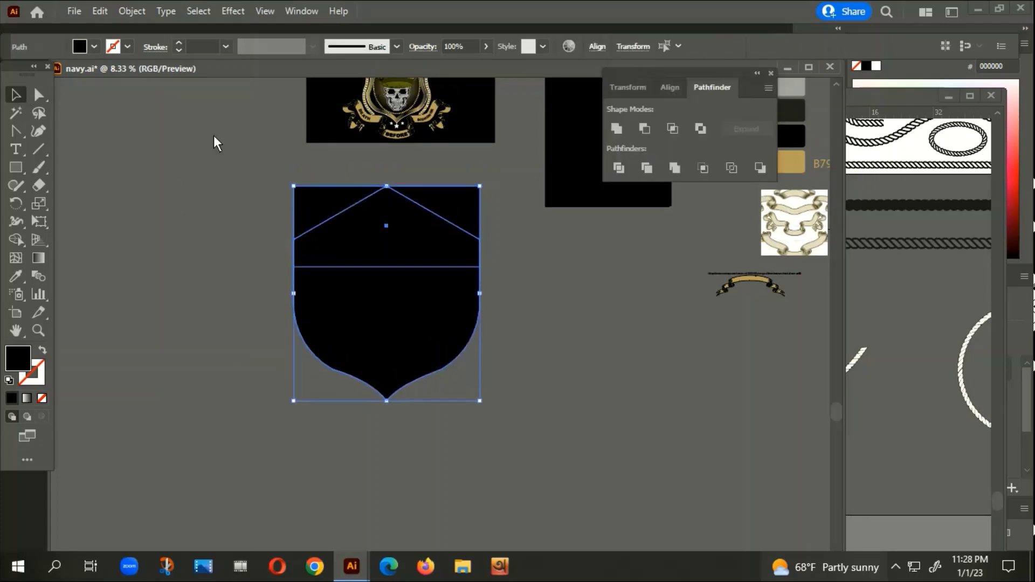
pyautogui.click(616, 129)
# Step: Add an anchor point on the shield's right edge with the Pen tool
pyautogui.scroll(1, 472, 224)
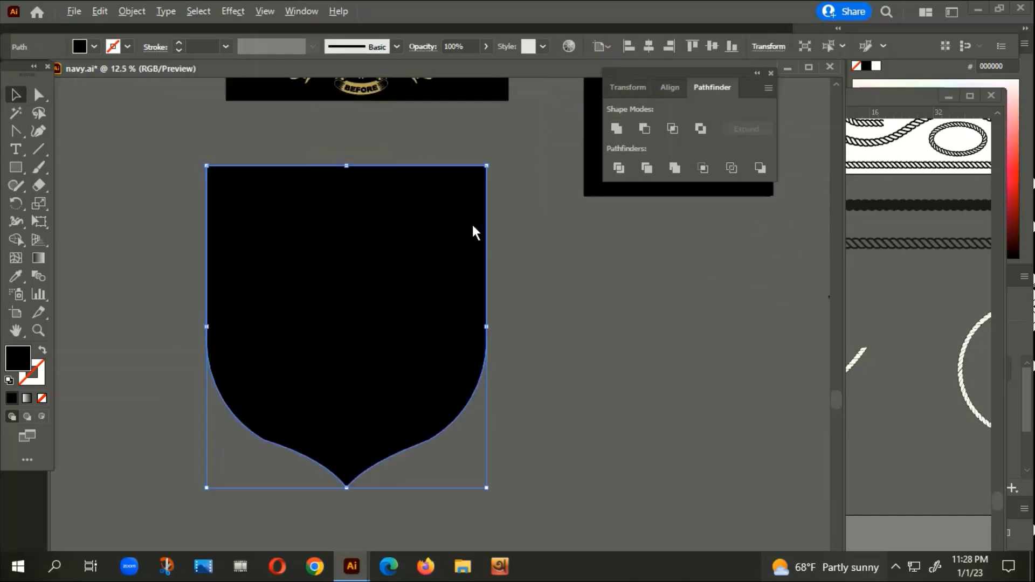
pyautogui.scroll(2, 512, 208)
pyautogui.scroll(1, 475, 195)
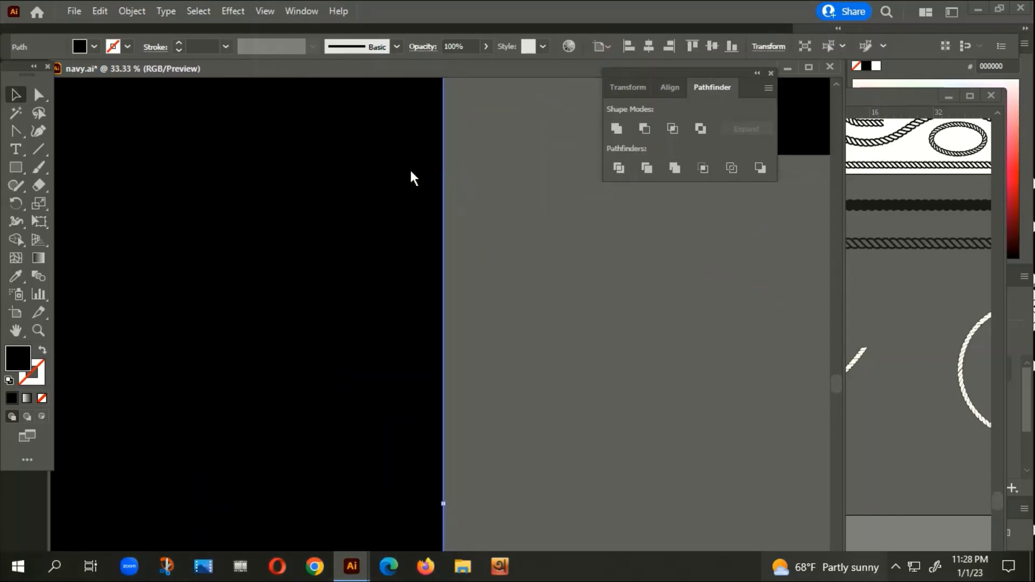
pyautogui.scroll(-2, 412, 173)
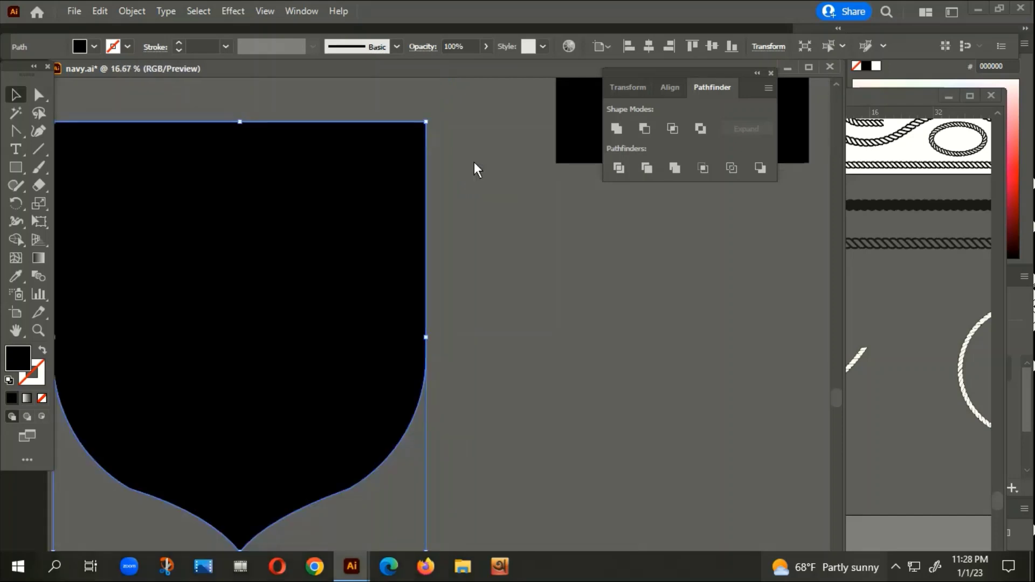
pyautogui.click(11, 131)
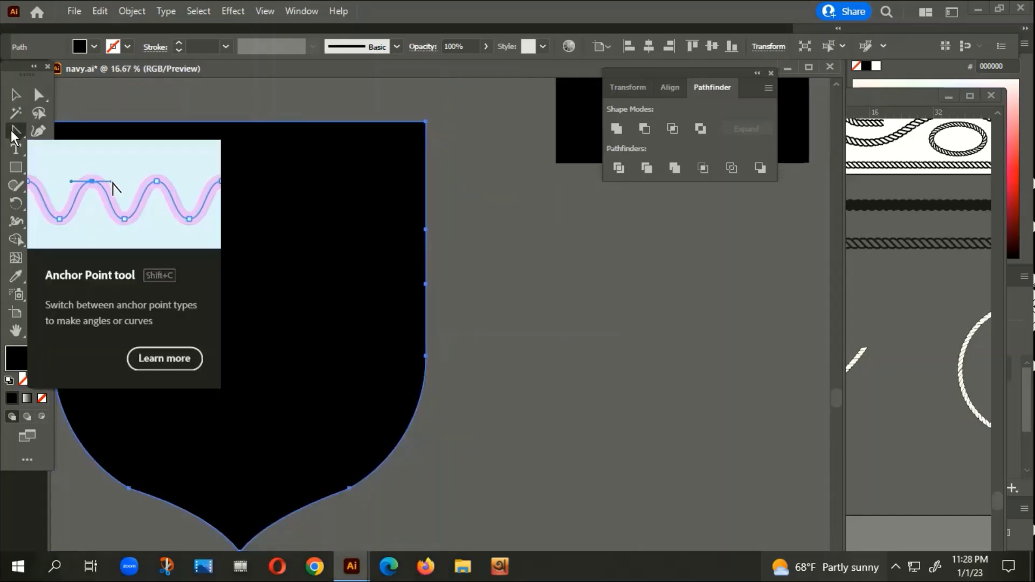
pyautogui.click(425, 229)
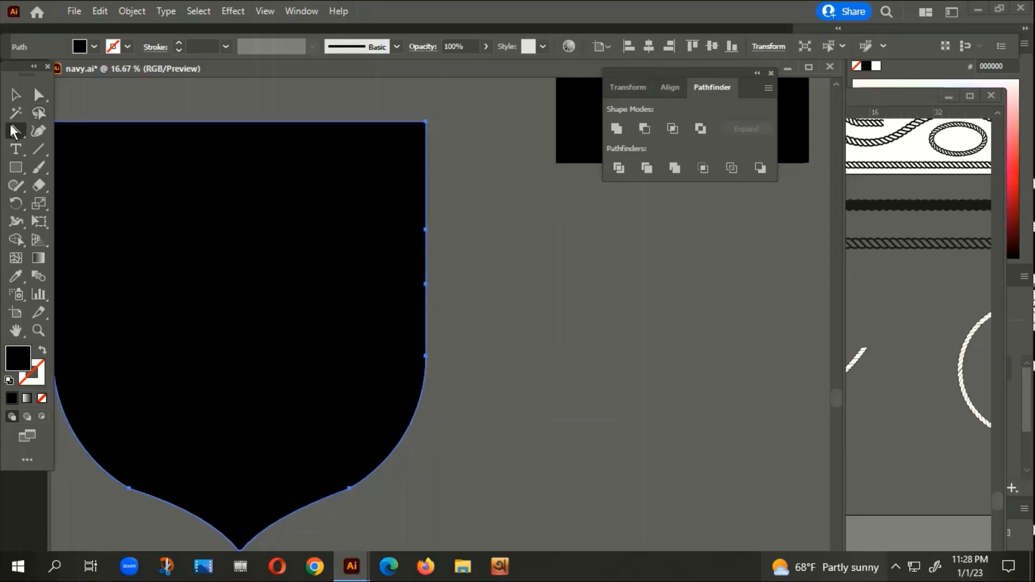
# Step: Delete the two stray anchor points from the shield's left side
pyautogui.moveTo(15, 130); pyautogui.dragTo(54, 165)
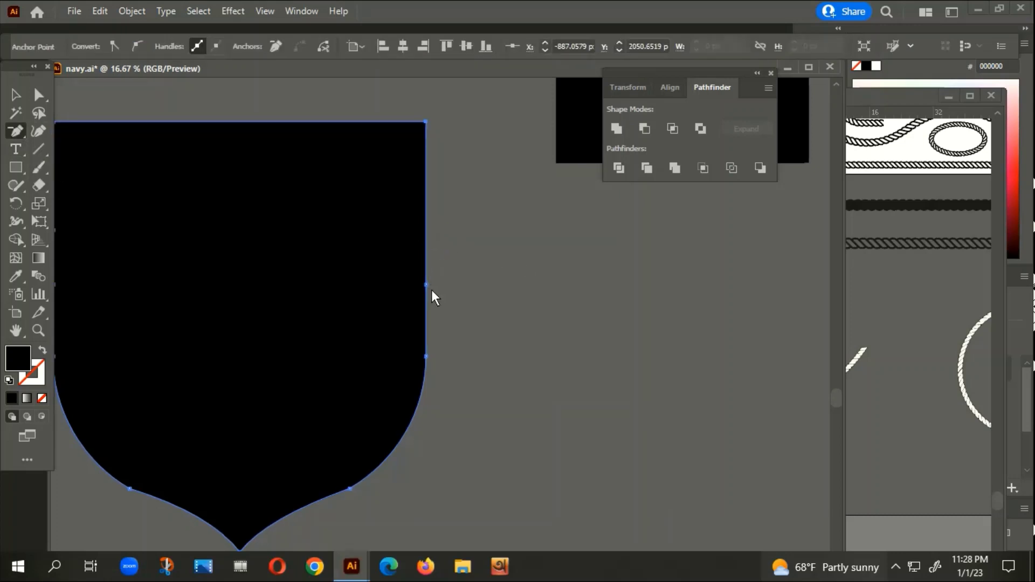
pyautogui.click(426, 357)
pyautogui.hscroll(-3, 383, 364)
pyautogui.scroll(1, 383, 365)
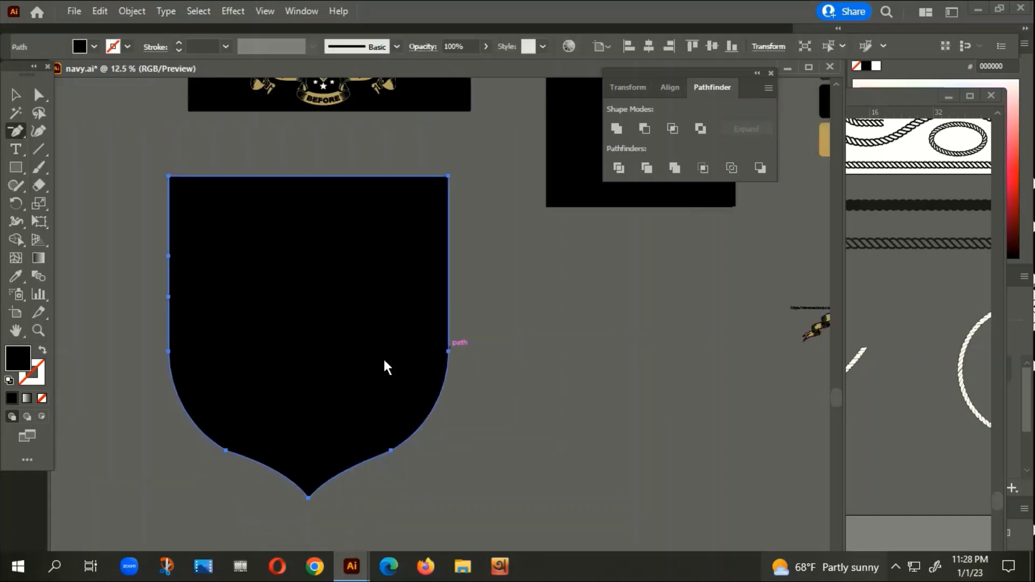
pyautogui.hscroll(-2, 426, 353)
pyautogui.scroll(-2, 249, 257)
pyautogui.click(264, 225)
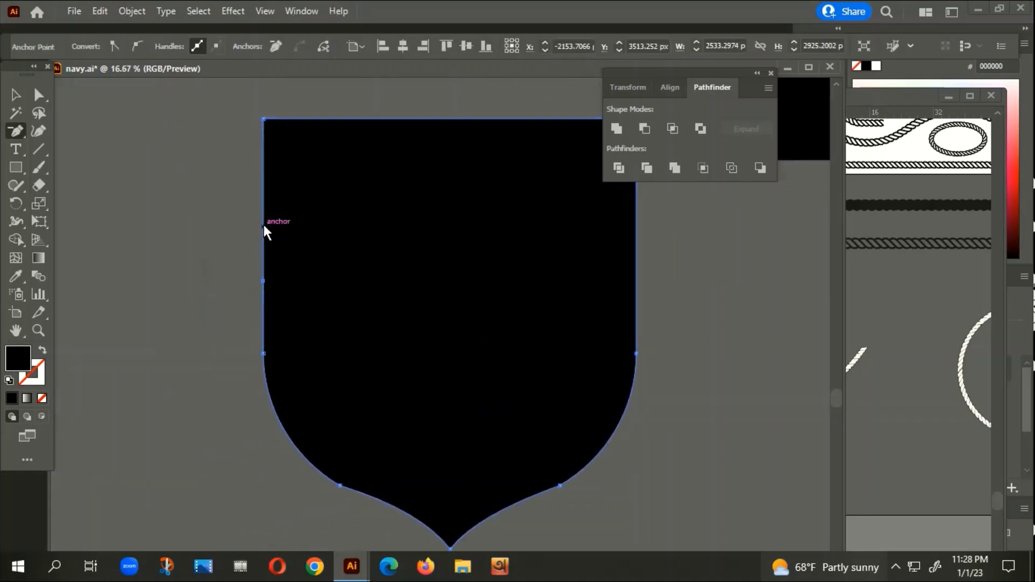
pyautogui.click(266, 279)
pyautogui.scroll(-1, 351, 208)
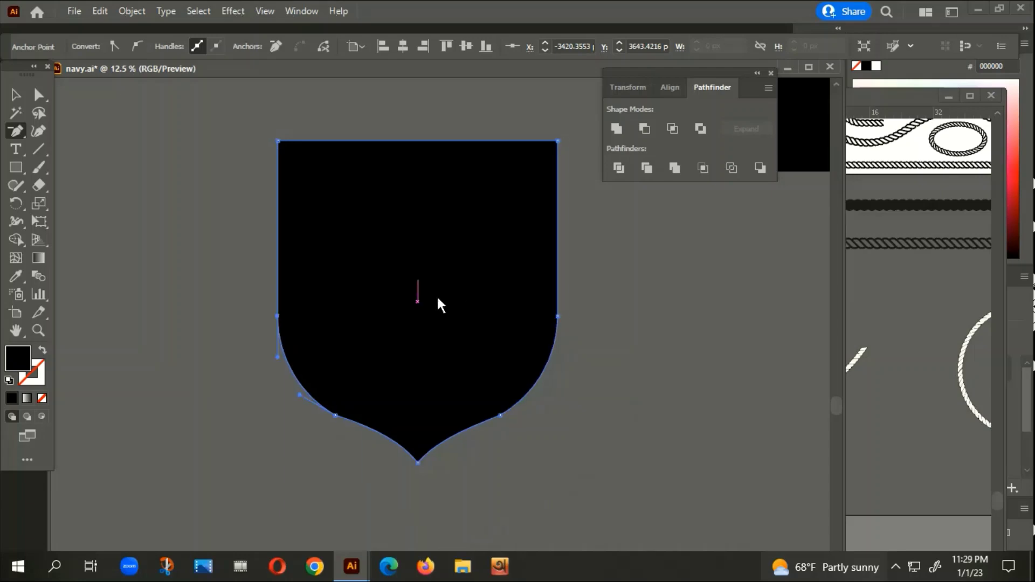
pyautogui.moveTo(440, 303); pyautogui.dragTo(370, 280)
# Step: Bend the shield's right and left sides inward into curves
pyautogui.moveTo(15, 132); pyautogui.dragTo(79, 188)
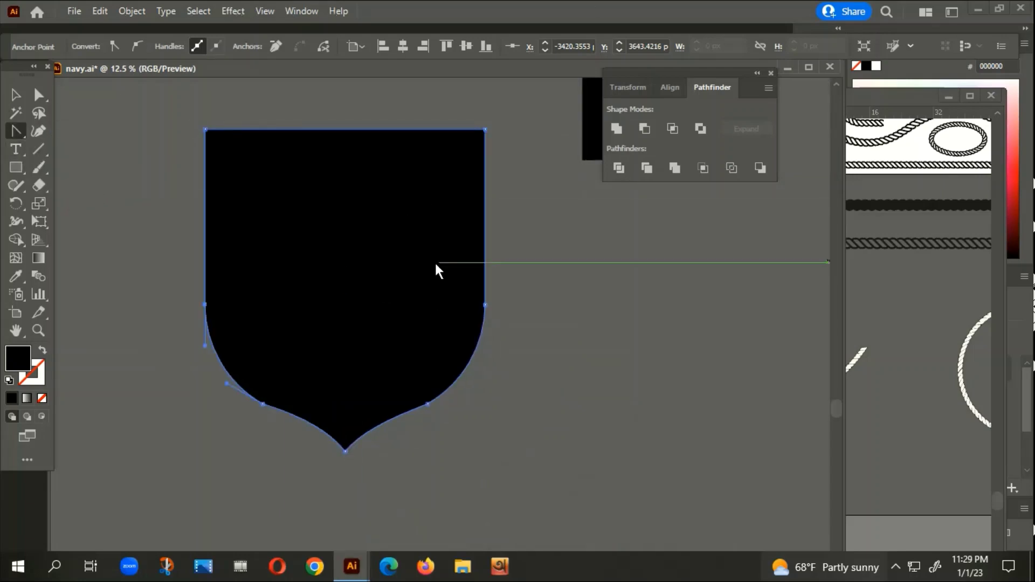
pyautogui.hscroll(3, 435, 260)
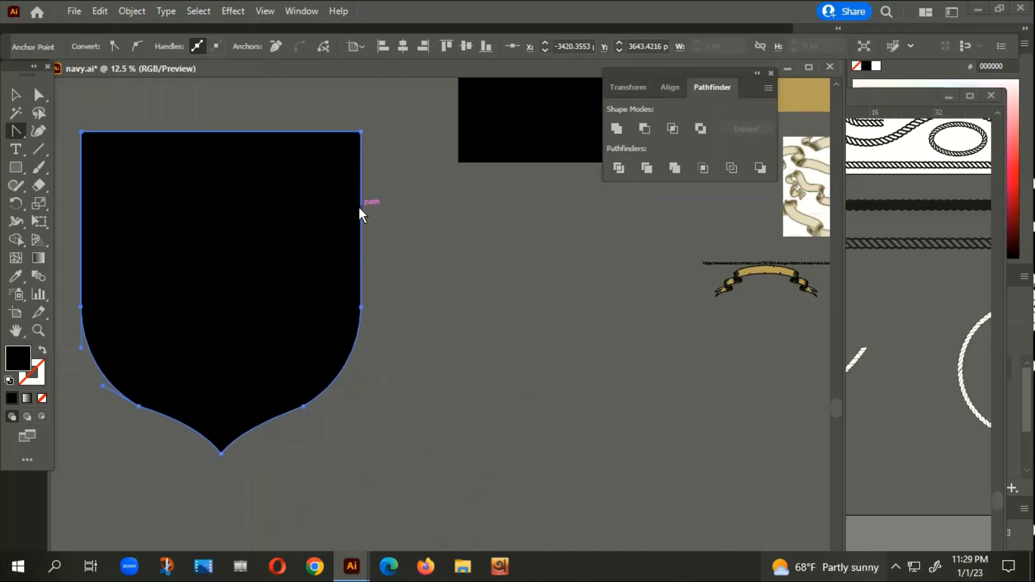
pyautogui.moveTo(360, 208); pyautogui.dragTo(350, 205)
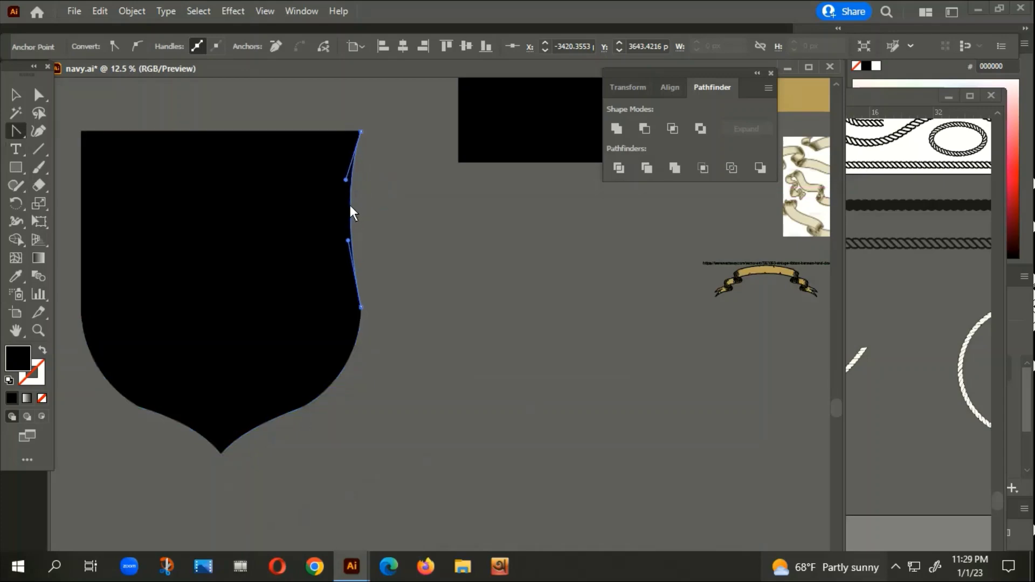
pyautogui.hscroll(-2, 263, 292)
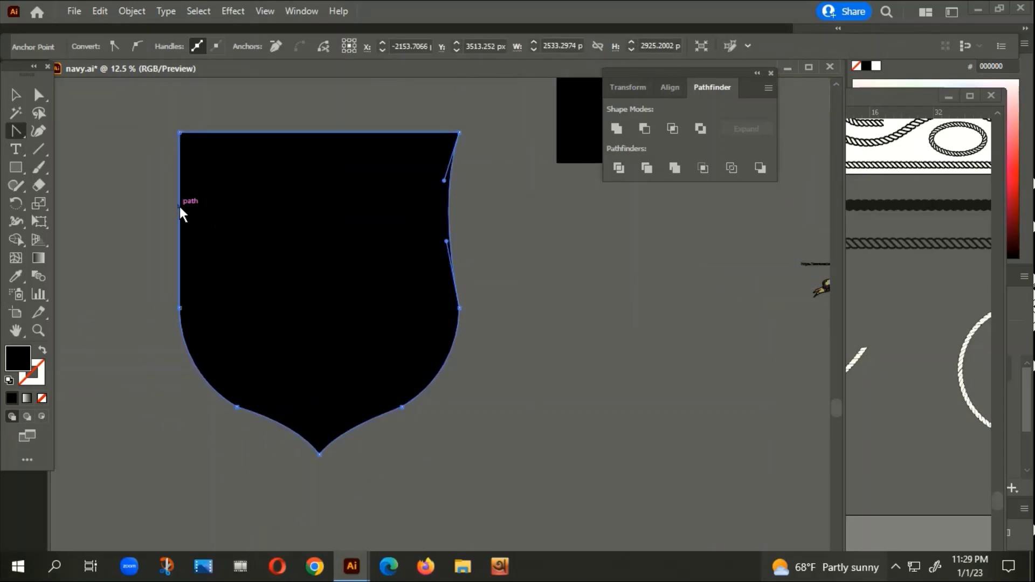
pyautogui.moveTo(183, 209); pyautogui.dragTo(193, 206)
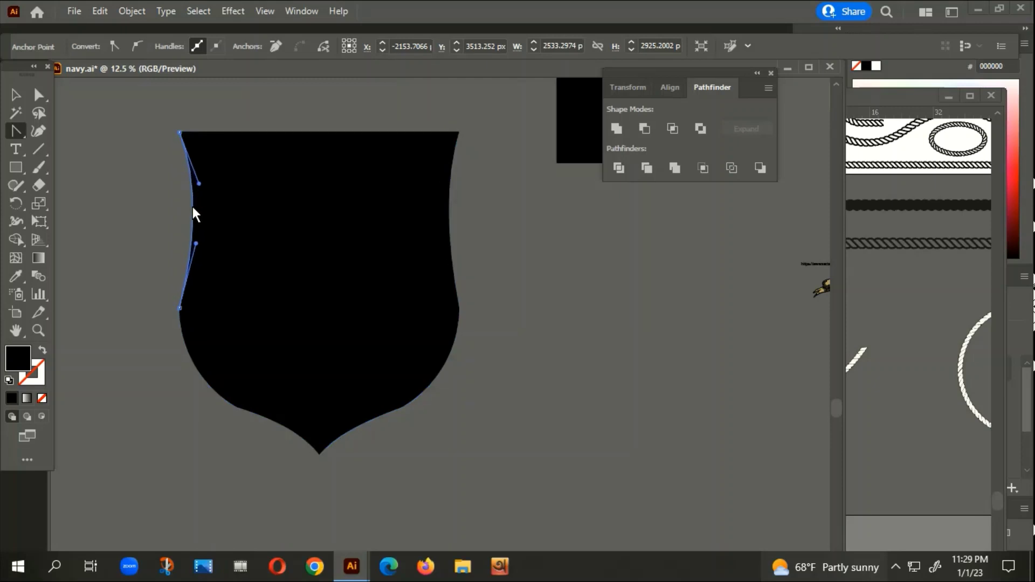
# Step: Undo the side curves, restoring the shield's straight vertical sides
pyautogui.click(12, 97)
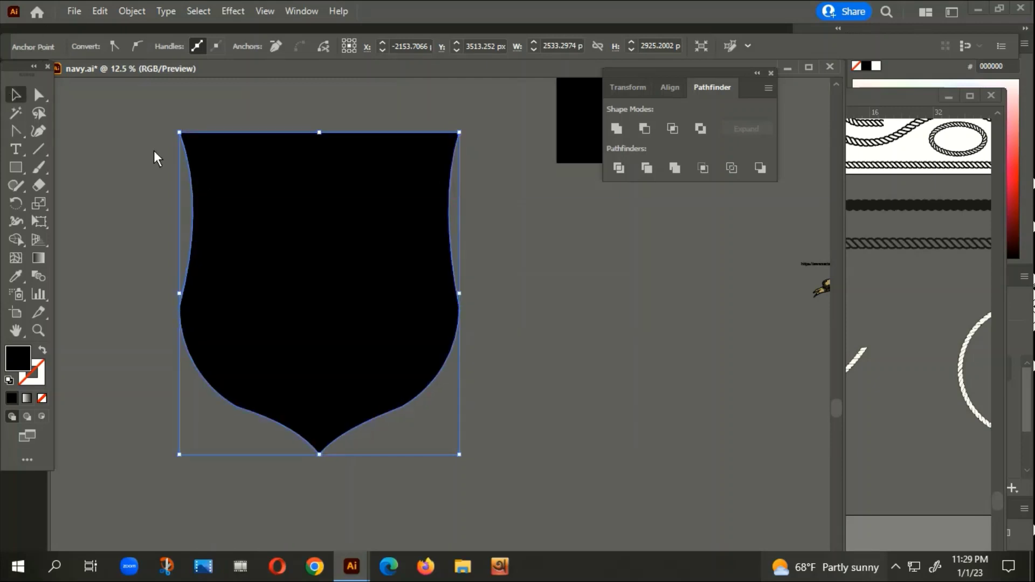
pyautogui.click(489, 380)
pyautogui.scroll(-3, 512, 345)
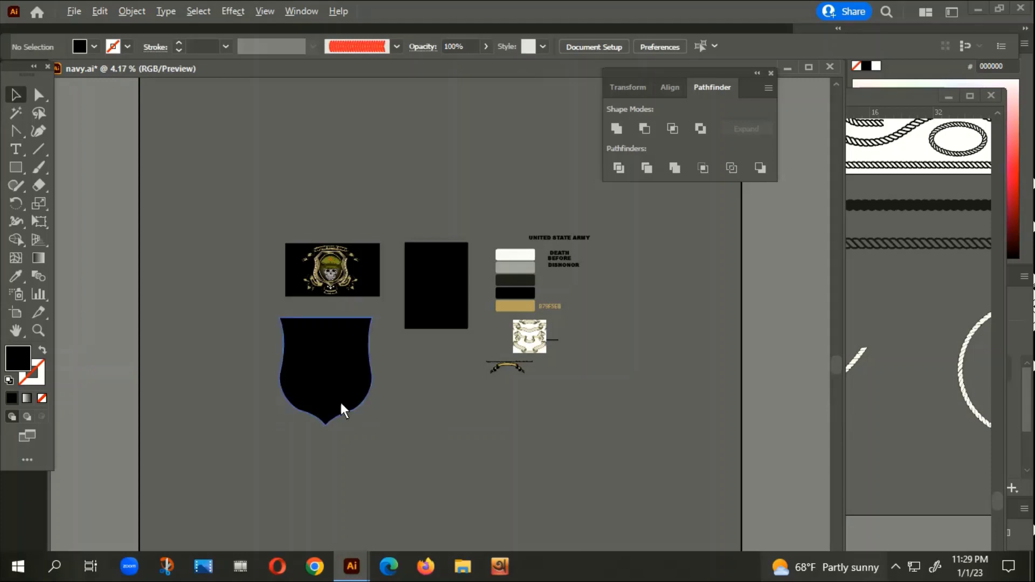
pyautogui.scroll(2, 307, 387)
pyautogui.scroll(1, 327, 365)
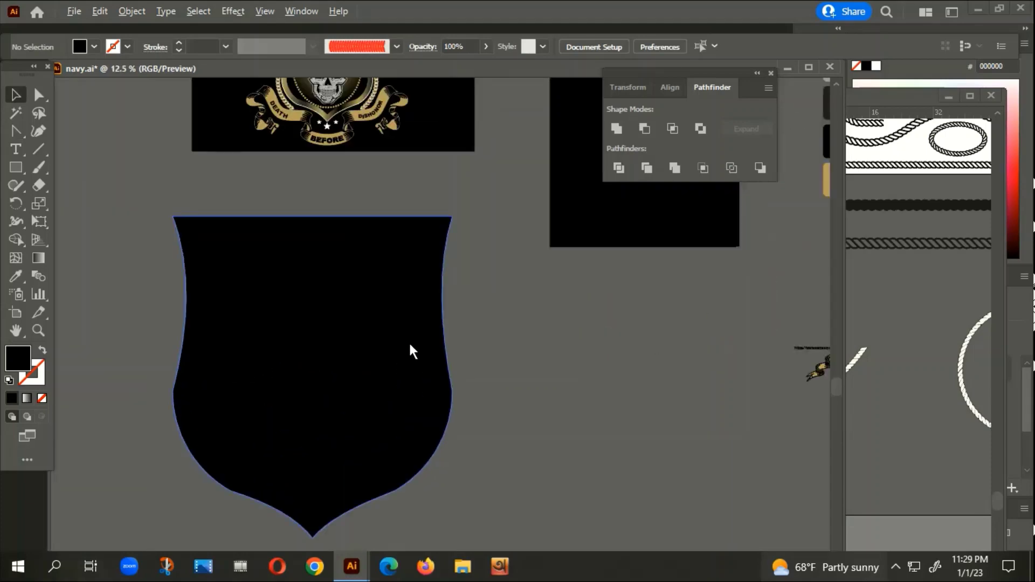
pyautogui.click(449, 300)
pyautogui.hotkey('ctrl', 'z')
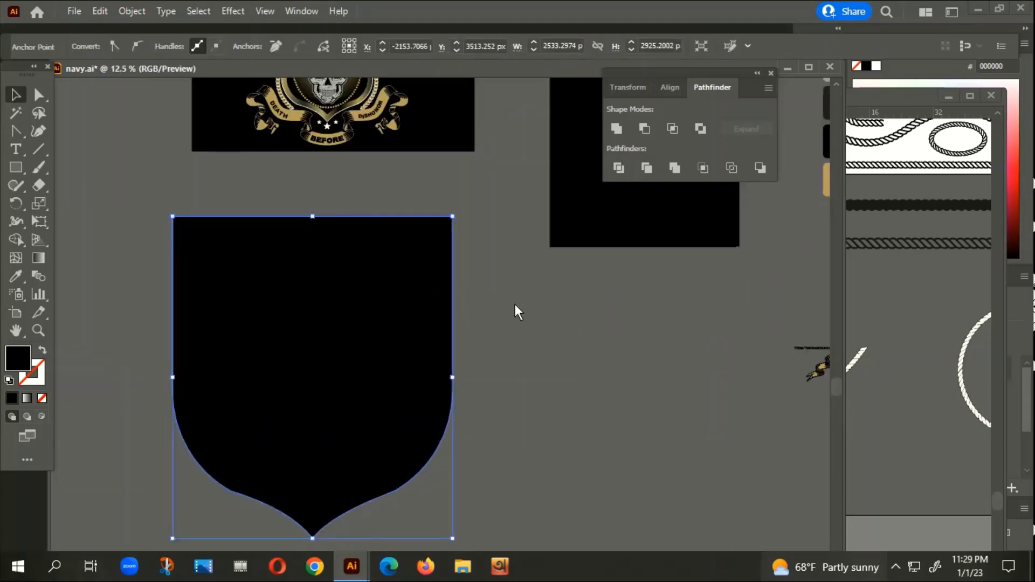
# Step: Draw a small F2AF36-filled rectangle straddling the shield's right edge near the top
pyautogui.click(34, 150)
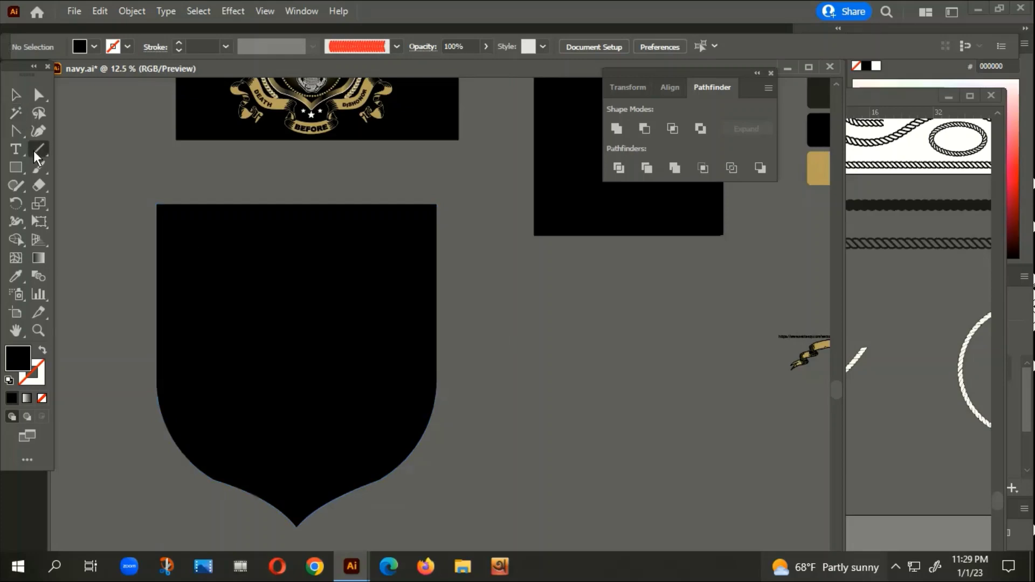
pyautogui.click(17, 165)
pyautogui.doubleClick(18, 361)
pyautogui.click(543, 185)
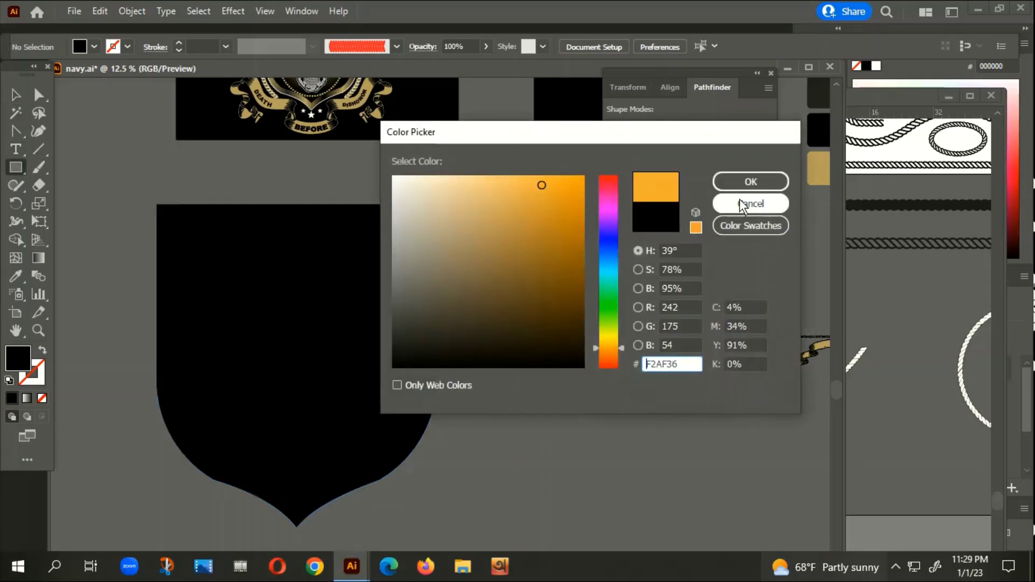
pyautogui.click(751, 181)
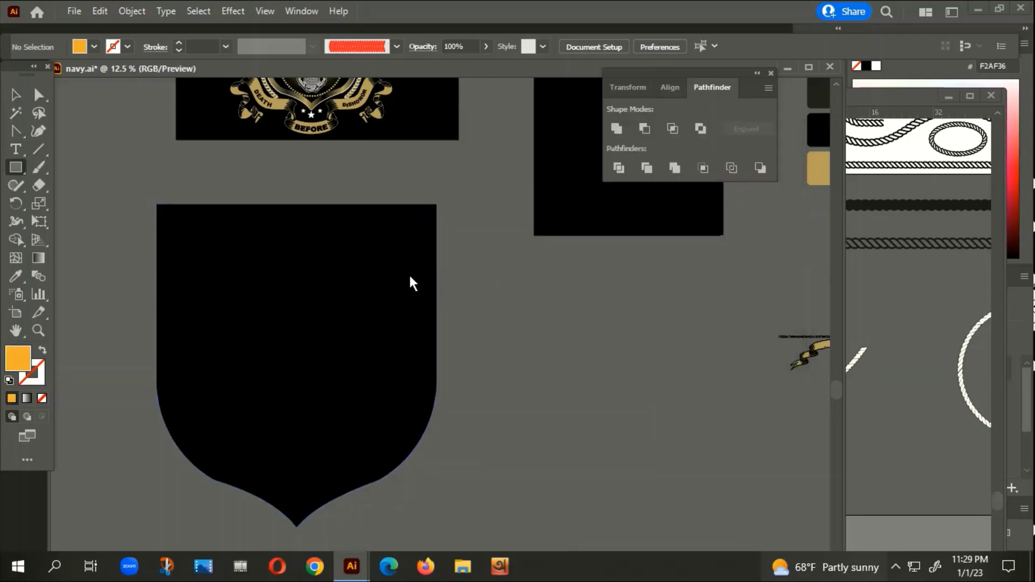
pyautogui.moveTo(408, 275); pyautogui.dragTo(438, 287)
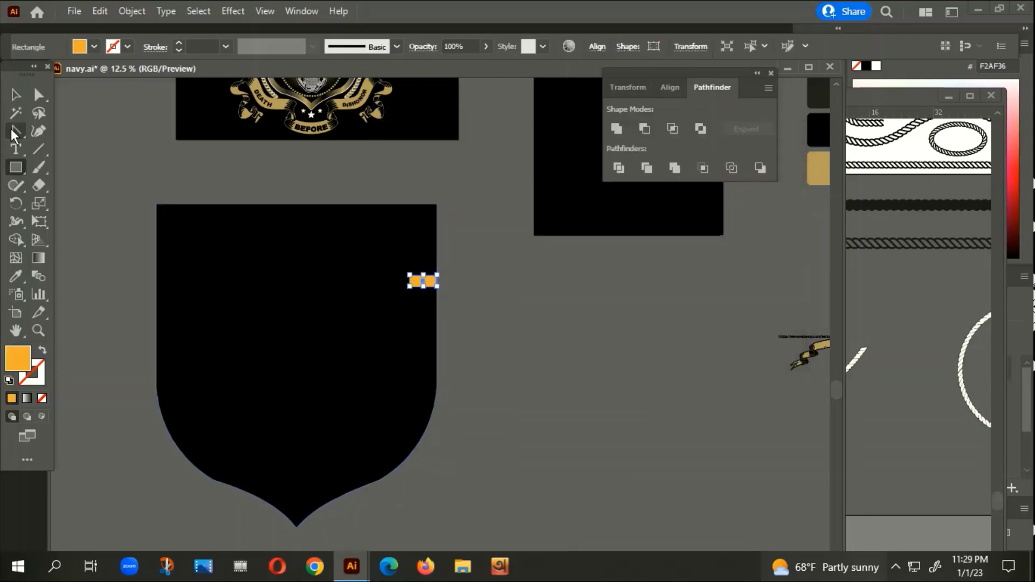
pyautogui.click(15, 94)
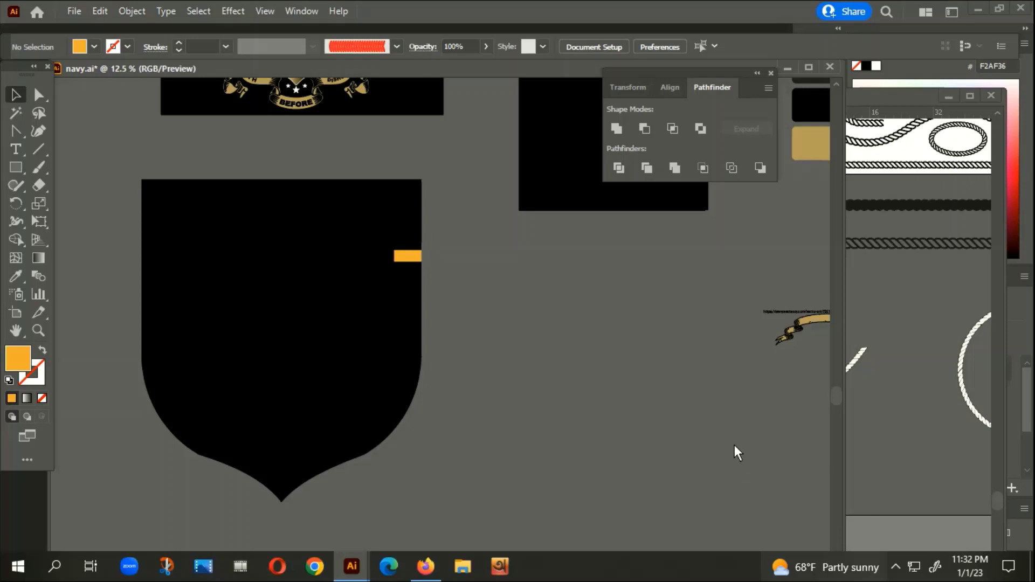
# Step: Resize the orange rectangle into a near-square tab
pyautogui.scroll(2, 422, 254)
pyautogui.scroll(1, 422, 253)
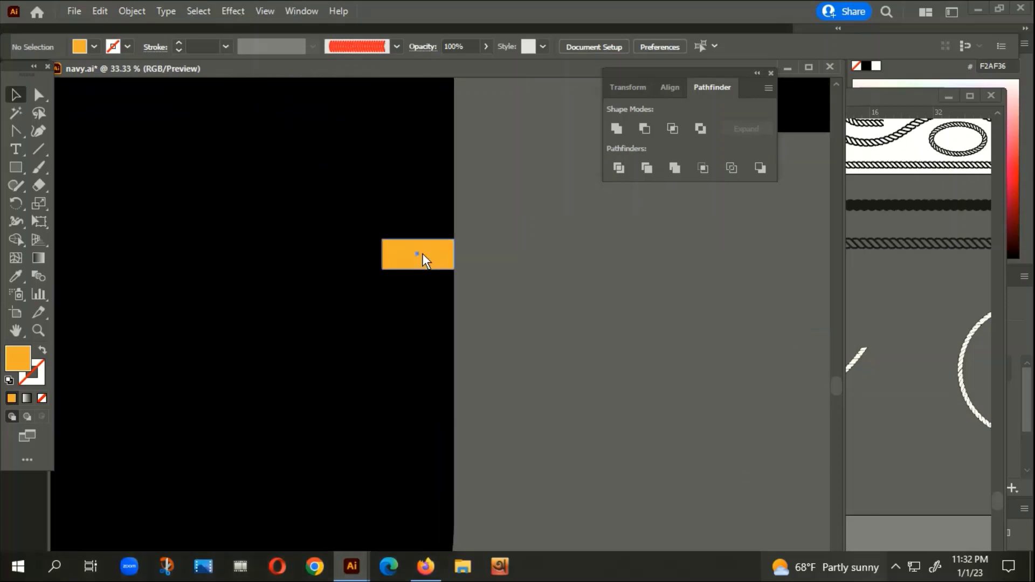
pyautogui.click(422, 254)
pyautogui.moveTo(379, 253); pyautogui.dragTo(416, 258)
pyautogui.scroll(-1, 415, 258)
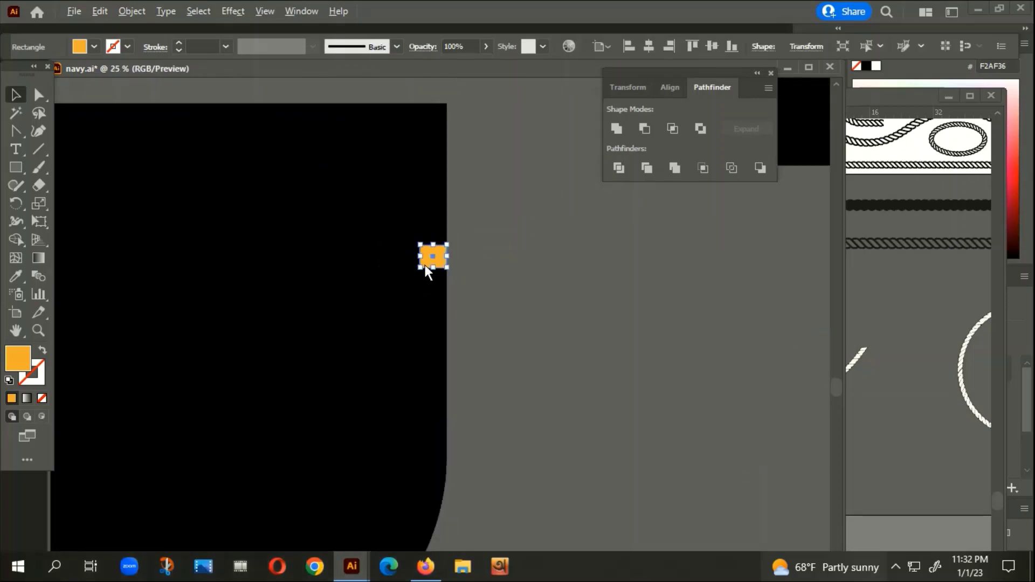
pyautogui.scroll(-1, 424, 264)
pyautogui.scroll(1, 421, 270)
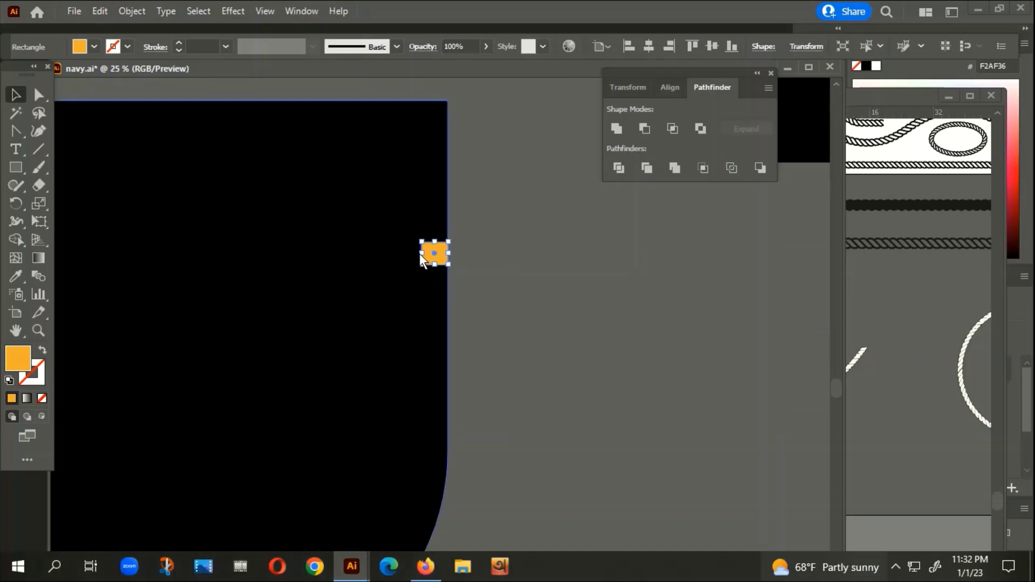
pyautogui.moveTo(418, 253); pyautogui.dragTo(412, 255)
pyautogui.scroll(-1, 425, 257)
pyautogui.scroll(-1, 425, 257)
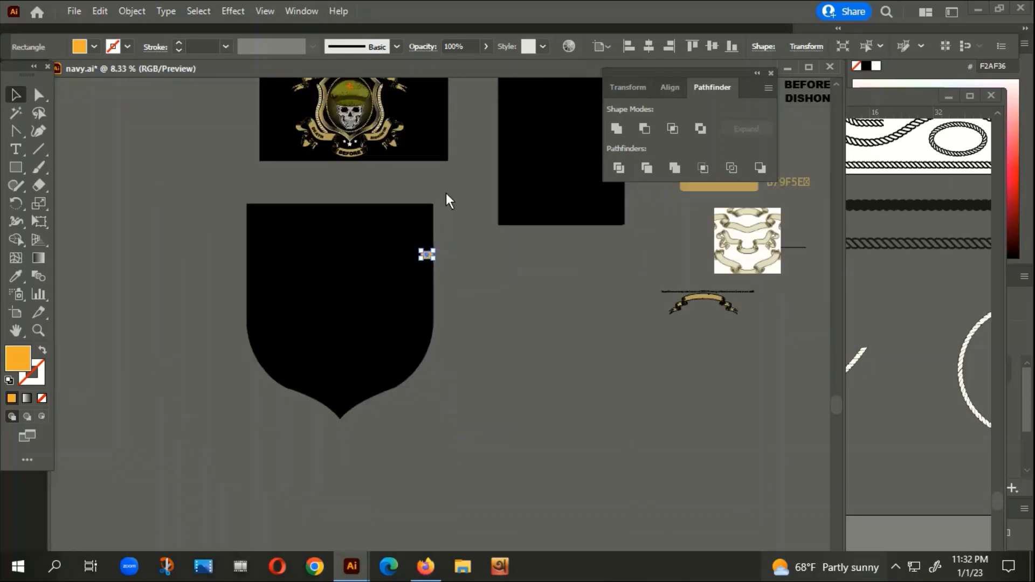
pyautogui.click(497, 319)
# Step: Copy the tab to the shield's left edge and bottom-align the two tabs
pyautogui.hscroll(-1, 538, 323)
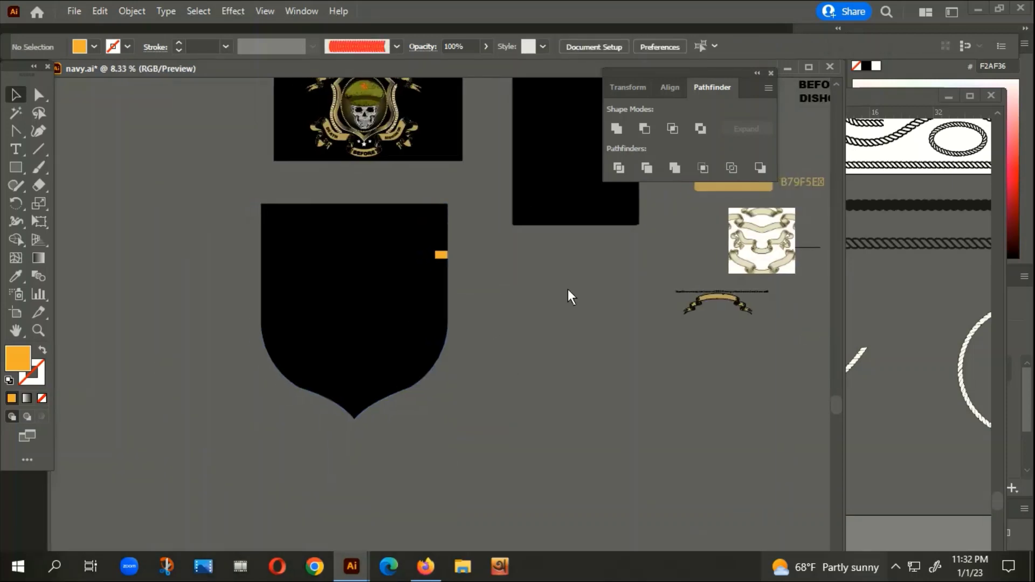
pyautogui.scroll(1, 431, 257)
pyautogui.moveTo(449, 253)
pyautogui.mouseDown()
pyautogui.moveTo(372, 268)
pyautogui.moveTo(187, 254)
pyautogui.mouseUp()
pyautogui.keyDown('shift'); pyautogui.click(459, 255); pyautogui.keyUp('shift')
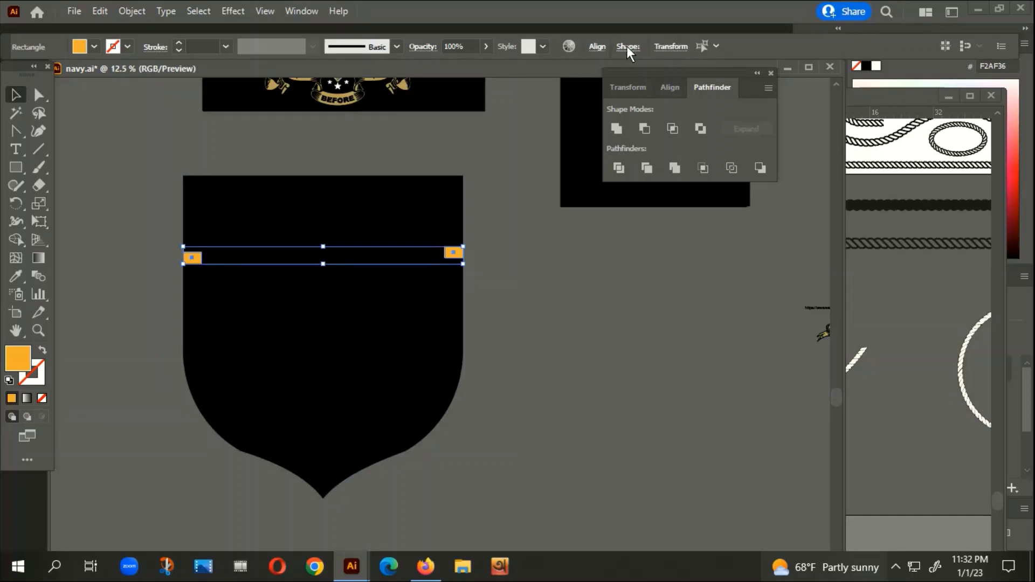
pyautogui.click(597, 46)
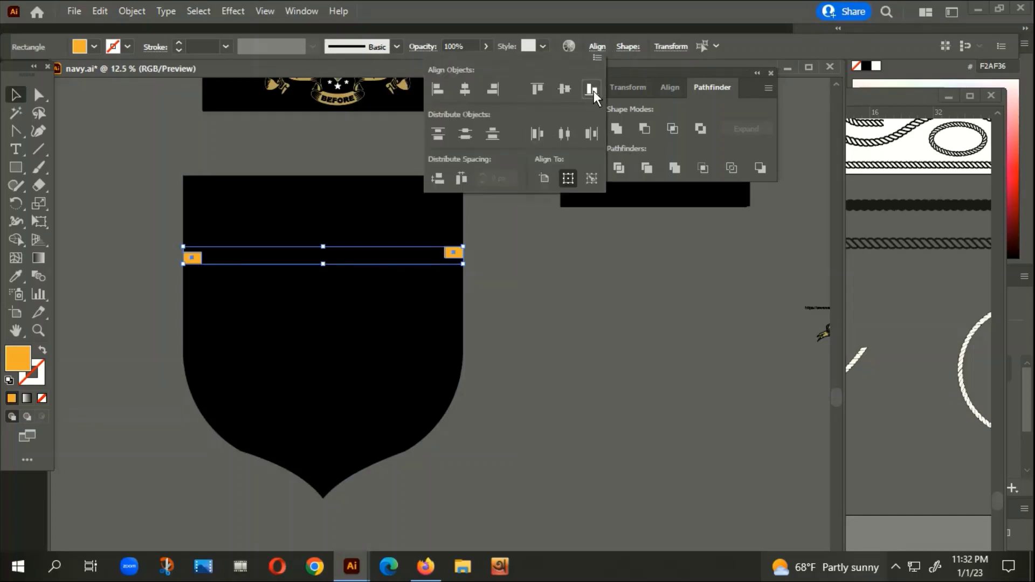
pyautogui.click(592, 90)
pyautogui.click(510, 313)
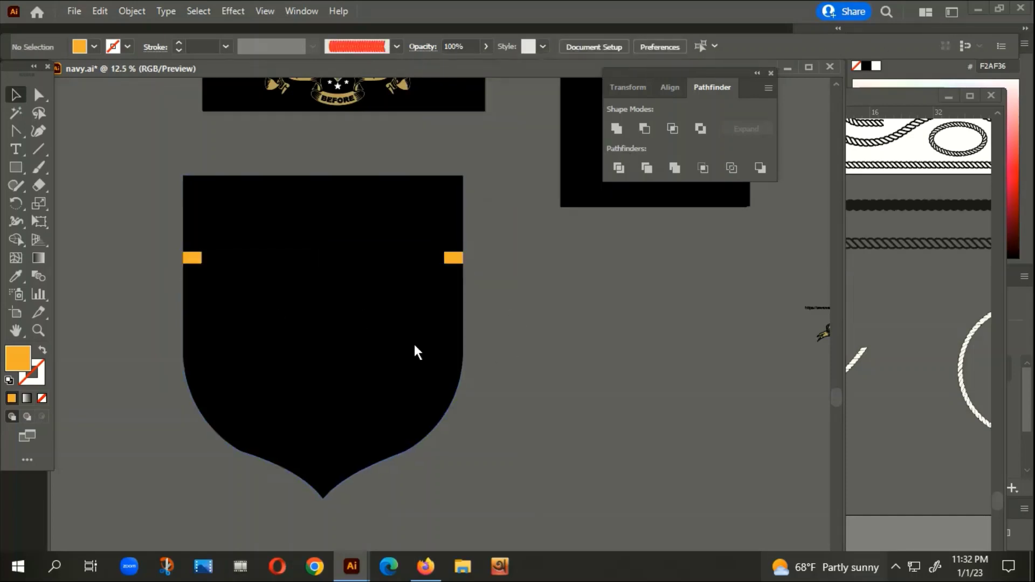
pyautogui.click(286, 341)
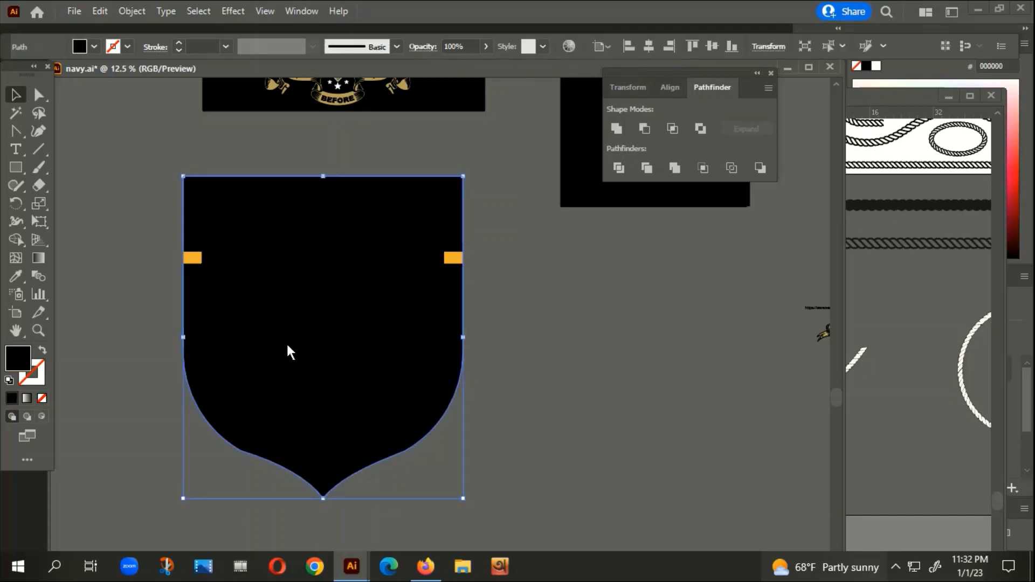
# Step: Curve the black shield's right and left side edges inward using Direct Selection
pyautogui.click(19, 132)
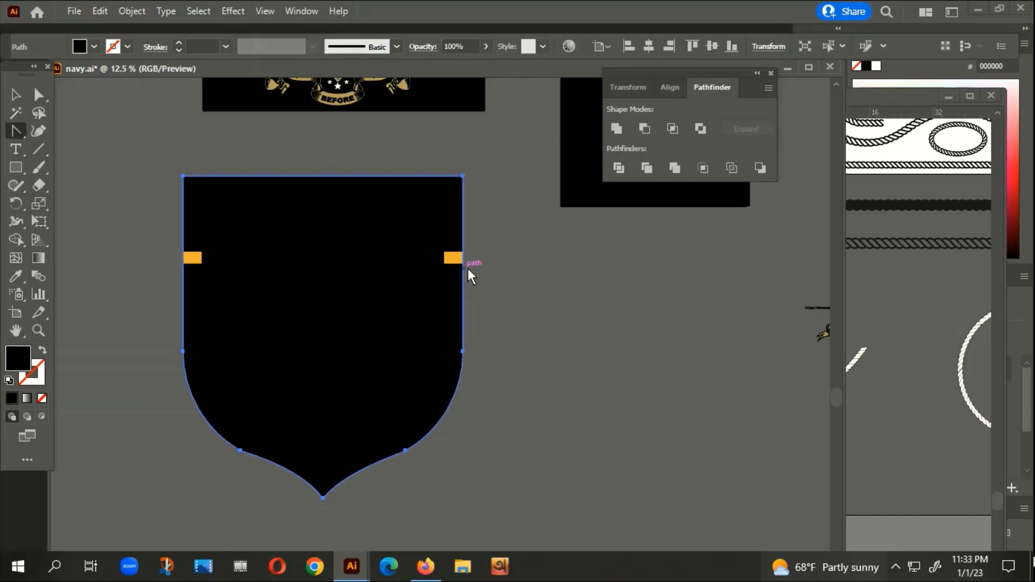
pyautogui.scroll(4, 467, 268)
pyautogui.scroll(3, 433, 248)
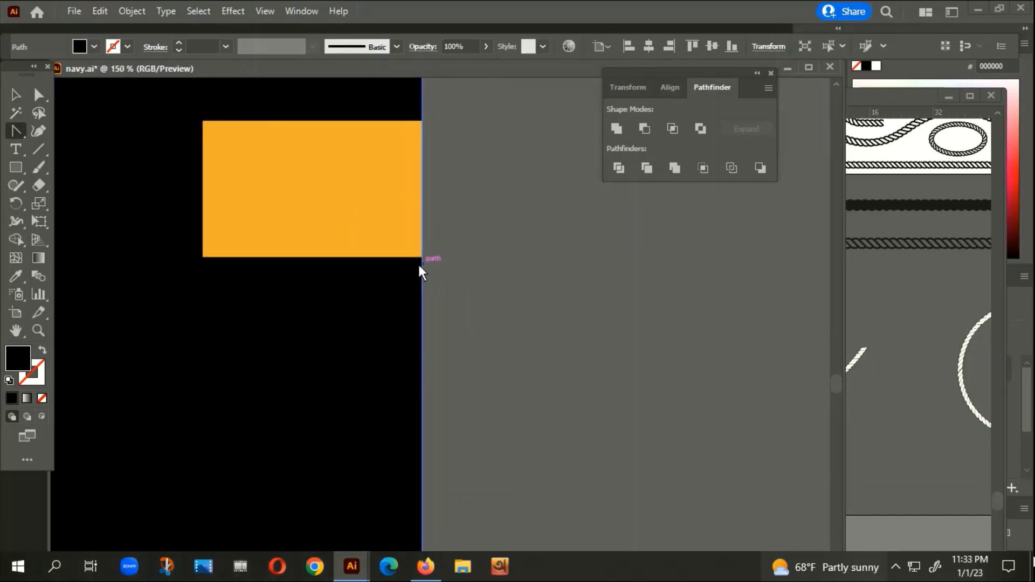
pyautogui.moveTo(422, 265); pyautogui.dragTo(305, 273)
pyautogui.hotkey('ctrl', 'z')
pyautogui.scroll(-5, 406, 279)
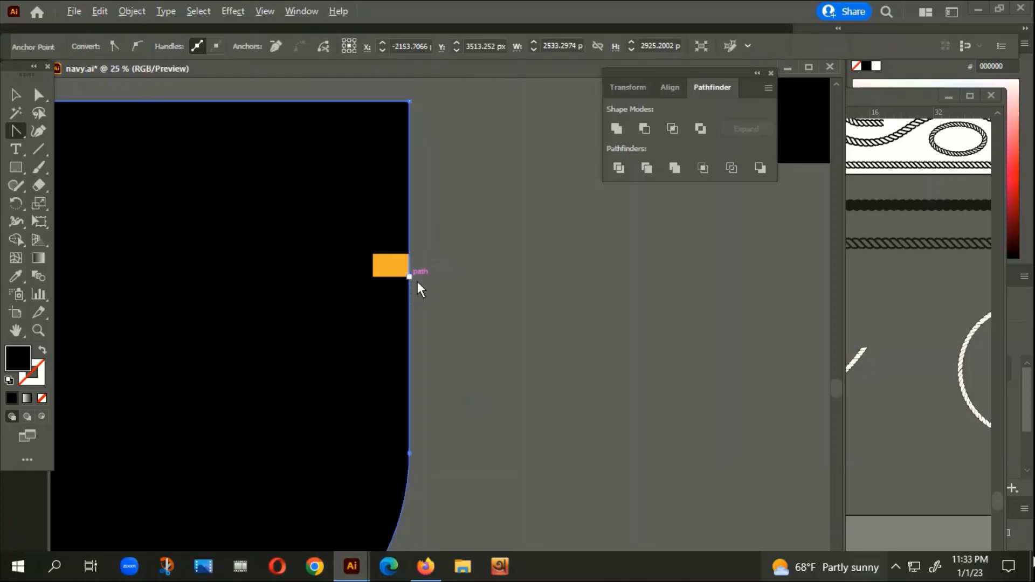
pyautogui.scroll(-1, 418, 282)
pyautogui.moveTo(409, 291); pyautogui.dragTo(389, 288)
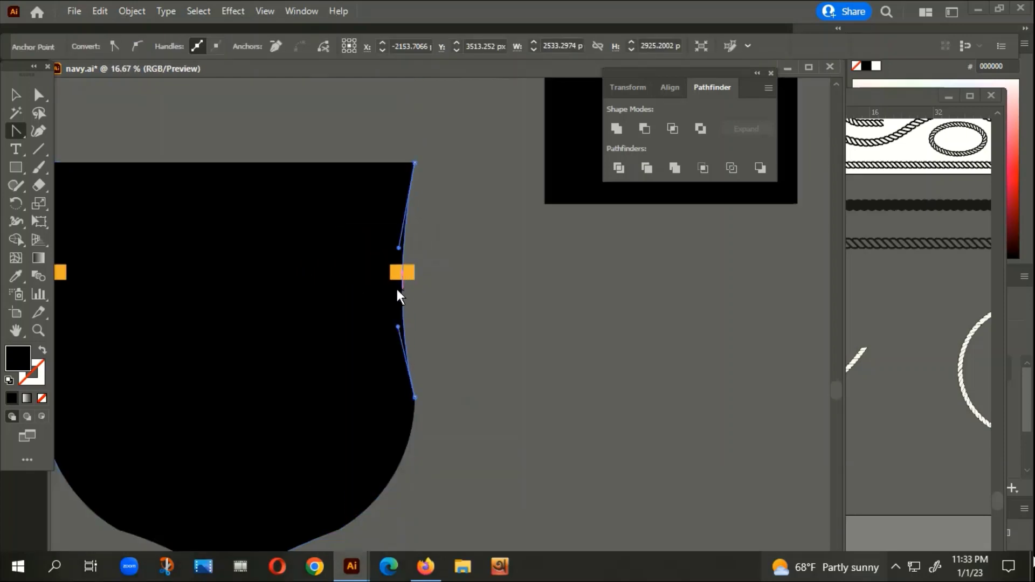
pyautogui.scroll(-1, 517, 358)
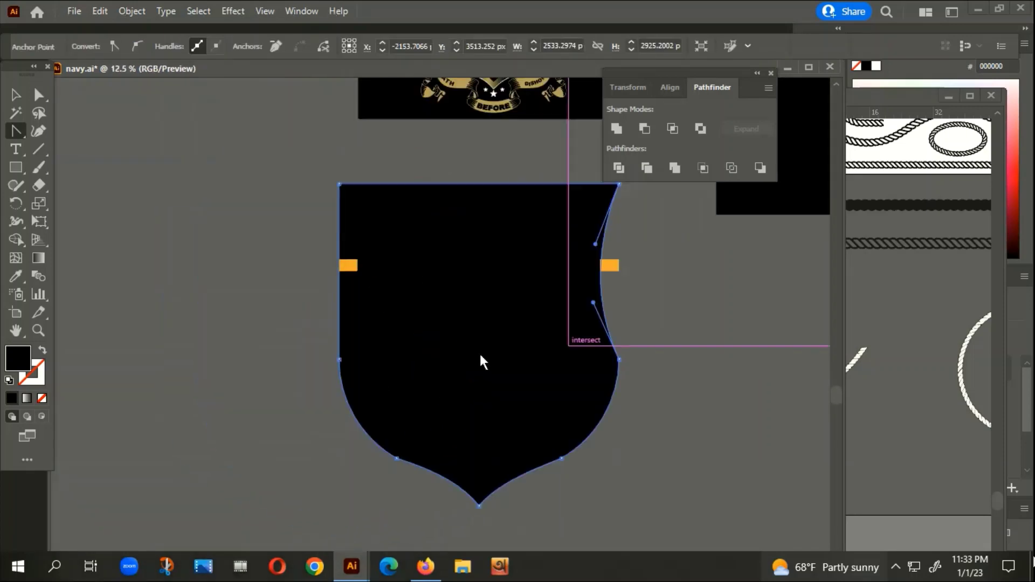
pyautogui.scroll(1, 345, 291)
pyautogui.scroll(2, 337, 253)
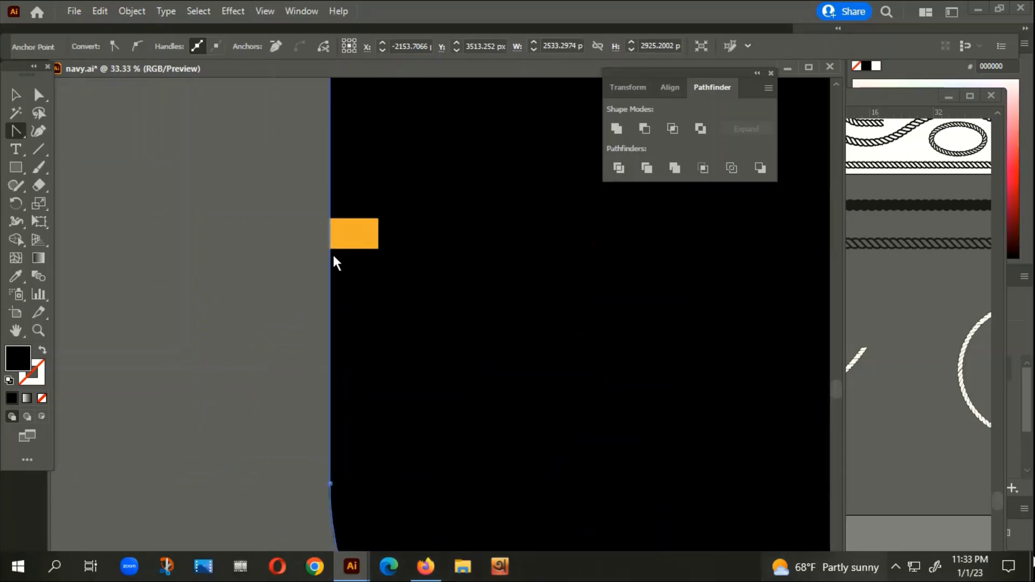
pyautogui.moveTo(332, 258)
pyautogui.mouseDown()
pyautogui.moveTo(376, 264)
pyautogui.moveTo(379, 250)
pyautogui.mouseUp()
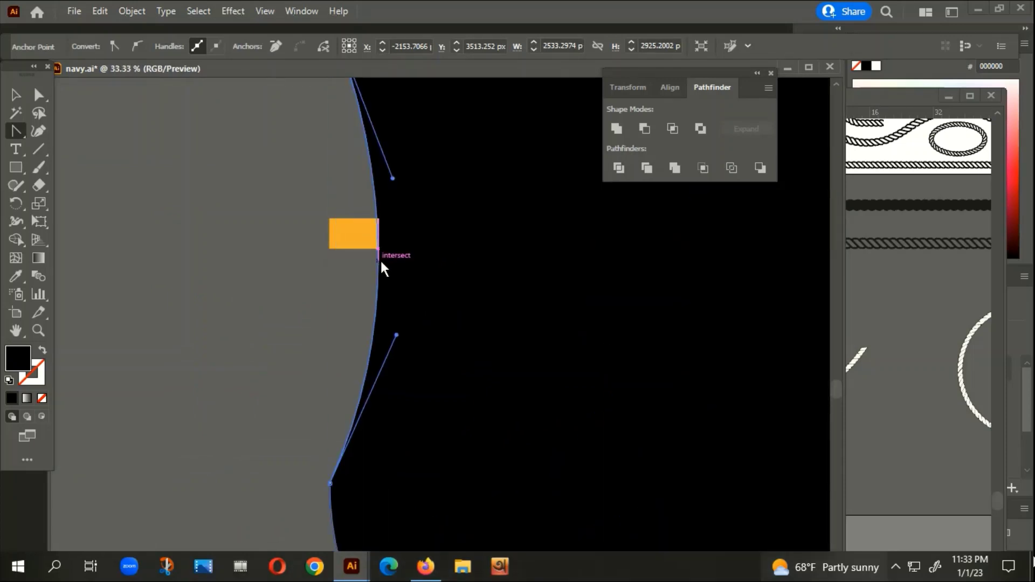
pyautogui.scroll(-4, 328, 259)
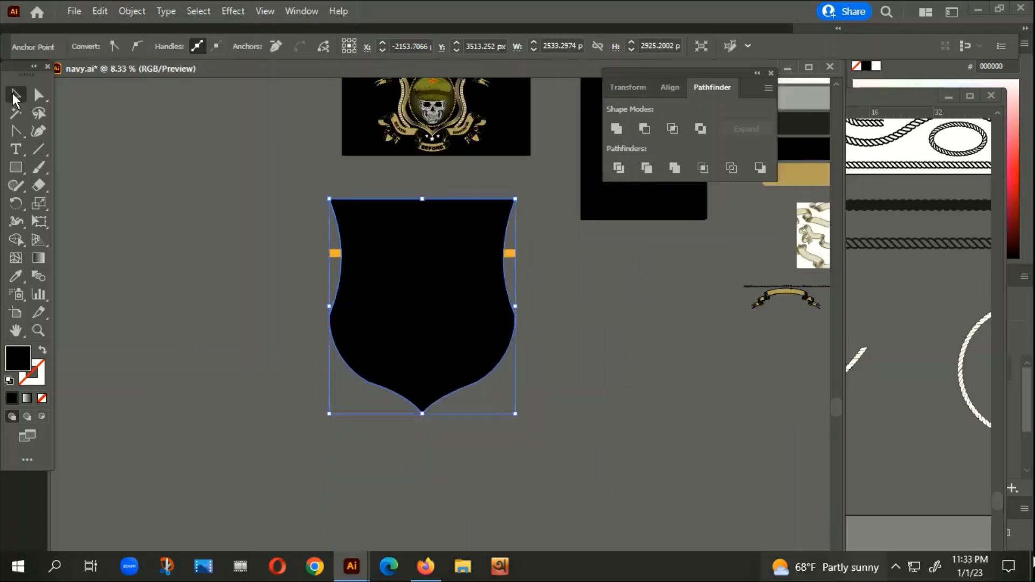
# Step: Delete both orange marker rectangles beside the shield, then reselect the shield
pyautogui.press('v')
pyautogui.click(333, 254)
pyautogui.press('Delete')
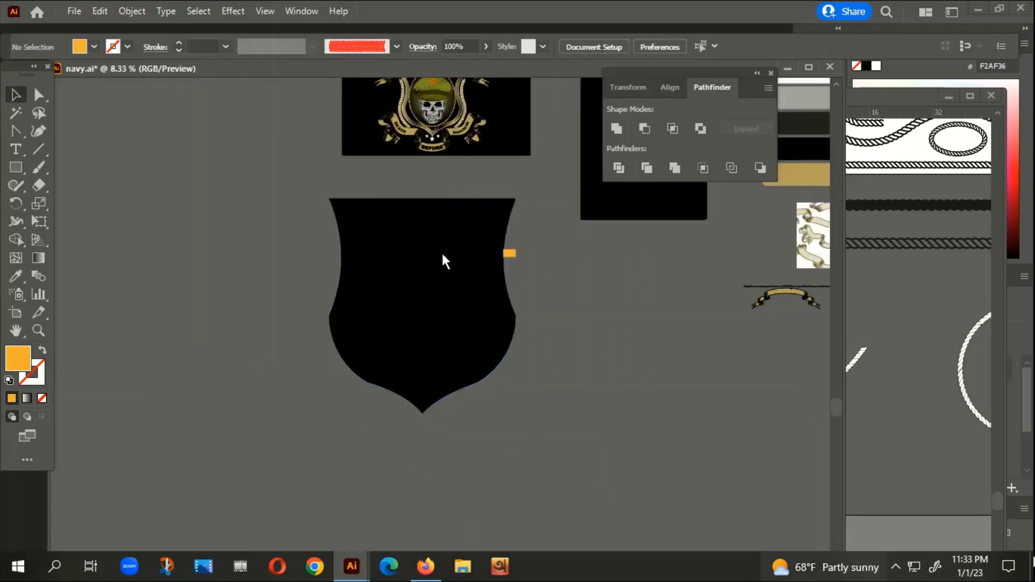
pyautogui.click(515, 257)
pyautogui.press('Delete')
pyautogui.moveTo(624, 312); pyautogui.dragTo(489, 302)
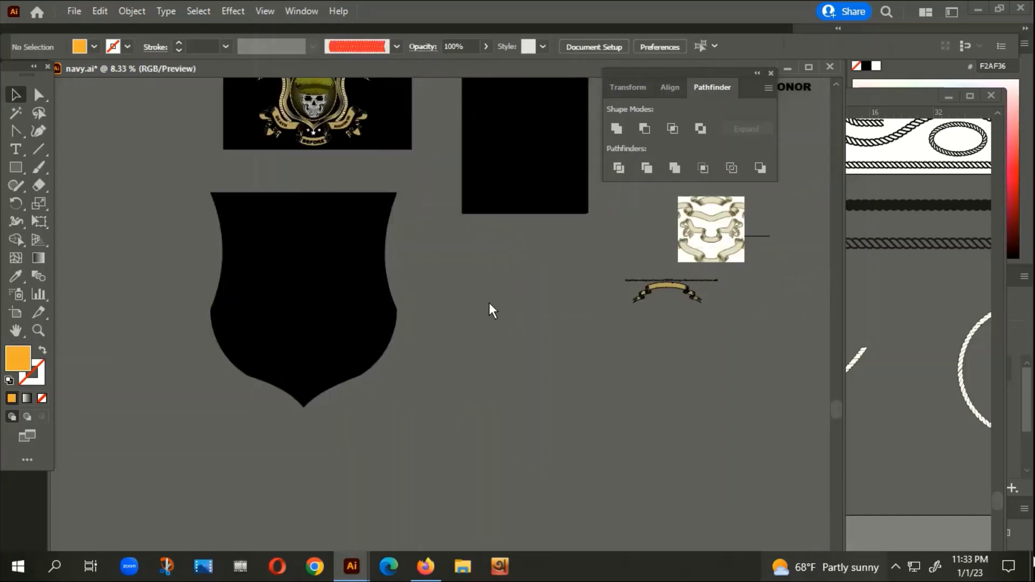
pyautogui.click(274, 245)
pyautogui.click(38, 100)
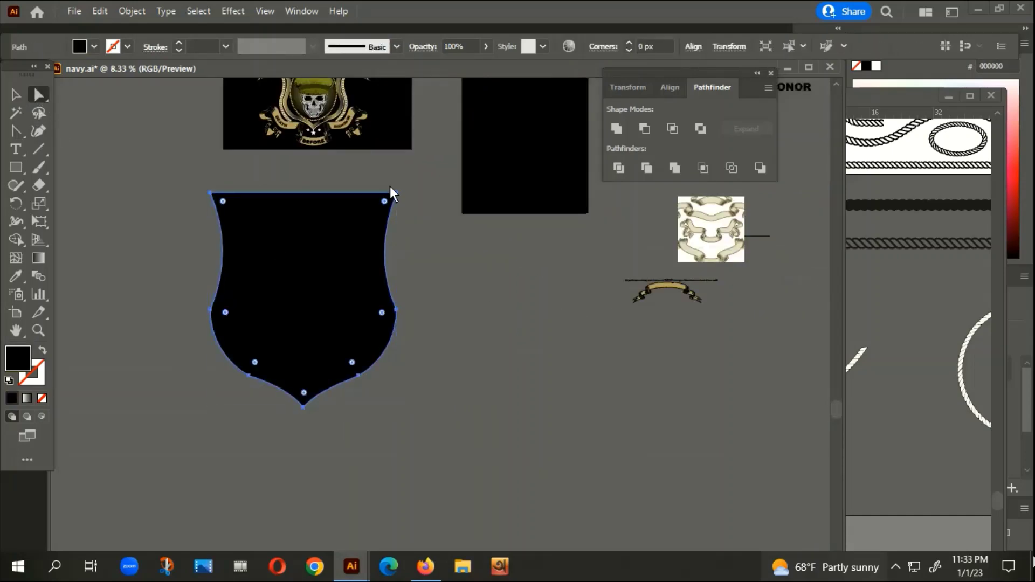
# Step: Round the shield's top-right corner to about 405 px and its top-left corner to about 200 px
pyautogui.doubleClick(385, 202)
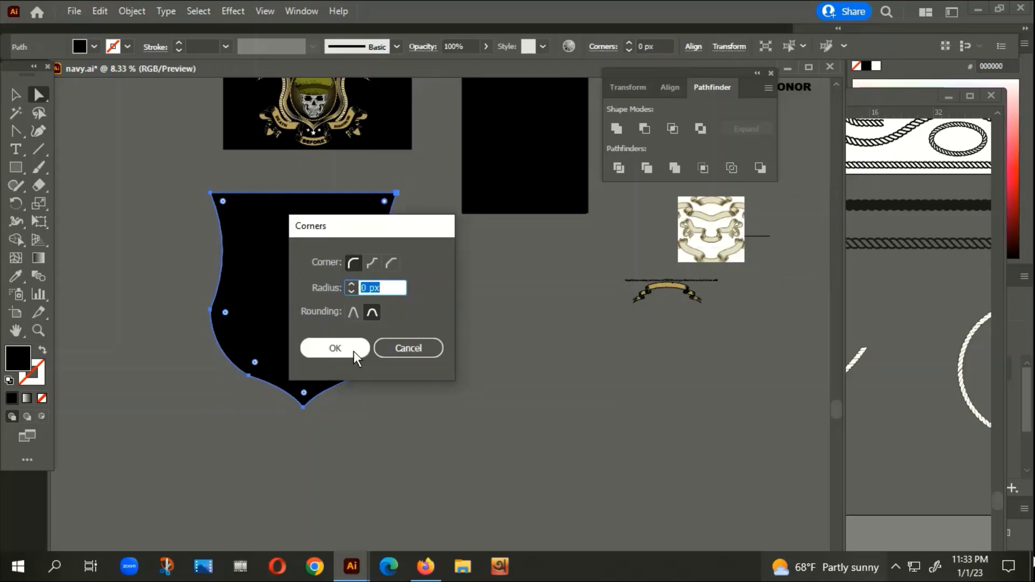
pyautogui.click(335, 348)
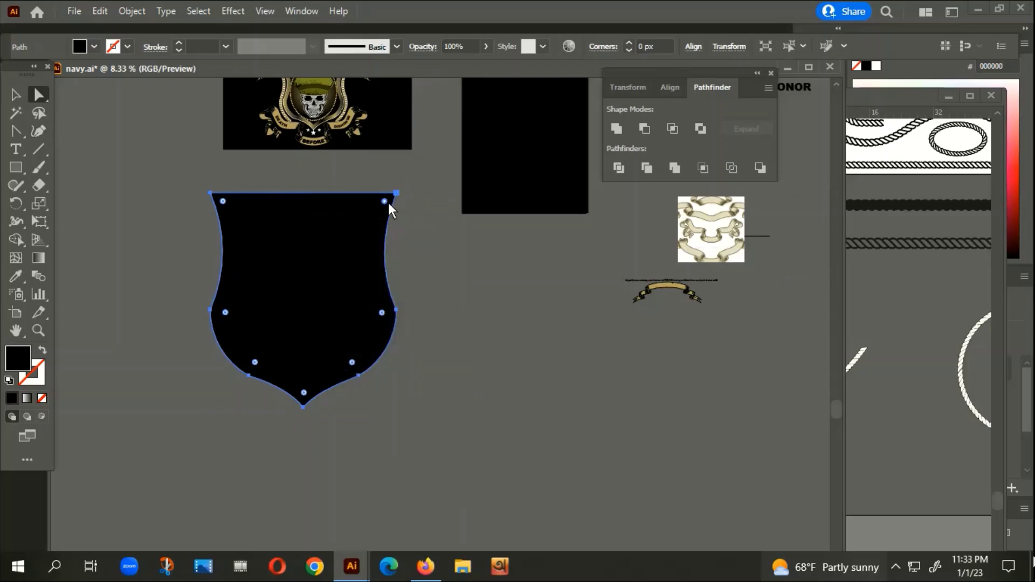
pyautogui.moveTo(387, 203); pyautogui.dragTo(356, 221)
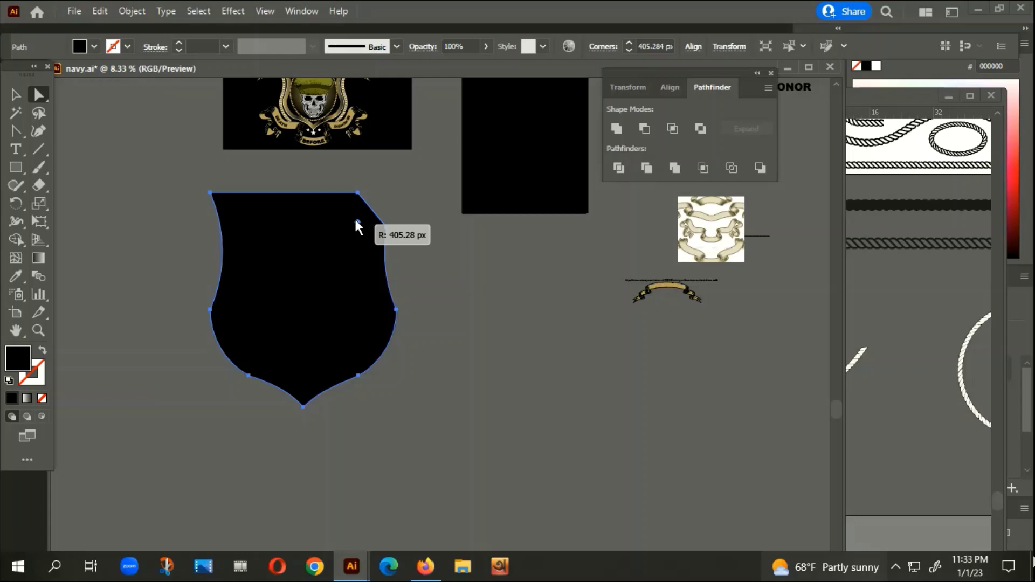
pyautogui.moveTo(355, 221); pyautogui.dragTo(356, 221)
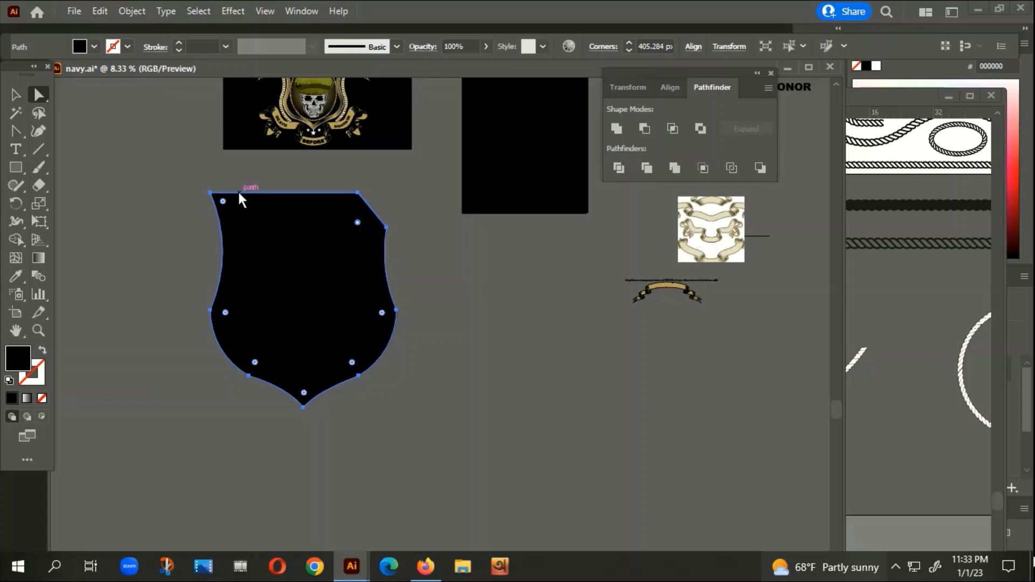
pyautogui.doubleClick(223, 200)
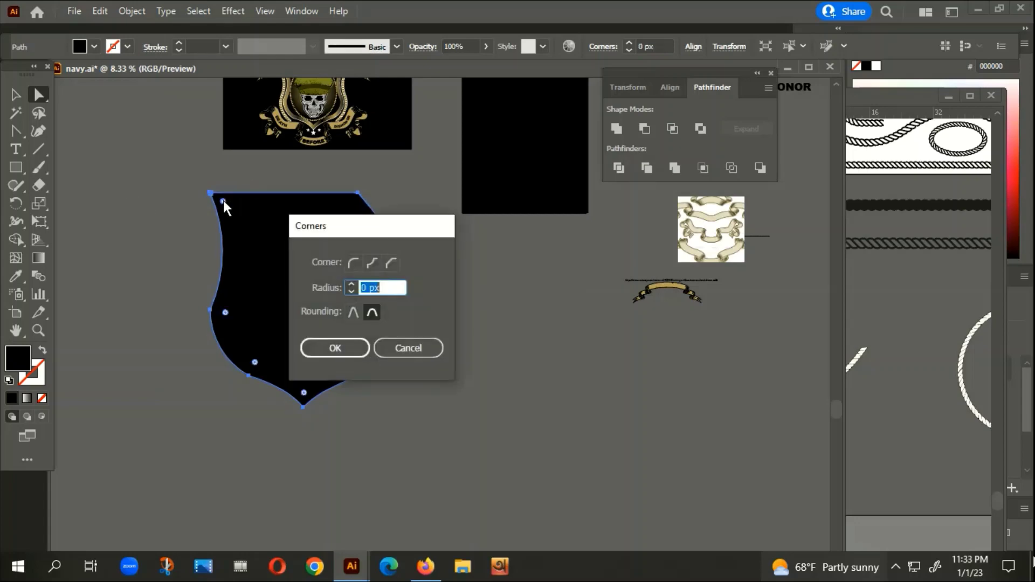
pyautogui.click(322, 348)
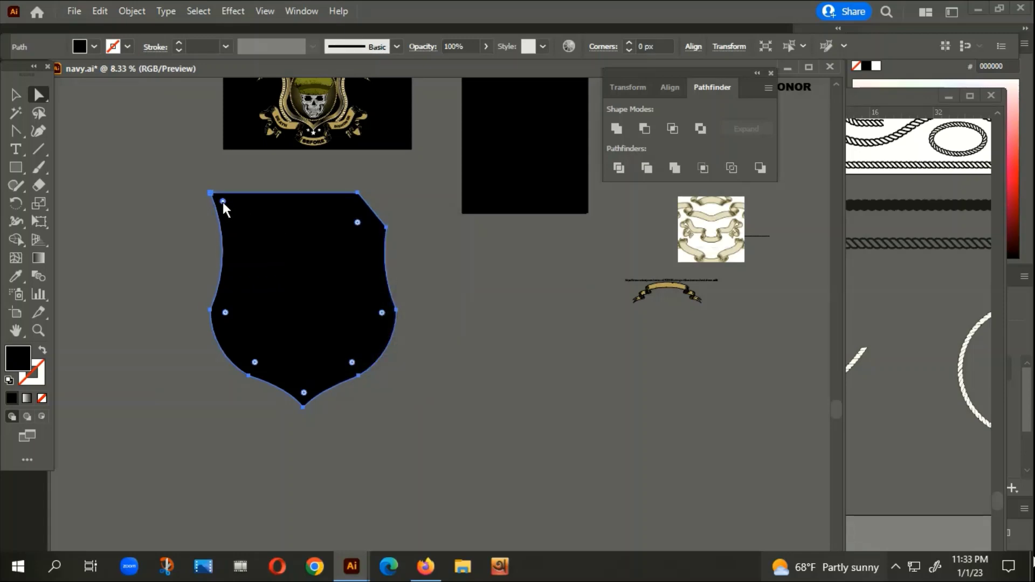
pyautogui.moveTo(223, 202); pyautogui.dragTo(257, 224)
# Step: Zoom out with the reference emblem in view and reselect the black shield
pyautogui.click(21, 96)
pyautogui.click(189, 302)
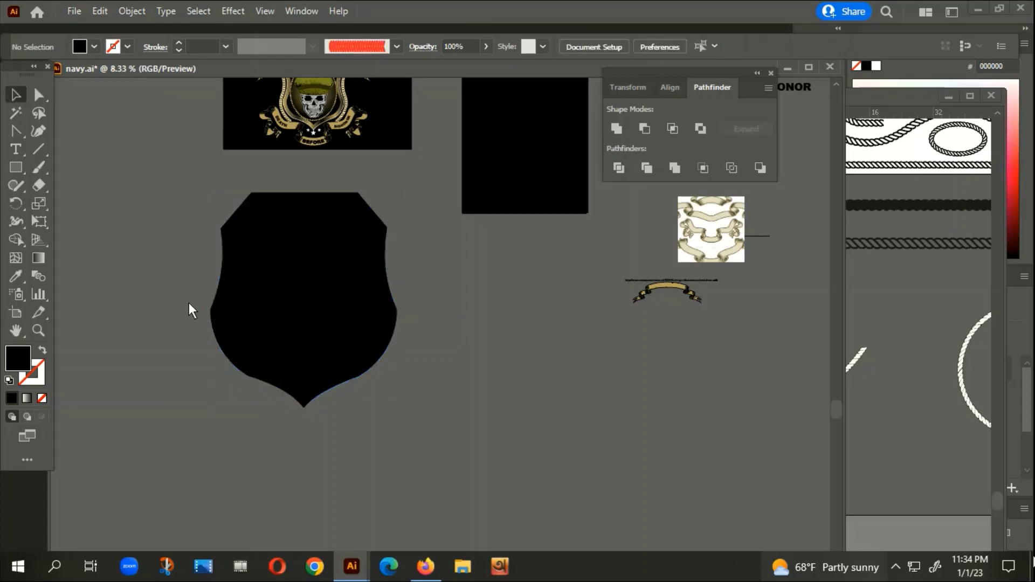
pyautogui.hotkey('ctrl', '-')
pyautogui.scroll(3, 345, 280)
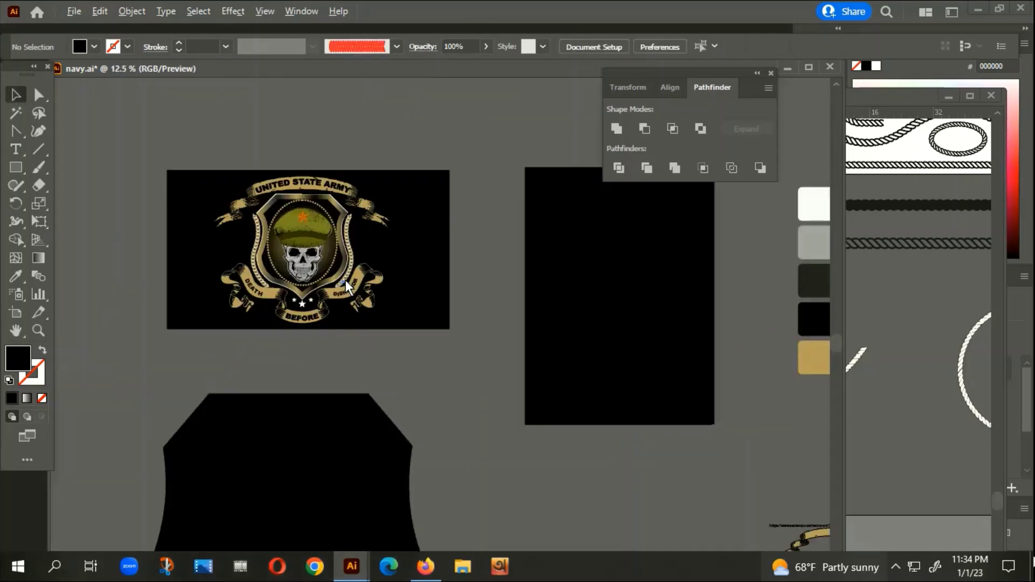
pyautogui.scroll(-1, 377, 351)
pyautogui.moveTo(424, 434); pyautogui.dragTo(435, 329)
pyautogui.click(335, 364)
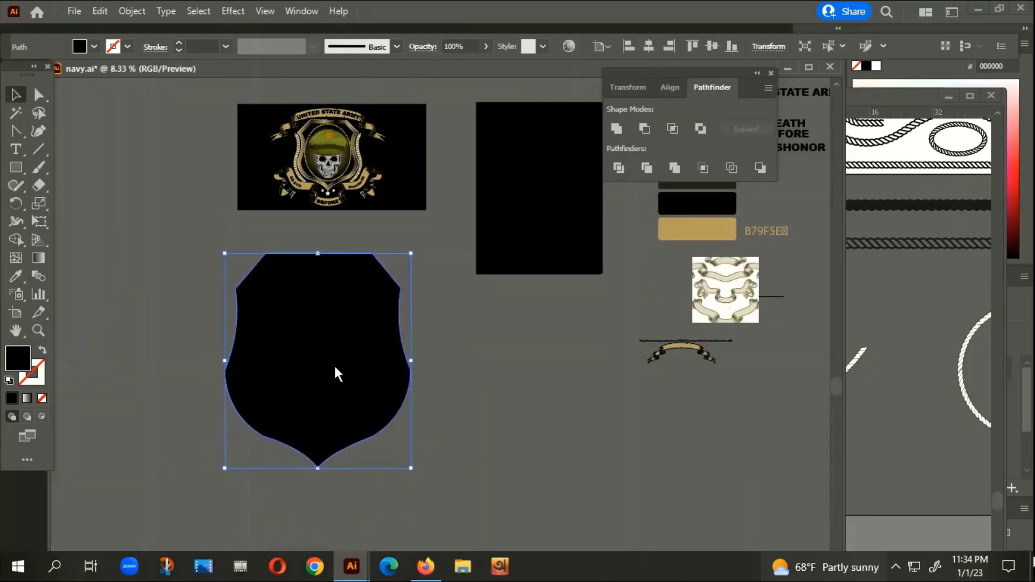
pyautogui.scroll(2, 341, 365)
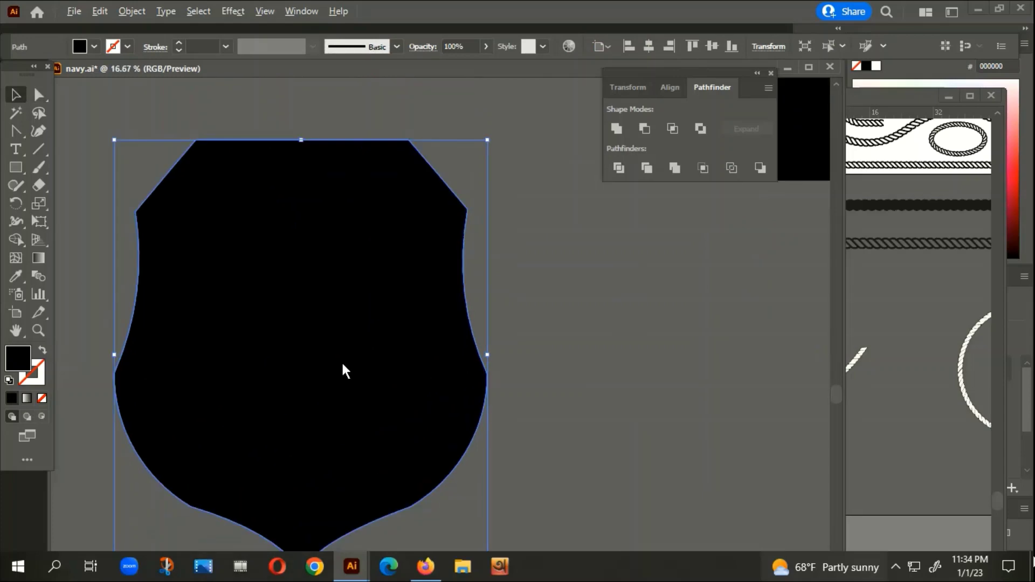
# Step: Bow the shield's right and left side segments inward, then deselect it
pyautogui.click(16, 130)
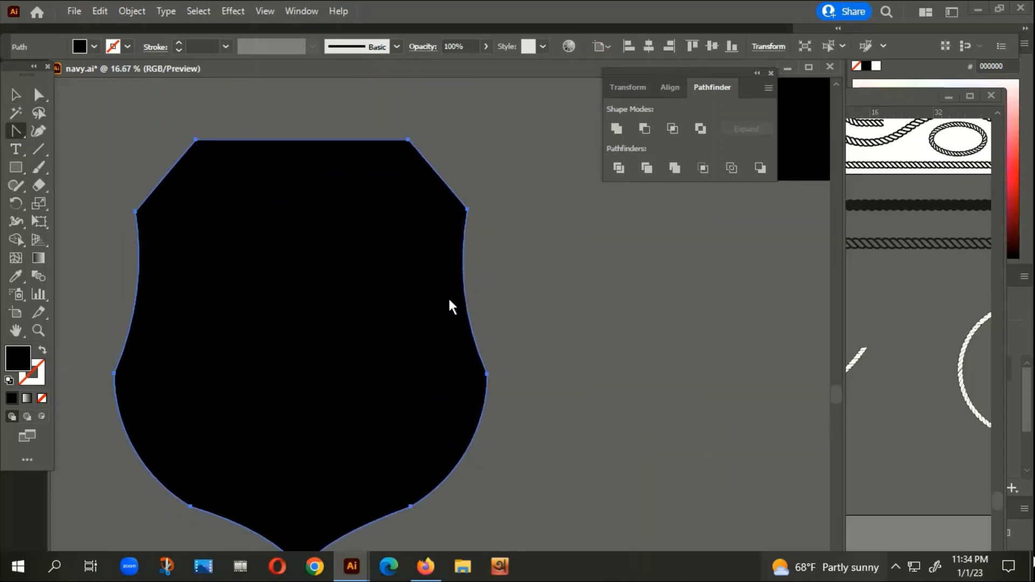
pyautogui.click(465, 298)
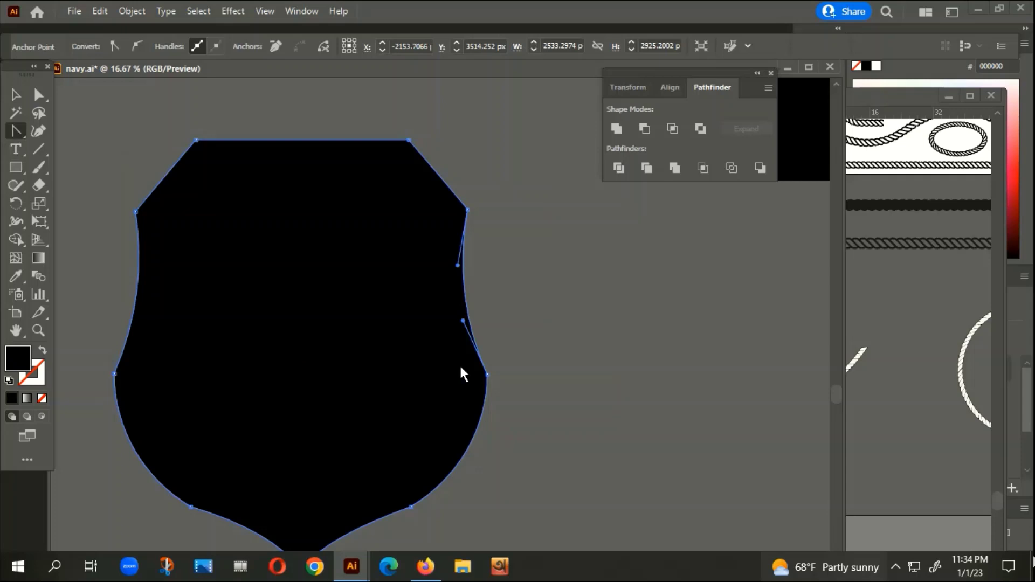
pyautogui.moveTo(463, 300); pyautogui.dragTo(454, 299)
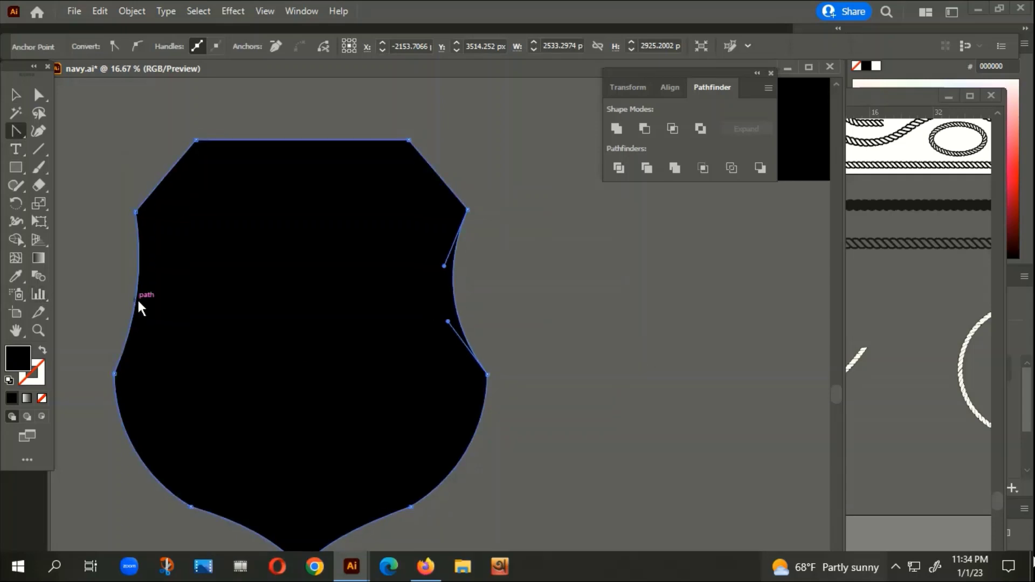
pyautogui.moveTo(137, 298); pyautogui.dragTo(153, 299)
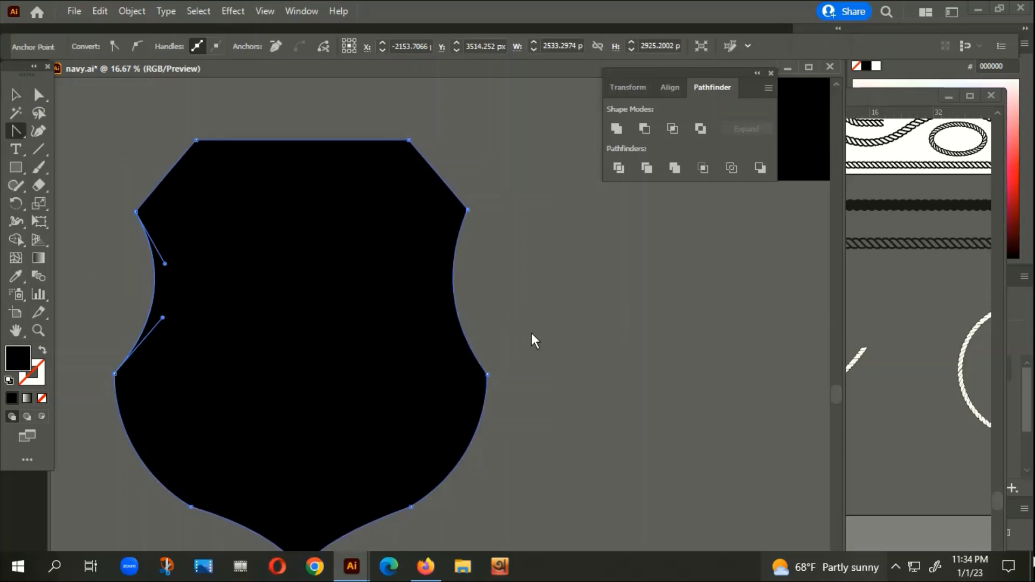
pyautogui.moveTo(453, 294); pyautogui.dragTo(445, 295)
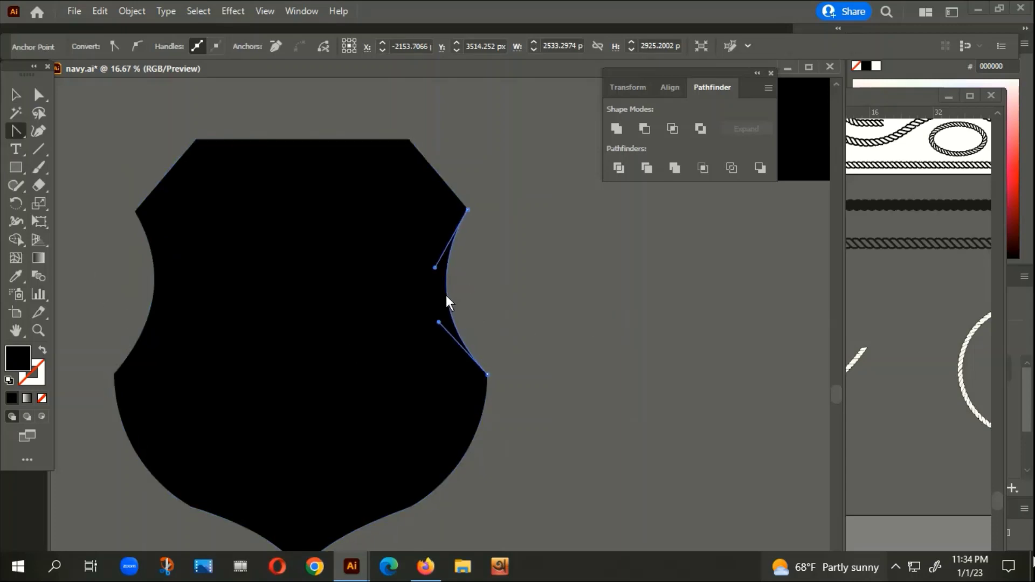
pyautogui.click(16, 97)
pyautogui.click(543, 318)
pyautogui.scroll(-2, 543, 318)
# Step: Zoom in on the finished crest and select the black shield as a whole object
pyautogui.scroll(-1, 604, 378)
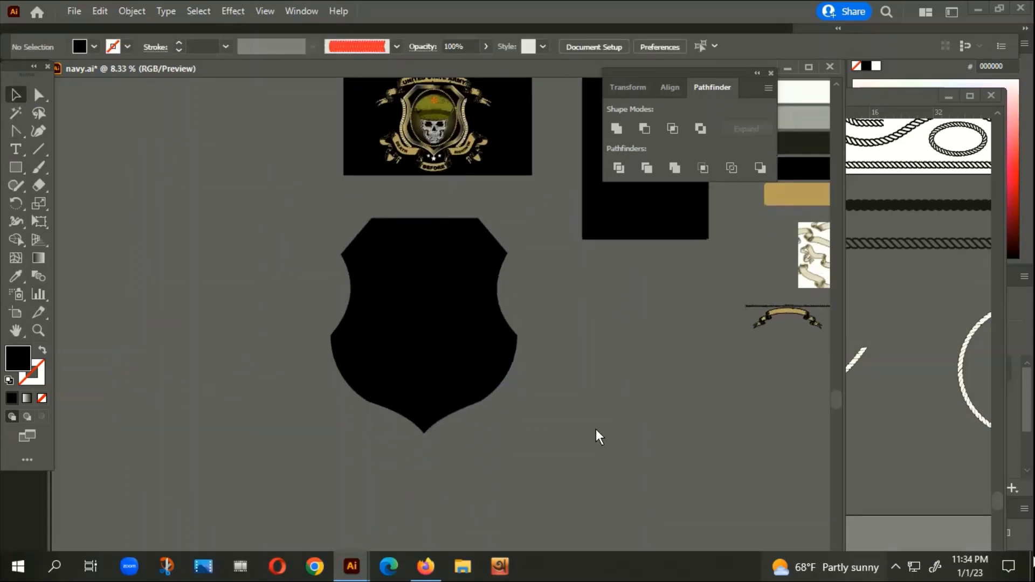
pyautogui.scroll(1, 455, 291)
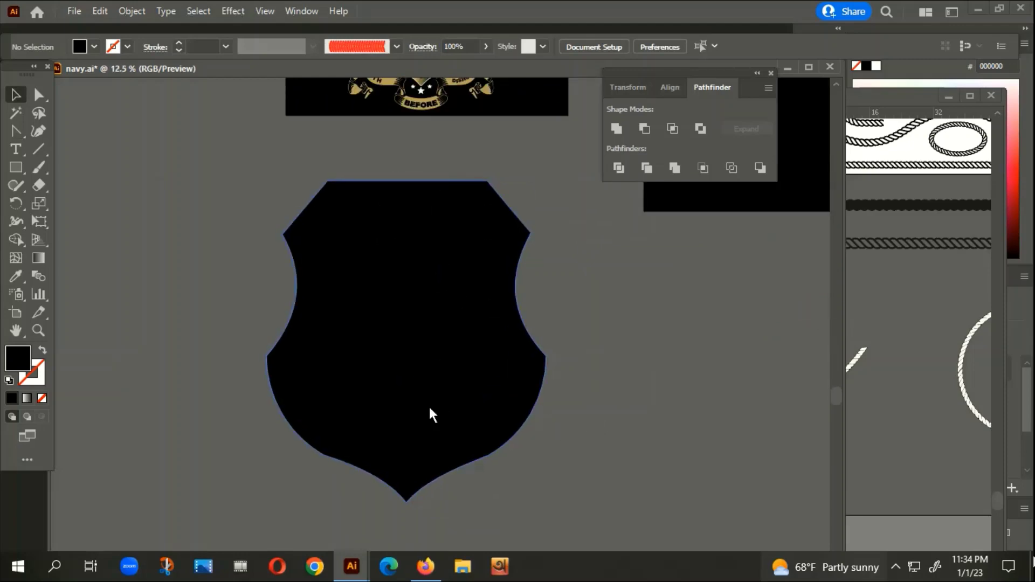
pyautogui.scroll(-1, 429, 408)
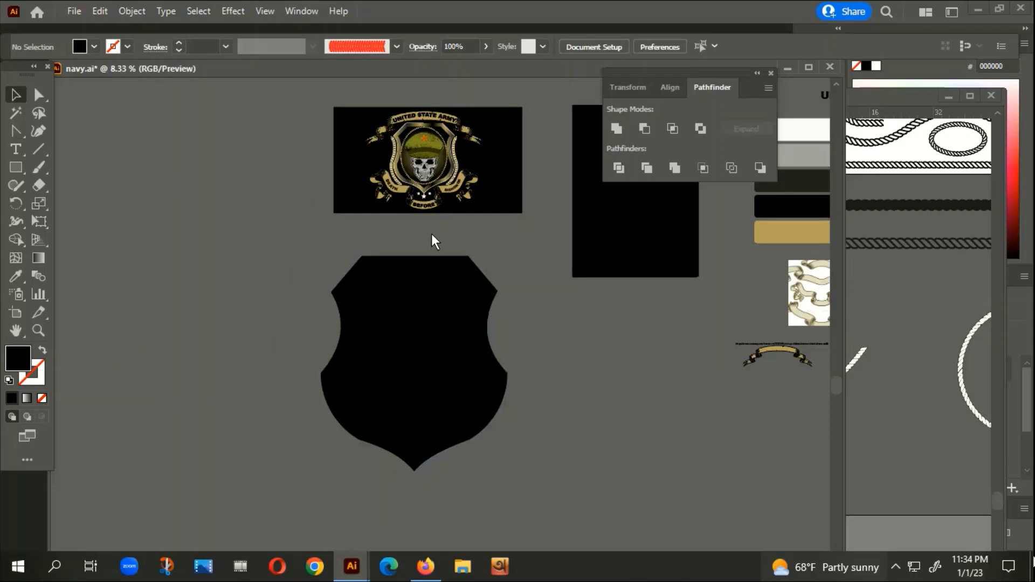
pyautogui.scroll(-1, 468, 364)
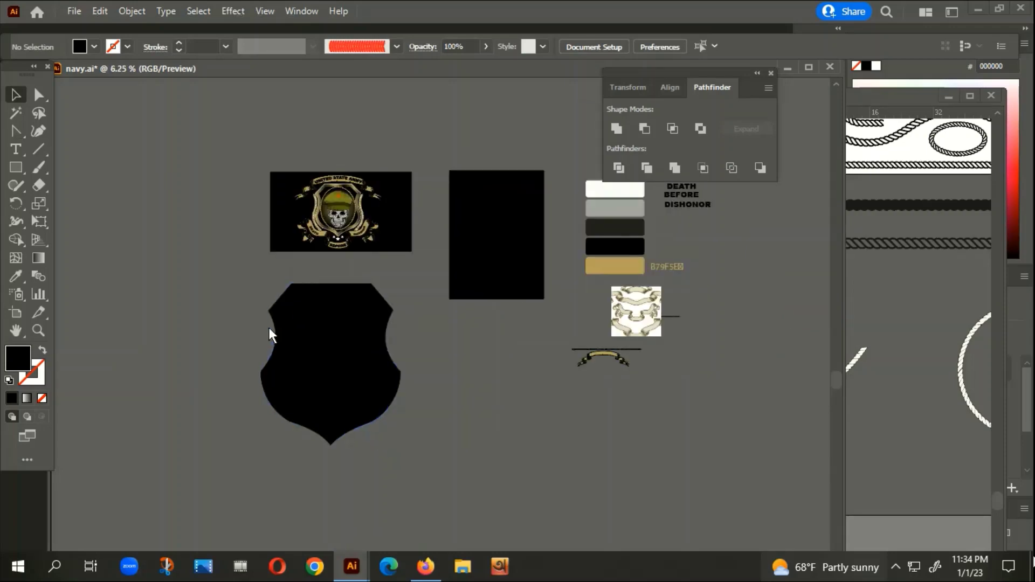
pyautogui.scroll(2, 269, 328)
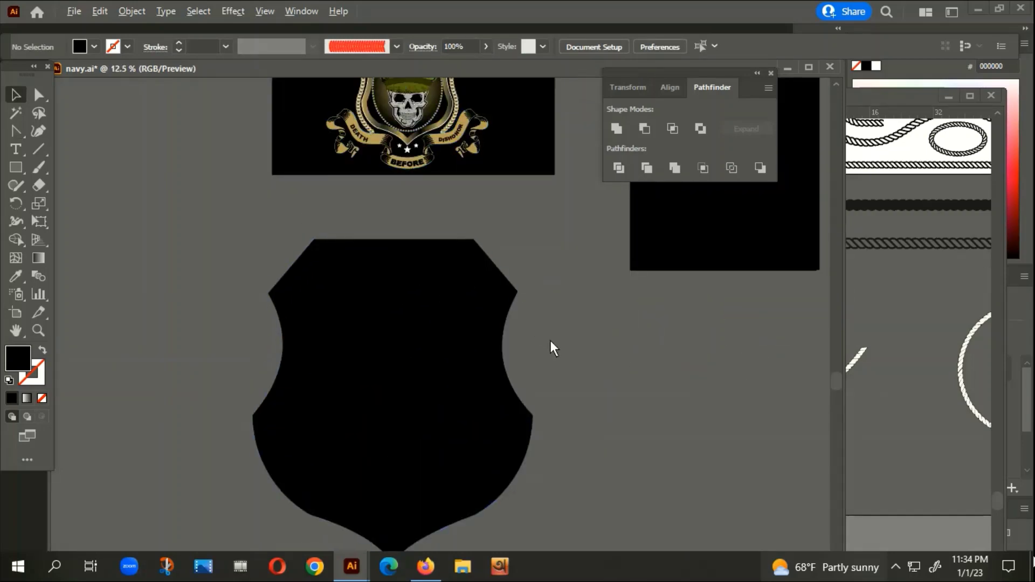
pyautogui.scroll(-1, 550, 340)
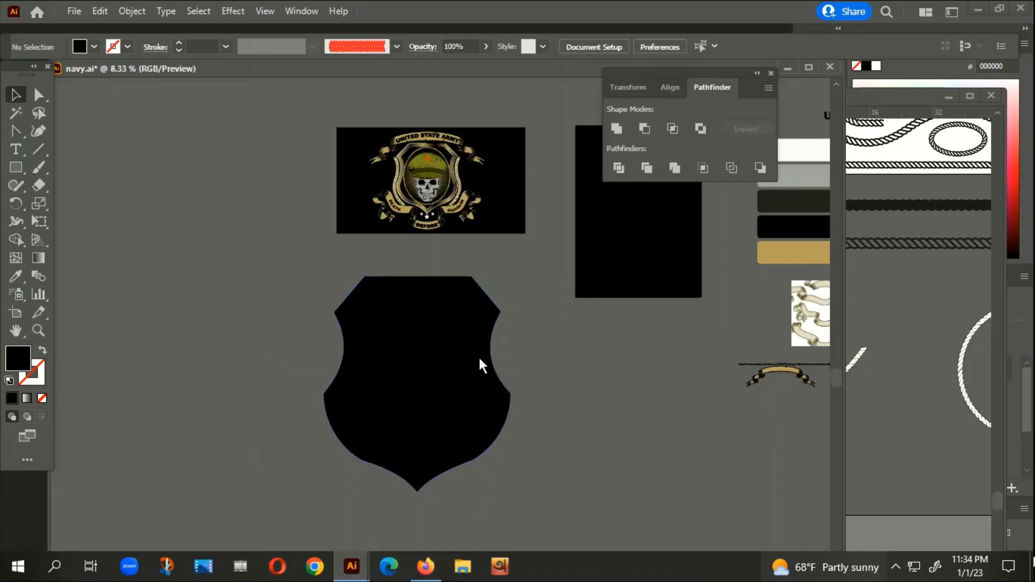
pyautogui.scroll(-1, 647, 415)
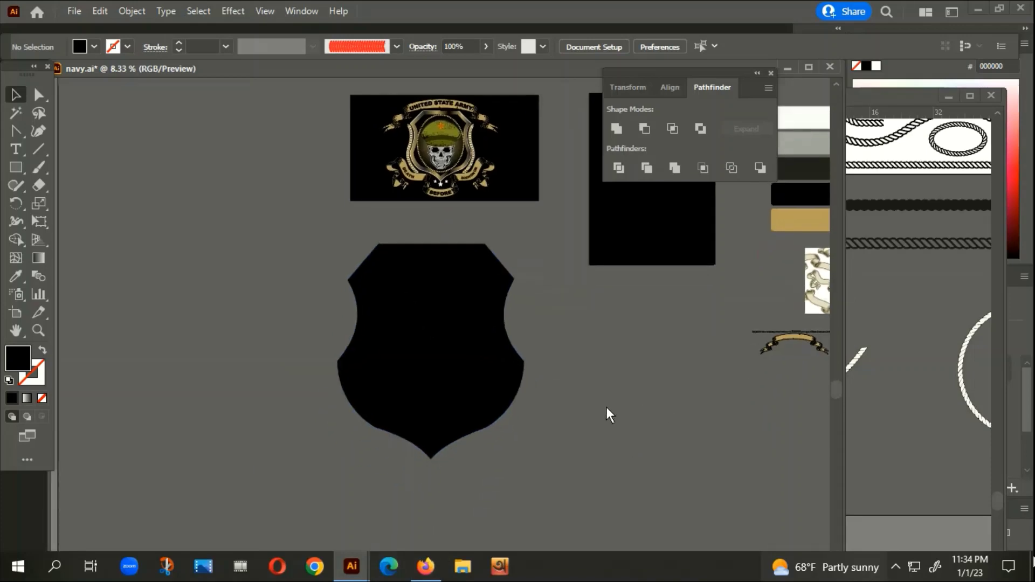
pyautogui.scroll(-1, 512, 453)
pyautogui.keyDown('alt'); pyautogui.scroll(1, 402, 357); pyautogui.keyUp('alt')
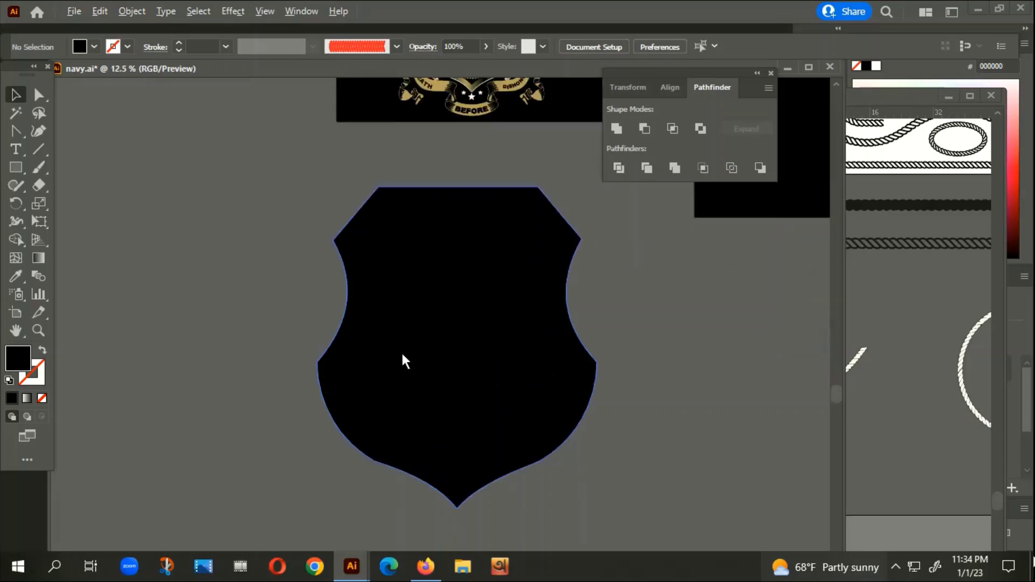
pyautogui.click(456, 285)
# Step: Create a -120 px Offset Path inside the shield, after previewing -50 and -100 px
pyautogui.click(134, 12)
pyautogui.moveTo(190, 384)
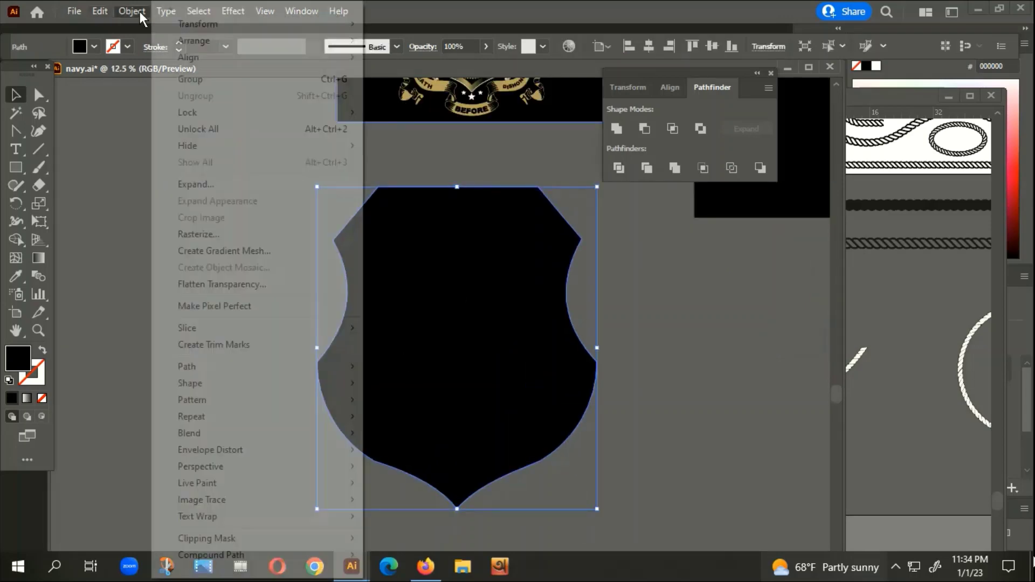
pyautogui.click(434, 422)
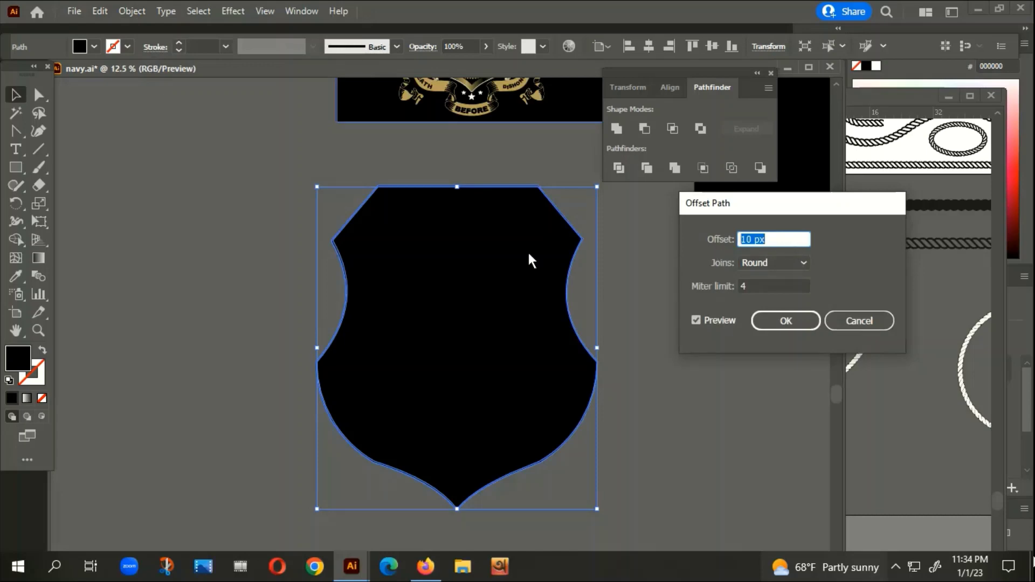
pyautogui.write('-50')
pyautogui.click(695, 320)
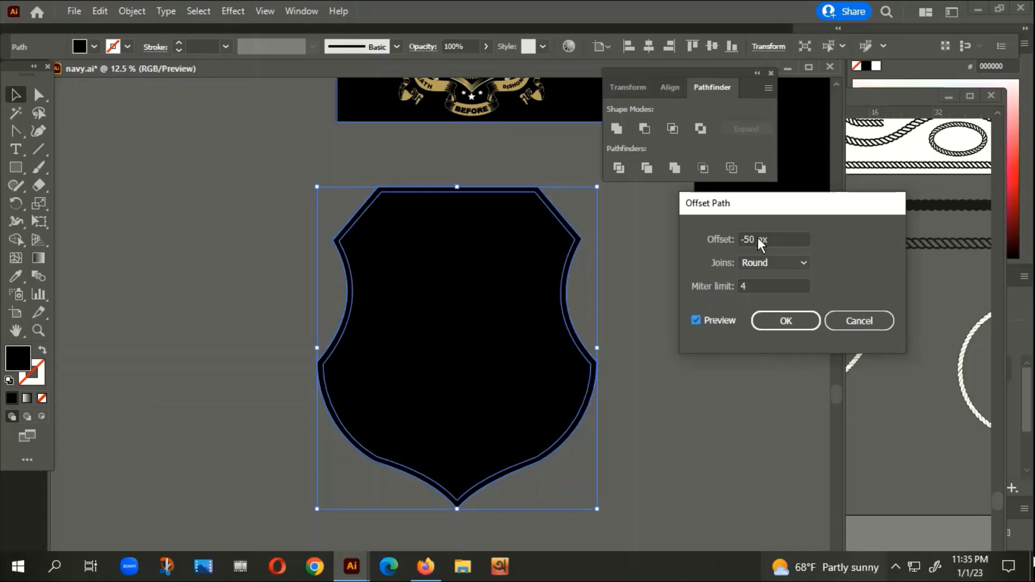
pyautogui.moveTo(758, 238); pyautogui.dragTo(691, 243)
pyautogui.write('-1')
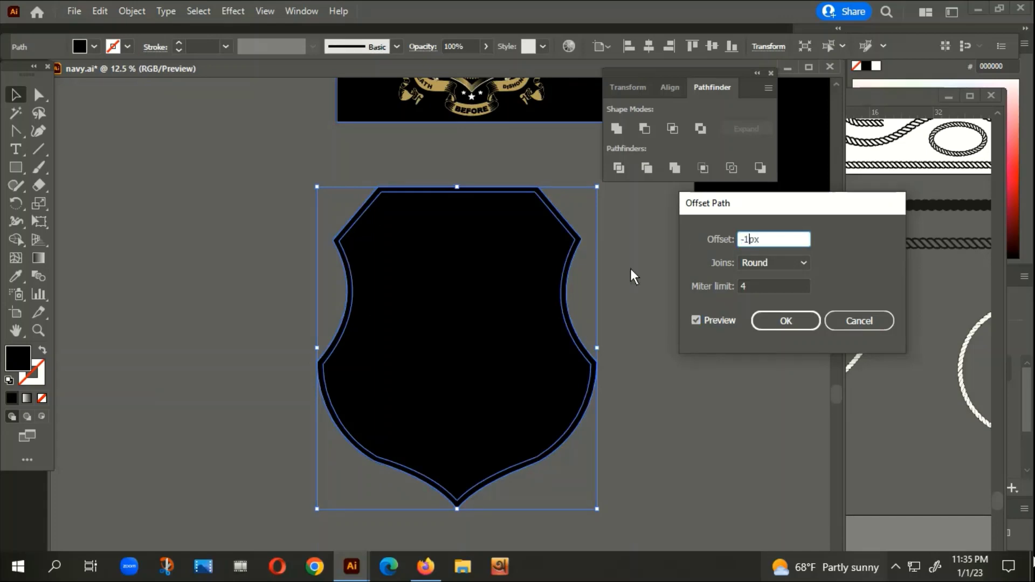
pyautogui.write('00')
pyautogui.click(695, 319)
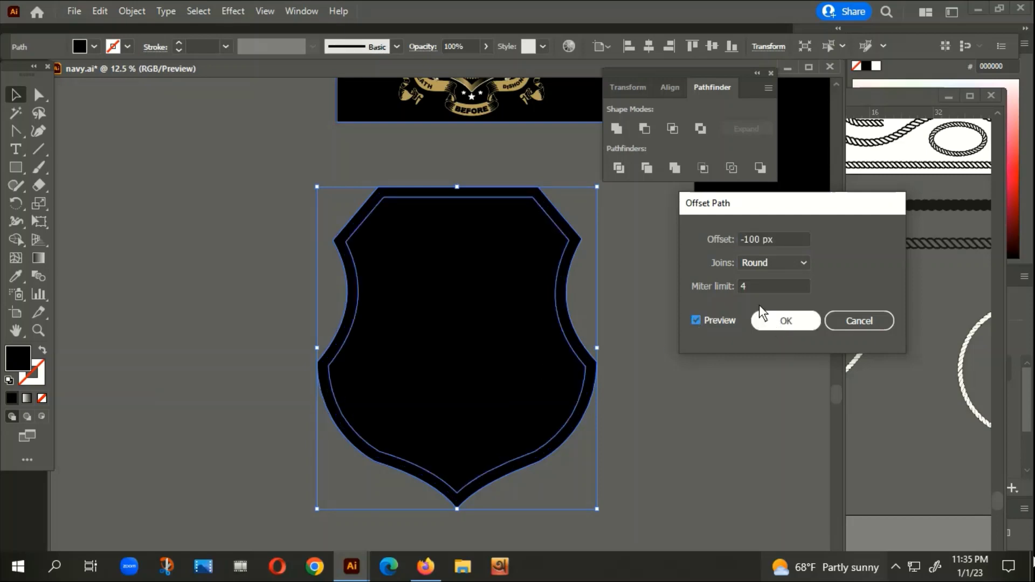
pyautogui.moveTo(759, 240); pyautogui.dragTo(663, 251)
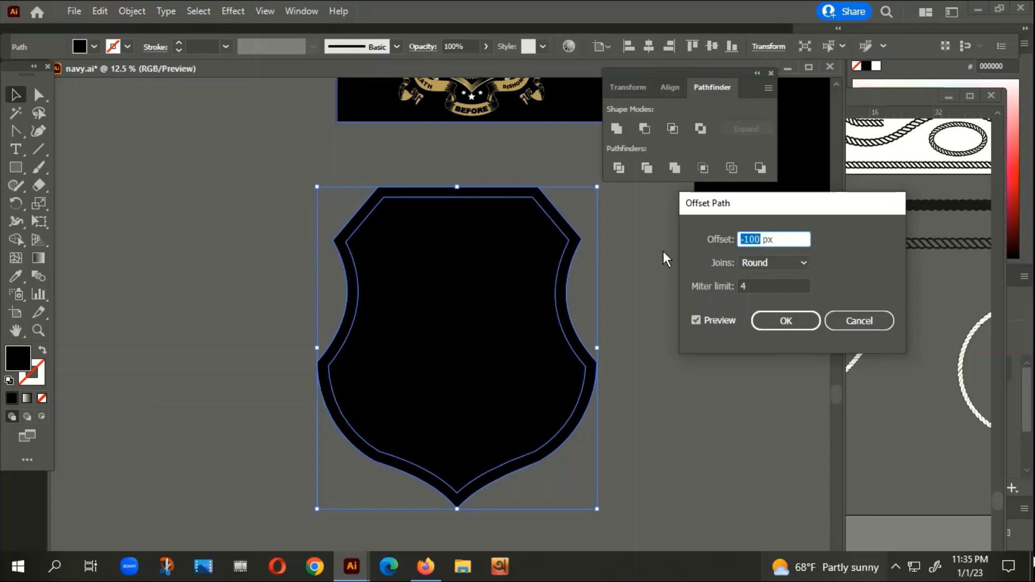
pyautogui.write('-120')
pyautogui.click(696, 321)
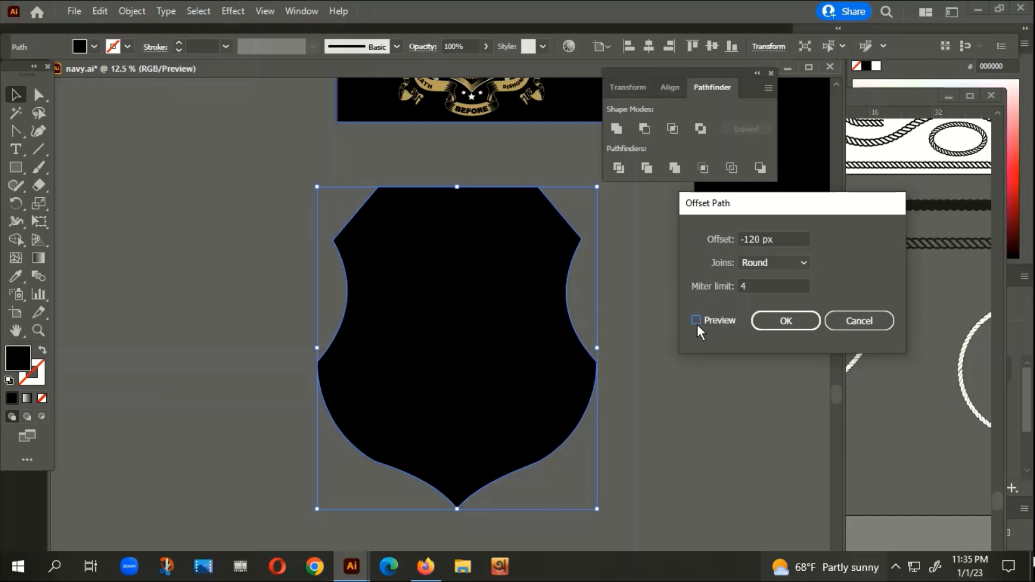
pyautogui.click(695, 321)
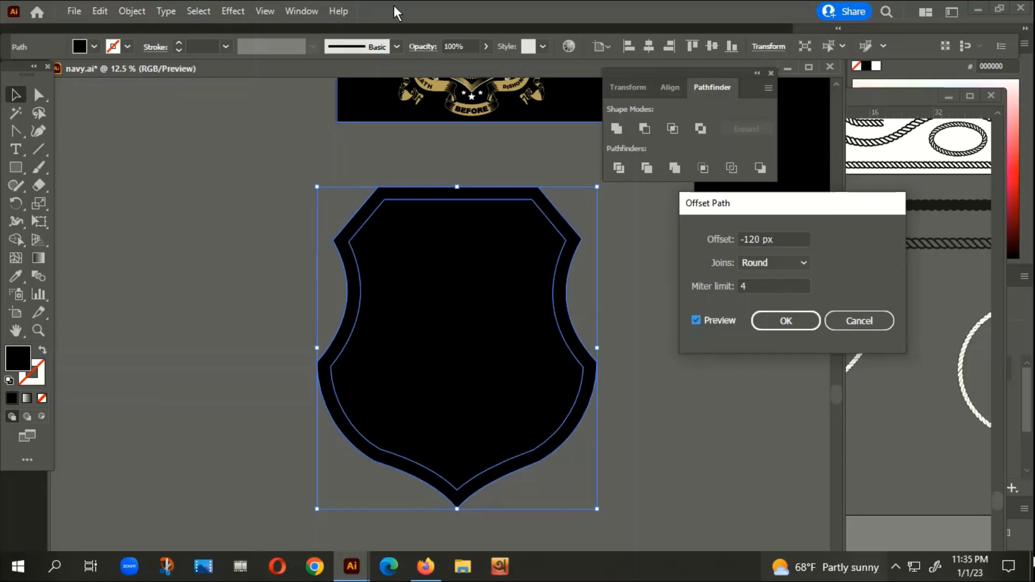
pyautogui.click(800, 322)
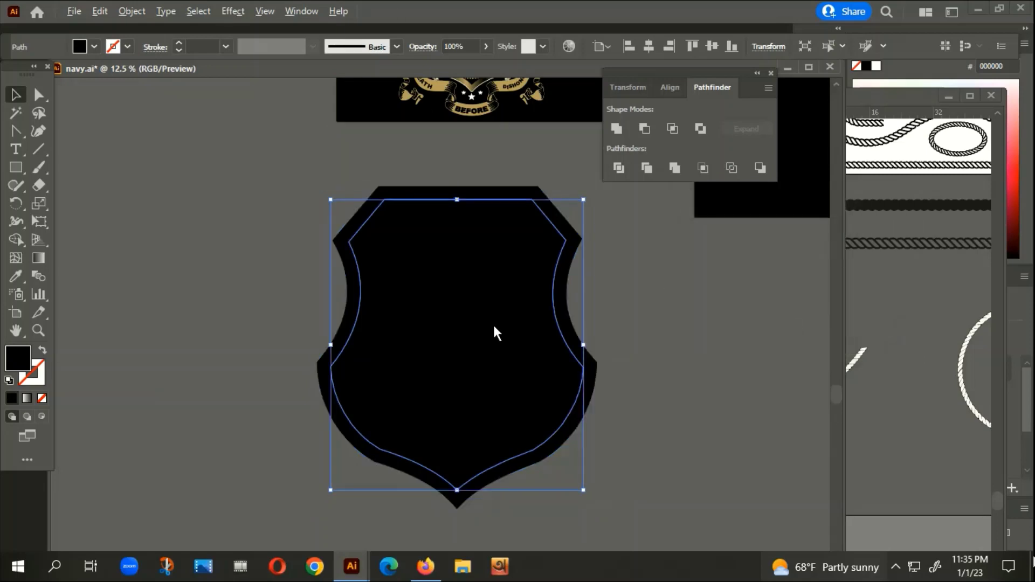
# Step: Select the shield and its inset path and subtract the inset with Minus Front
pyautogui.scroll(-1, 358, 323)
pyautogui.moveTo(227, 334); pyautogui.dragTo(431, 445)
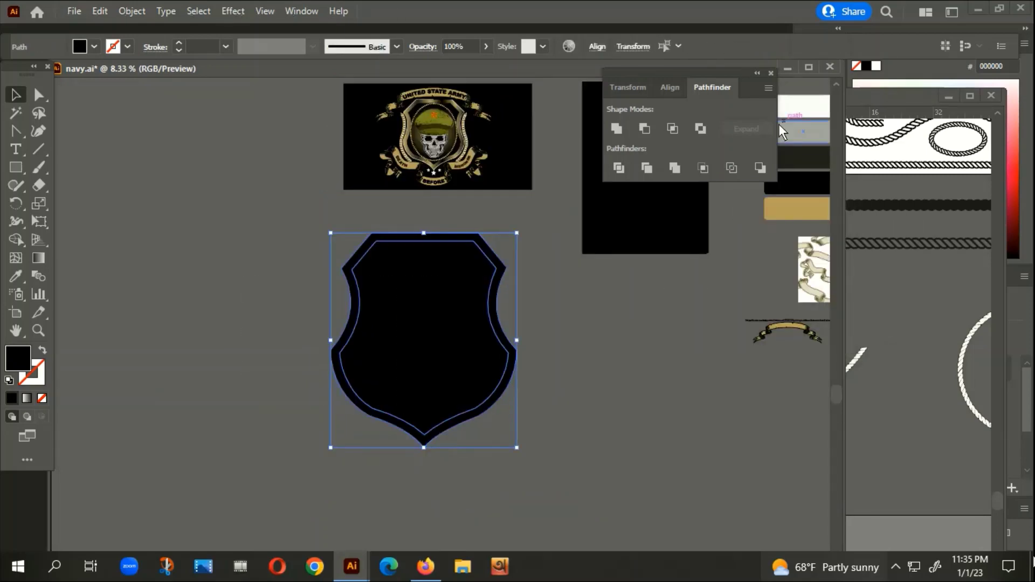
pyautogui.click(648, 129)
pyautogui.click(481, 445)
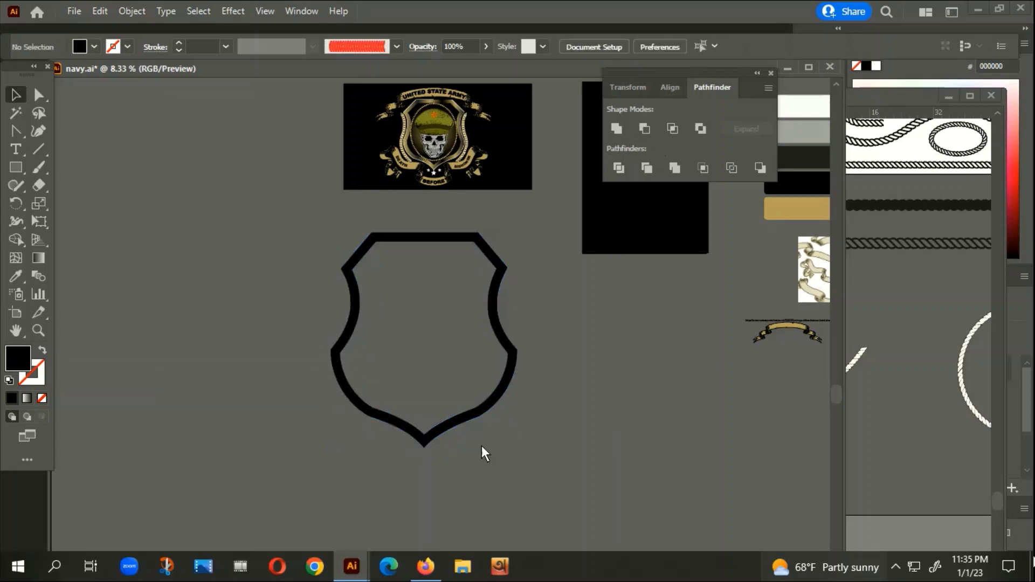
pyautogui.scroll(2, 365, 269)
pyautogui.scroll(-2, 361, 264)
pyautogui.scroll(1, 398, 362)
pyautogui.hscroll(2, 321, 330)
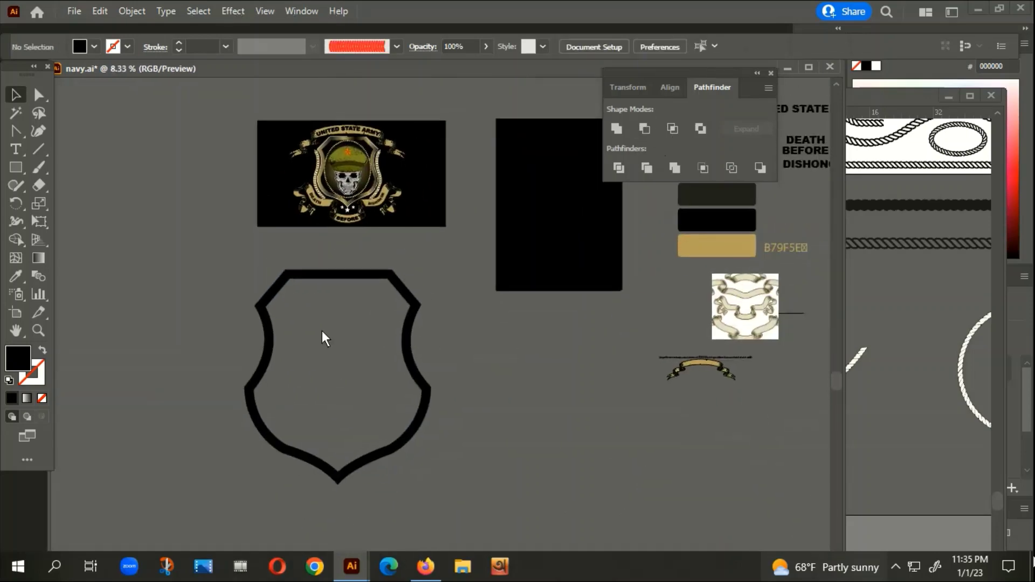
# Step: Select the resulting hollow shield rim compound path
pyautogui.click(296, 276)
pyautogui.scroll(-1, 292, 277)
pyautogui.hscroll(2, 420, 346)
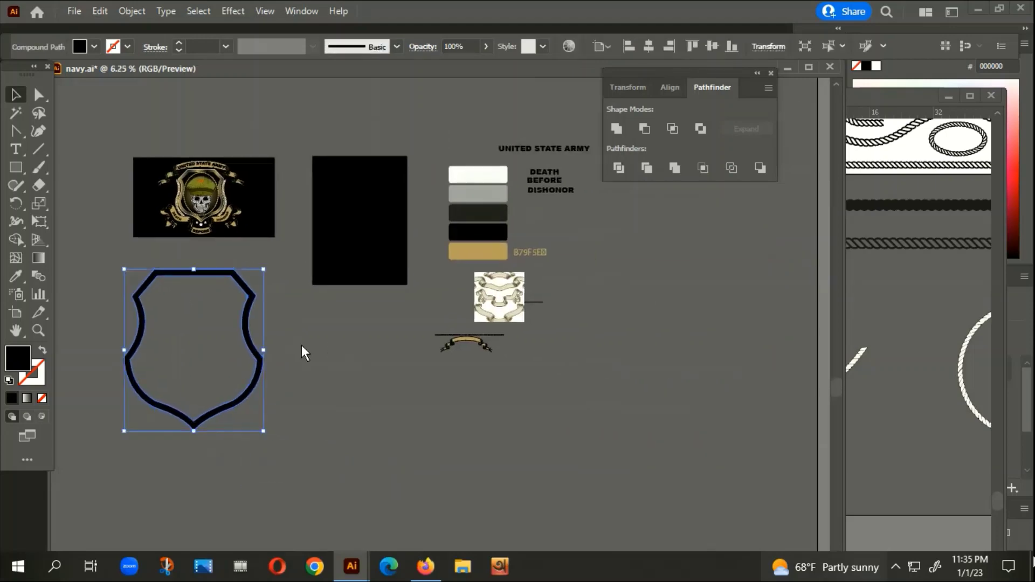
pyautogui.scroll(1, 484, 251)
pyautogui.scroll(2, 484, 251)
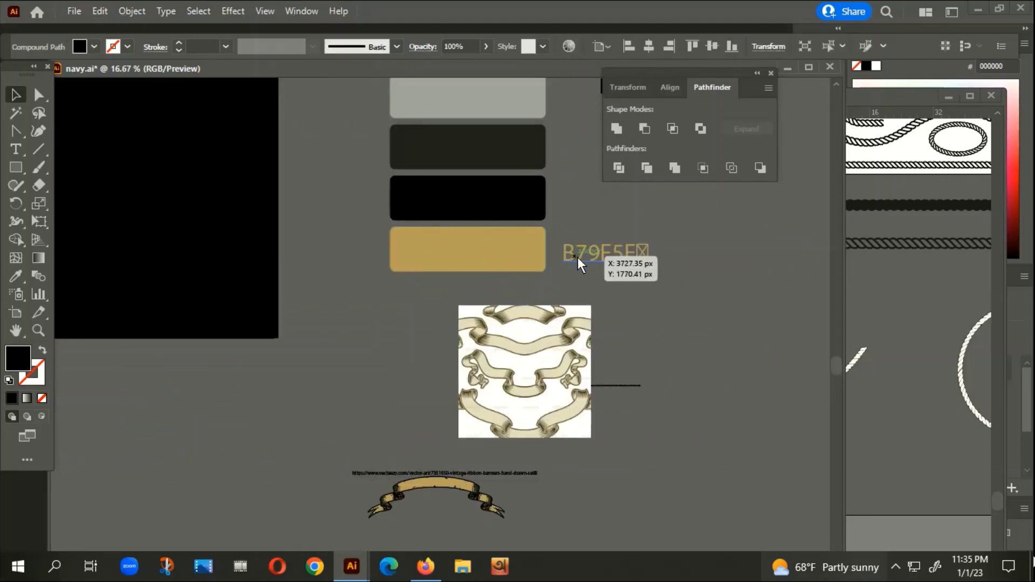
pyautogui.scroll(2, 580, 257)
pyautogui.scroll(-4, 460, 301)
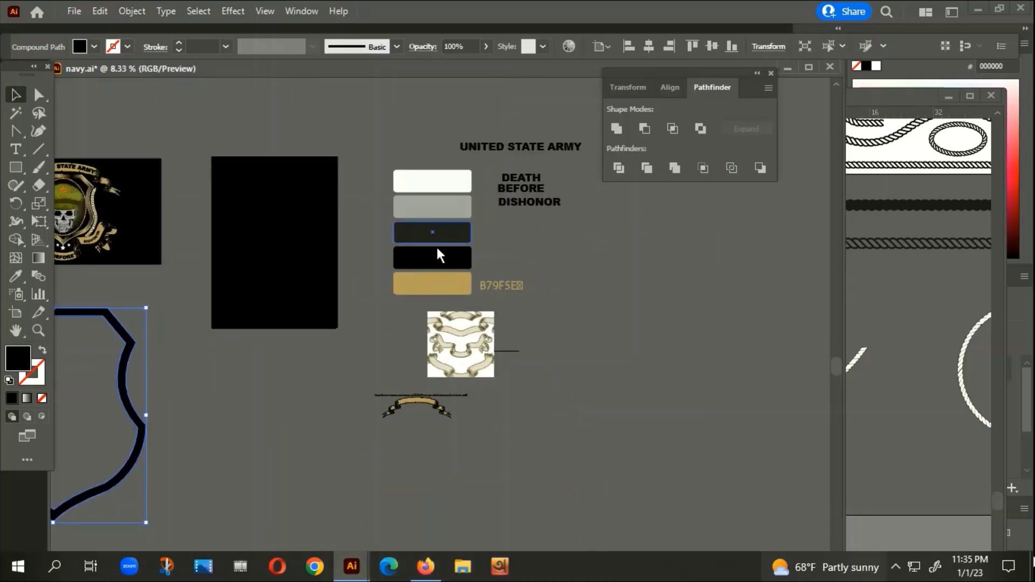
pyautogui.hscroll(-1, 593, 399)
pyautogui.scroll(-1, 613, 407)
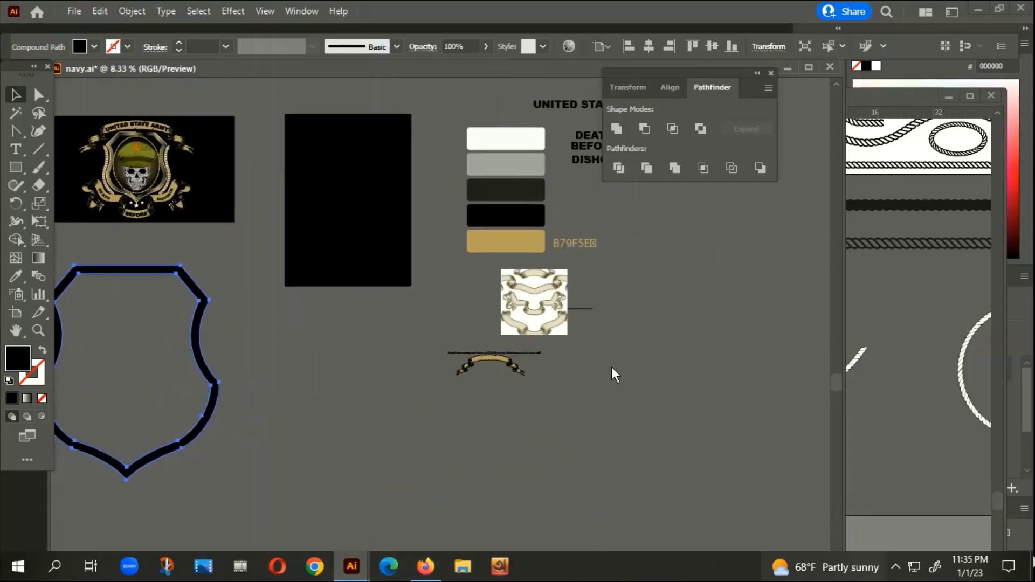
# Step: Fill the shield rim with a gradient and add three extra colour stops
pyautogui.click(28, 397)
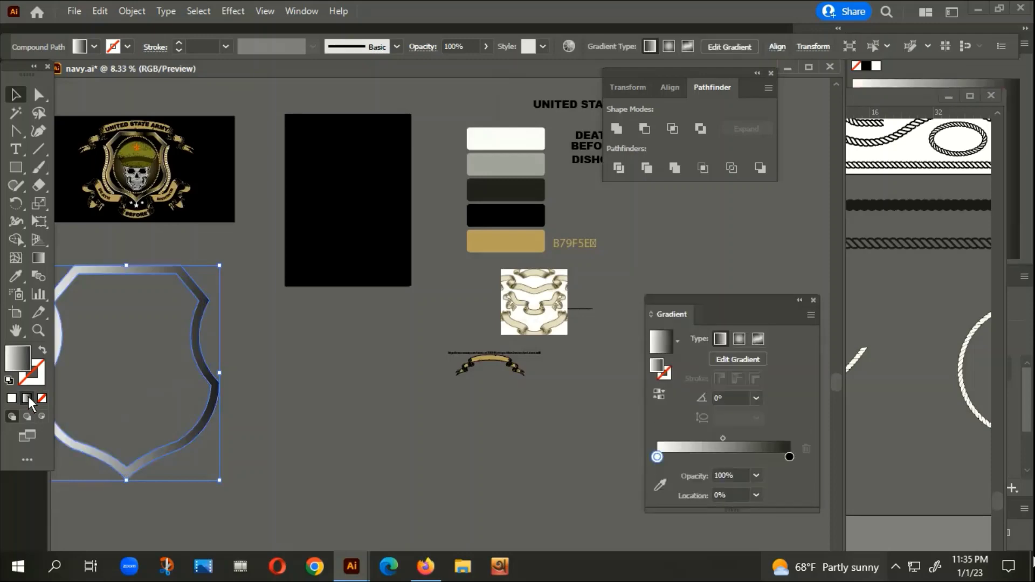
pyautogui.click(672, 457)
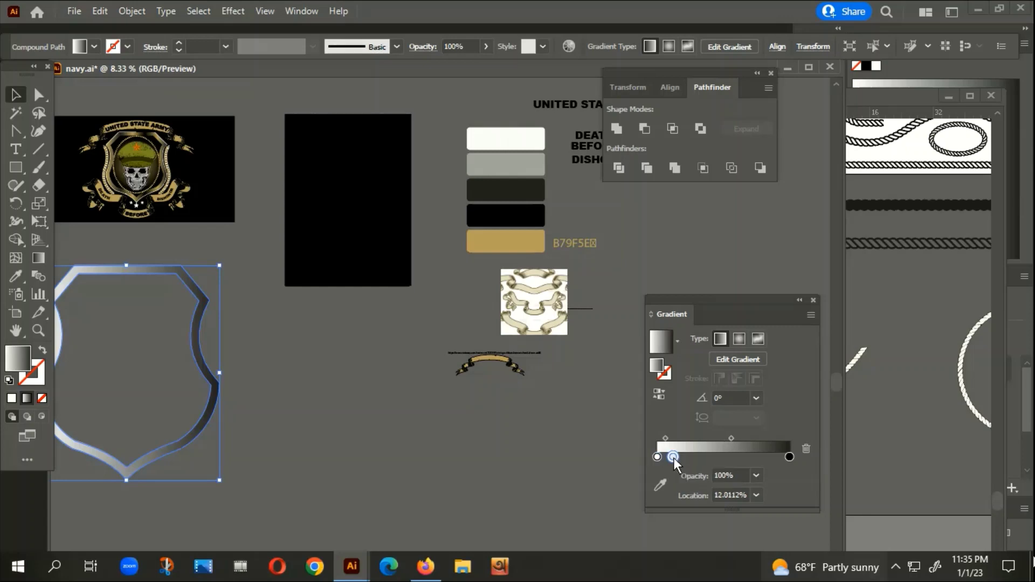
pyautogui.click(697, 457)
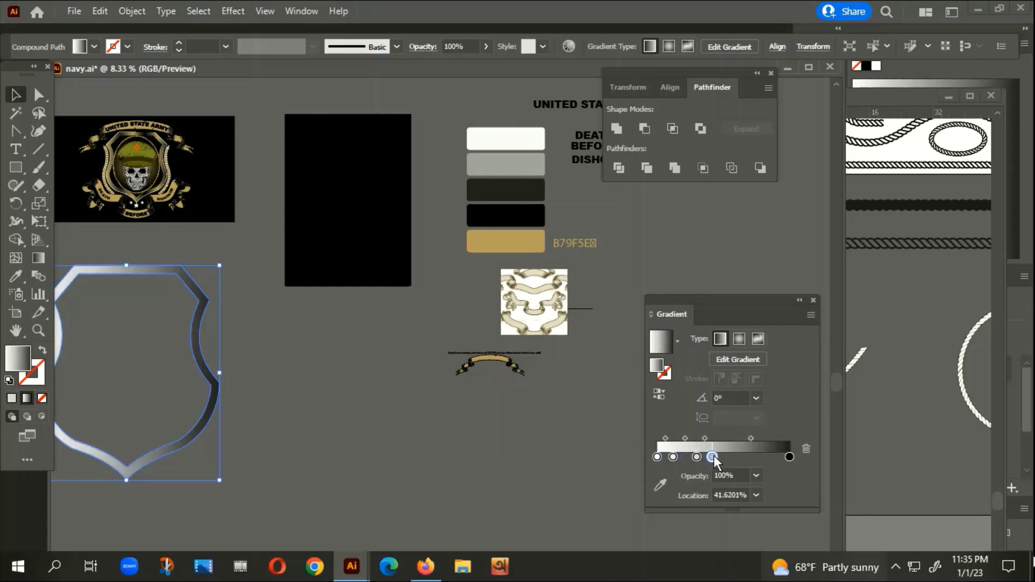
pyautogui.click(737, 458)
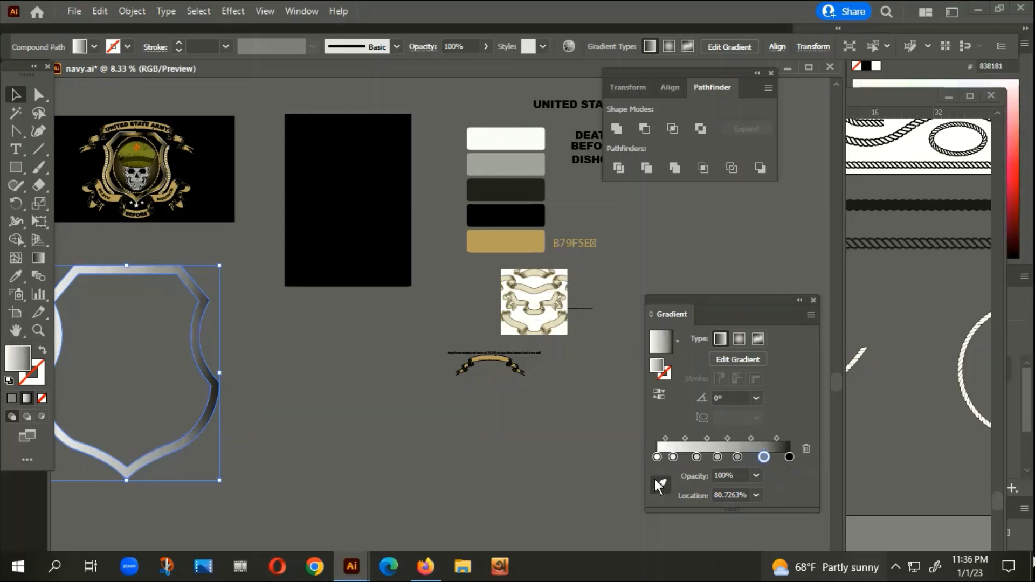
# Step: Colour the first four gradient stops alternately gold B79F5E and dark 232322
pyautogui.click(656, 457)
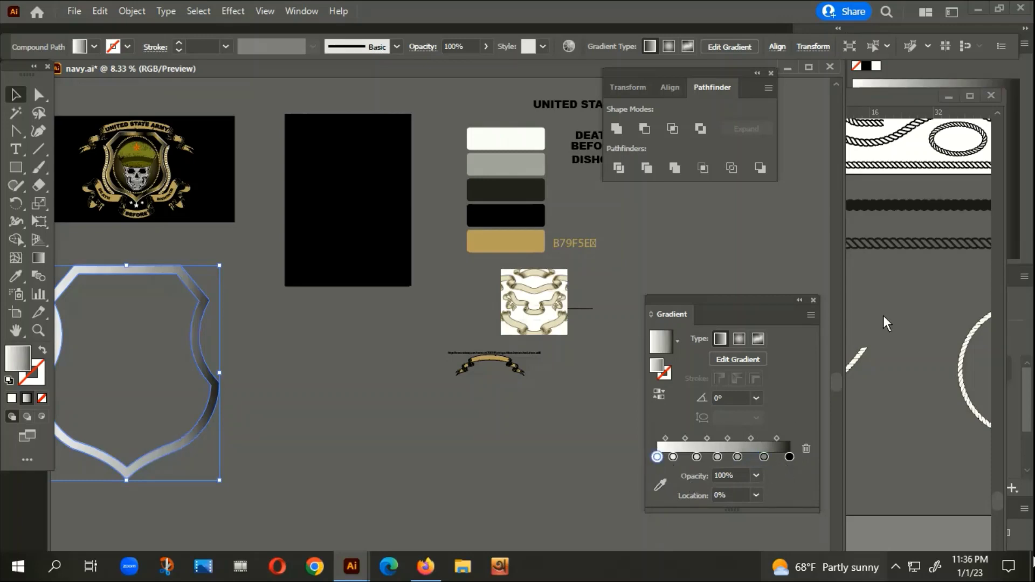
pyautogui.click(16, 276)
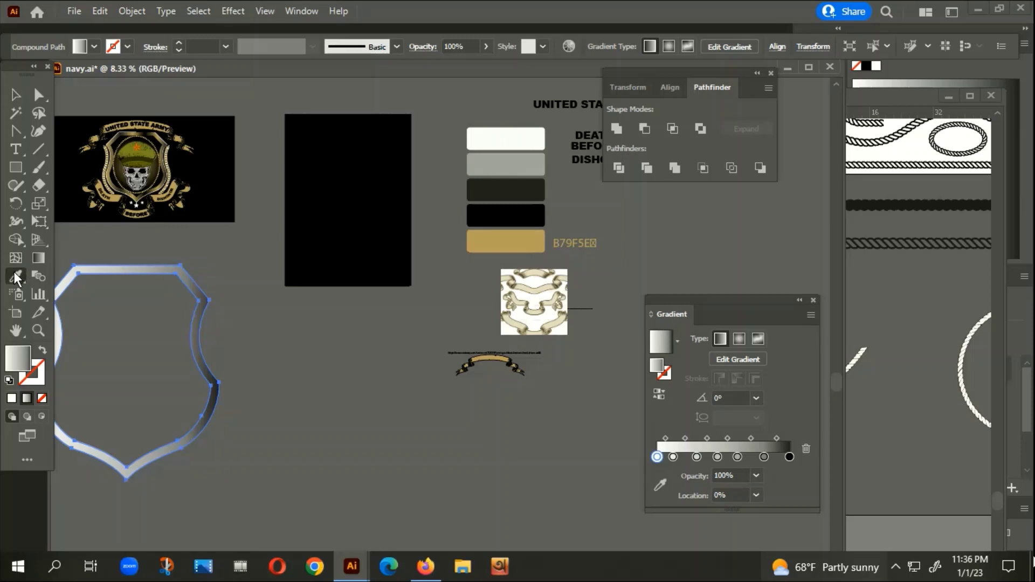
pyautogui.click(505, 253)
pyautogui.click(673, 457)
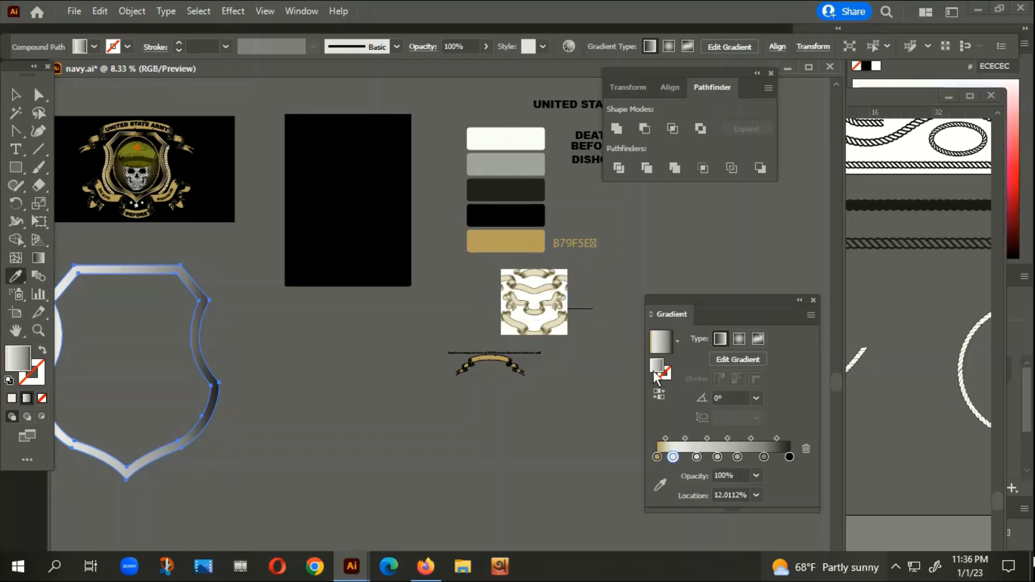
pyautogui.click(505, 193)
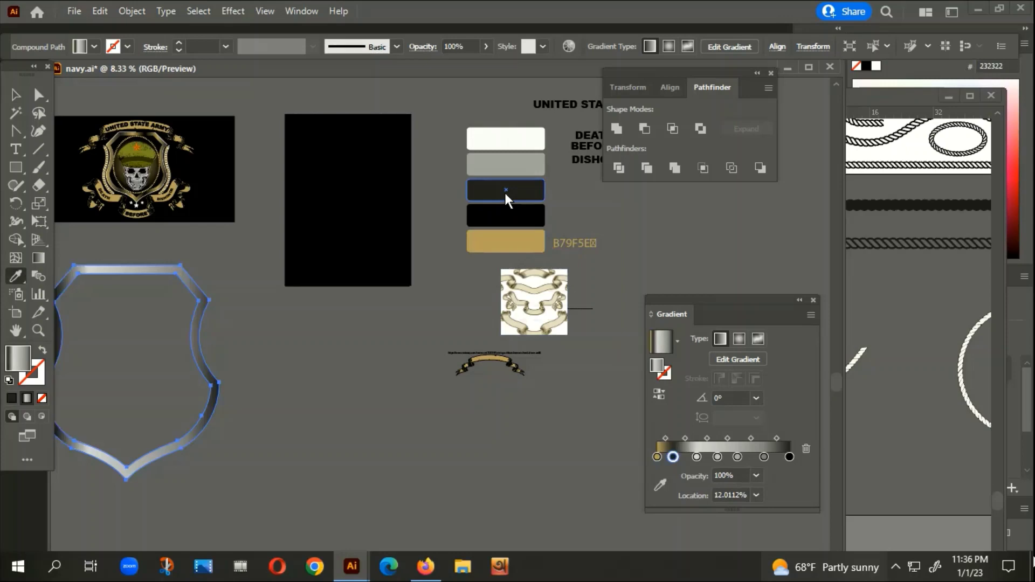
pyautogui.click(697, 456)
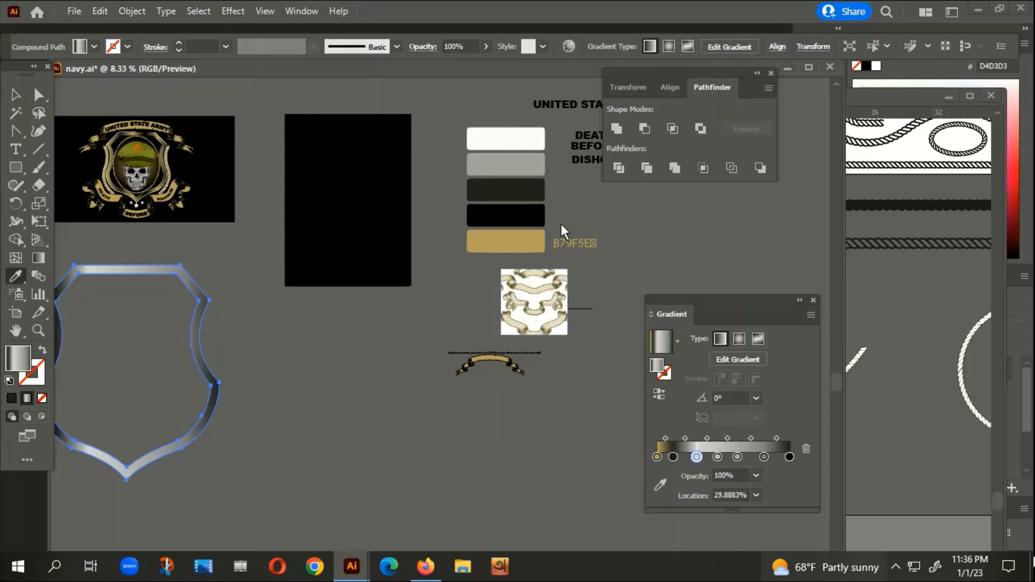
pyautogui.click(503, 242)
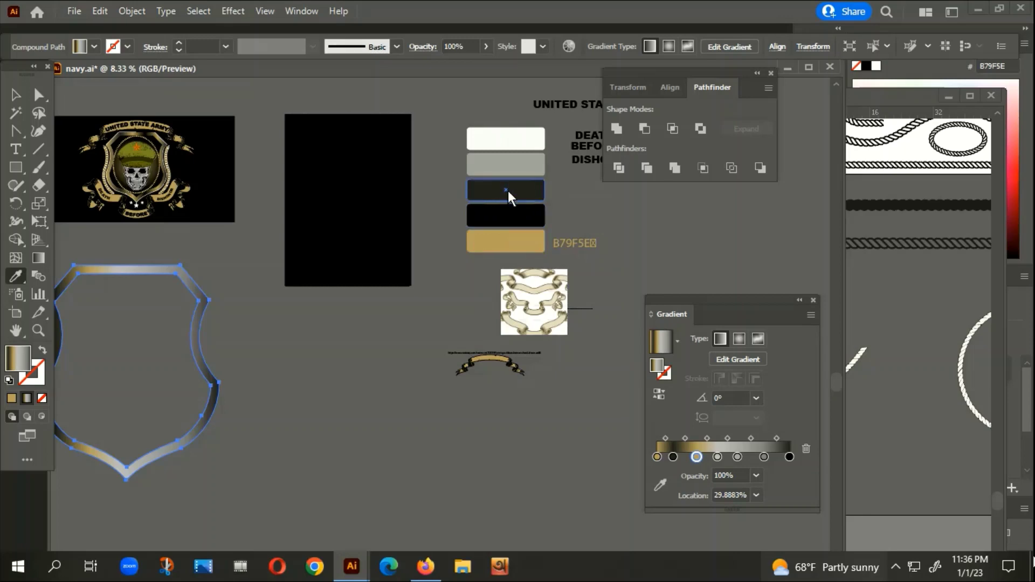
pyautogui.click(717, 457)
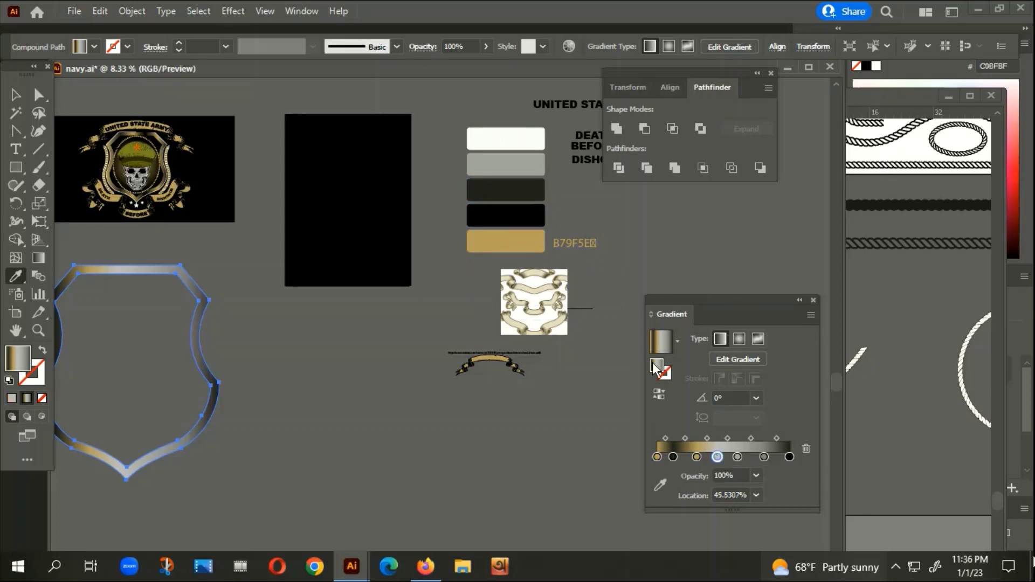
pyautogui.keyDown('shift'); pyautogui.click(516, 194); pyautogui.keyUp('shift')
# Step: Colour the remaining stops gold, near-black, and gold at the end, then deselect
pyautogui.click(737, 457)
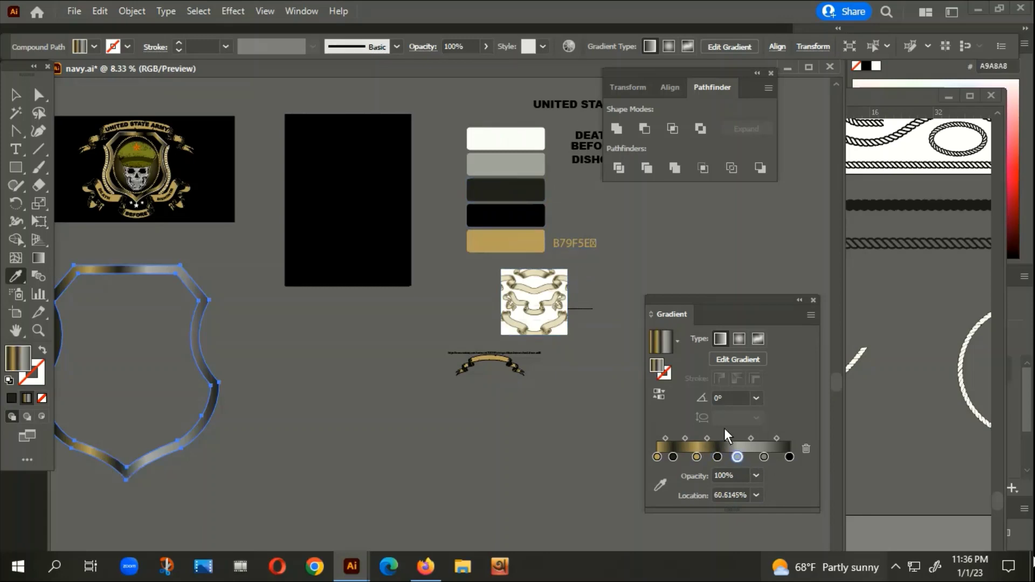
pyautogui.keyDown('shift'); pyautogui.click(525, 248); pyautogui.keyUp('shift')
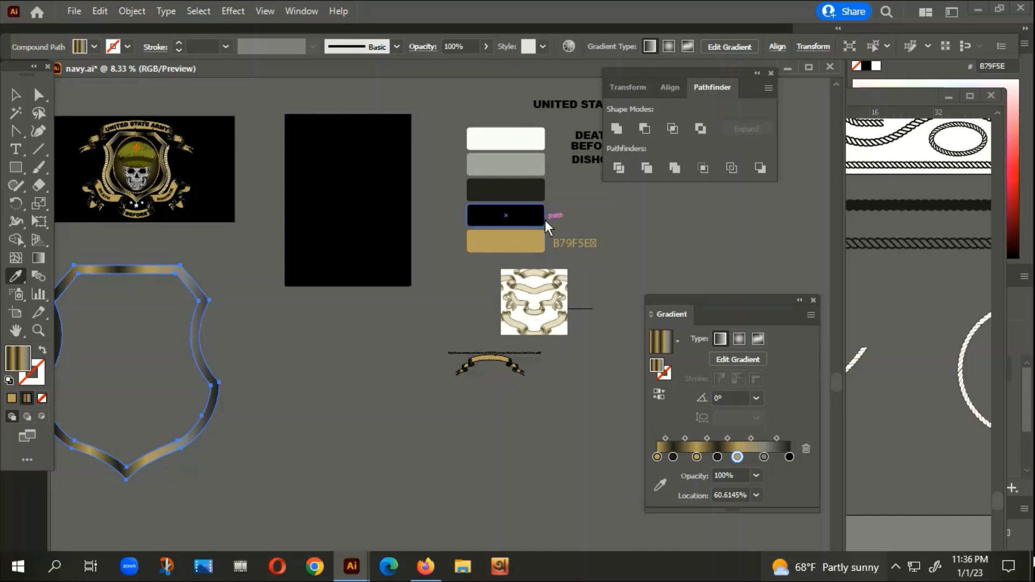
pyautogui.keyDown('shift'); pyautogui.click(518, 190); pyautogui.keyUp('shift')
pyautogui.hotkey('ctrl', 'z')
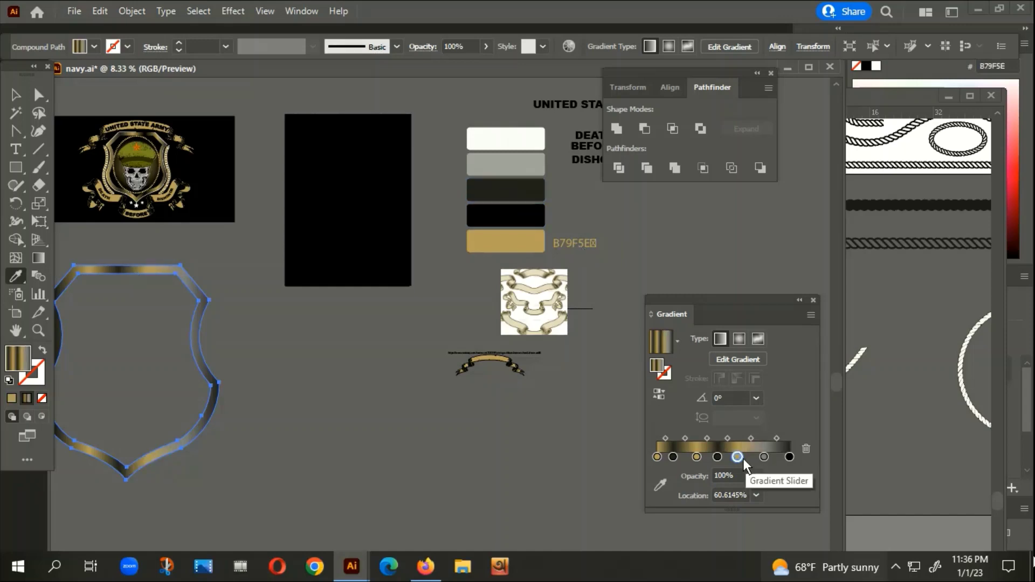
pyautogui.click(763, 457)
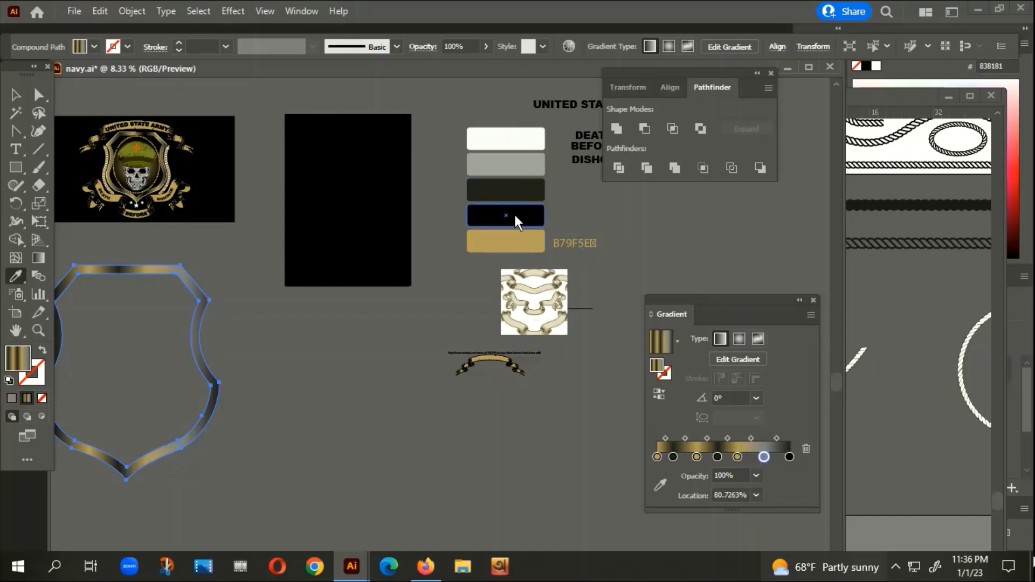
pyautogui.keyDown('shift'); pyautogui.click(520, 186); pyautogui.keyUp('shift')
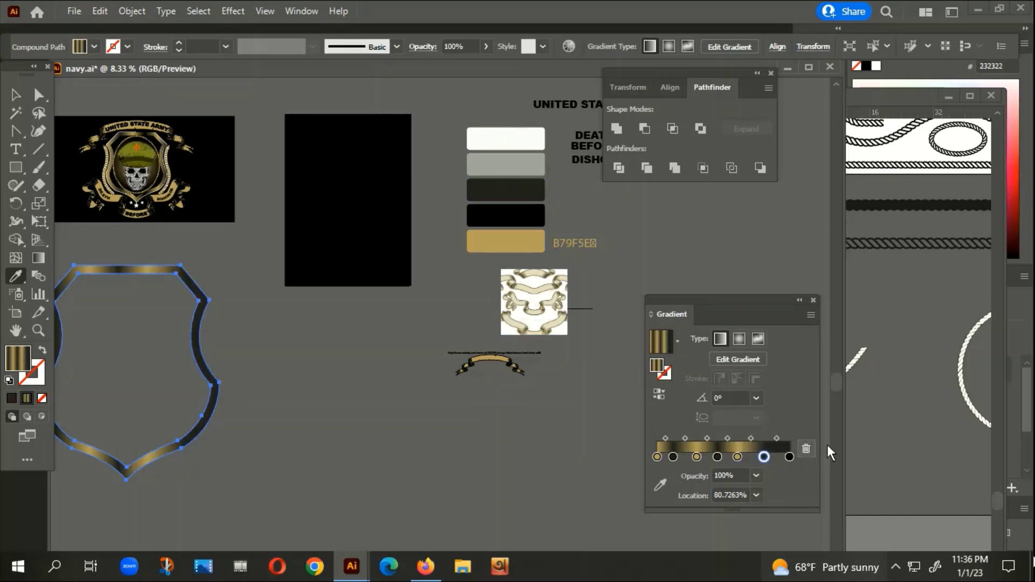
pyautogui.click(784, 453)
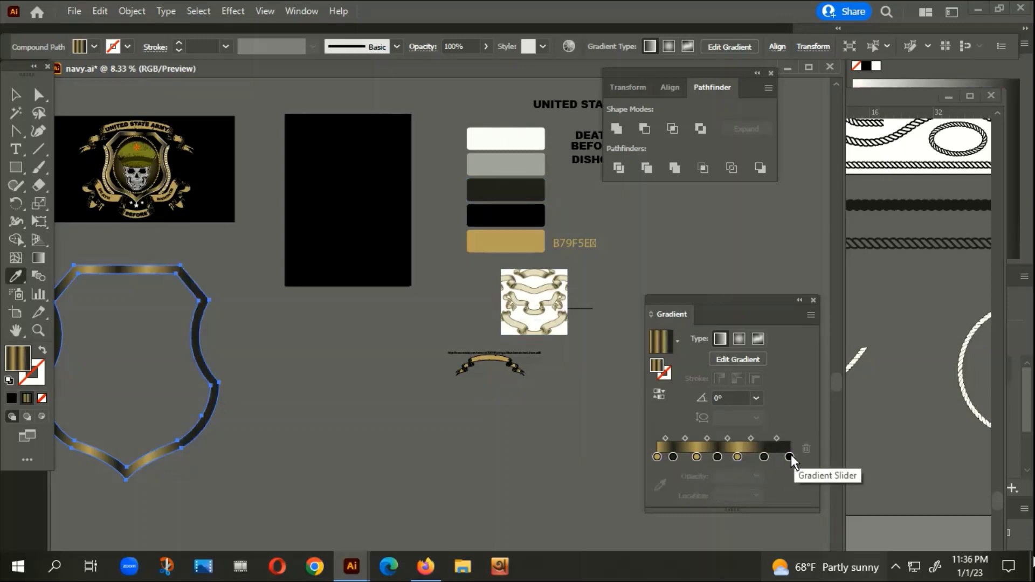
pyautogui.click(789, 457)
pyautogui.click(797, 454)
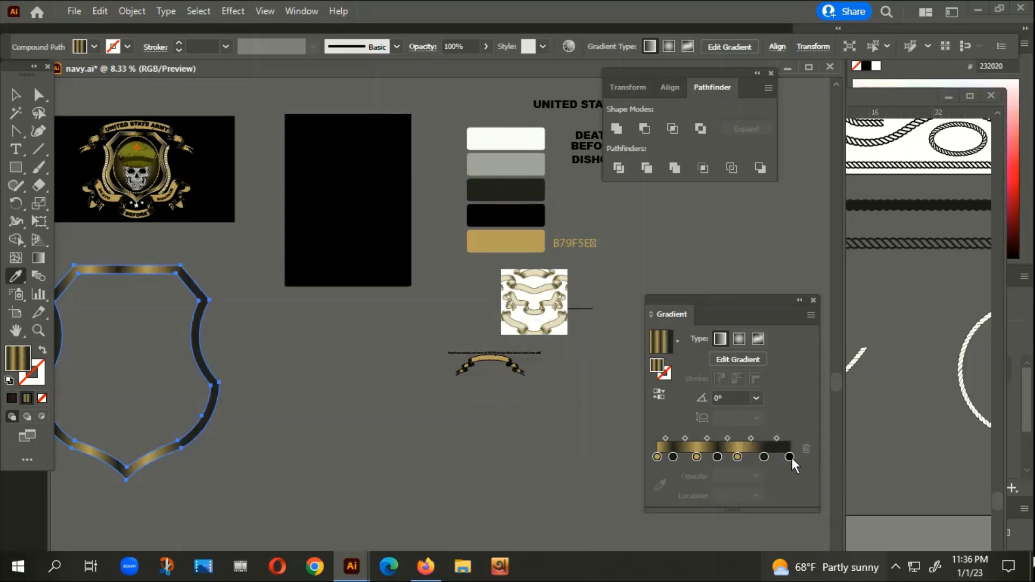
pyautogui.click(789, 457)
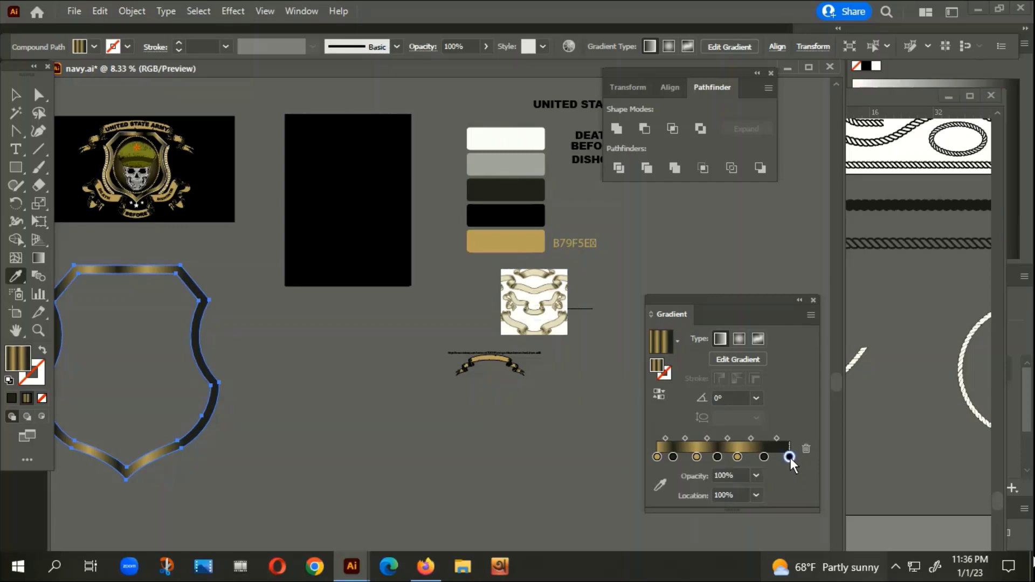
pyautogui.click(522, 248)
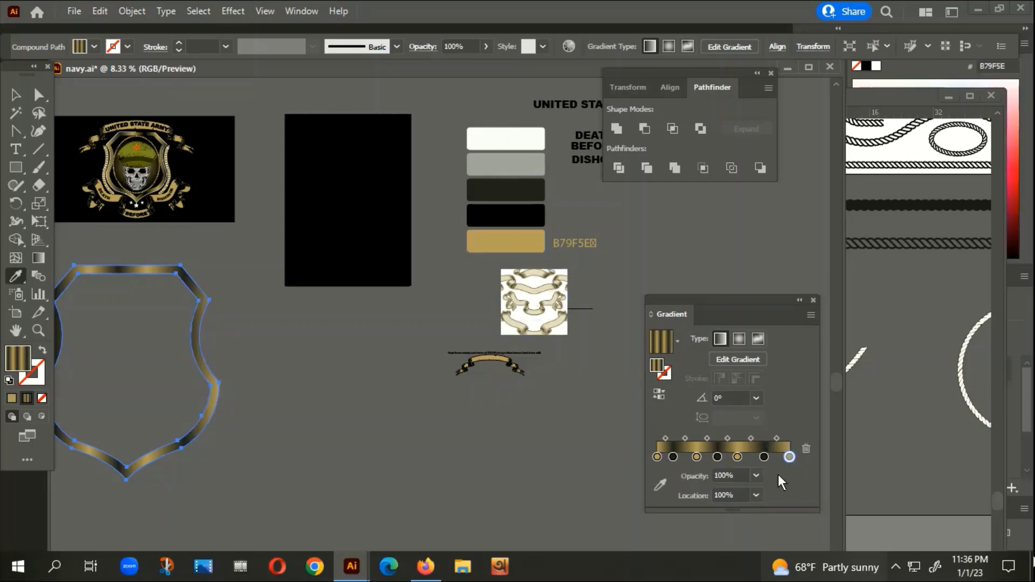
pyautogui.click(673, 457)
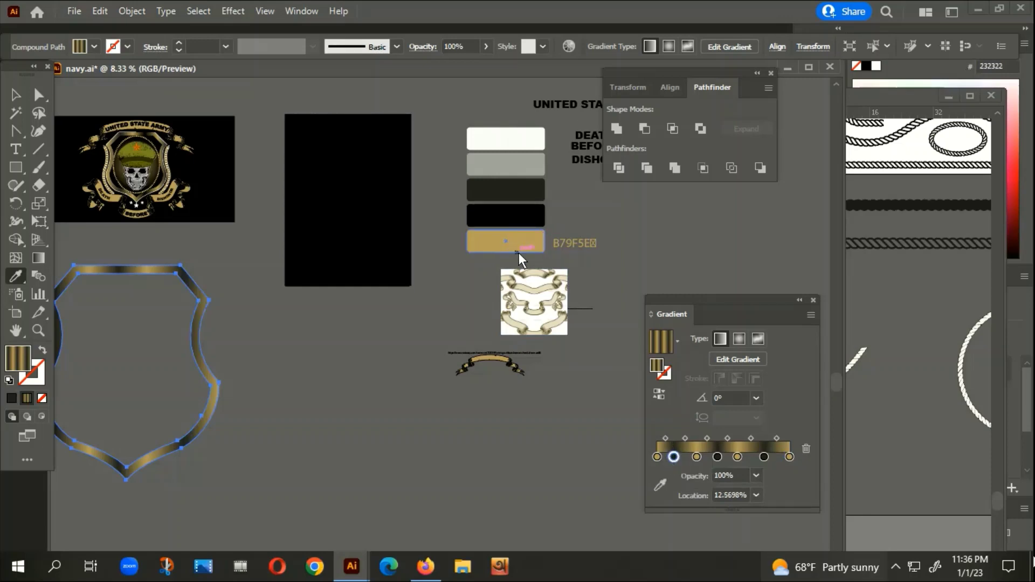
pyautogui.click(15, 95)
pyautogui.click(260, 361)
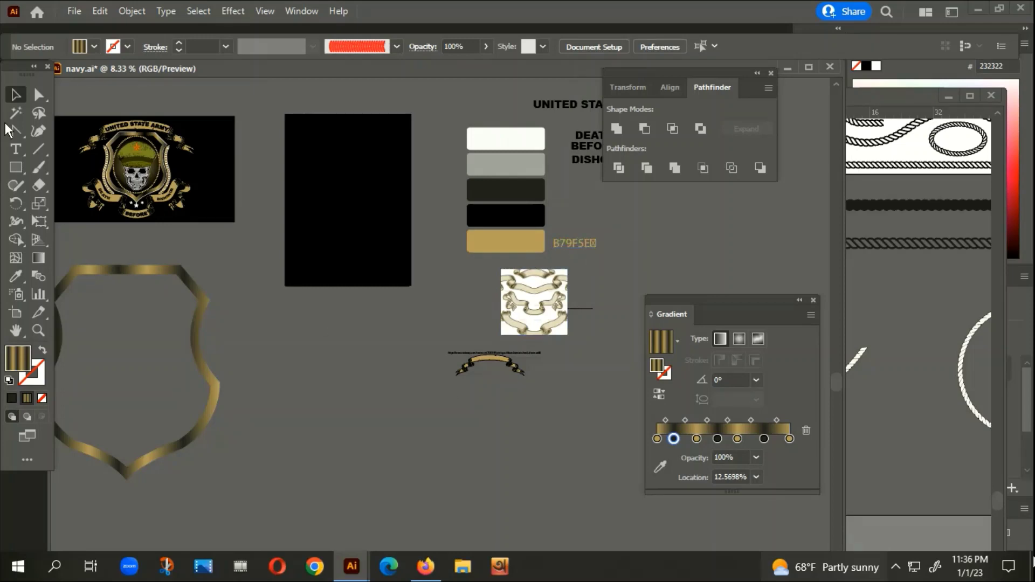
# Step: Set the shield rim's gradient angle to -90°
pyautogui.hscroll(-5, 491, 399)
pyautogui.scroll(-2, 406, 399)
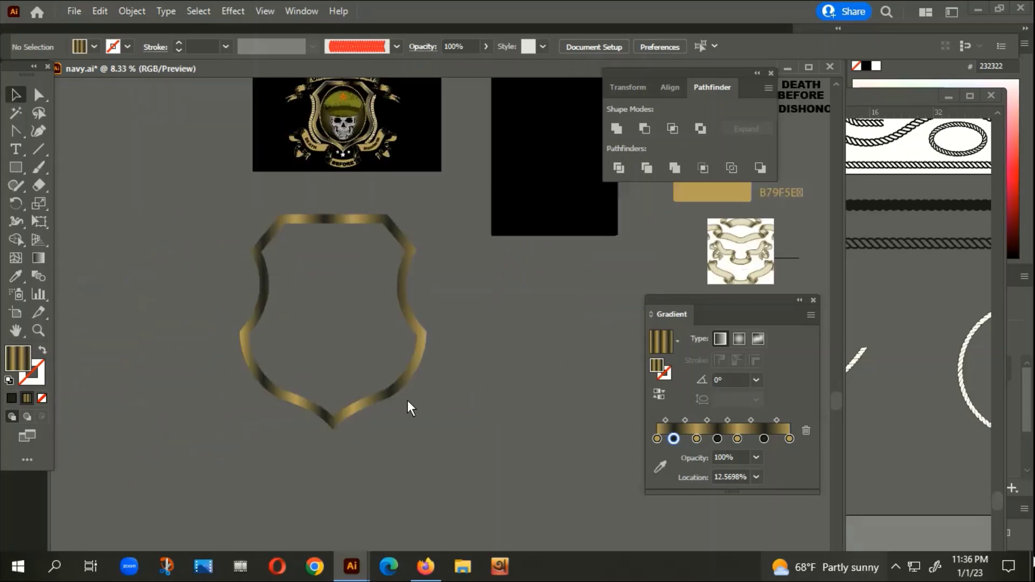
pyautogui.click(364, 402)
pyautogui.click(755, 398)
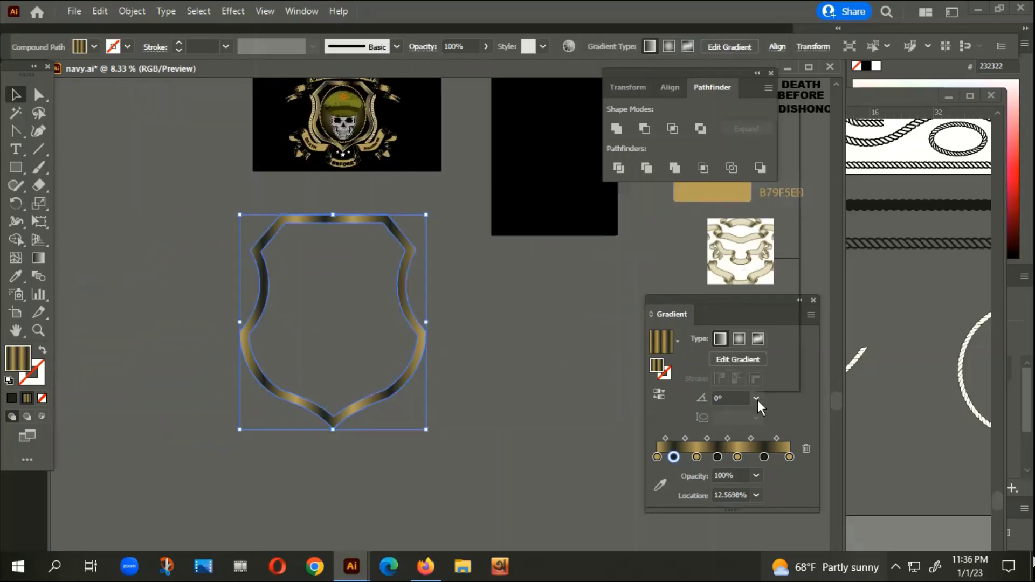
pyautogui.click(773, 317)
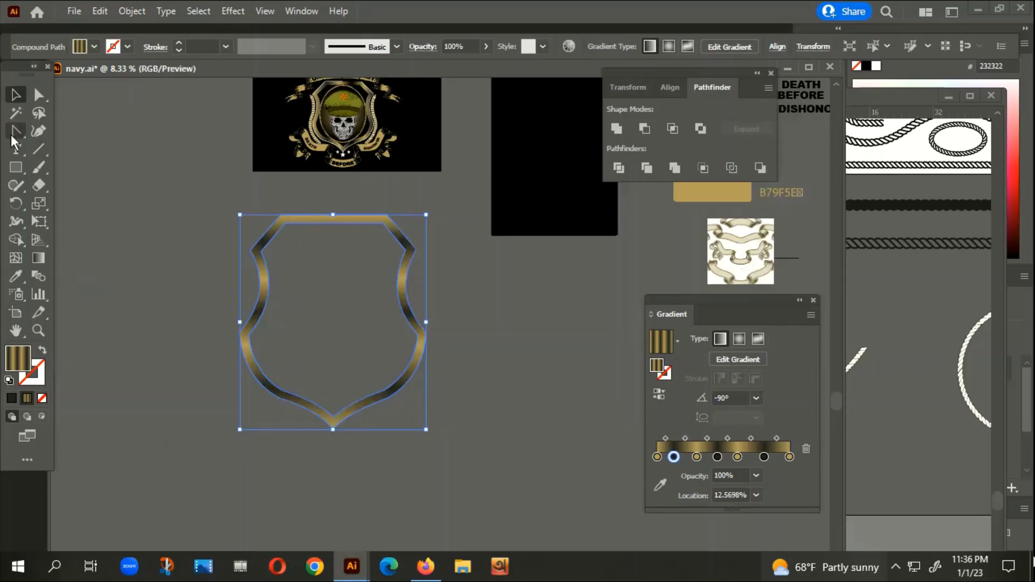
# Step: Move the gold shield onto the black rectangle and centre it there
pyautogui.press('a')
pyautogui.moveTo(520, 360); pyautogui.dragTo(449, 431)
pyautogui.click(351, 383)
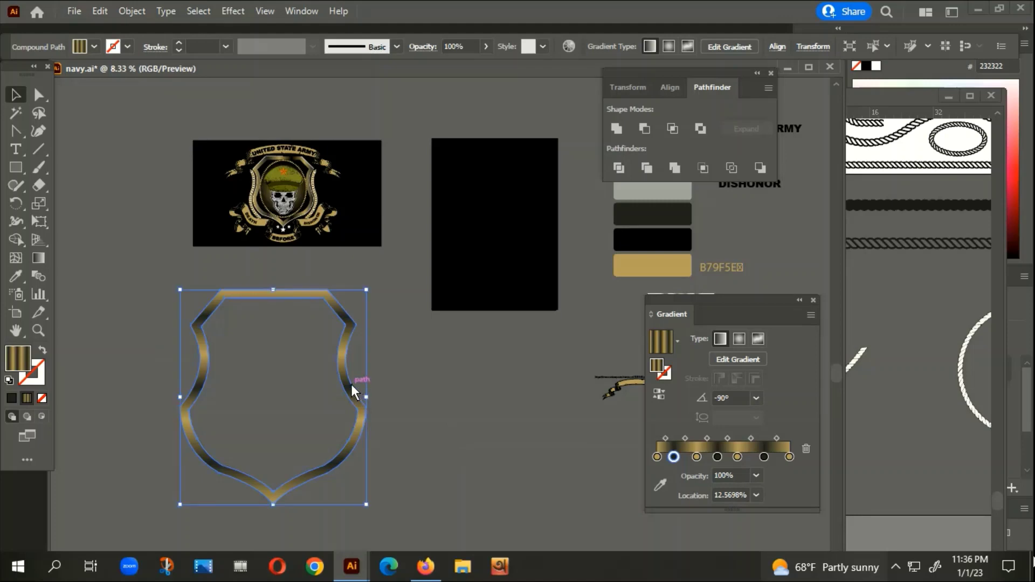
pyautogui.moveTo(349, 372); pyautogui.dragTo(529, 251)
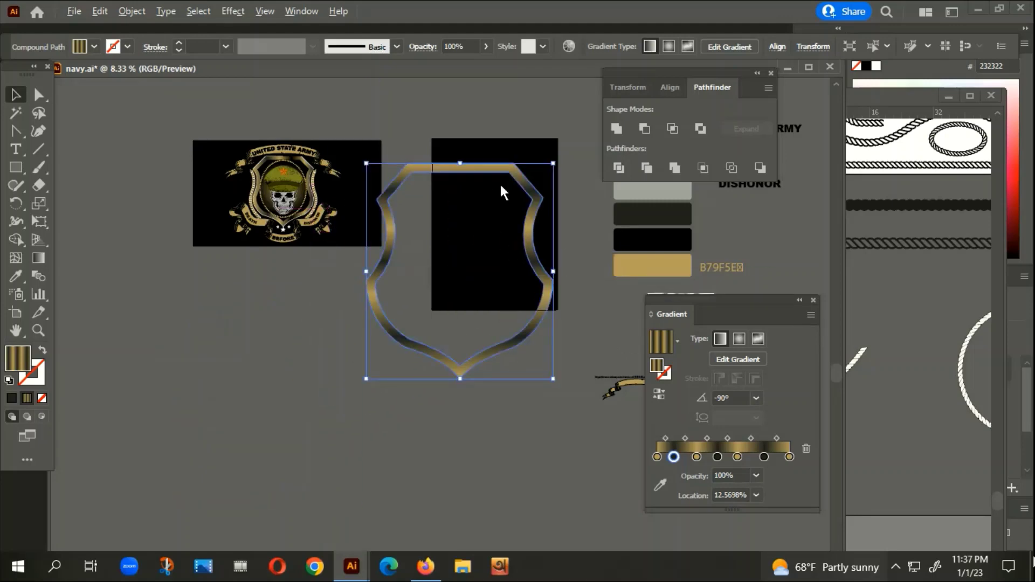
pyautogui.scroll(2, 454, 171)
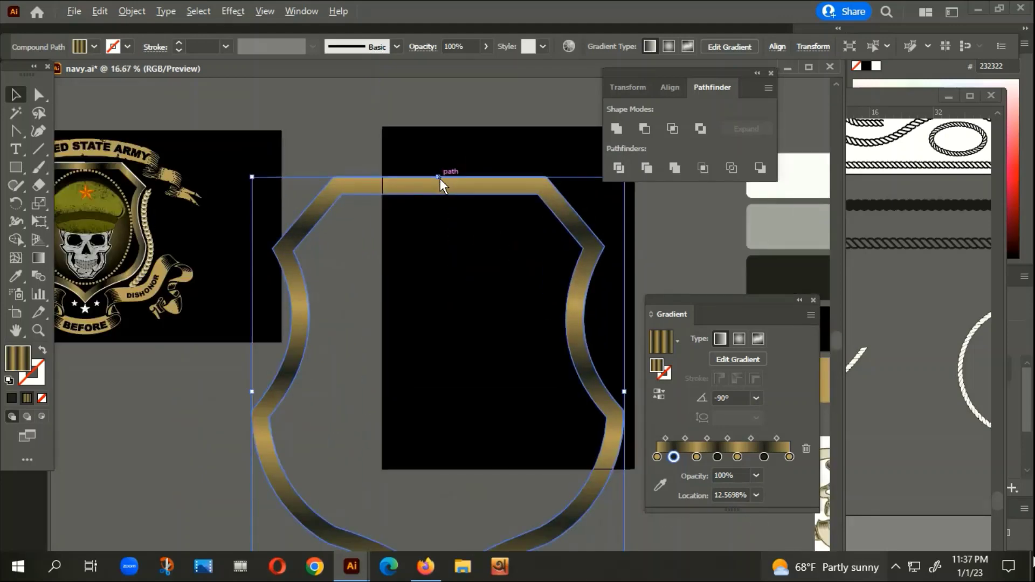
pyautogui.moveTo(441, 182)
pyautogui.mouseDown()
pyautogui.moveTo(425, 319)
pyautogui.moveTo(517, 235)
pyautogui.mouseUp()
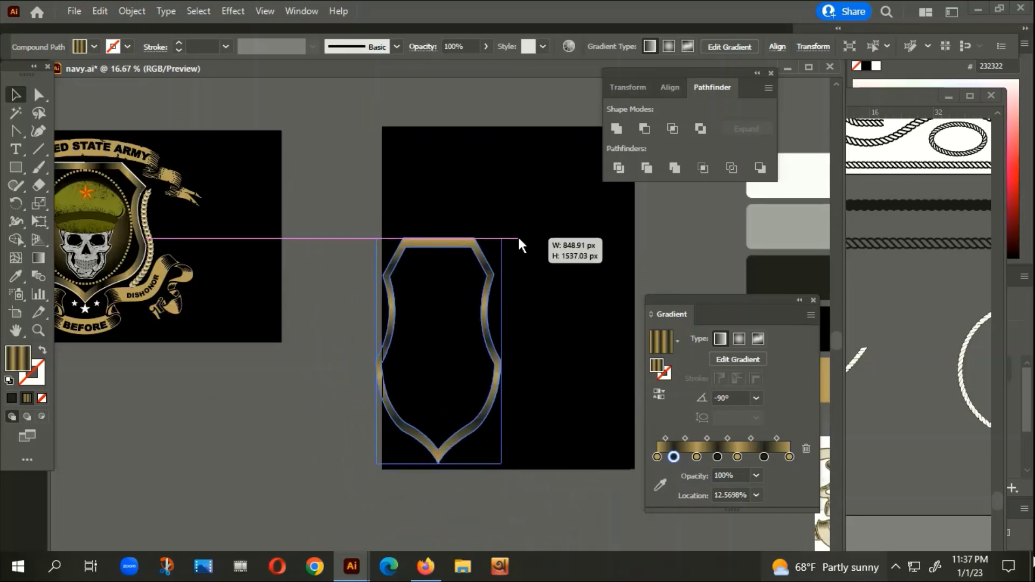
pyautogui.hotkey('ctrl', 'z')
pyautogui.moveTo(488, 385); pyautogui.dragTo(548, 282)
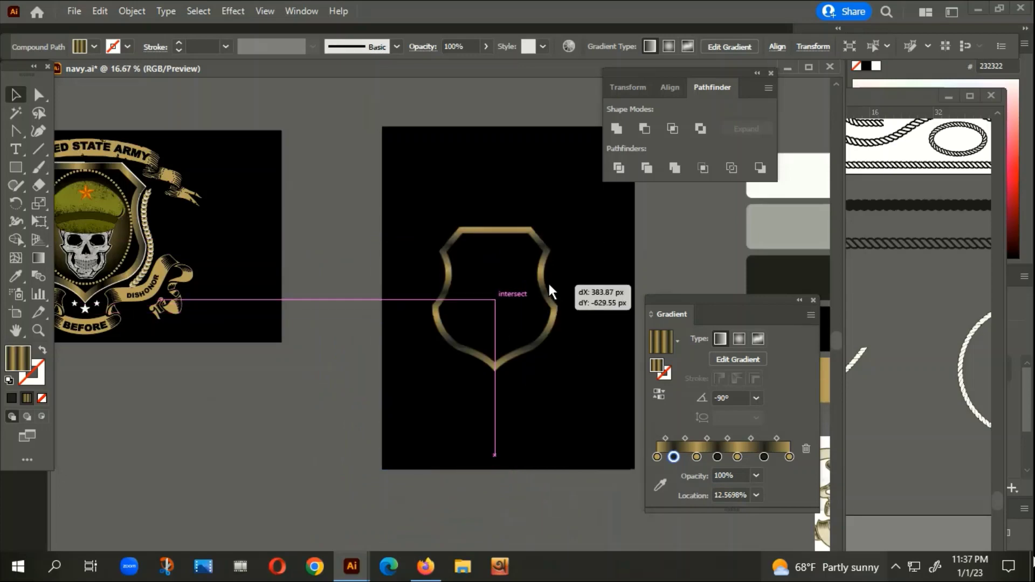
pyautogui.hotkey('ctrl', 'z')
pyautogui.hotkey('ctrl', '+')
pyautogui.hotkey('ctrl', '+')
pyautogui.hotkey('ctrl', '+')
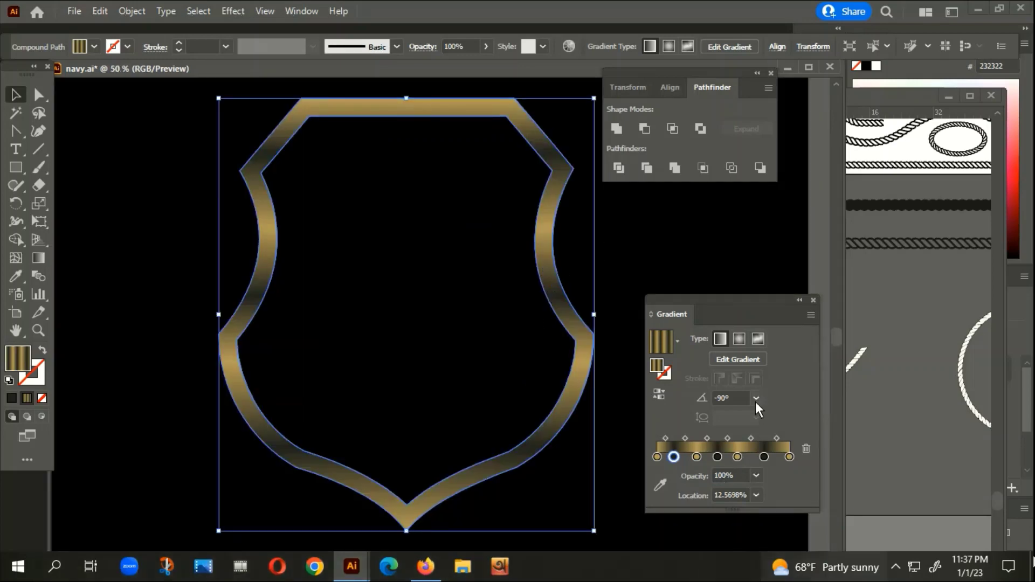
# Step: Set the rim gradient angle back to 0°
pyautogui.click(755, 399)
pyautogui.click(769, 246)
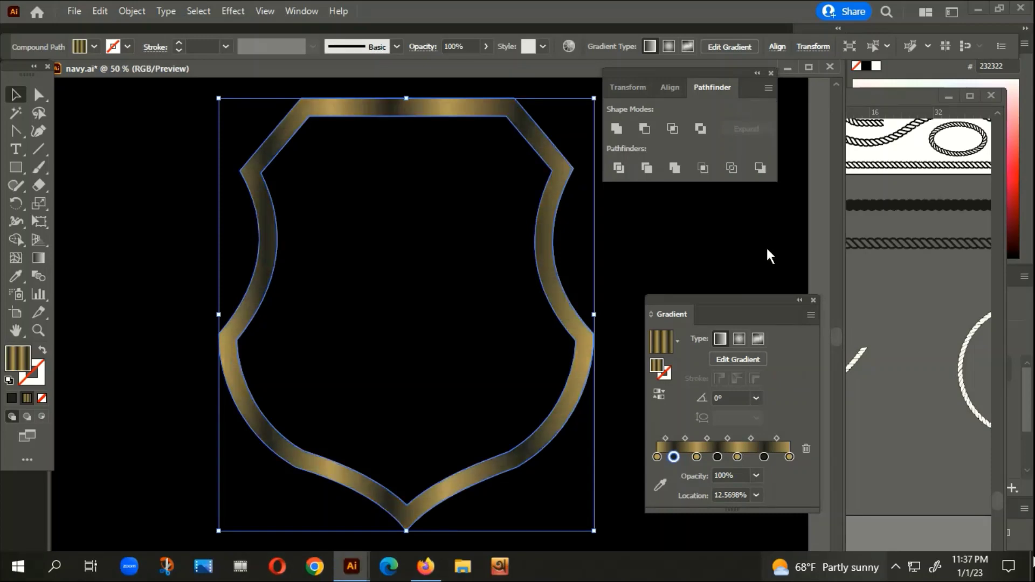
pyautogui.click(622, 210)
# Step: Reselect the shield and enlarge it to about 849 × 980 px on the black rectangle
pyautogui.scroll(-2, 531, 323)
pyautogui.scroll(-1, 543, 447)
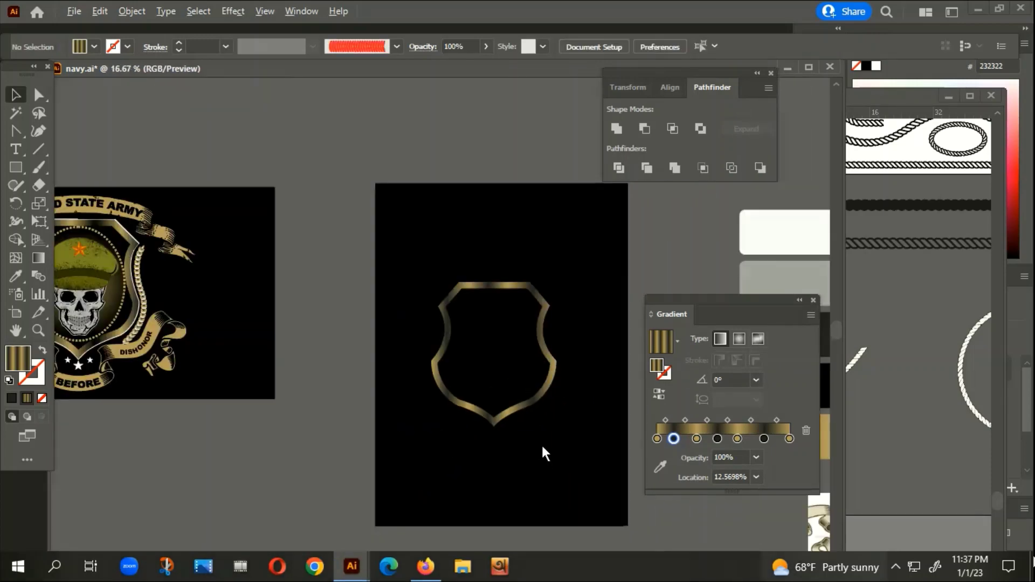
pyautogui.moveTo(530, 503); pyautogui.dragTo(542, 493)
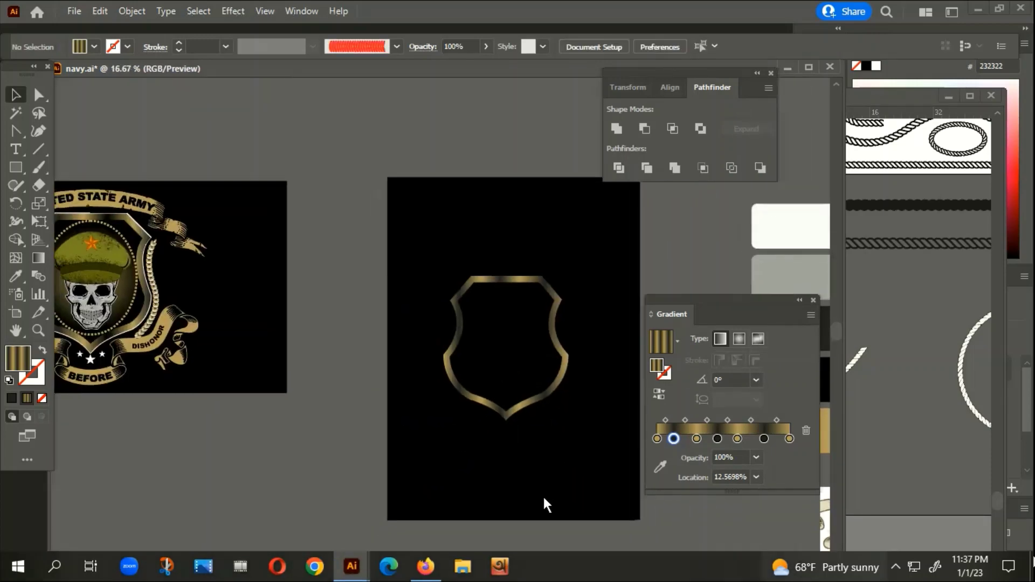
pyautogui.click(548, 396)
pyautogui.scroll(1, 544, 383)
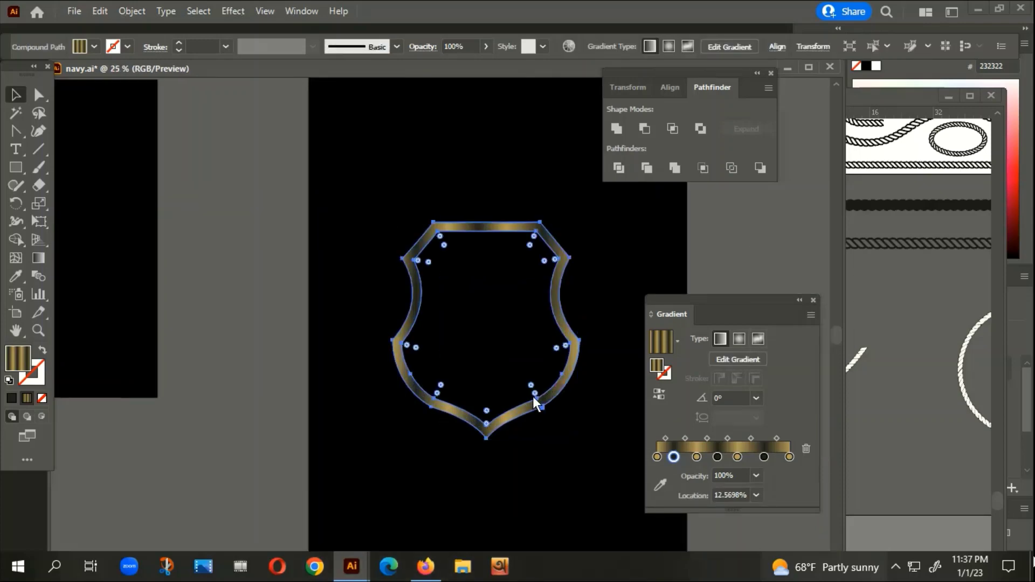
pyautogui.scroll(1, 487, 247)
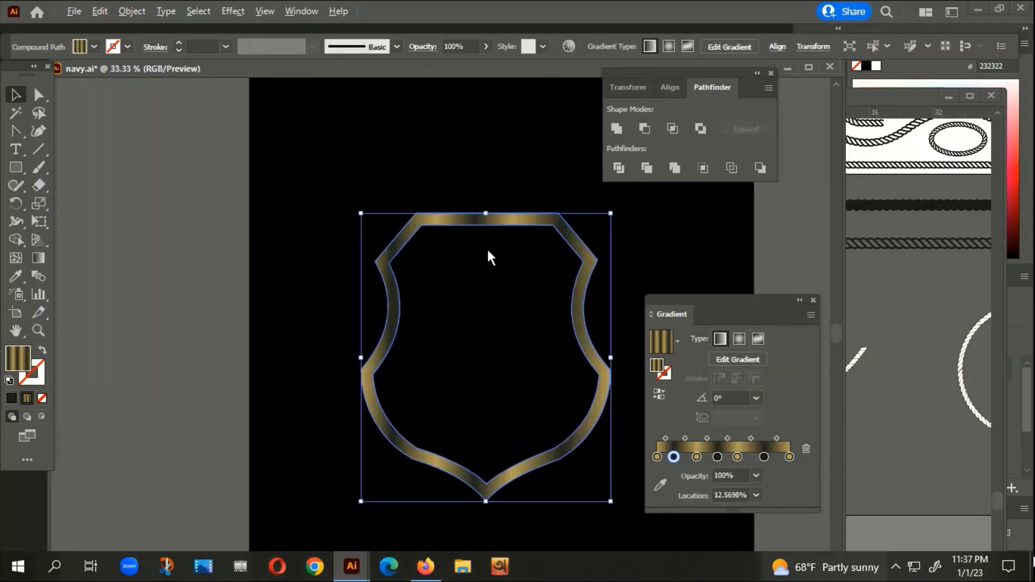
pyautogui.scroll(2, 488, 251)
pyautogui.moveTo(489, 178); pyautogui.dragTo(487, 174)
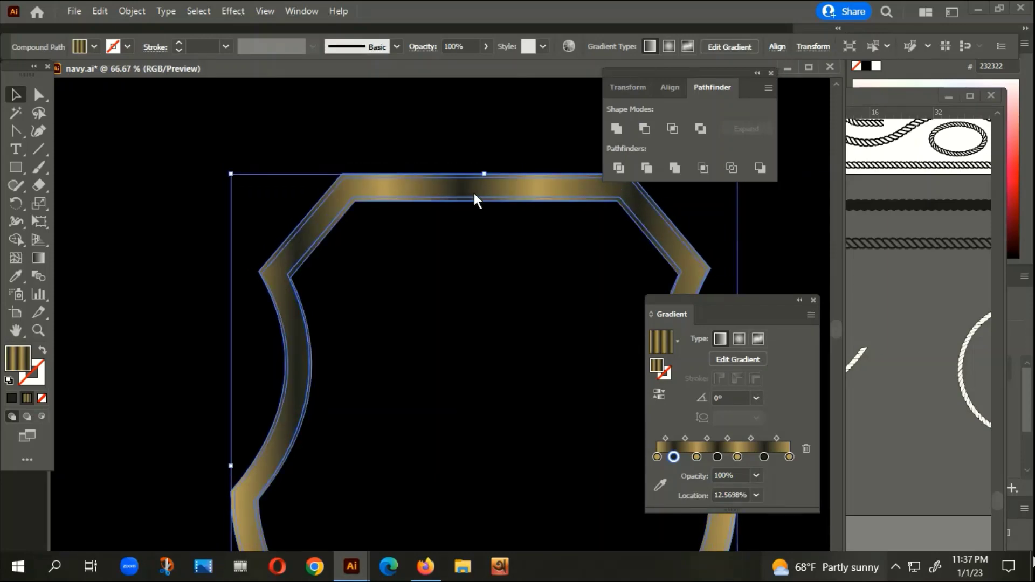
pyautogui.scroll(-2, 470, 195)
pyautogui.scroll(-4, 465, 199)
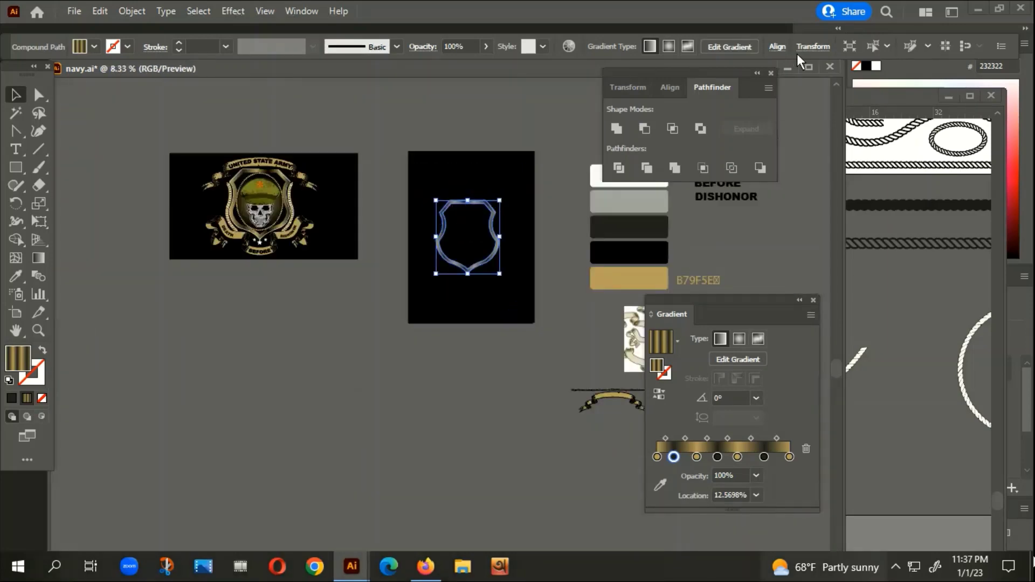
# Step: Fill the shield copy with the sampled white colour
pyautogui.press('i')
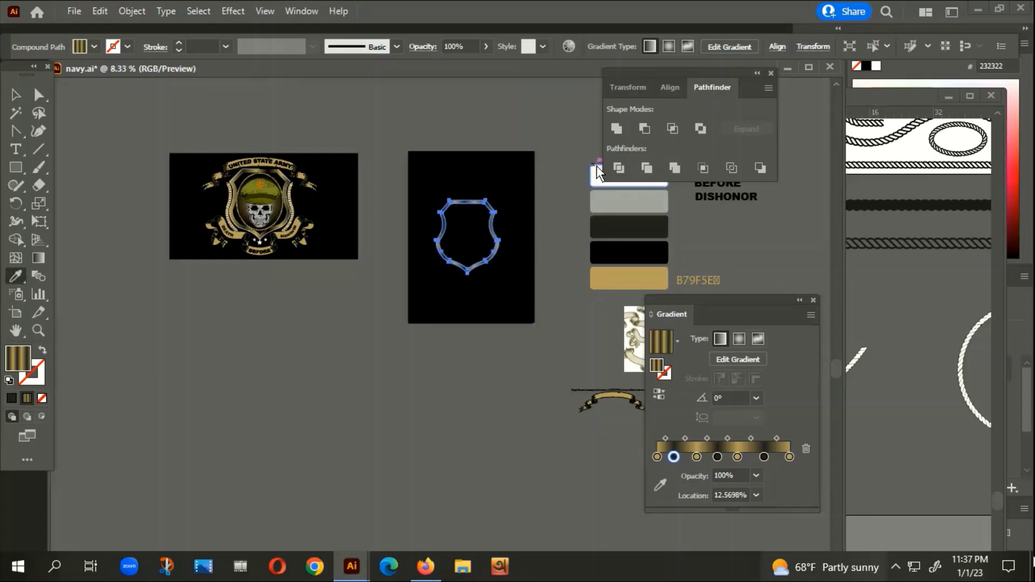
pyautogui.click(594, 170)
pyautogui.scroll(4, 493, 224)
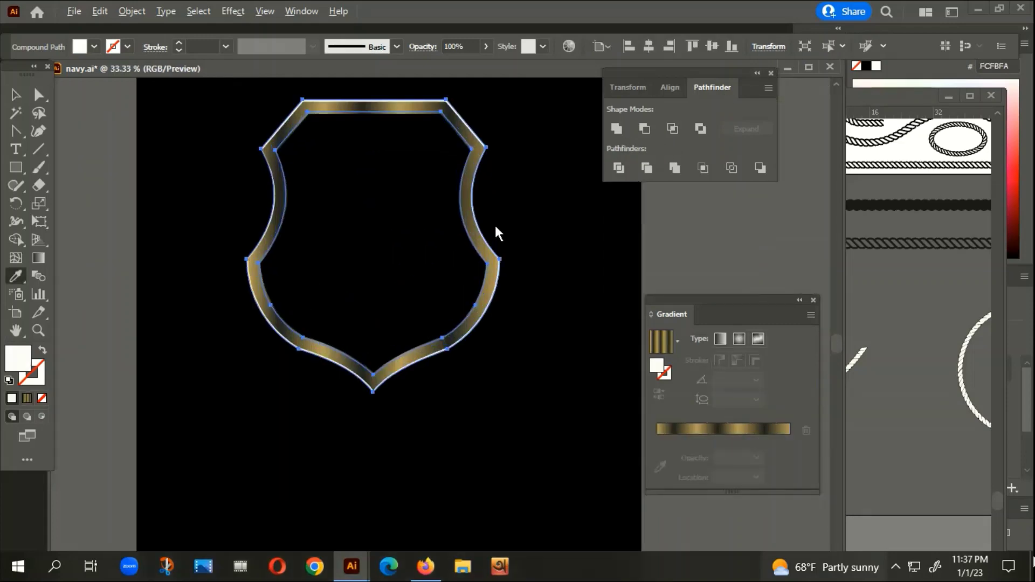
pyautogui.scroll(2, 490, 218)
# Step: Scale the shield outline slightly by dragging its top handle
pyautogui.click(15, 96)
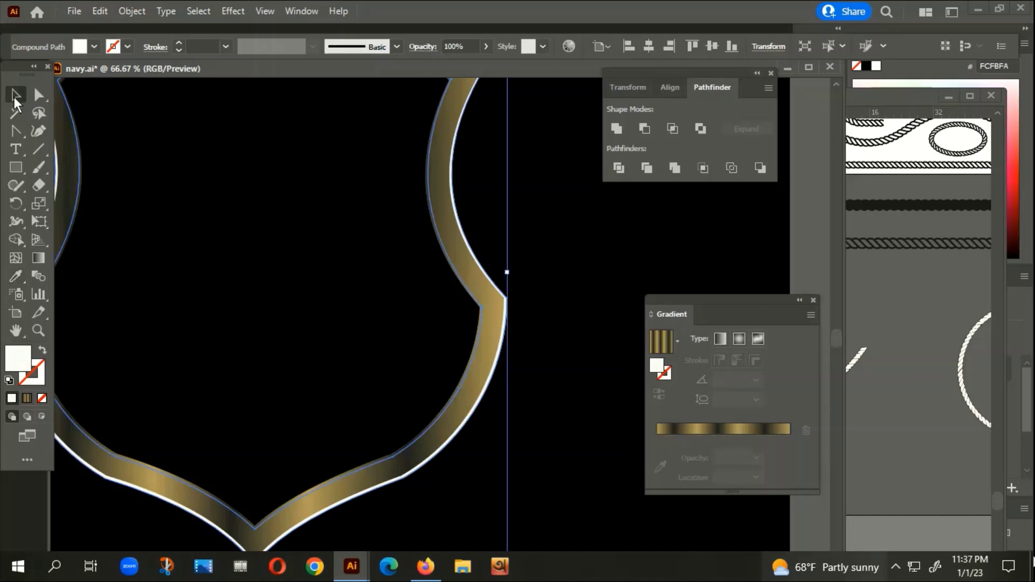
pyautogui.scroll(1, 490, 269)
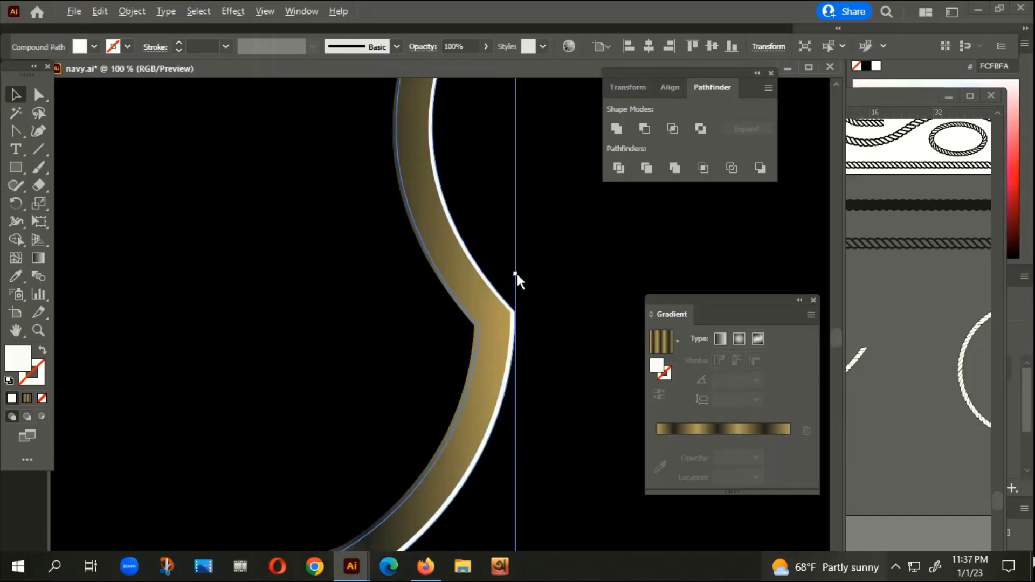
pyautogui.scroll(-1, 518, 271)
pyautogui.scroll(-2, 520, 275)
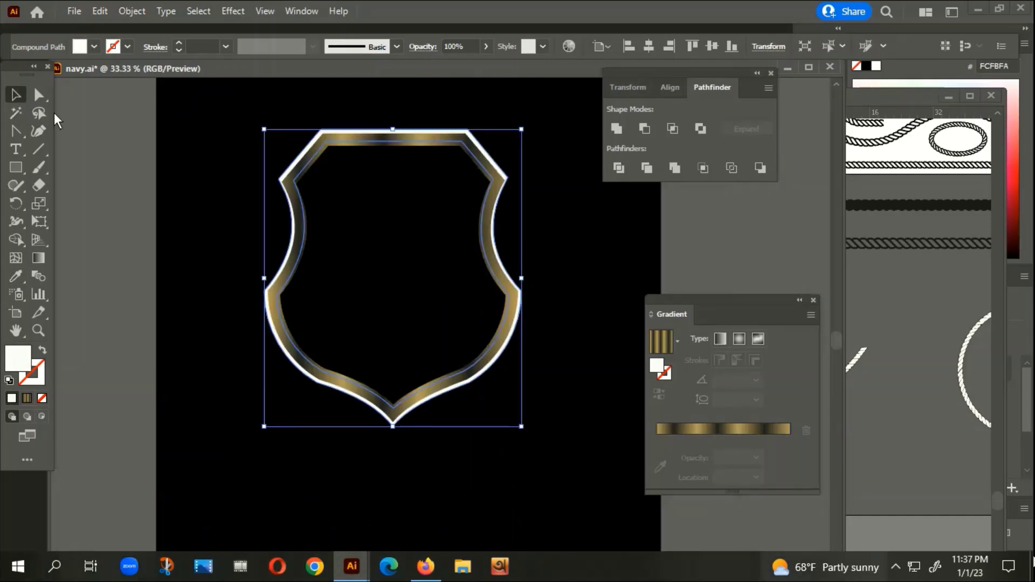
pyautogui.click(154, 167)
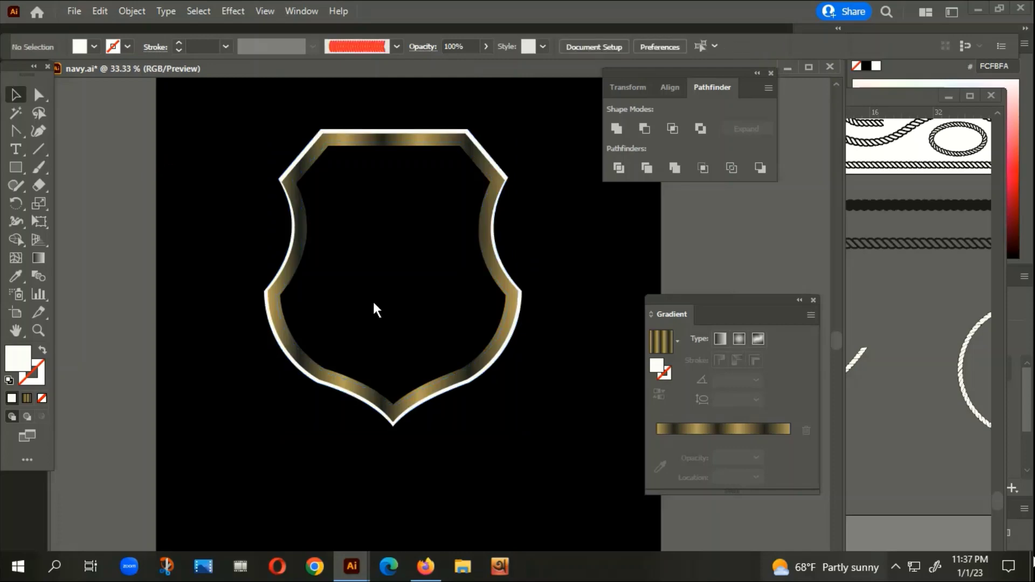
pyautogui.scroll(3, 395, 130)
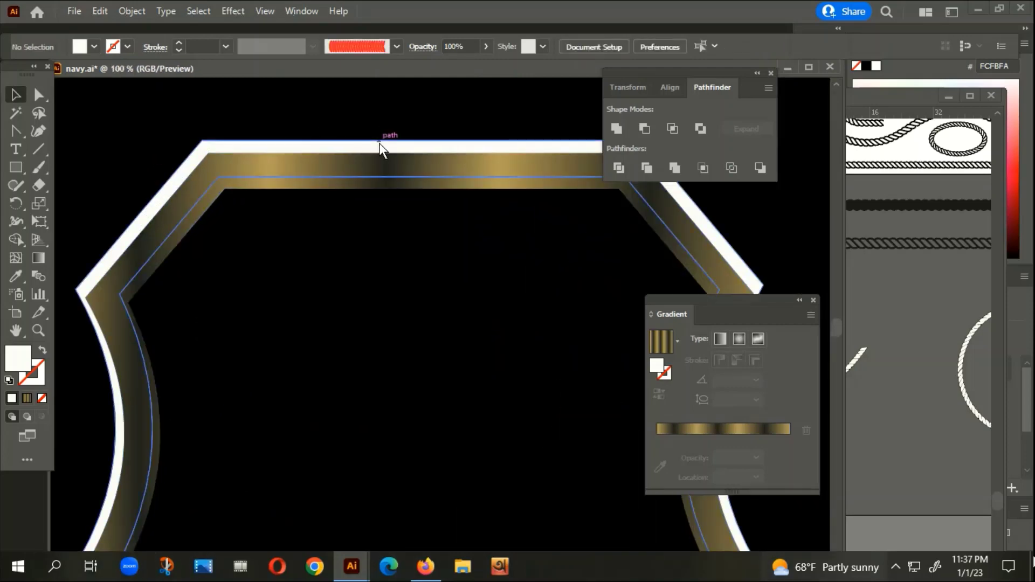
pyautogui.click(379, 145)
pyautogui.moveTo(413, 138); pyautogui.dragTo(417, 148)
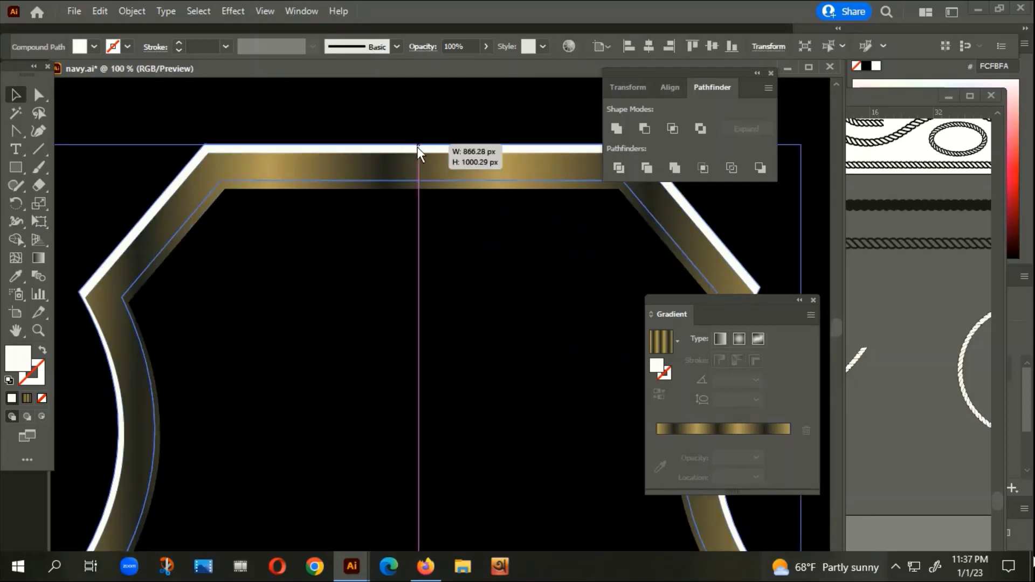
pyautogui.click(423, 112)
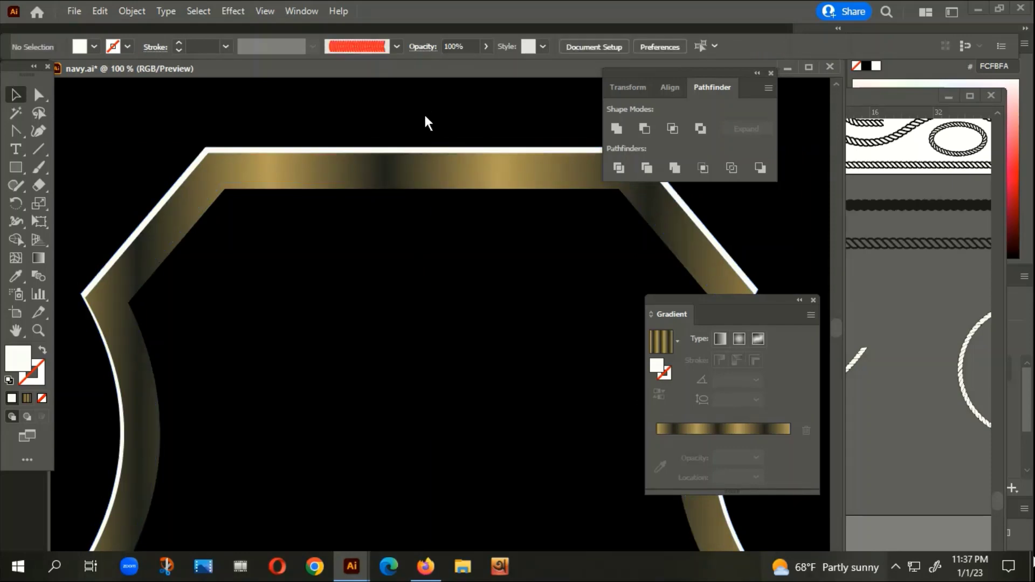
pyautogui.scroll(-5, 423, 117)
# Step: Group the gold-rimmed shield pieces into one object
pyautogui.rightClick(419, 168)
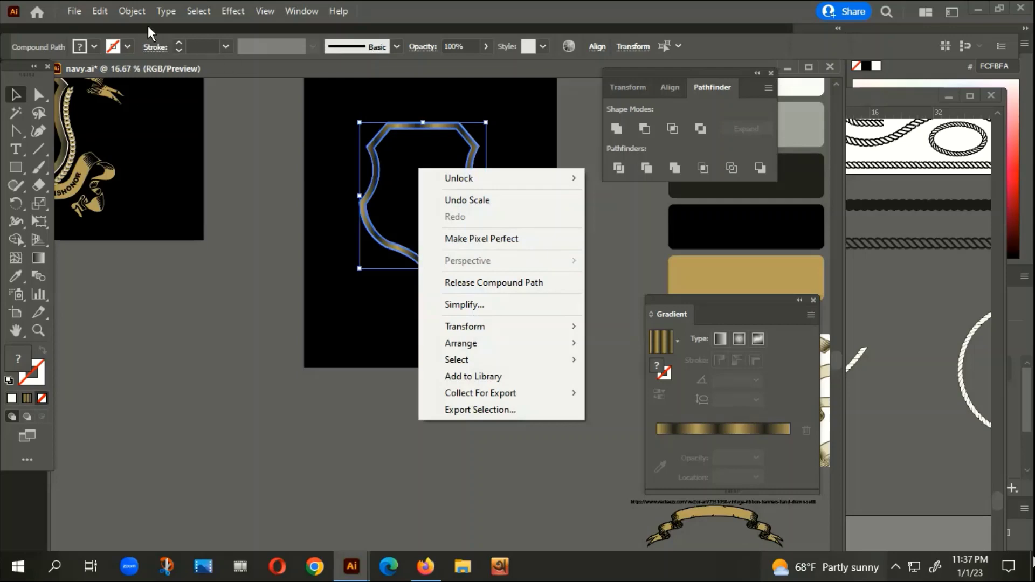
pyautogui.click(137, 12)
pyautogui.click(192, 78)
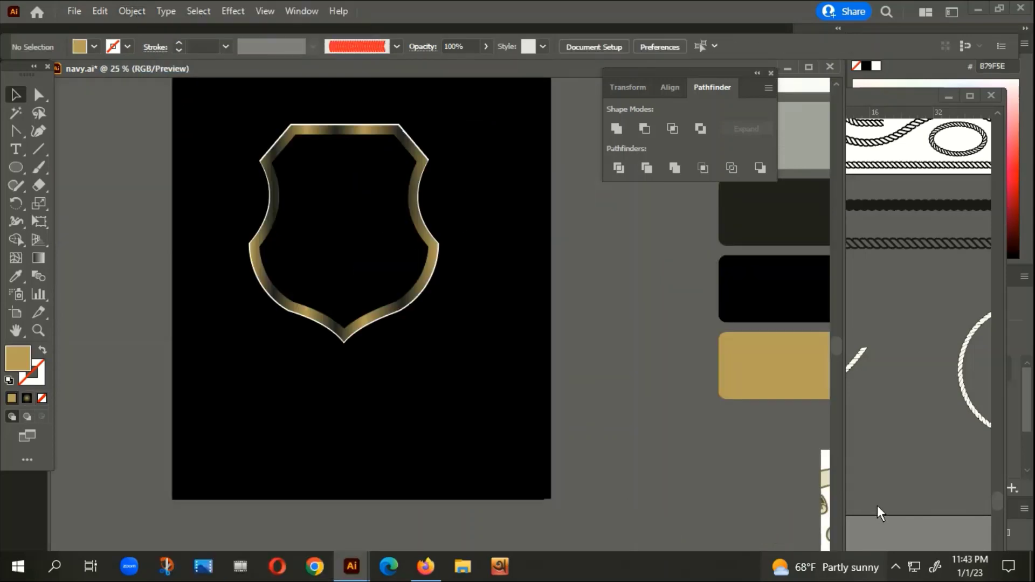
# Step: Draw a gold ellipse inside the shield and widen it around its centre
pyautogui.hscroll(-3, 524, 485)
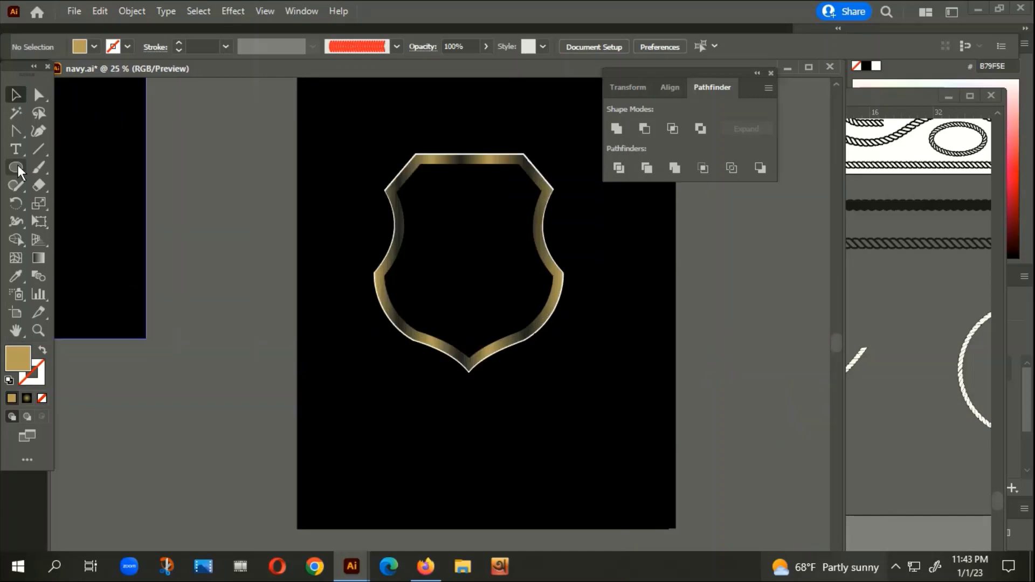
pyautogui.click(17, 166)
pyautogui.click(42, 201)
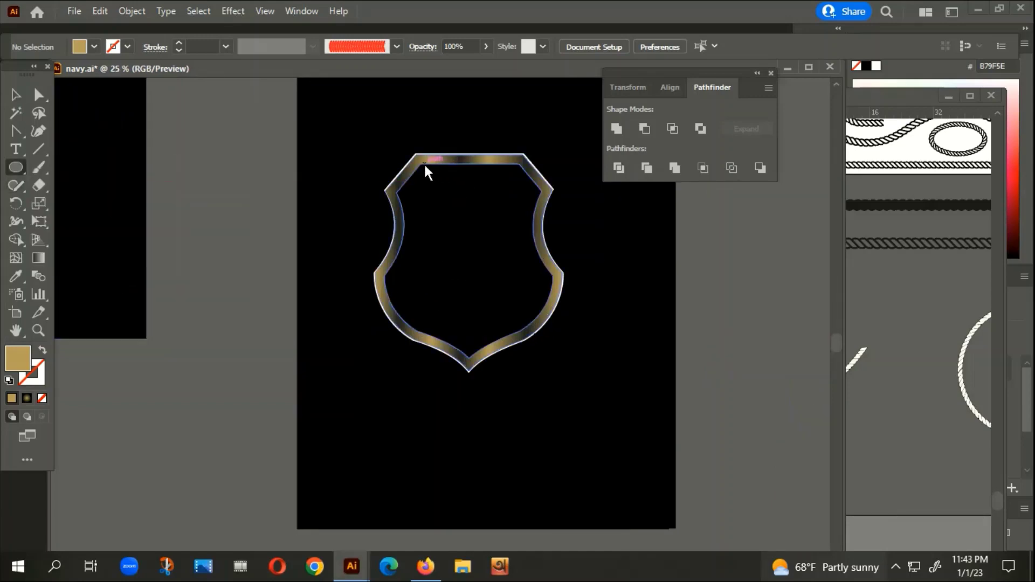
pyautogui.moveTo(427, 164); pyautogui.dragTo(517, 354)
pyautogui.scroll(1, 539, 245)
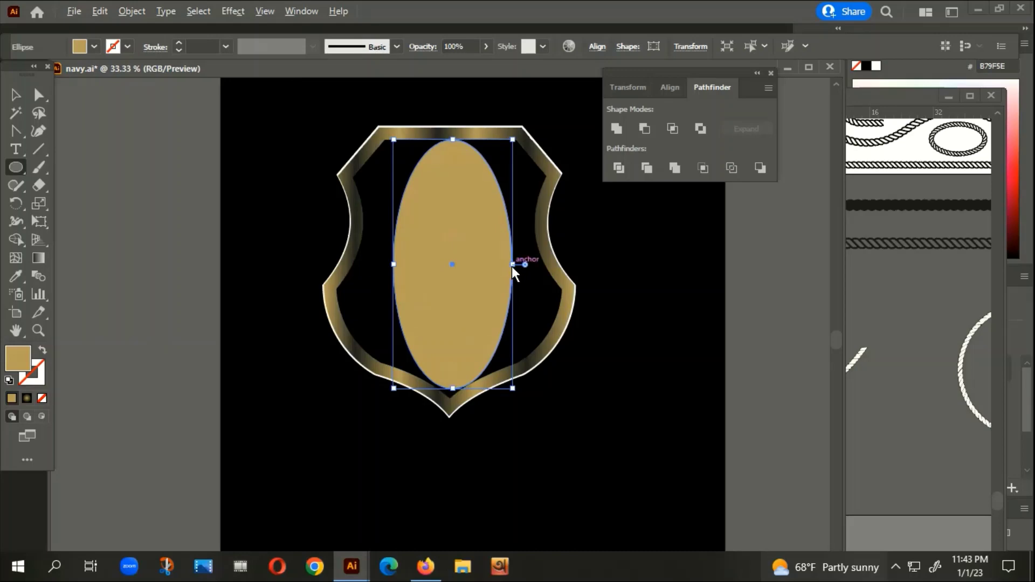
pyautogui.moveTo(515, 265); pyautogui.dragTo(539, 270)
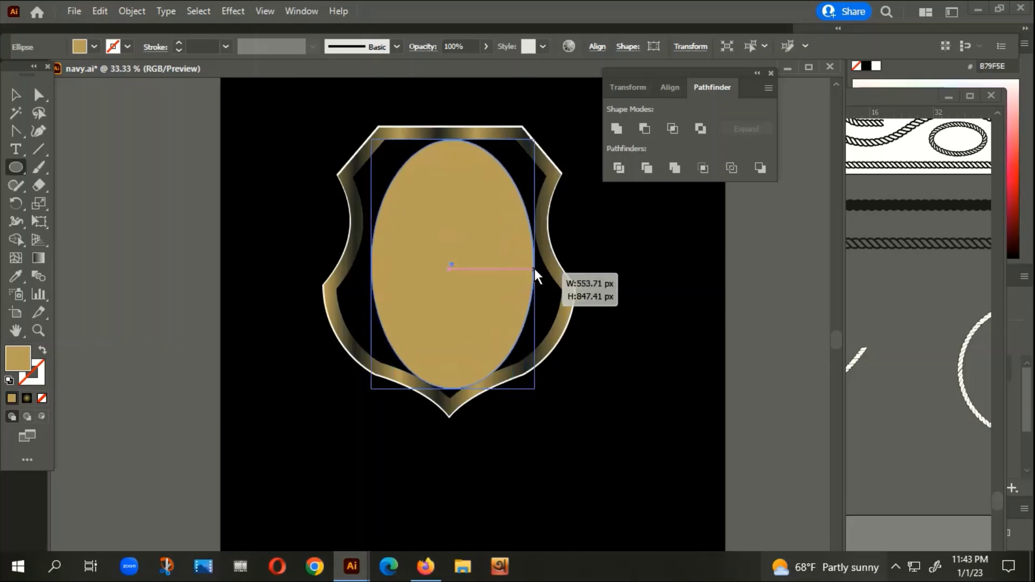
pyautogui.scroll(2, 467, 234)
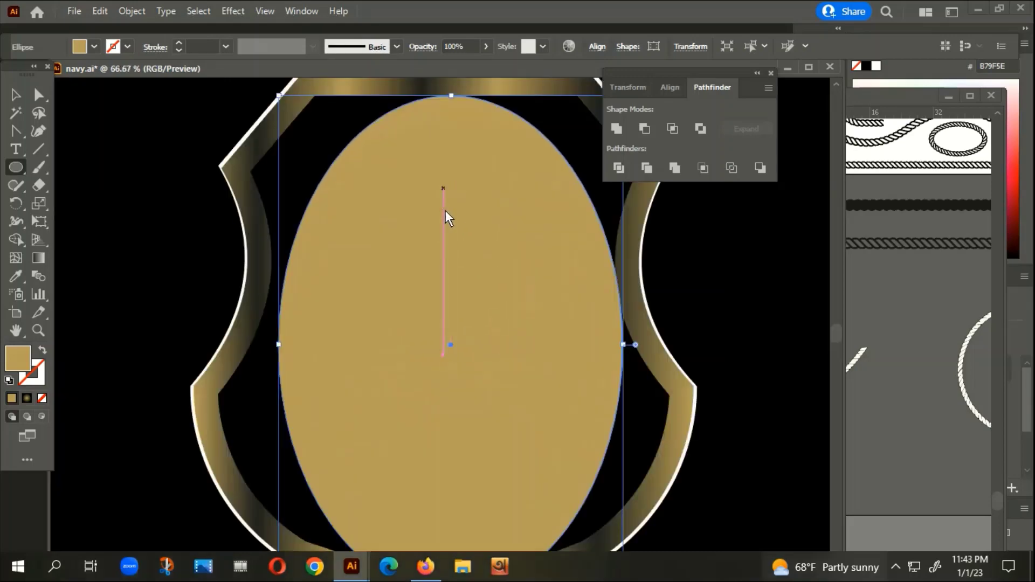
pyautogui.moveTo(438, 221); pyautogui.dragTo(445, 221)
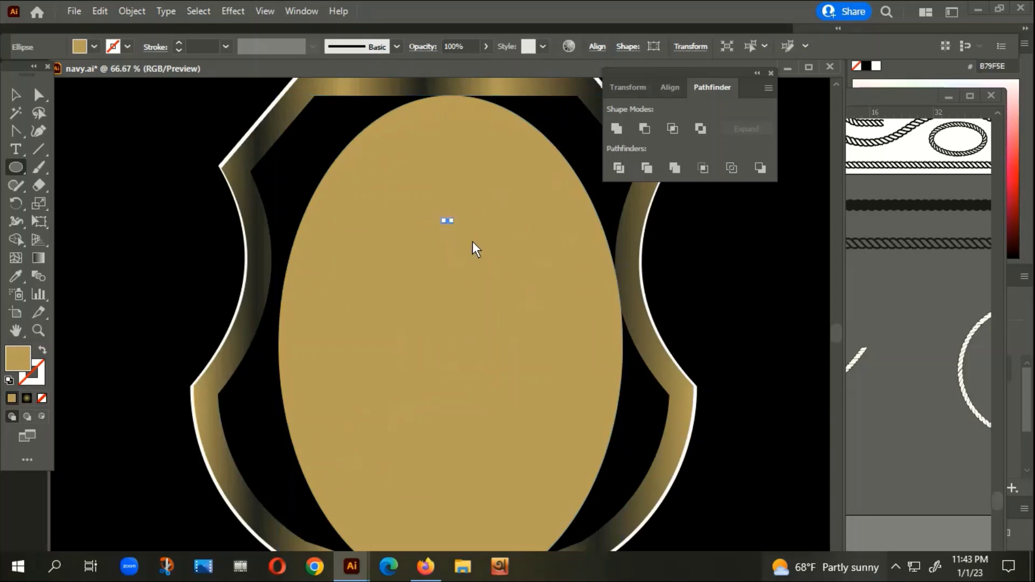
# Step: Centre the gold ellipse by nudging it slightly left and up
pyautogui.click(14, 96)
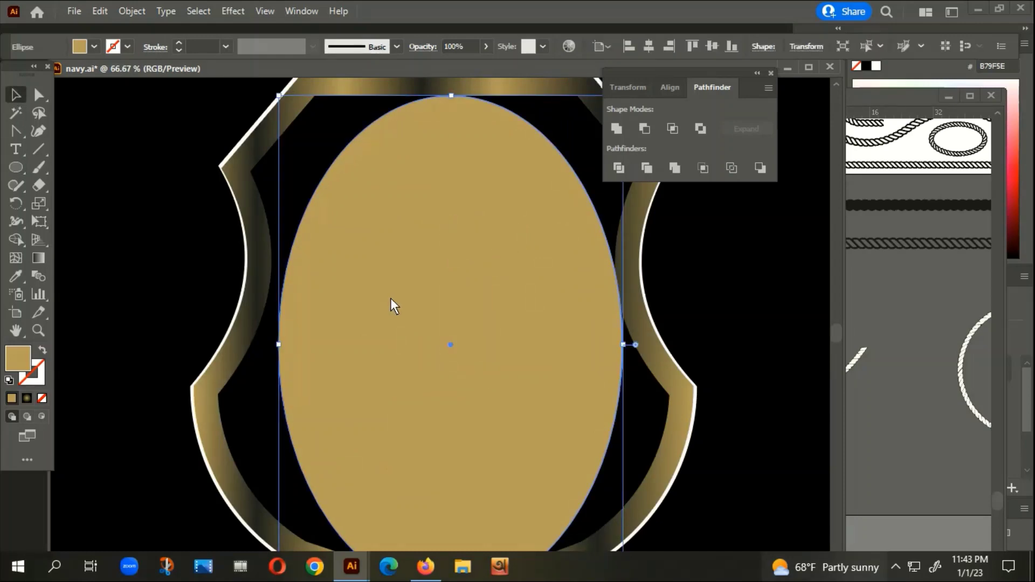
pyautogui.moveTo(395, 300); pyautogui.dragTo(388, 300)
pyautogui.scroll(-1, 393, 297)
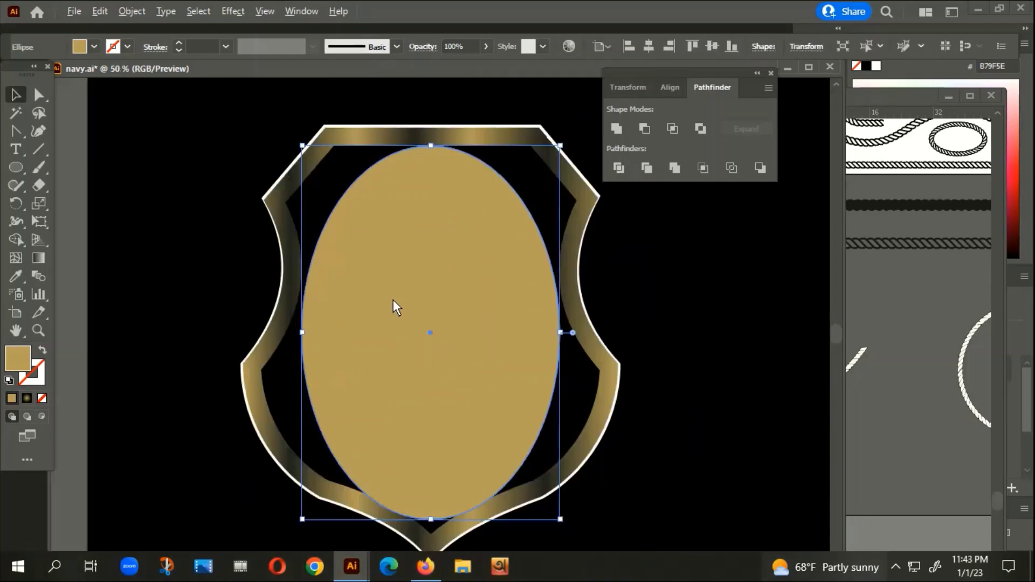
pyautogui.scroll(1, 432, 397)
pyautogui.scroll(1, 474, 382)
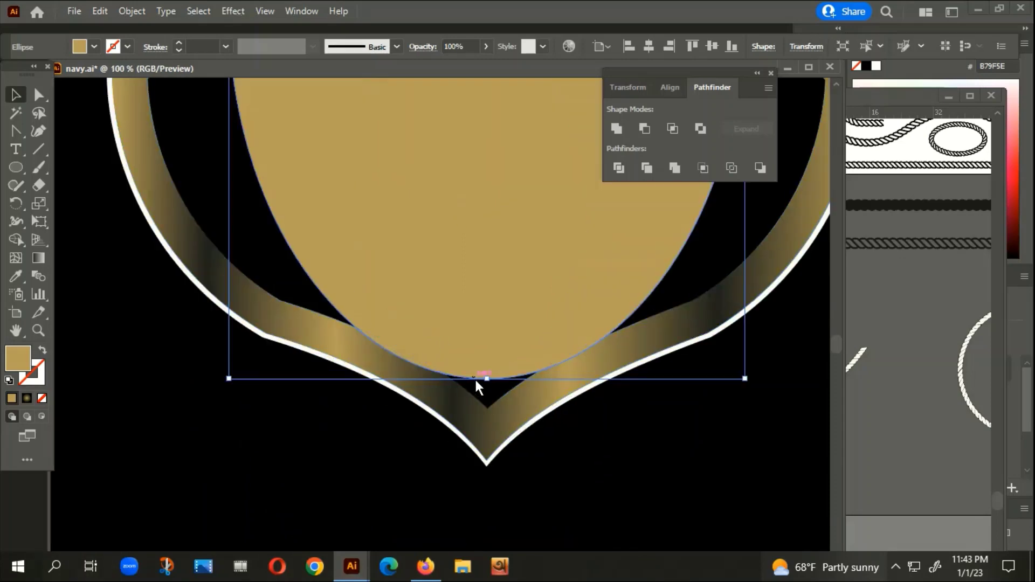
pyautogui.moveTo(485, 381); pyautogui.dragTo(489, 366)
pyautogui.scroll(-1, 488, 366)
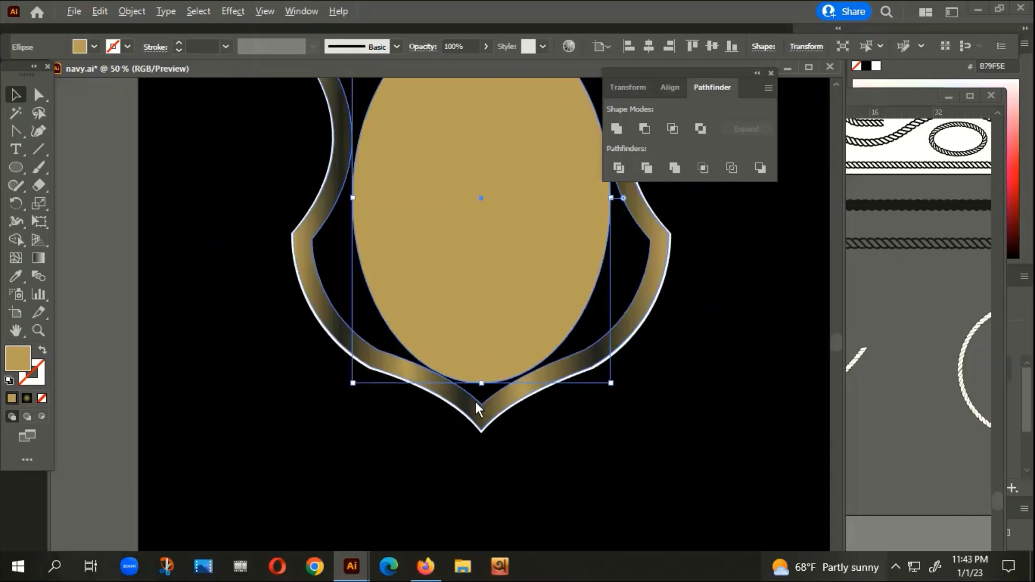
pyautogui.scroll(-2, 476, 402)
pyautogui.scroll(1, 498, 283)
pyautogui.scroll(2, 526, 274)
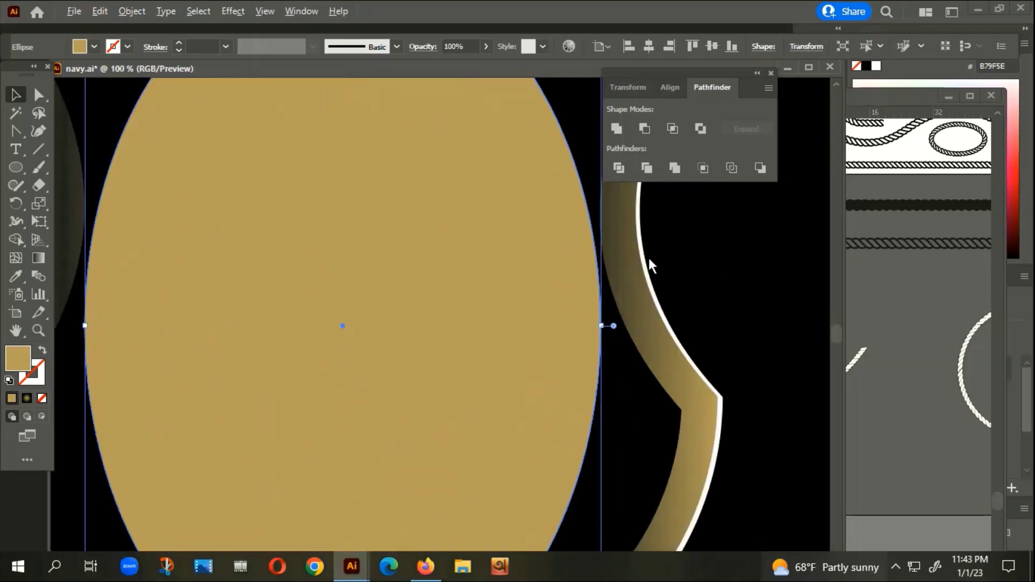
# Step: Resize the ellipse to about 593 × 838 px to fill the shield interior
pyautogui.moveTo(605, 327); pyautogui.dragTo(606, 324)
pyautogui.scroll(1, 468, 345)
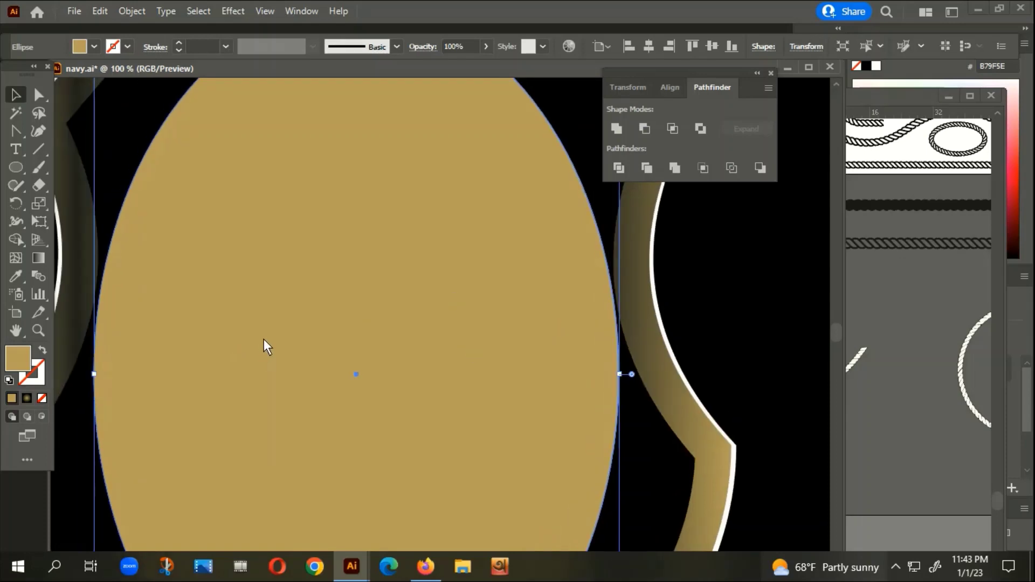
pyautogui.scroll(3, 426, 428)
pyautogui.scroll(1, 425, 428)
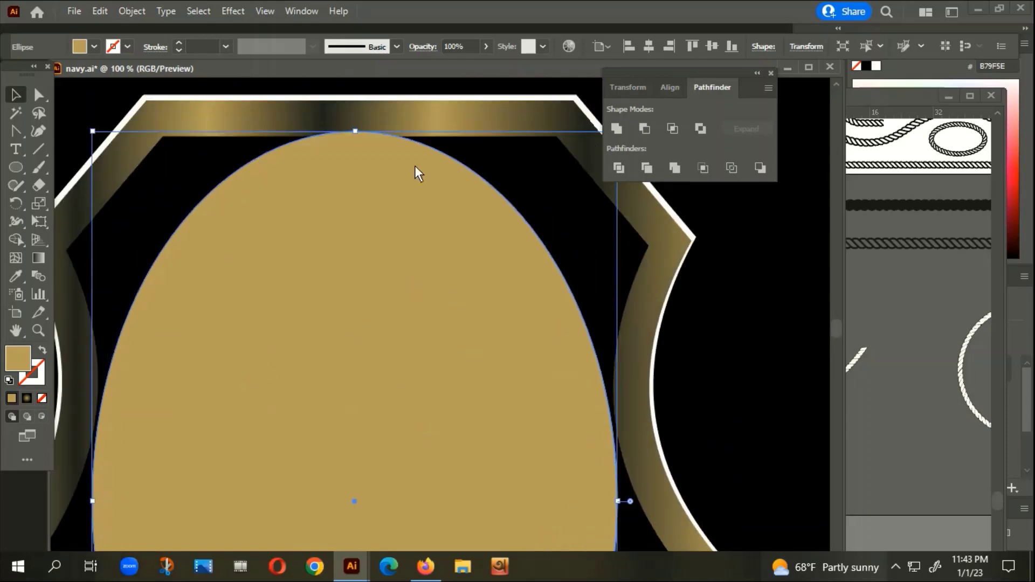
pyautogui.moveTo(357, 130); pyautogui.dragTo(359, 139)
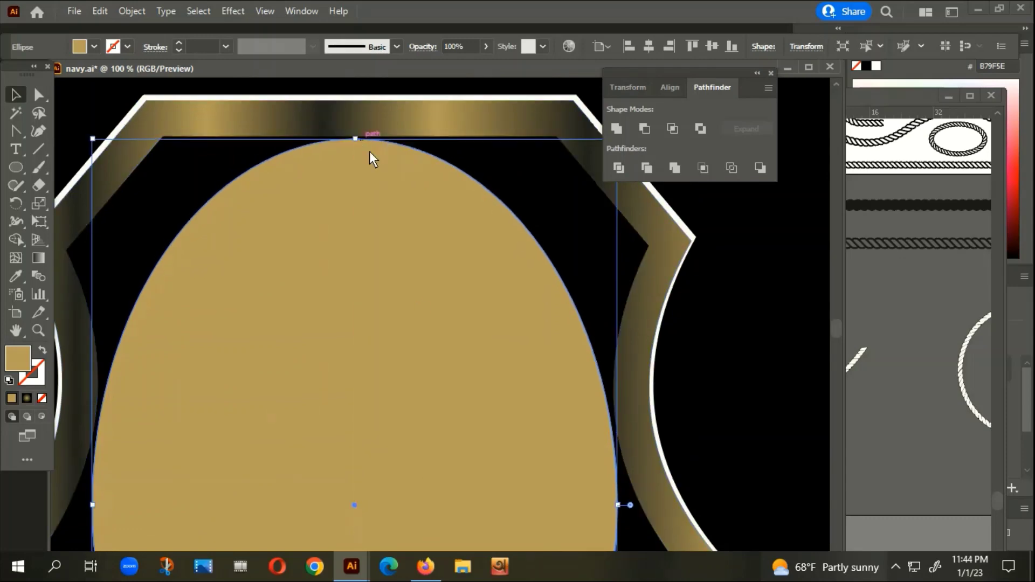
pyautogui.hotkey('ctrl', '-')
# Step: Give the ellipse a bright red 8 pt outline
pyautogui.doubleClick(32, 375)
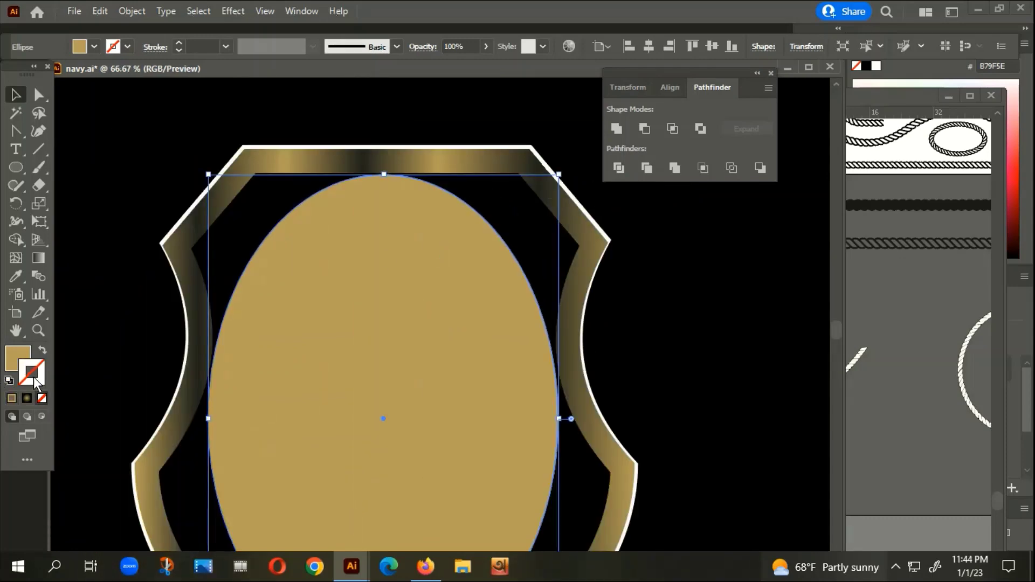
pyautogui.click(572, 344)
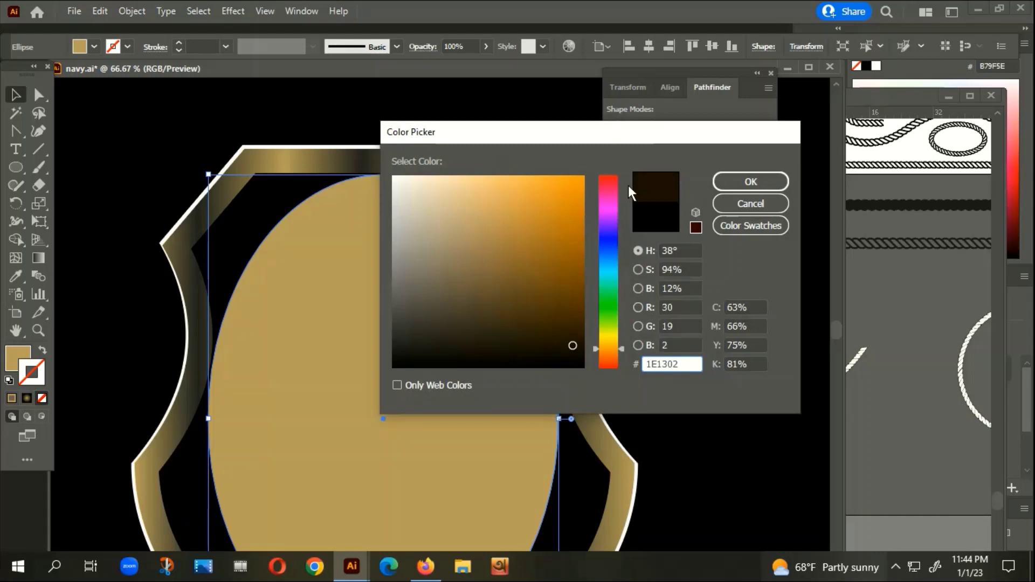
pyautogui.click(605, 184)
pyautogui.click(574, 192)
pyautogui.click(766, 182)
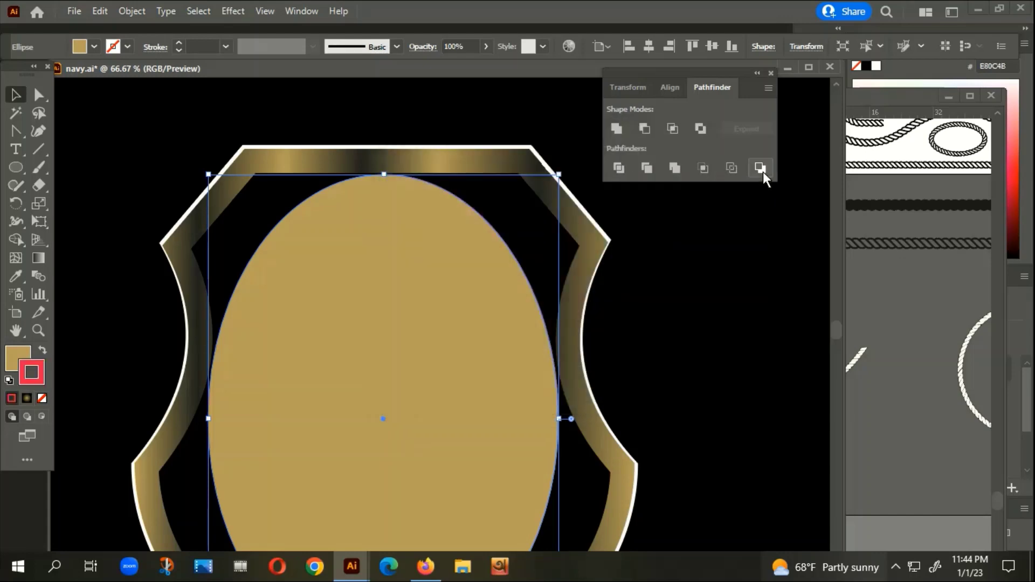
pyautogui.click(180, 41)
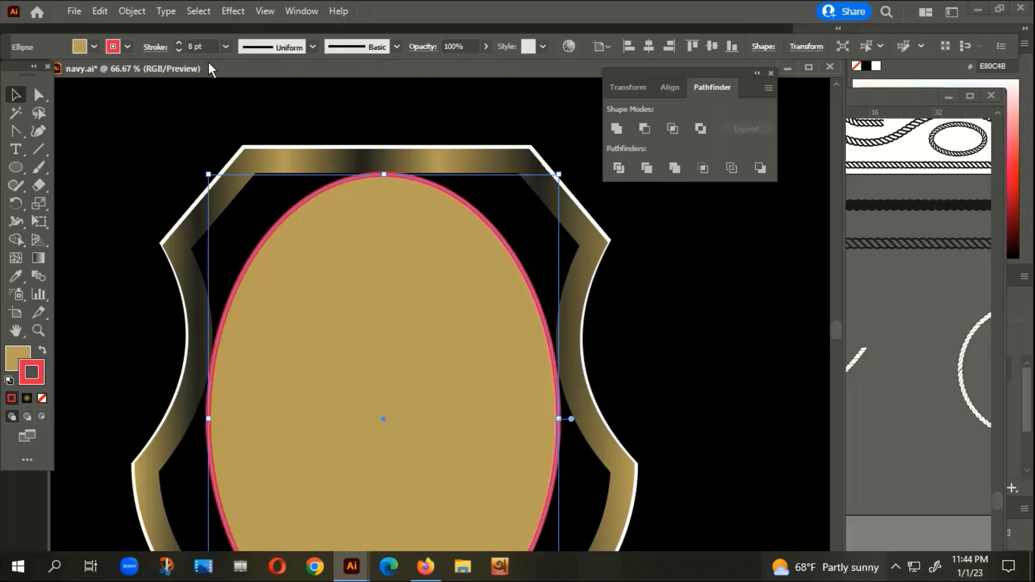
# Step: Align the red stroke inside the ellipse edge and make it dashed
pyautogui.scroll(3, 333, 187)
pyautogui.scroll(4, 333, 187)
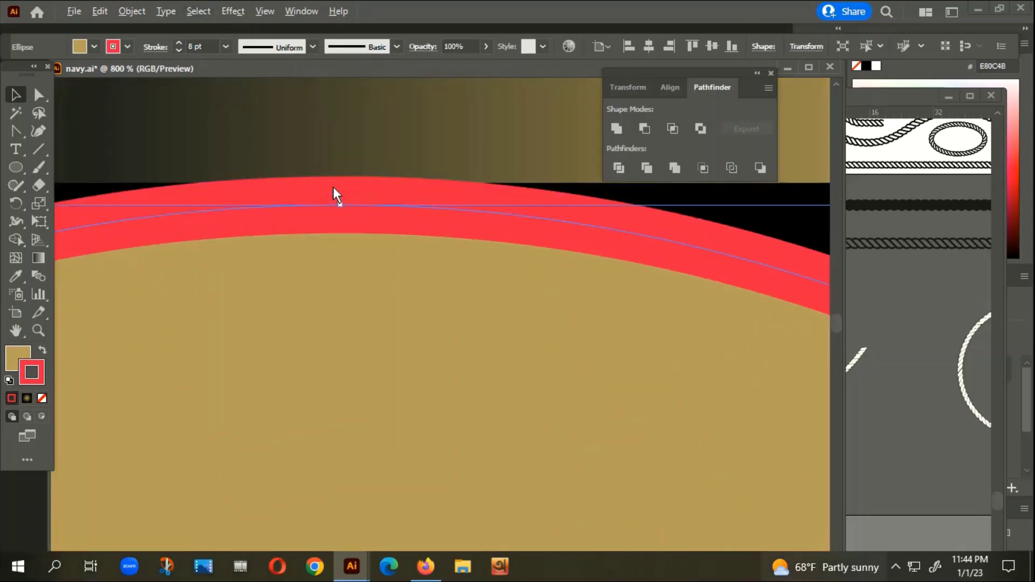
pyautogui.click(147, 46)
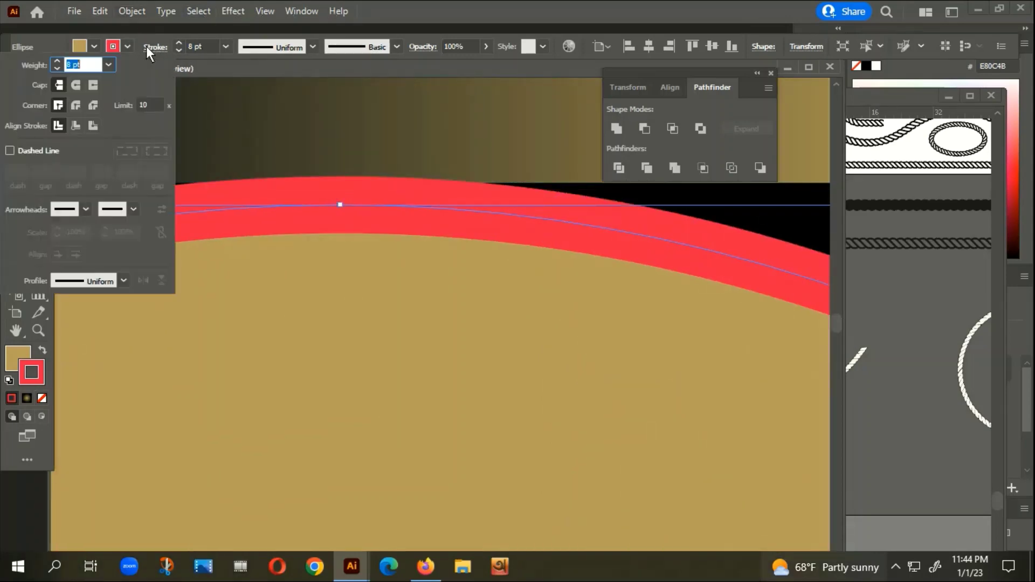
pyautogui.click(75, 125)
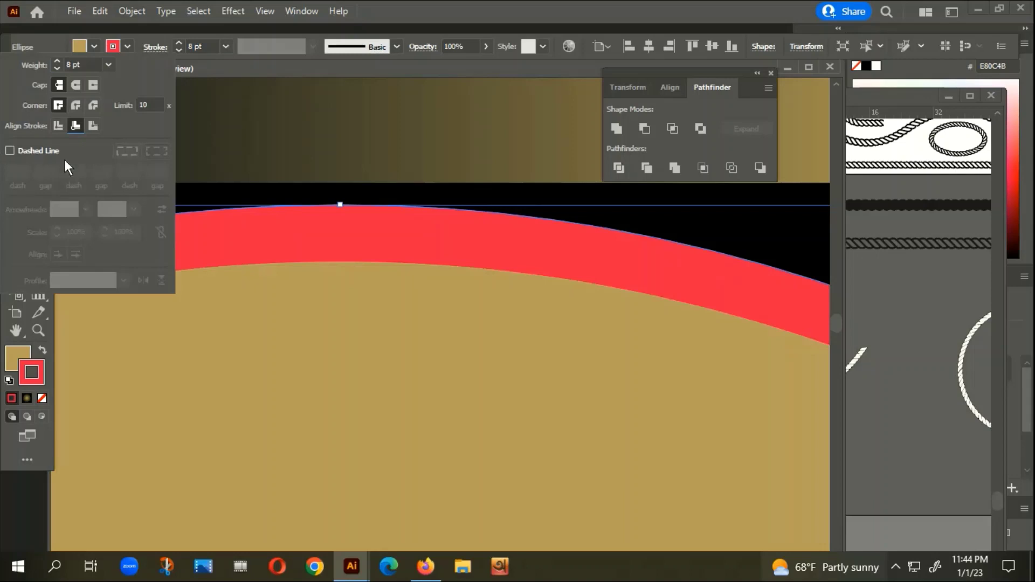
pyautogui.click(9, 152)
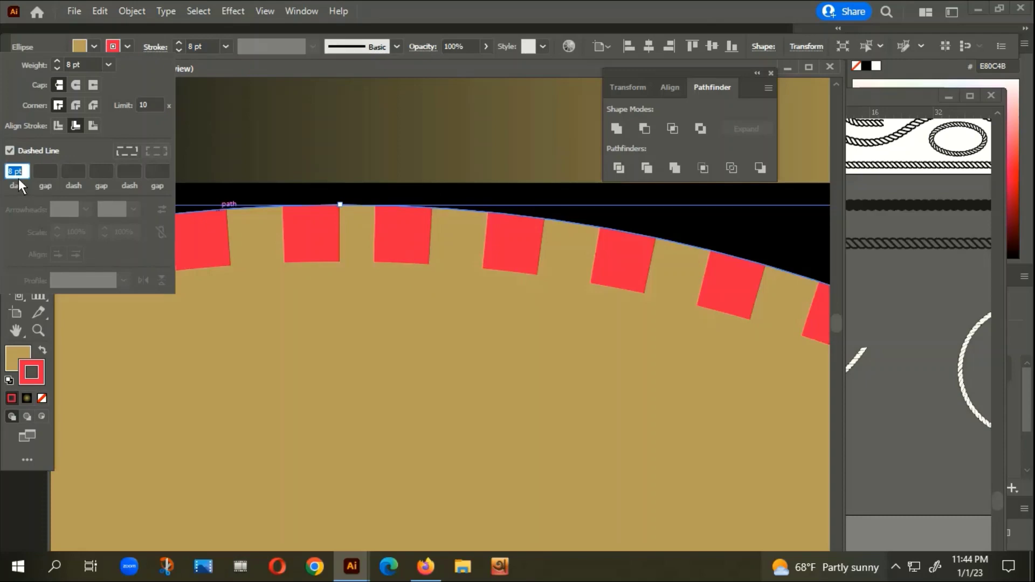
pyautogui.click(358, 302)
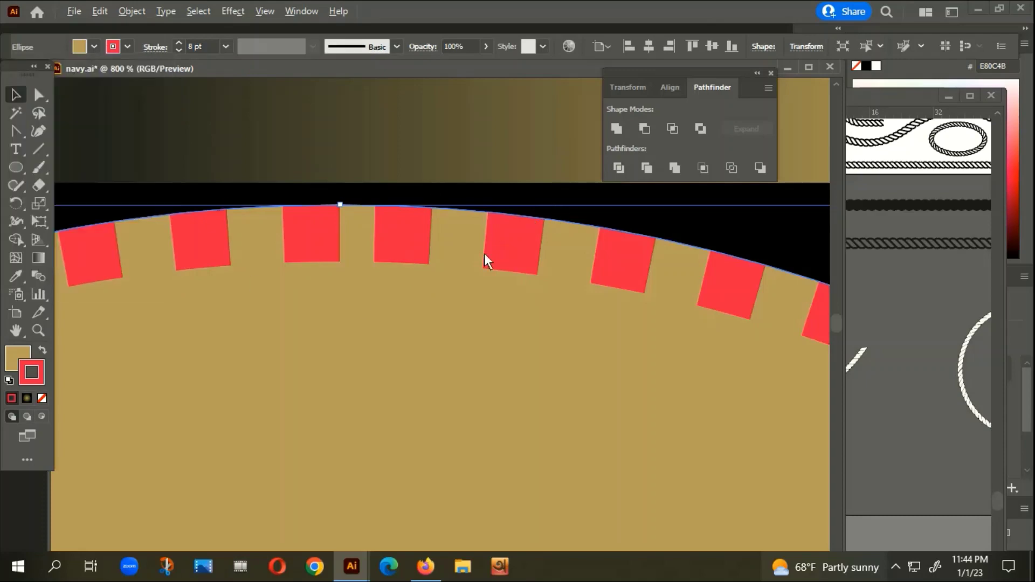
# Step: Set the first dash length to 10 pt
pyautogui.scroll(-7, 481, 251)
pyautogui.scroll(-2, 482, 251)
pyautogui.scroll(-2, 493, 257)
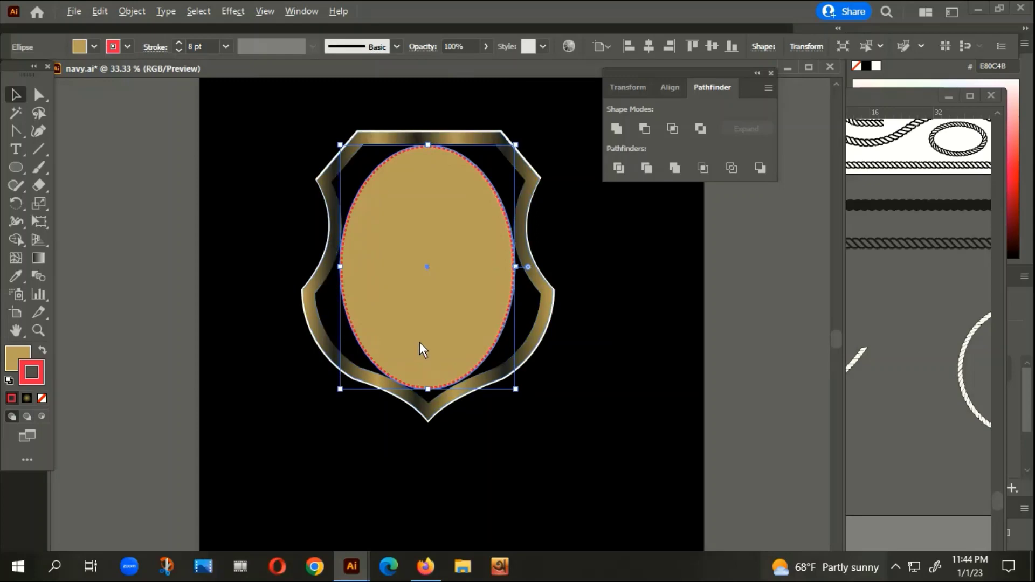
pyautogui.scroll(3, 419, 349)
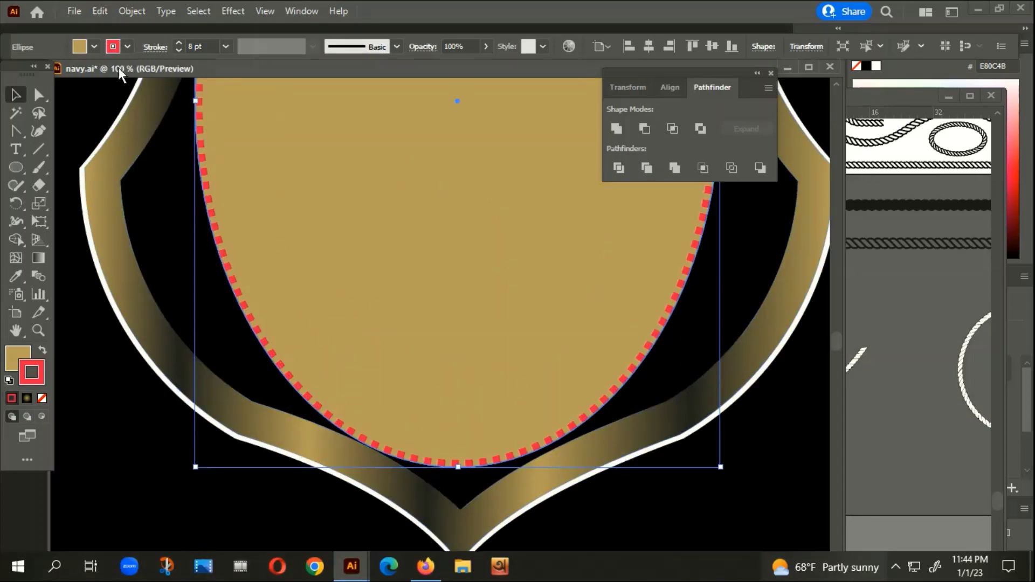
pyautogui.click(157, 46)
pyautogui.click(16, 172)
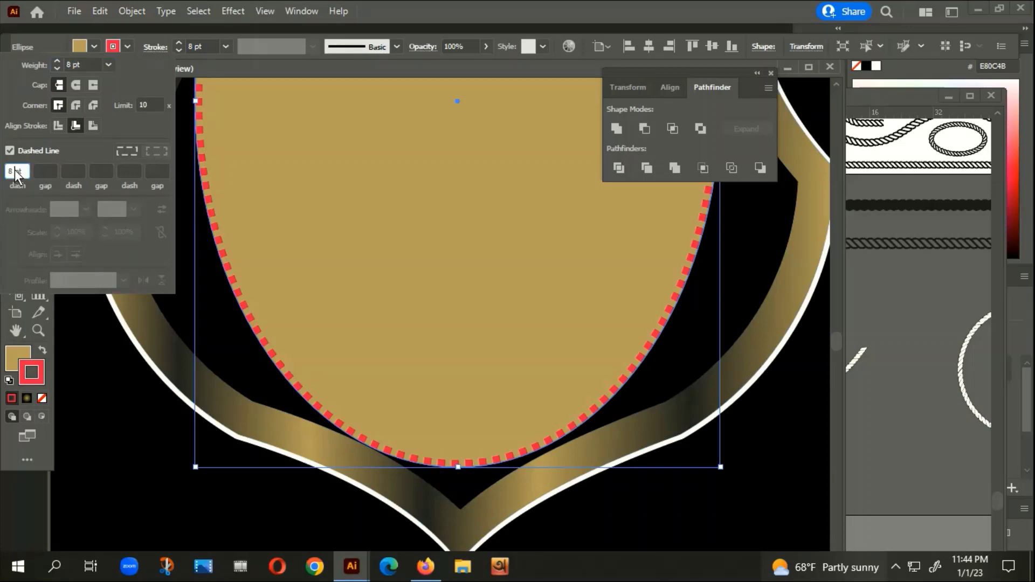
pyautogui.doubleClick(16, 172)
pyautogui.write('9')
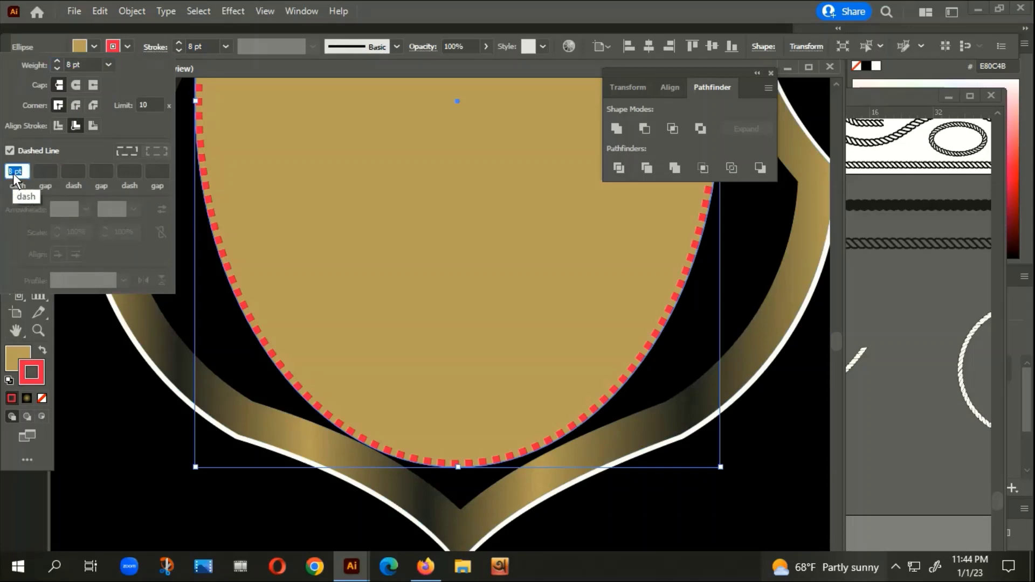
pyautogui.press('Return')
pyautogui.press('Up')
pyautogui.press('Up')
pyautogui.press('Up')
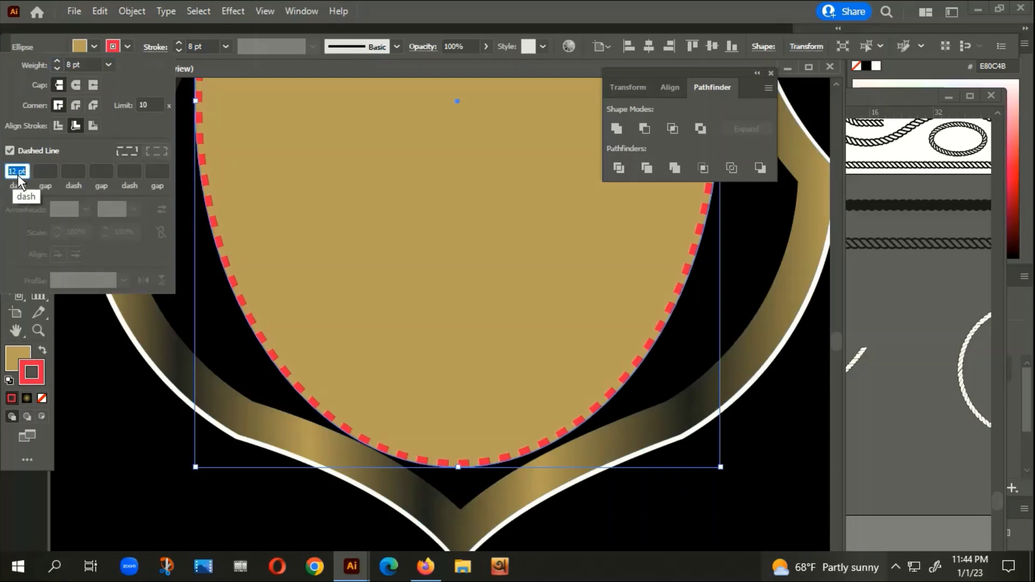
pyautogui.press('Down')
pyautogui.press('Down')
pyautogui.press('Down')
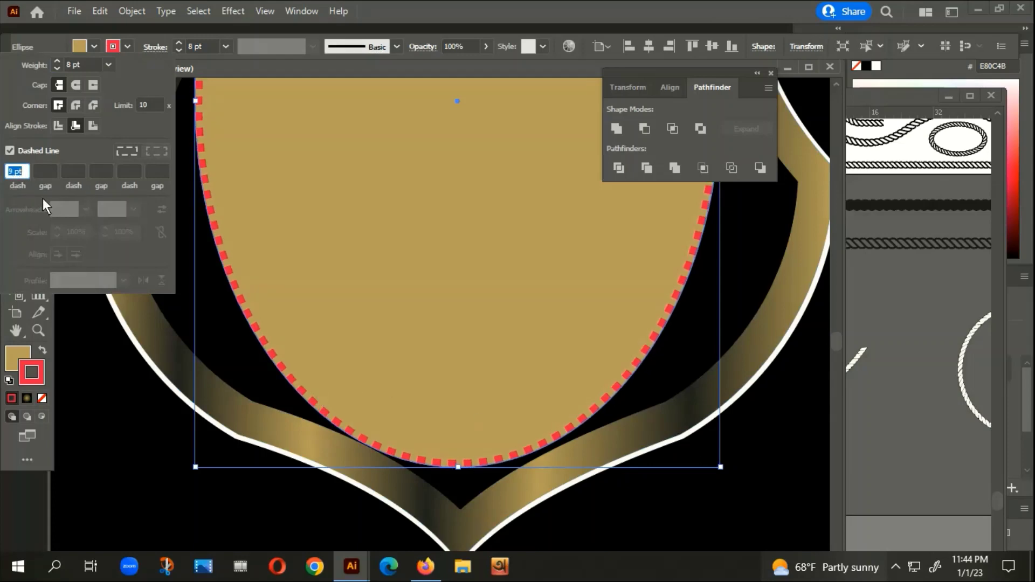
pyautogui.press('Up')
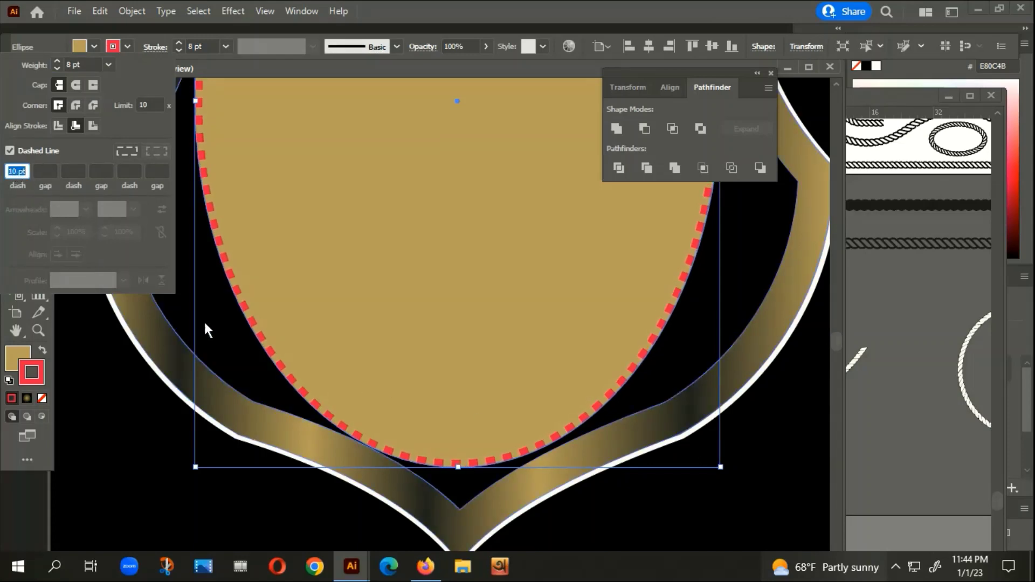
pyautogui.press('Return')
pyautogui.hotkey('ctrl', '0')
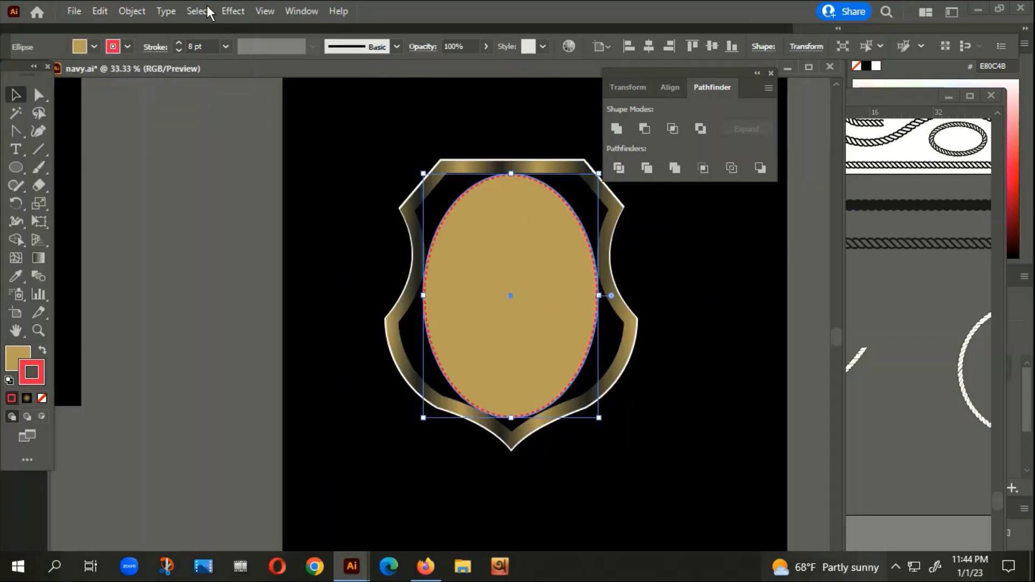
# Step: Expand the dashed oval's appearance, ungroup it, and select the gold oval
pyautogui.click(131, 11)
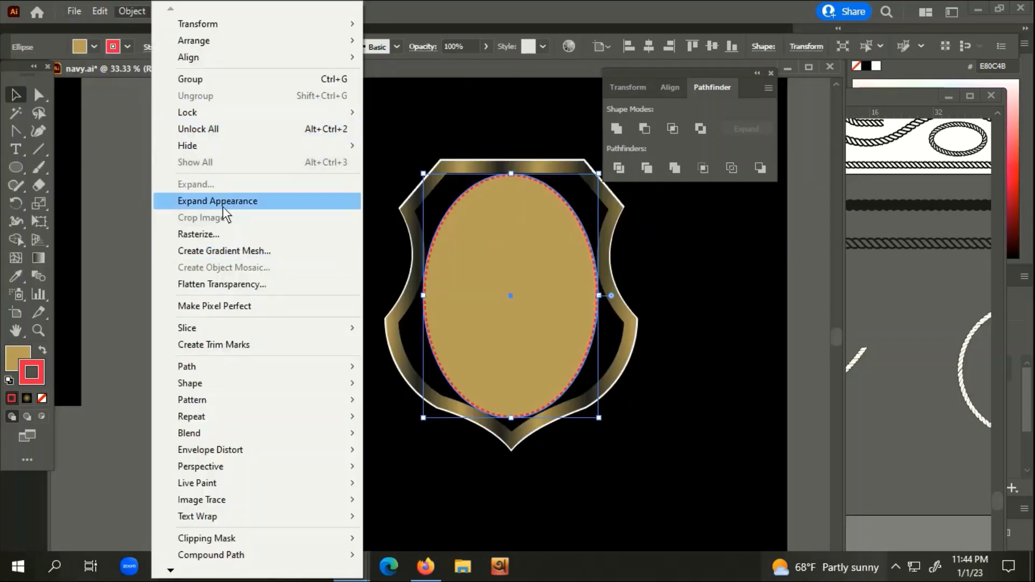
pyautogui.click(222, 207)
pyautogui.rightClick(499, 249)
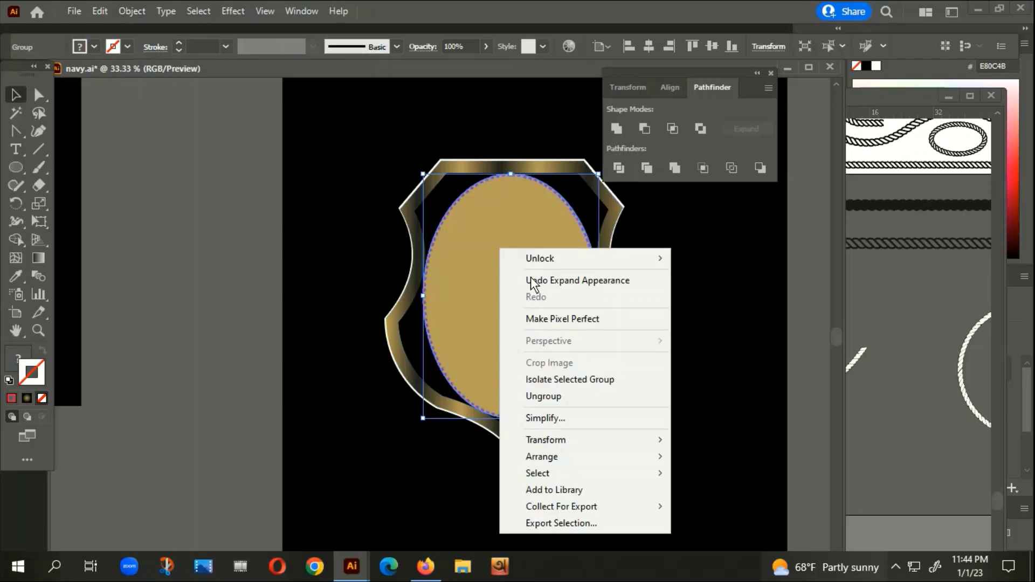
pyautogui.click(551, 399)
pyautogui.click(501, 272)
# Step: Remove the oval's outline and fill it with a radial gold-to-black gradient
pyautogui.scroll(-2, 500, 271)
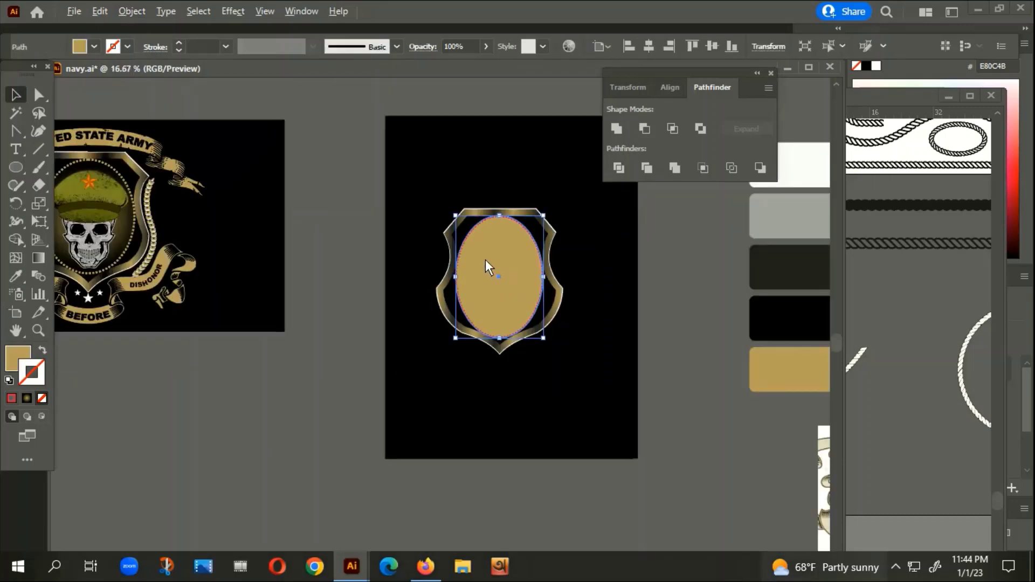
pyautogui.scroll(-1, 485, 259)
pyautogui.moveTo(589, 402); pyautogui.dragTo(396, 415)
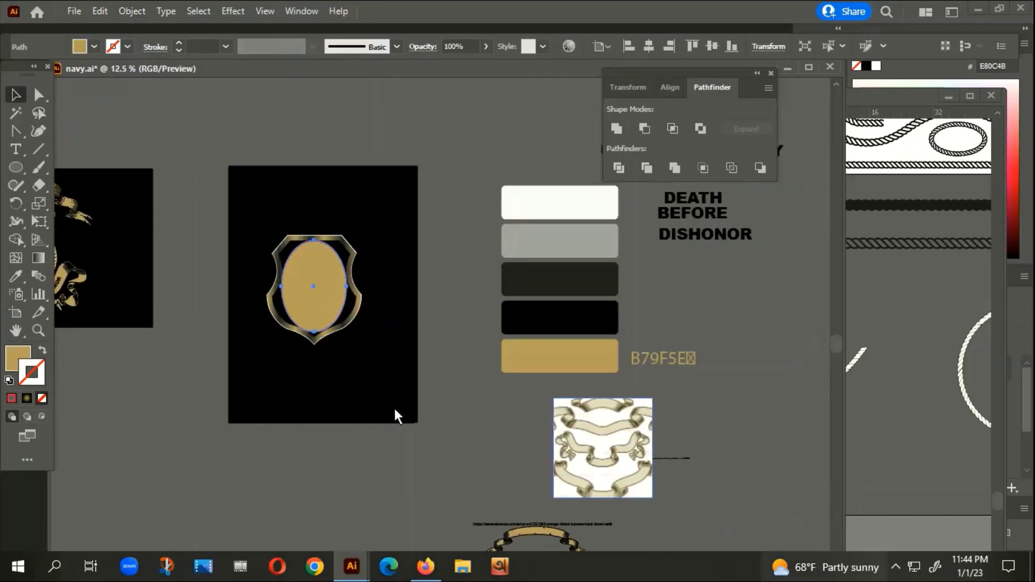
pyautogui.click(27, 399)
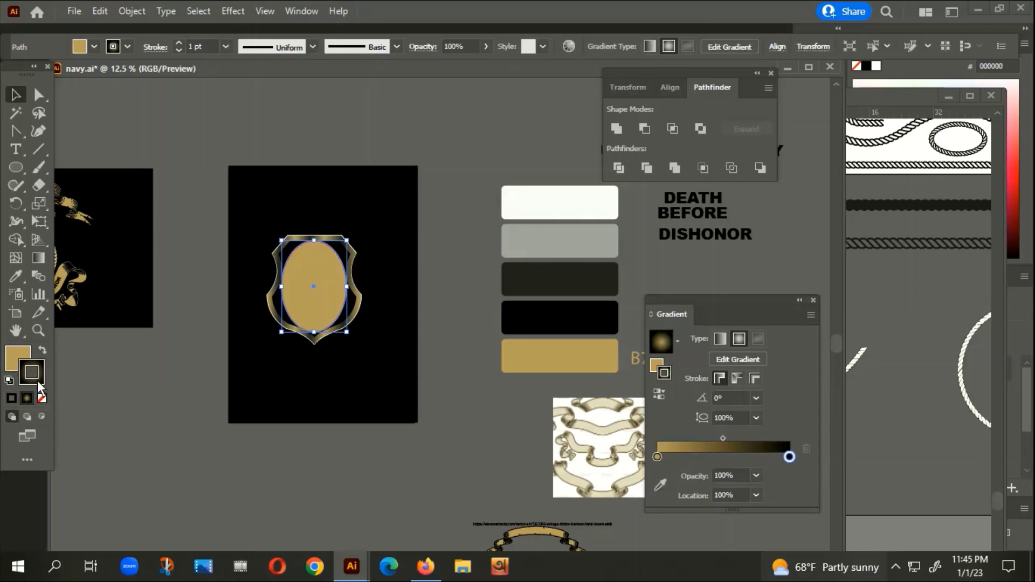
pyautogui.click(41, 398)
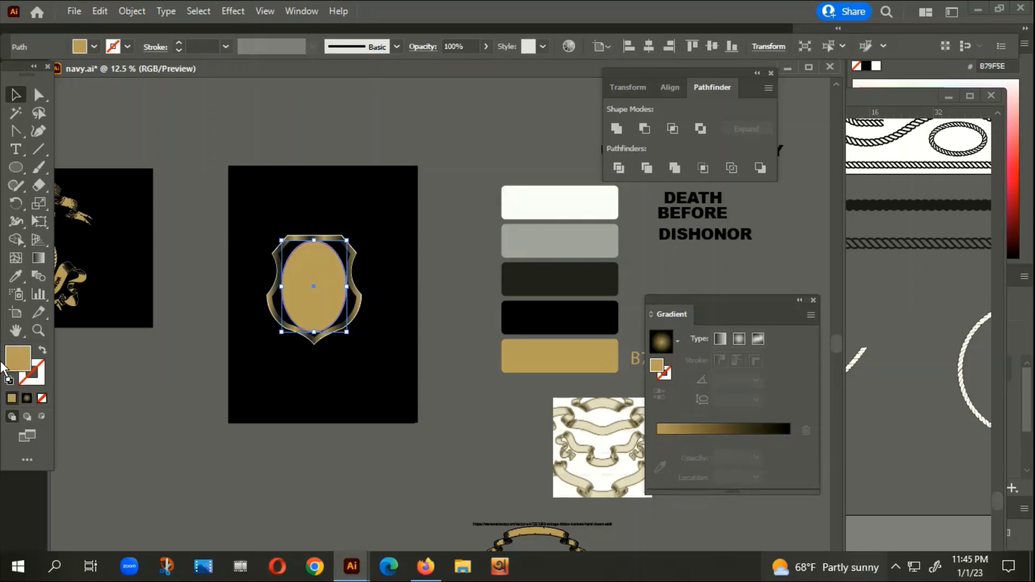
pyautogui.click(27, 398)
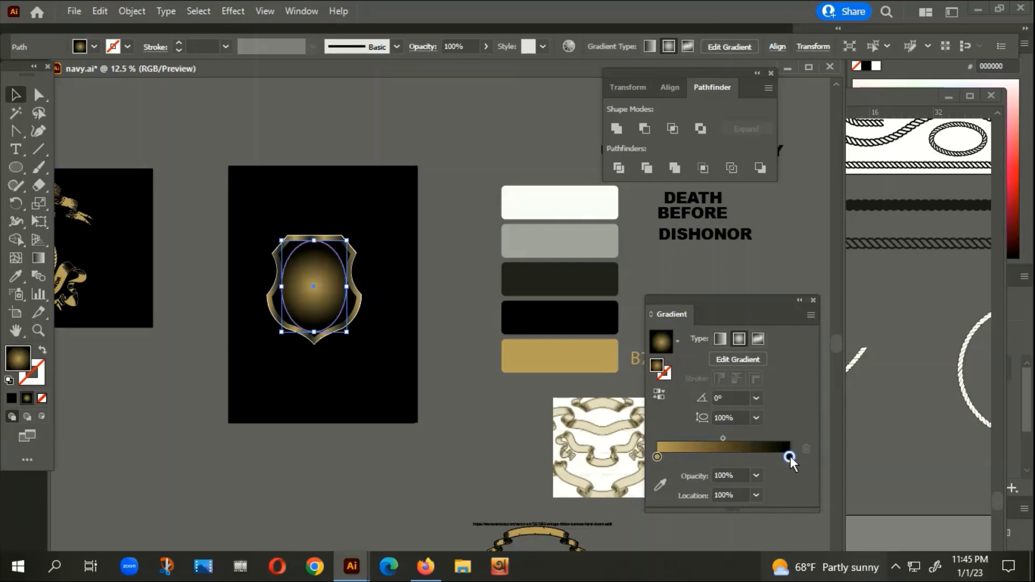
pyautogui.click(657, 457)
# Step: Select the red dashed oval border on its own
pyautogui.click(447, 413)
pyautogui.scroll(2, 295, 308)
pyautogui.scroll(3, 294, 307)
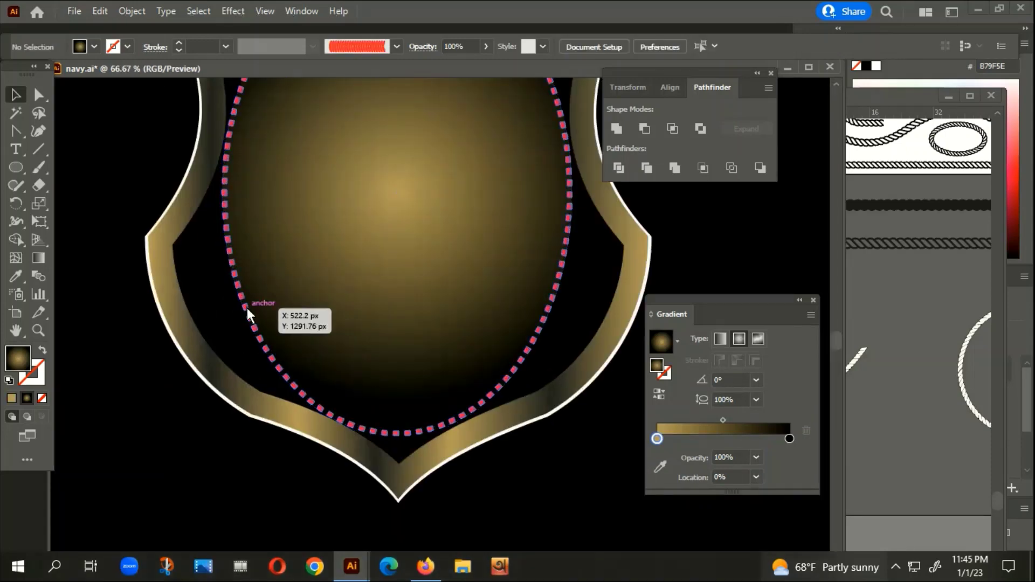
pyautogui.click(248, 309)
pyautogui.scroll(-3, 266, 306)
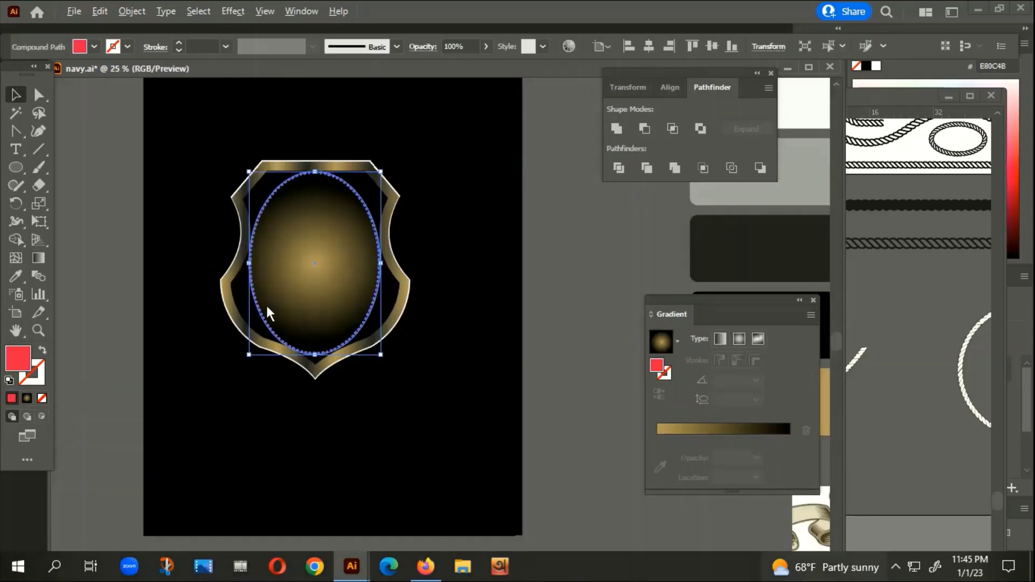
# Step: Recolour the dashed border tan gold (B79F5E) from the swatch
pyautogui.moveTo(405, 446); pyautogui.dragTo(284, 392)
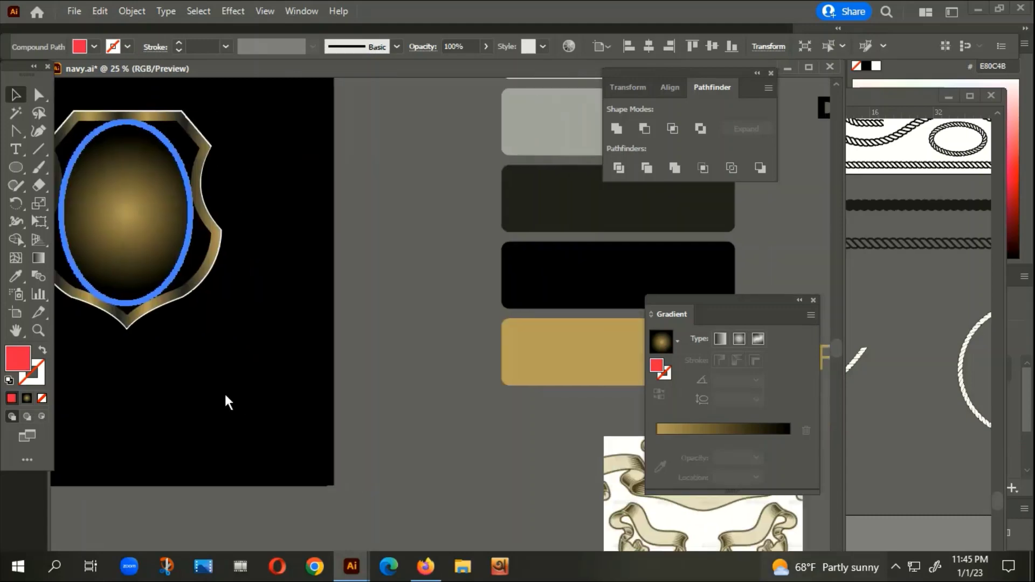
pyautogui.press('i')
pyautogui.click(592, 343)
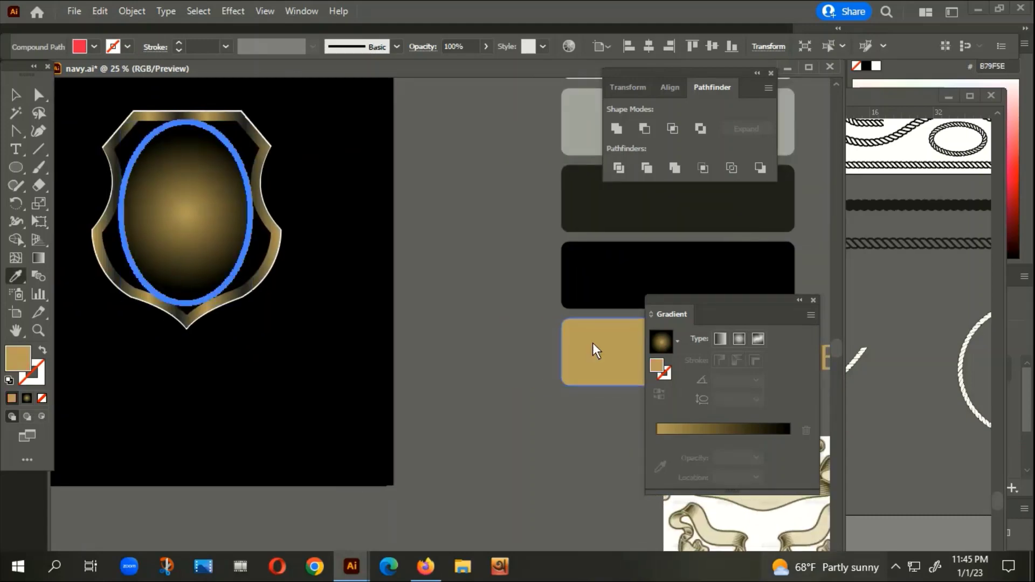
pyautogui.click(15, 94)
pyautogui.click(323, 327)
# Step: Marquee-select all the shield pieces and group them
pyautogui.scroll(-1, 332, 326)
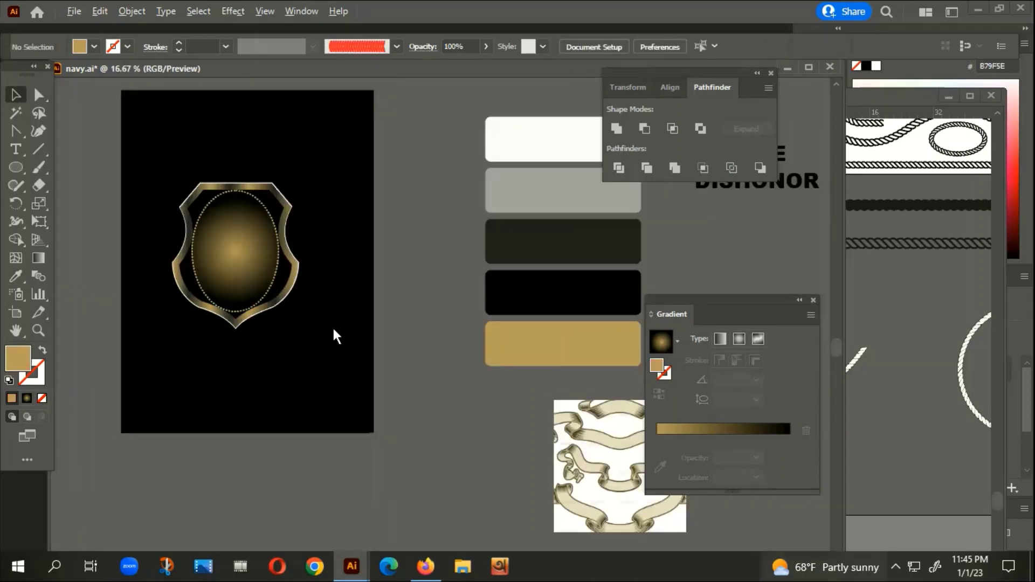
pyautogui.scroll(-1, 332, 325)
pyautogui.scroll(-1, 372, 336)
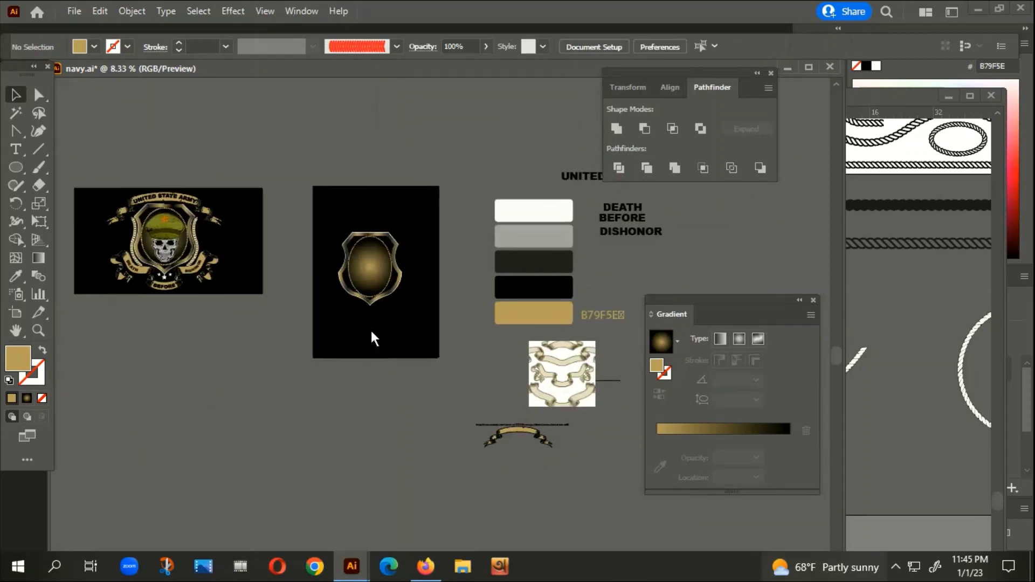
pyautogui.moveTo(317, 185); pyautogui.dragTo(407, 328)
pyautogui.rightClick(397, 253)
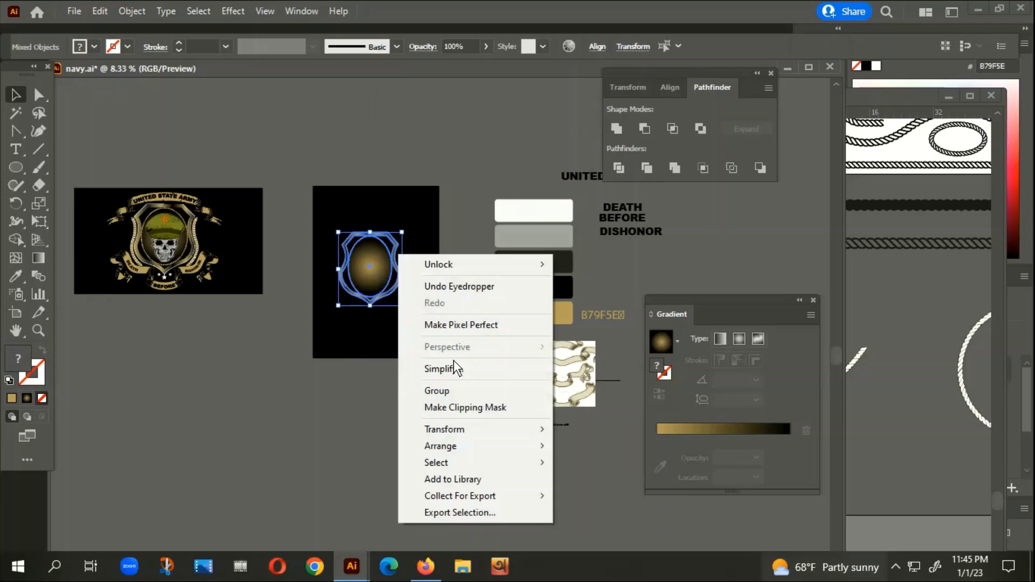
pyautogui.click(446, 389)
pyautogui.click(391, 356)
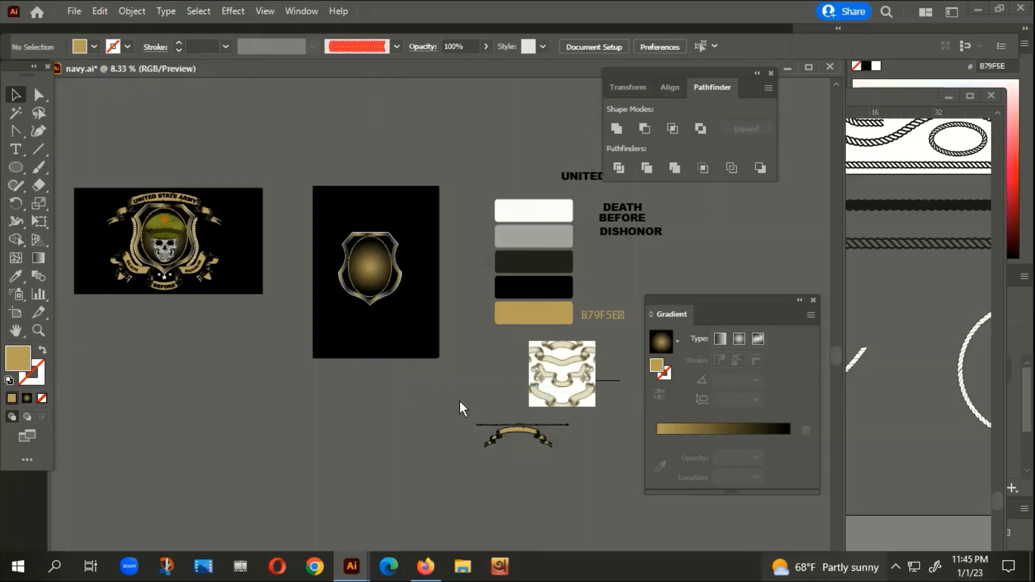
# Step: Pan the view to bring the ribbon reference image into sight
pyautogui.moveTo(459, 401); pyautogui.dragTo(391, 272)
pyautogui.scroll(5, 519, 286)
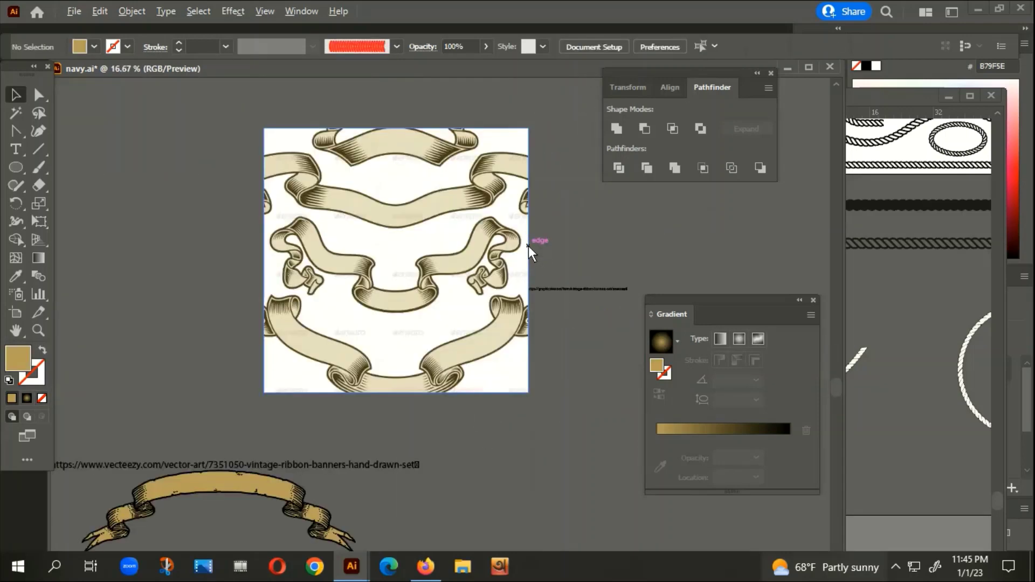
pyautogui.moveTo(571, 309); pyautogui.dragTo(618, 278)
pyautogui.scroll(-2, 555, 322)
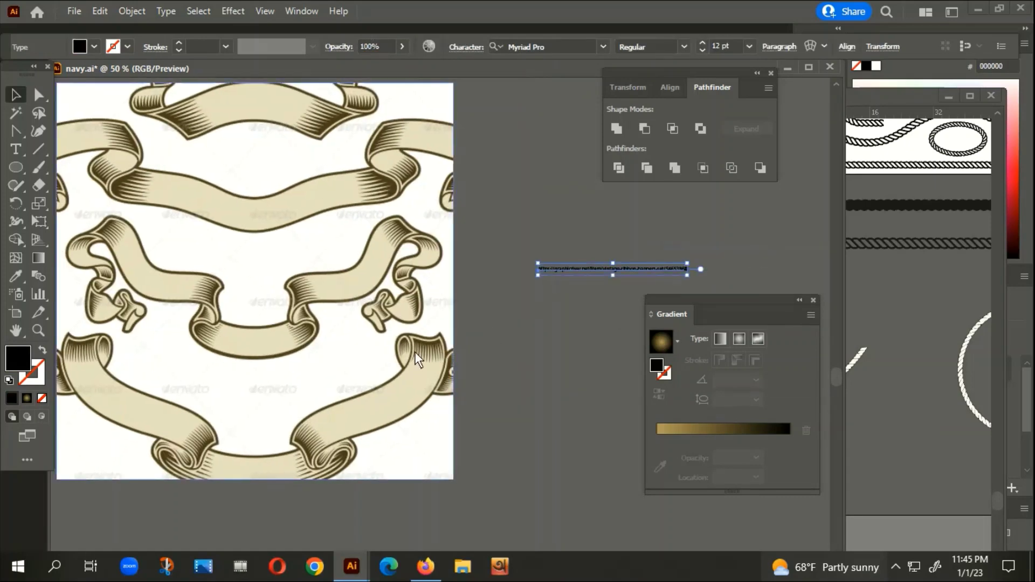
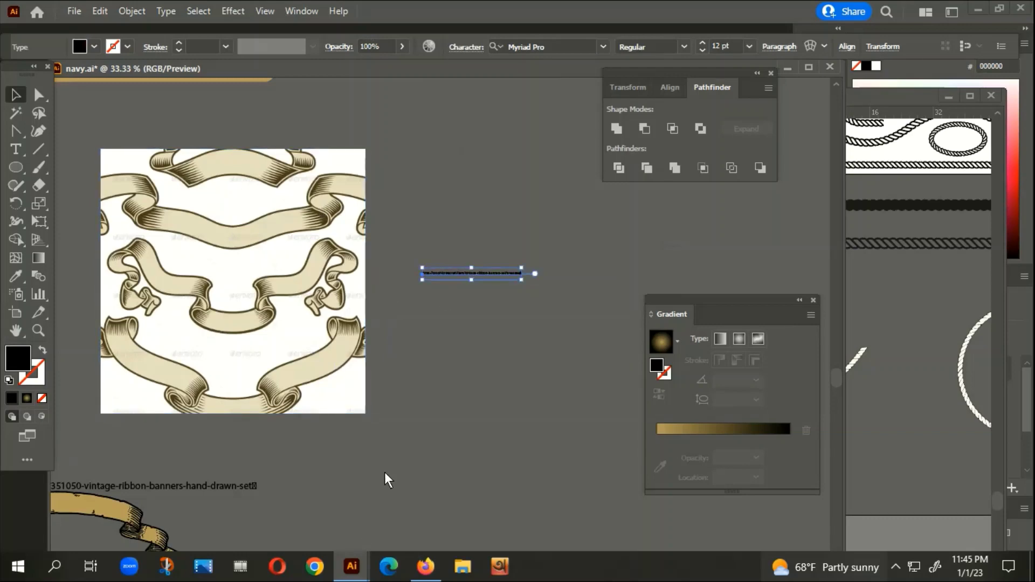
# Step: Load the Vintage Ribbon Banners Set page from the pasted GraphicRiver link in a new Firefox tab
pyautogui.click(425, 571)
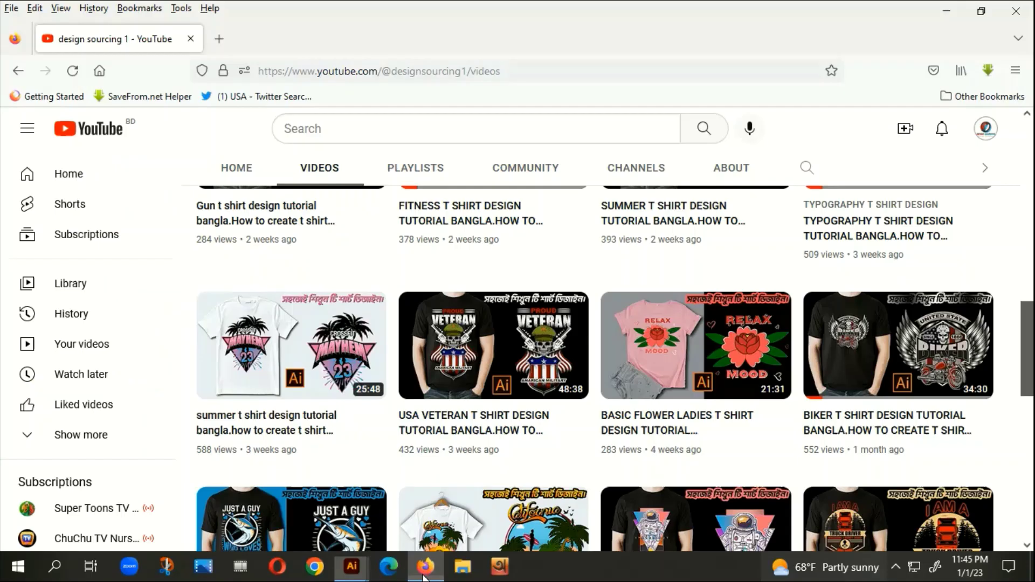
pyautogui.click(226, 38)
pyautogui.click(291, 72)
pyautogui.write('https://graphicriver.net/item/vintage-ribbon-banners-set/5465386')
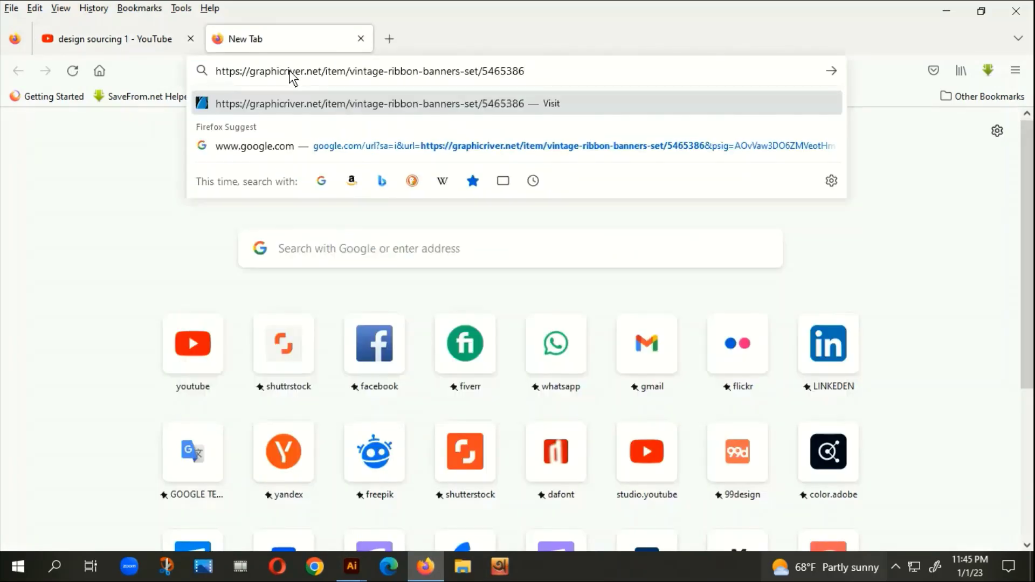
pyautogui.press('Return')
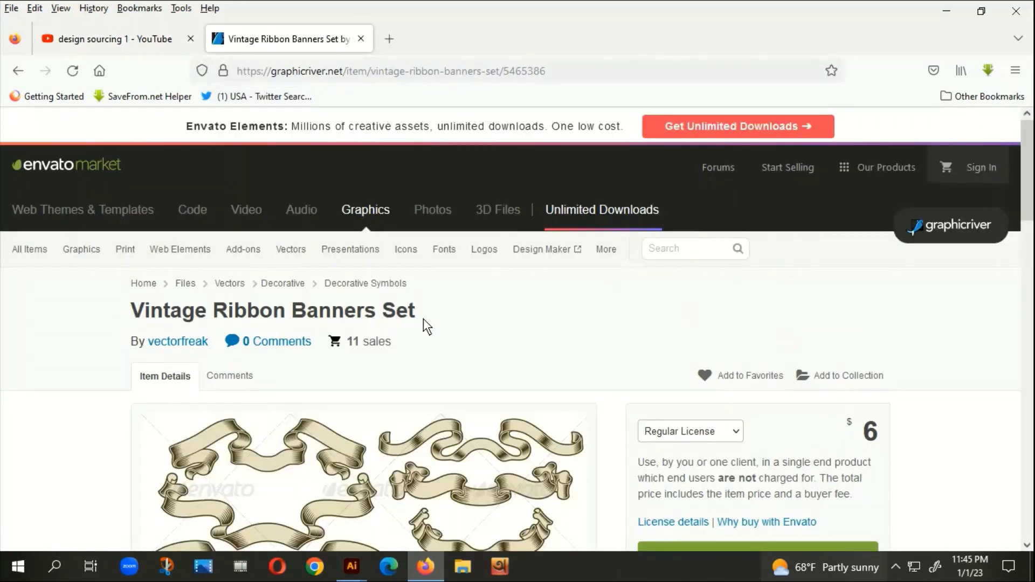
# Step: Copy the enlarged ribbon preview image and bring the navy.ai document back to the front
pyautogui.scroll(-4, 496, 315)
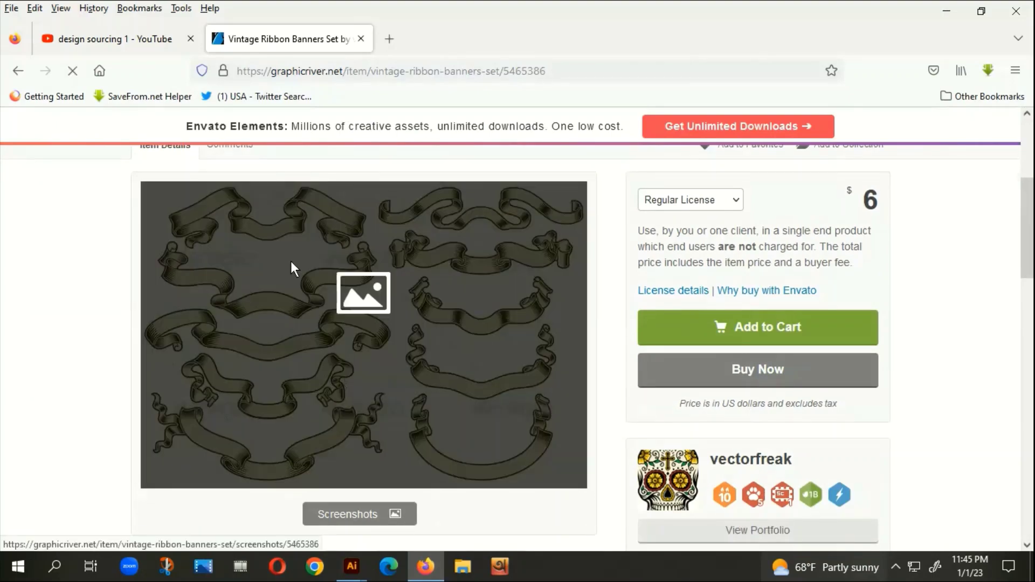
pyautogui.click(291, 261)
pyautogui.rightClick(482, 226)
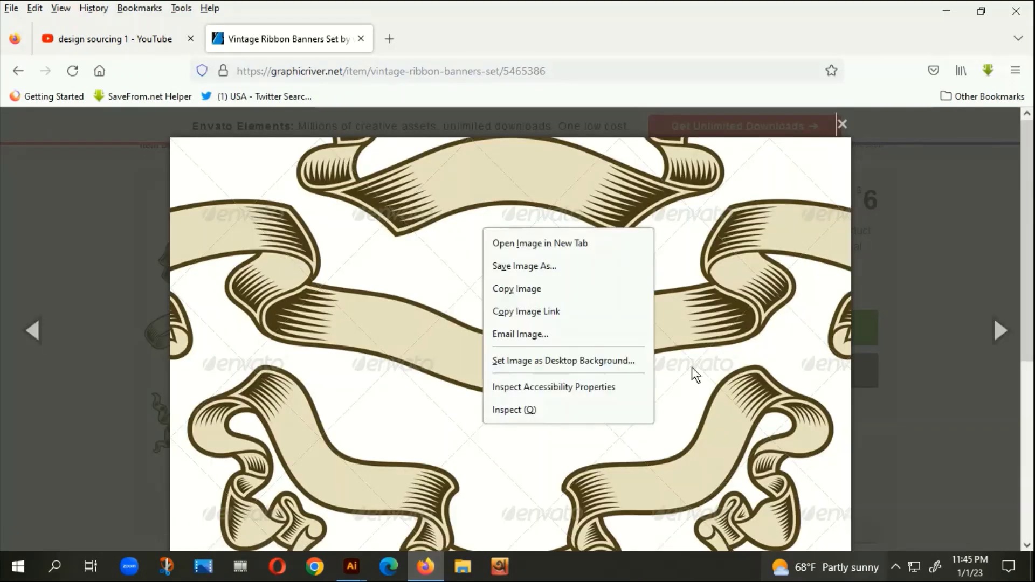
pyautogui.click(528, 287)
pyautogui.scroll(-3, 413, 255)
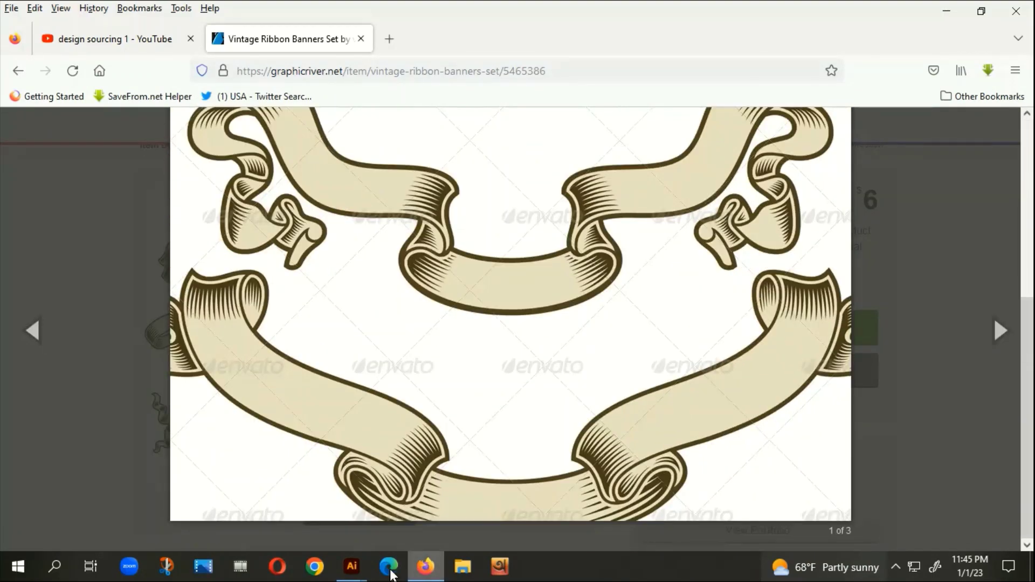
pyautogui.click(352, 566)
pyautogui.click(357, 490)
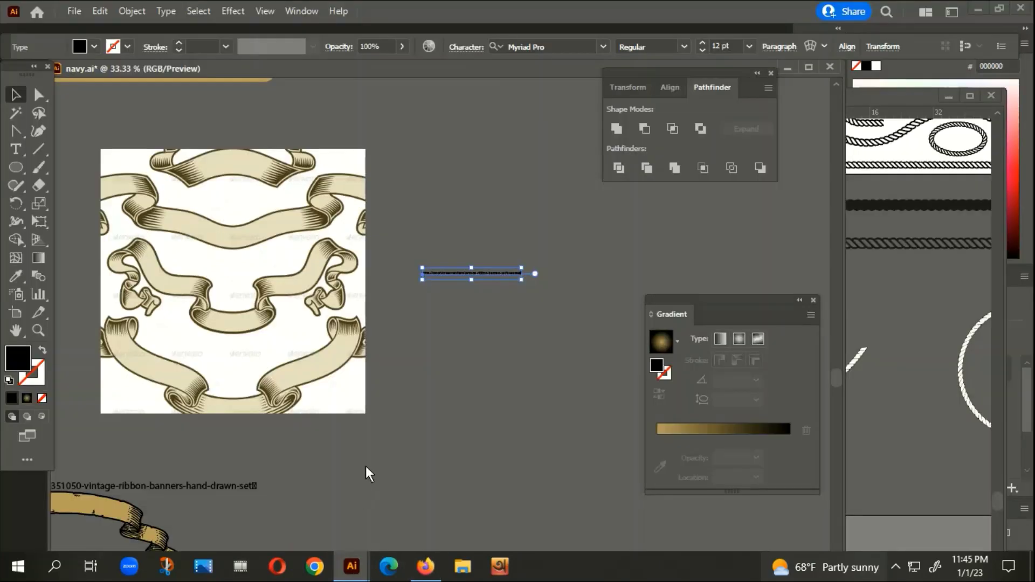
# Step: Paste the ribbon preview image into navy.ai and position it at the lower left
pyautogui.hotkey('ctrl', 'v')
pyautogui.hotkey('ctrl', '-')
pyautogui.hotkey('ctrl', '-')
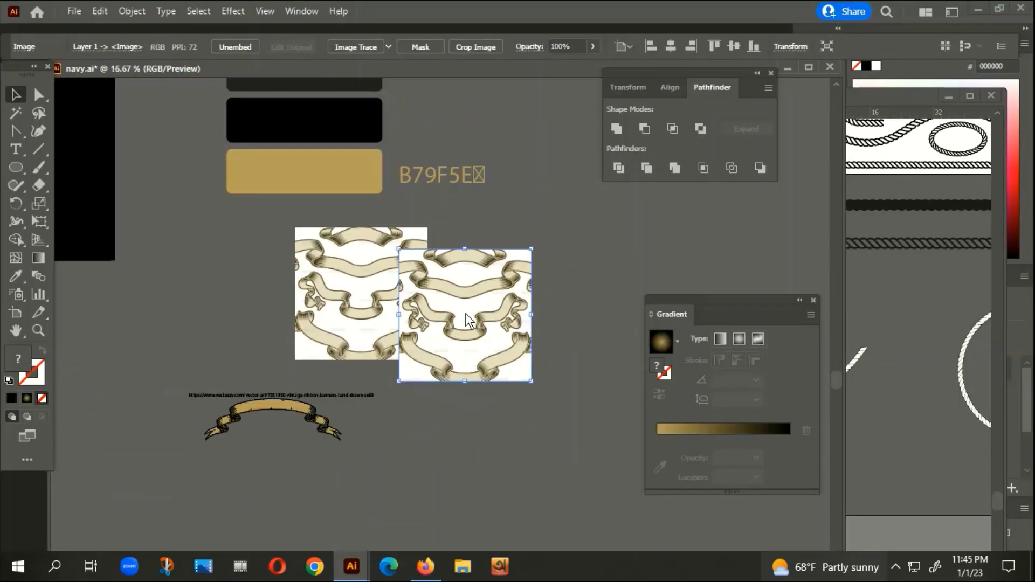
pyautogui.moveTo(466, 324); pyautogui.dragTo(117, 392)
pyautogui.moveTo(437, 312); pyautogui.dragTo(358, 325)
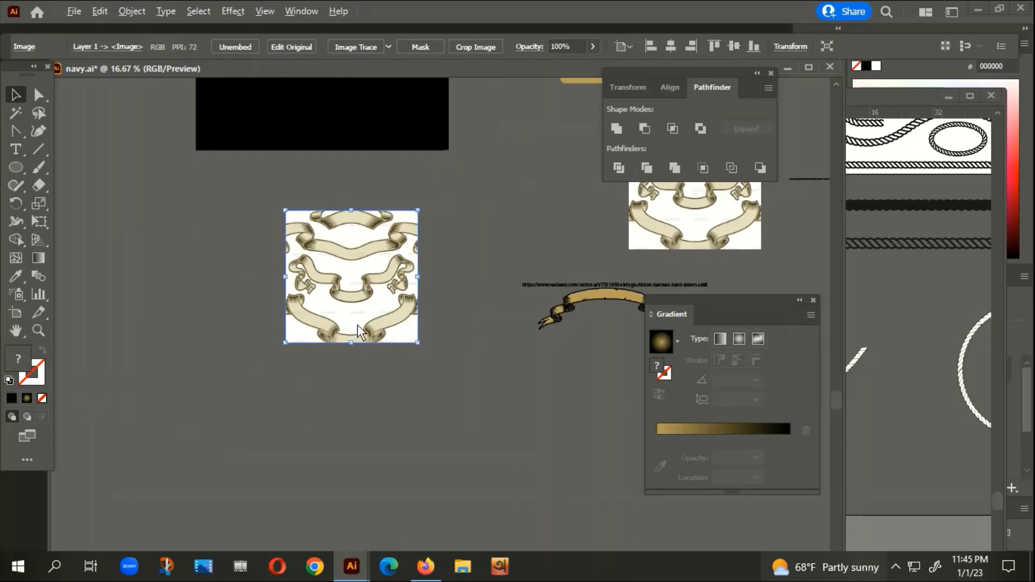
pyautogui.hotkey('ctrl', '+')
pyautogui.hotkey('ctrl', '+')
pyautogui.hotkey('ctrl', '+')
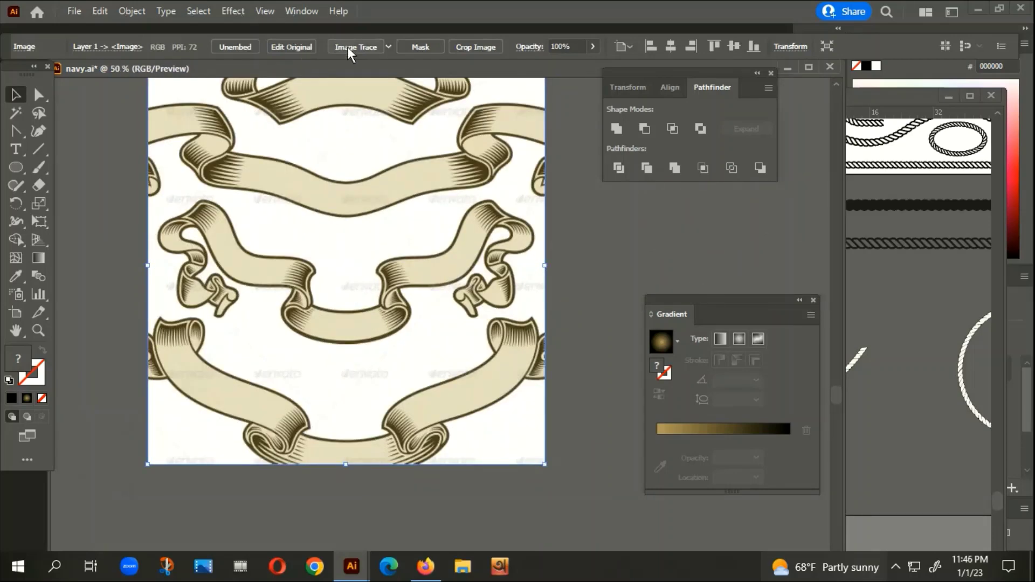
# Step: Image Trace the ribbon preview and ungroup the traced artwork
pyautogui.click(348, 48)
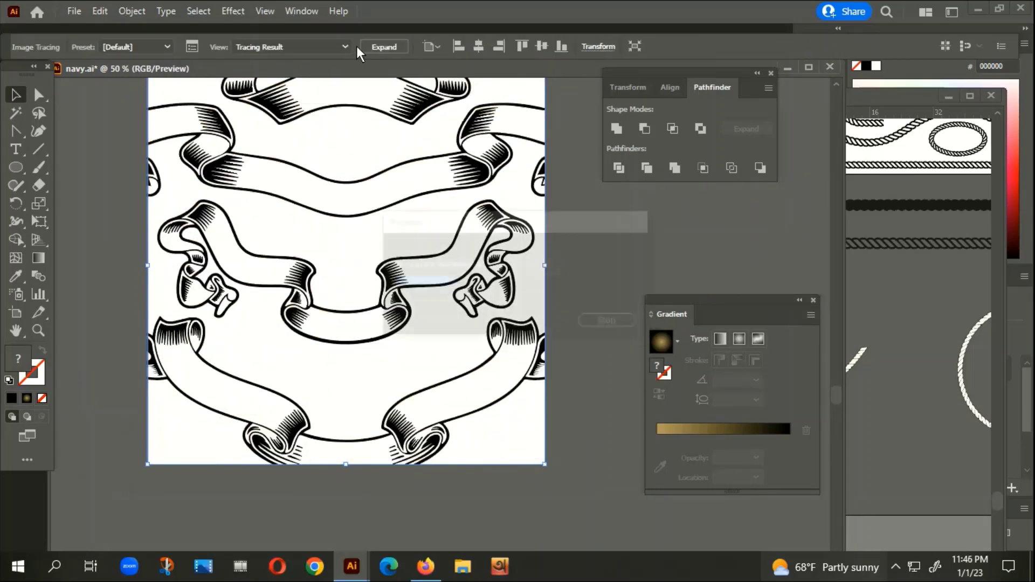
pyautogui.rightClick(383, 119)
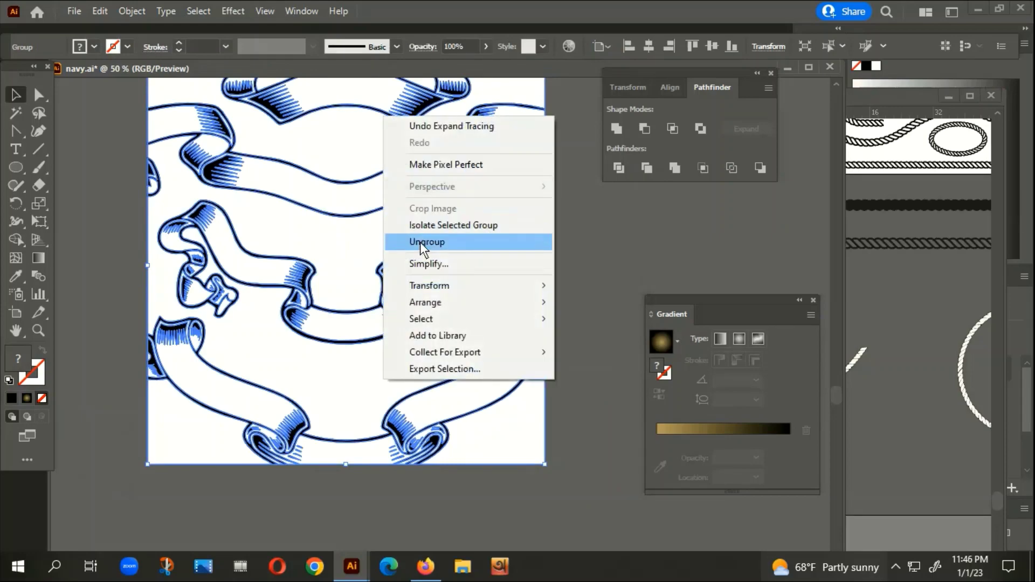
pyautogui.click(420, 240)
pyautogui.click(600, 293)
# Step: Delete the white background, other ribbons, tail pieces and hatch leftovers, keeping one curled ribbon
pyautogui.moveTo(123, 460); pyautogui.dragTo(515, 373)
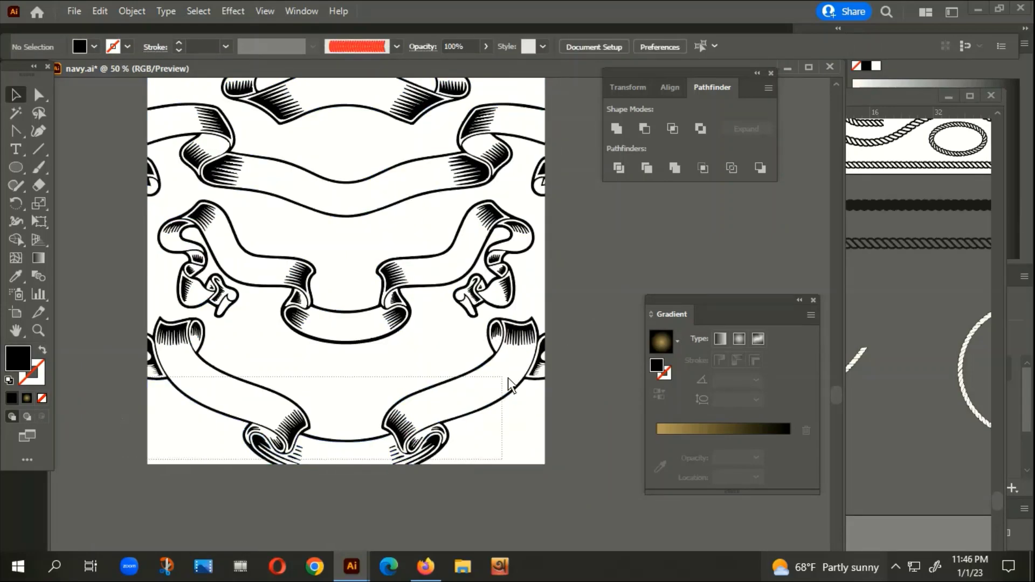
pyautogui.press('Delete')
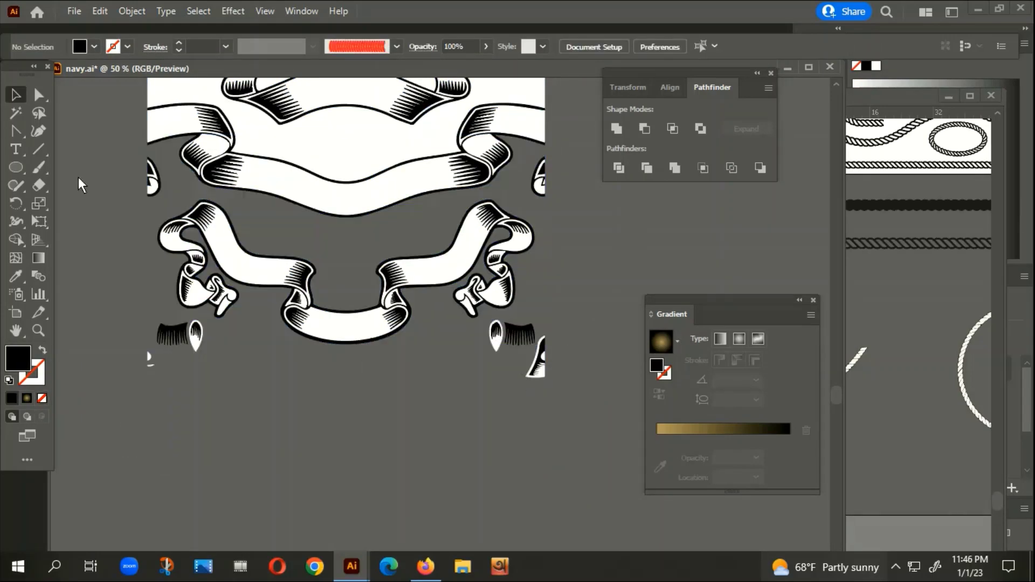
pyautogui.click(328, 111)
pyautogui.press('Delete')
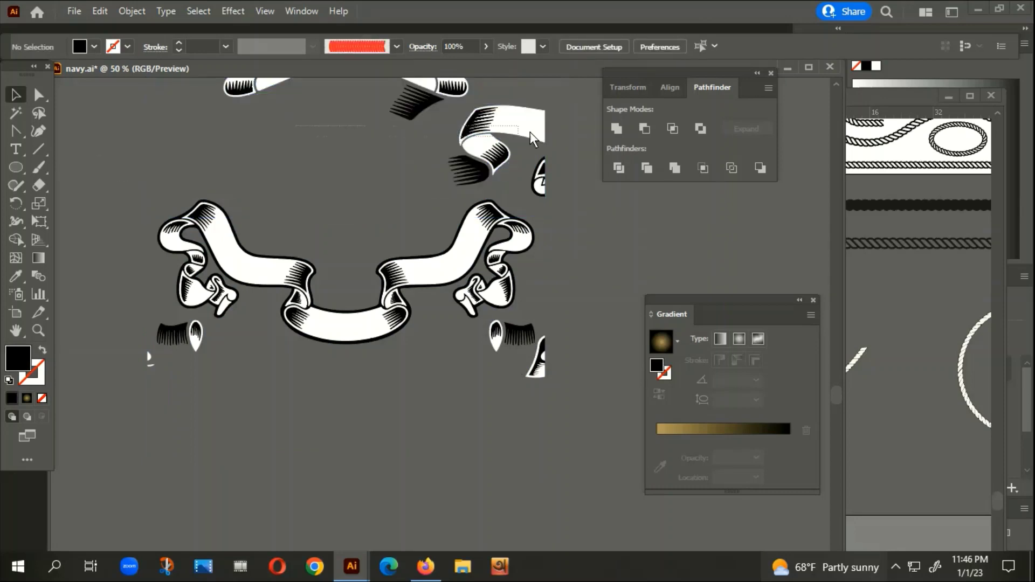
pyautogui.click(195, 338)
pyautogui.press('Delete')
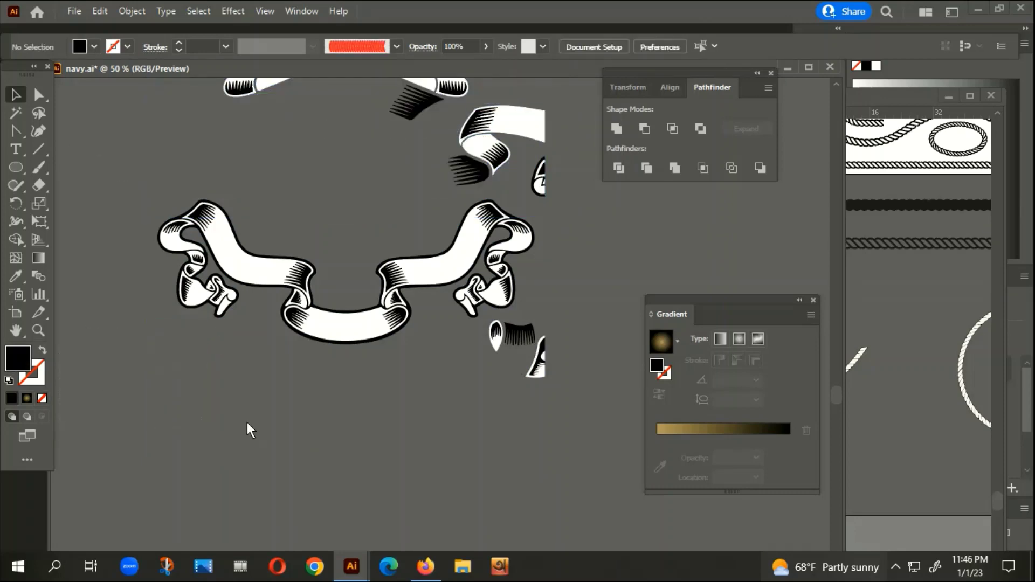
pyautogui.moveTo(588, 336); pyautogui.dragTo(488, 396)
pyautogui.press('Delete')
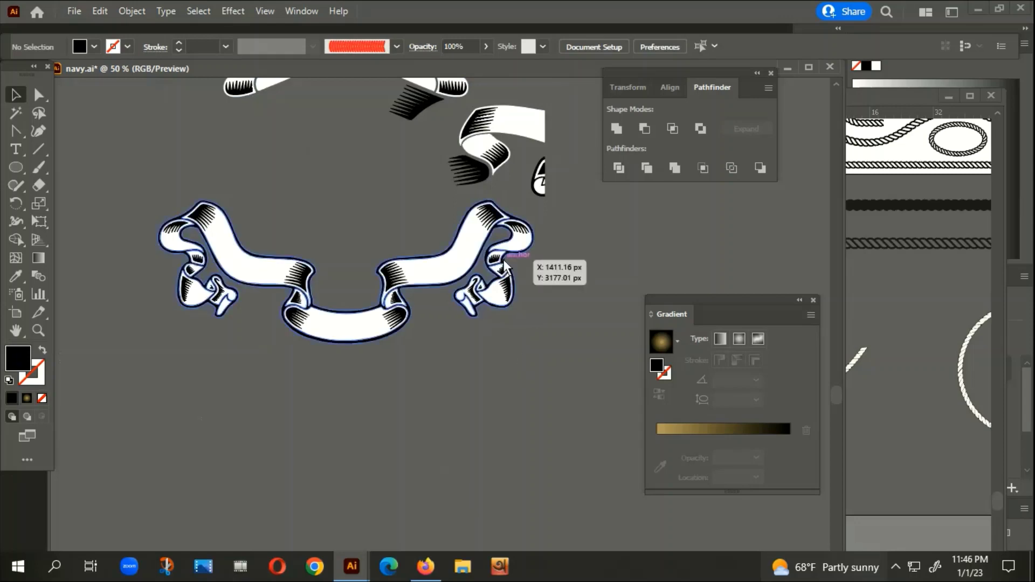
pyautogui.scroll(2, 542, 317)
pyautogui.scroll(1, 542, 317)
pyautogui.moveTo(302, 140); pyautogui.dragTo(651, 253)
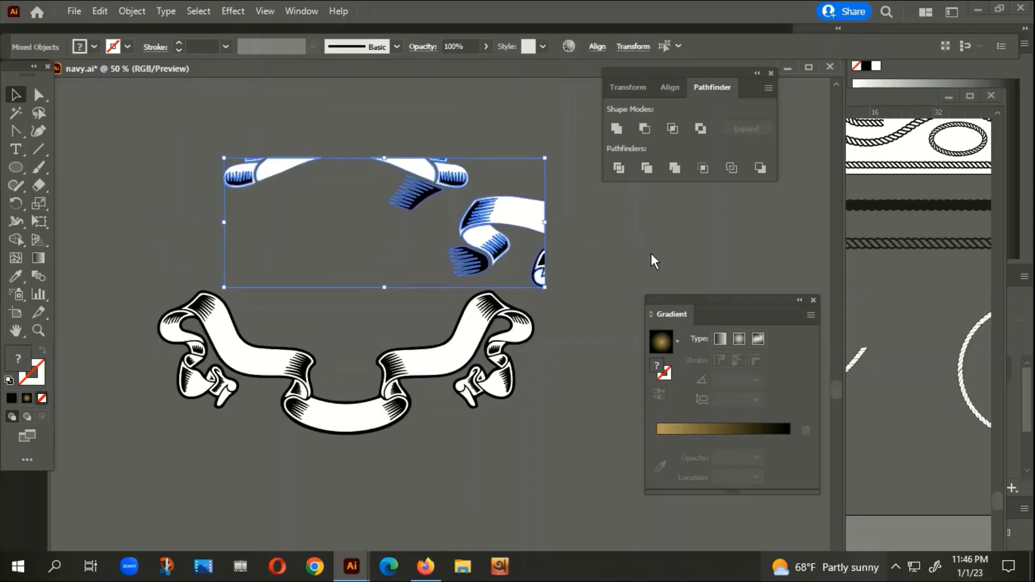
pyautogui.press('Delete')
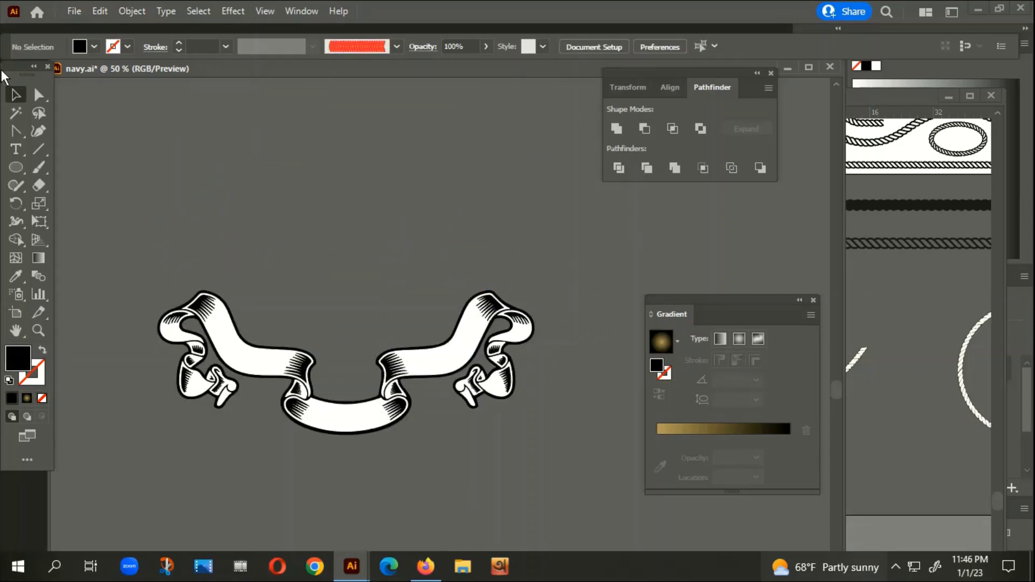
# Step: Select the ribbon's white fills, then delete the leftover skull emblem and shield artwork
pyautogui.click(16, 114)
pyautogui.click(218, 329)
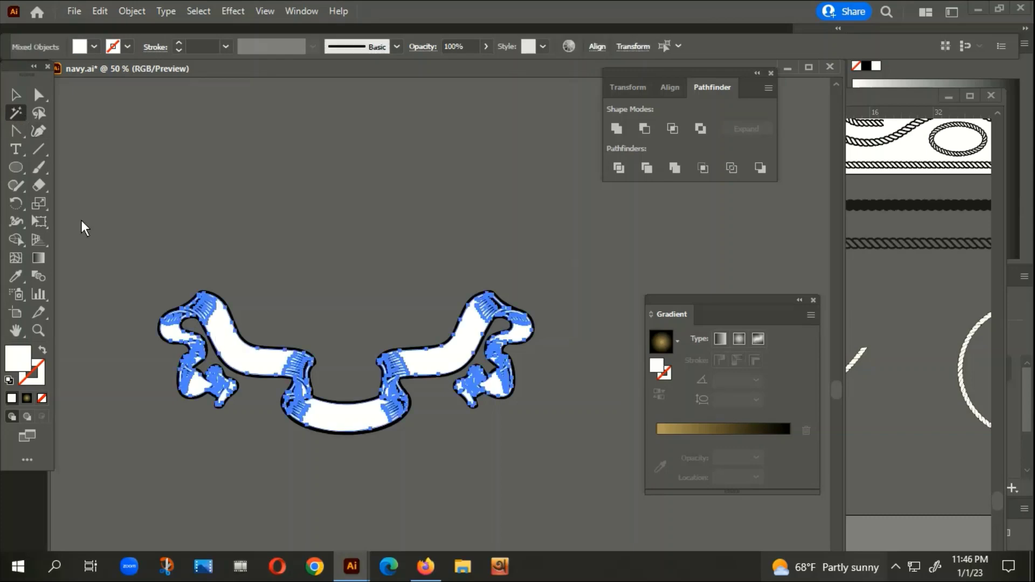
pyautogui.click(13, 96)
pyautogui.scroll(-4, 332, 345)
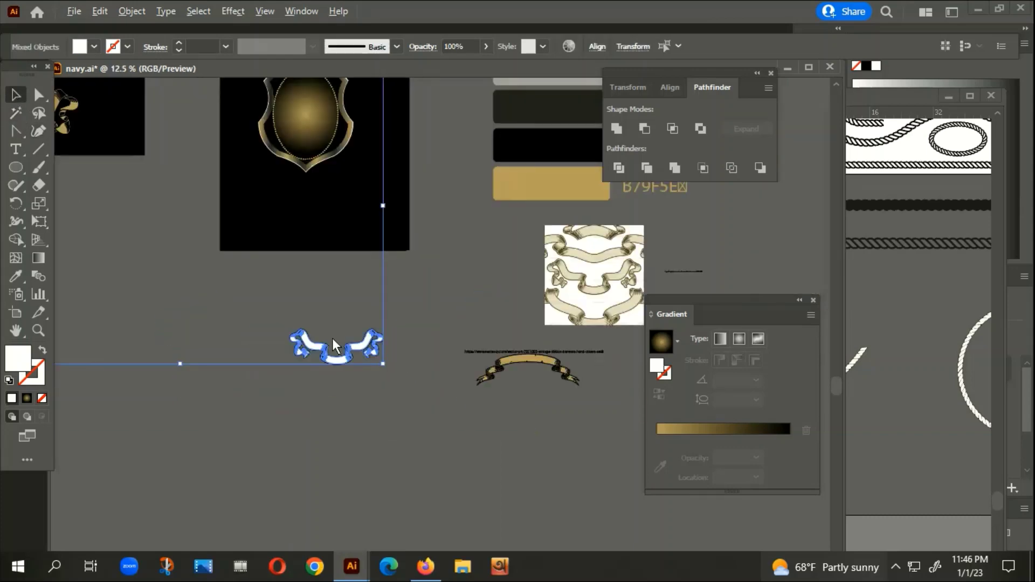
pyautogui.scroll(-2, 332, 339)
pyautogui.scroll(3, 219, 225)
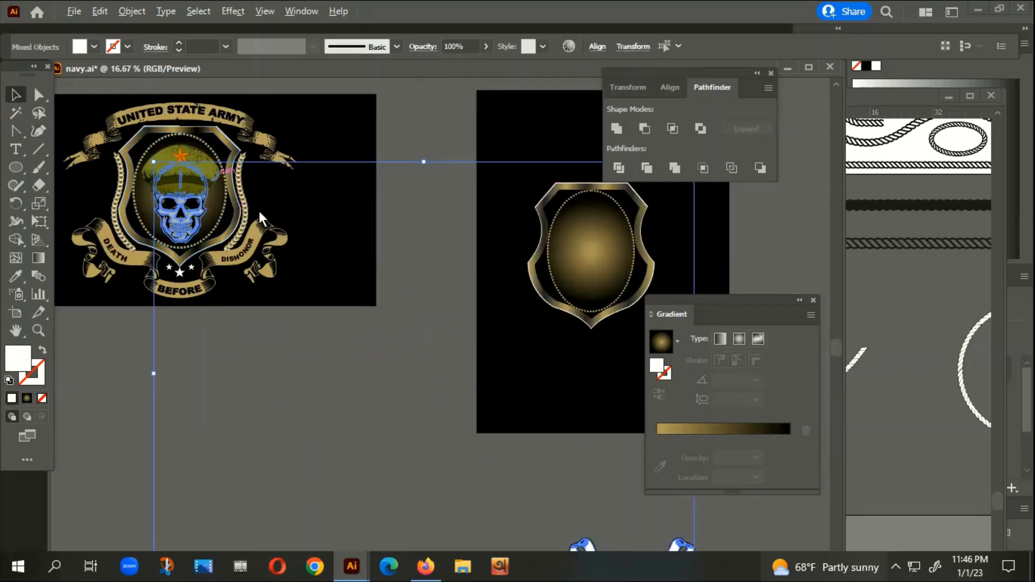
pyautogui.scroll(-2, 320, 296)
pyautogui.click(307, 338)
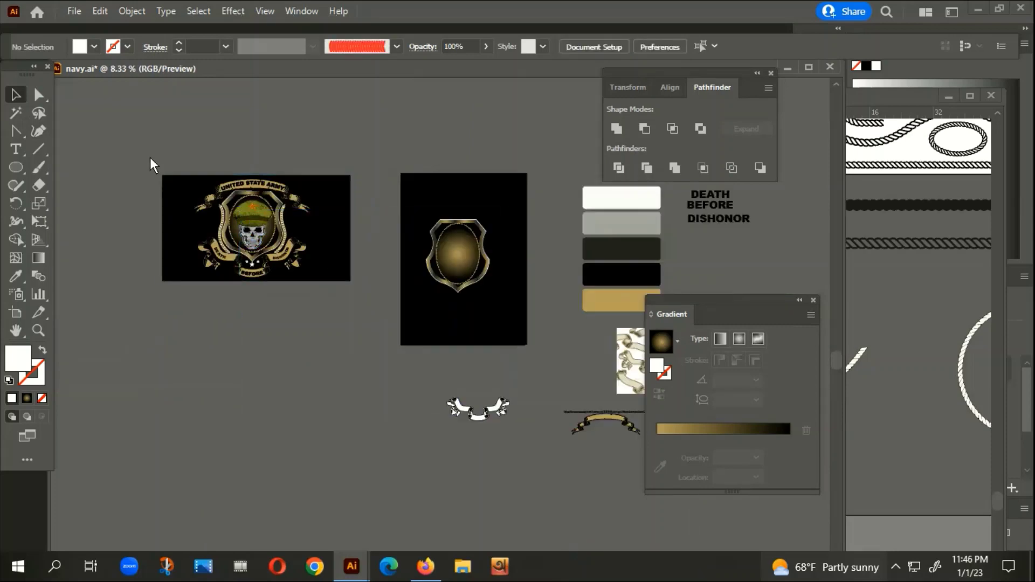
pyautogui.click(474, 276)
pyautogui.press('Delete')
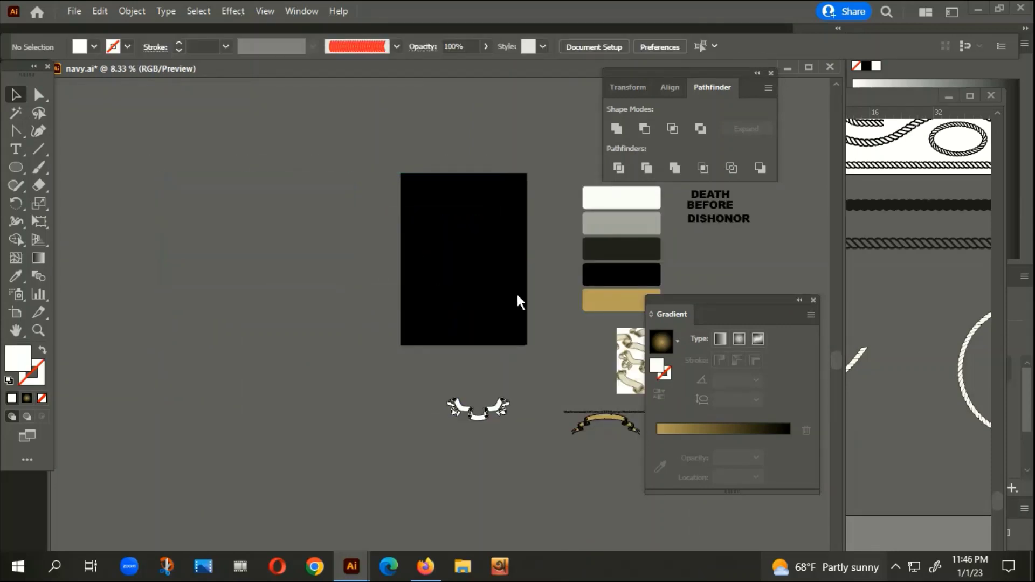
# Step: Group the ribbon's white and hatching pieces into one object
pyautogui.scroll(-1, 502, 460)
pyautogui.scroll(-1, 497, 348)
pyautogui.scroll(5, 496, 348)
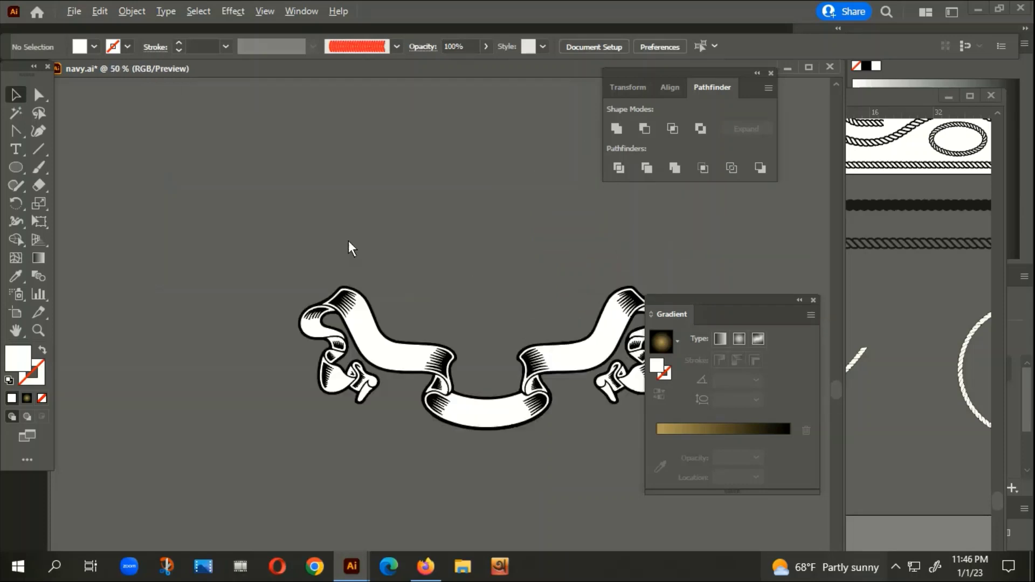
pyautogui.click(373, 335)
pyautogui.click(16, 95)
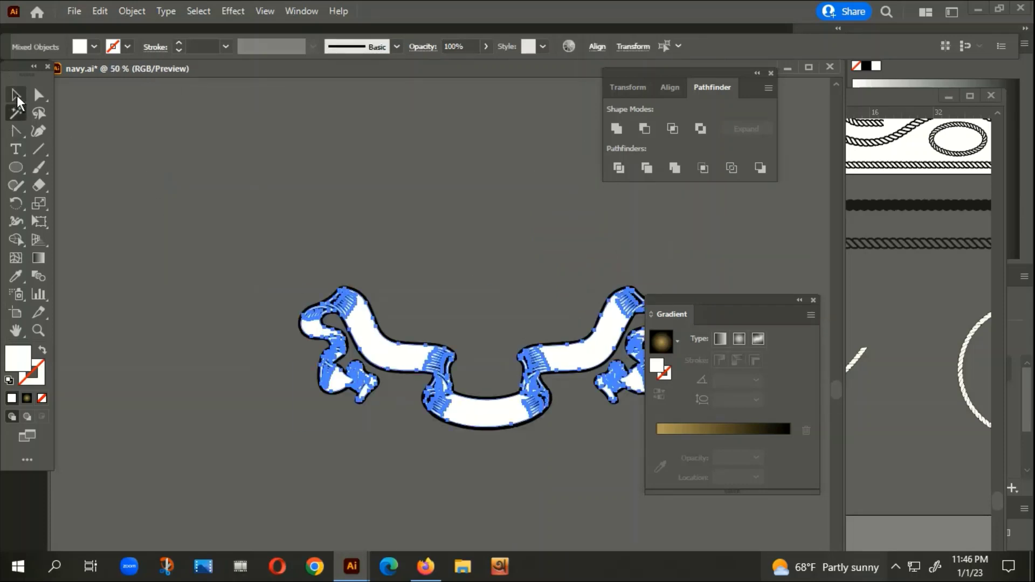
pyautogui.click(391, 332)
pyautogui.rightClick(381, 353)
pyautogui.click(420, 219)
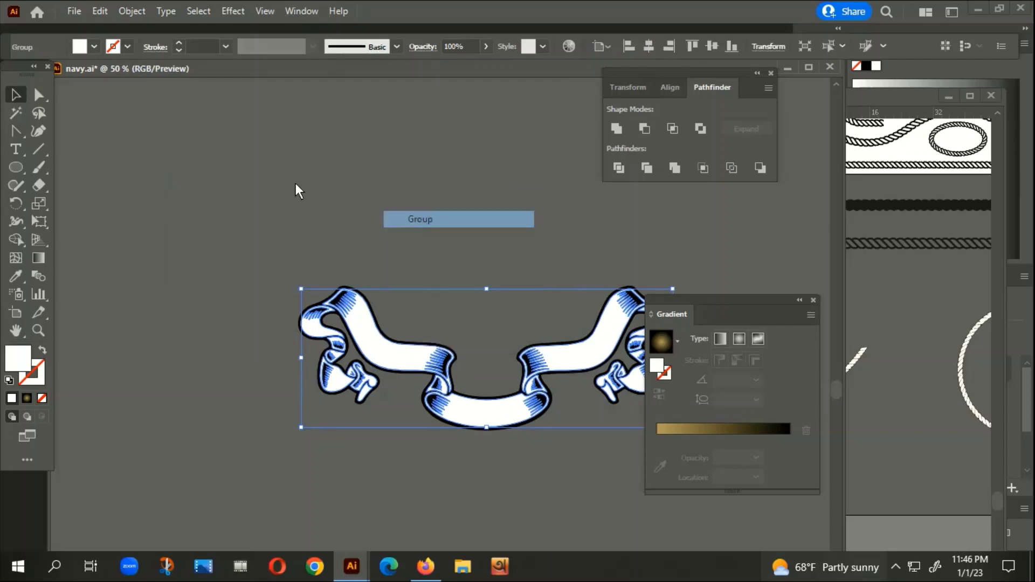
# Step: Select all the ribbon's black outline shapes by similar colour and group them
pyautogui.click(15, 112)
pyautogui.scroll(2, 408, 382)
pyautogui.scroll(1, 409, 383)
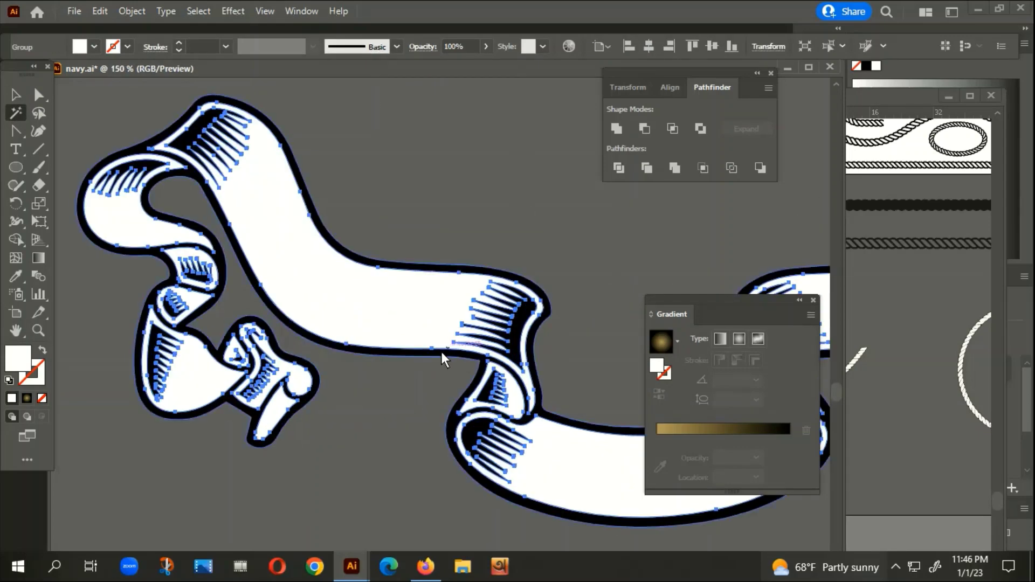
pyautogui.click(420, 355)
pyautogui.click(16, 96)
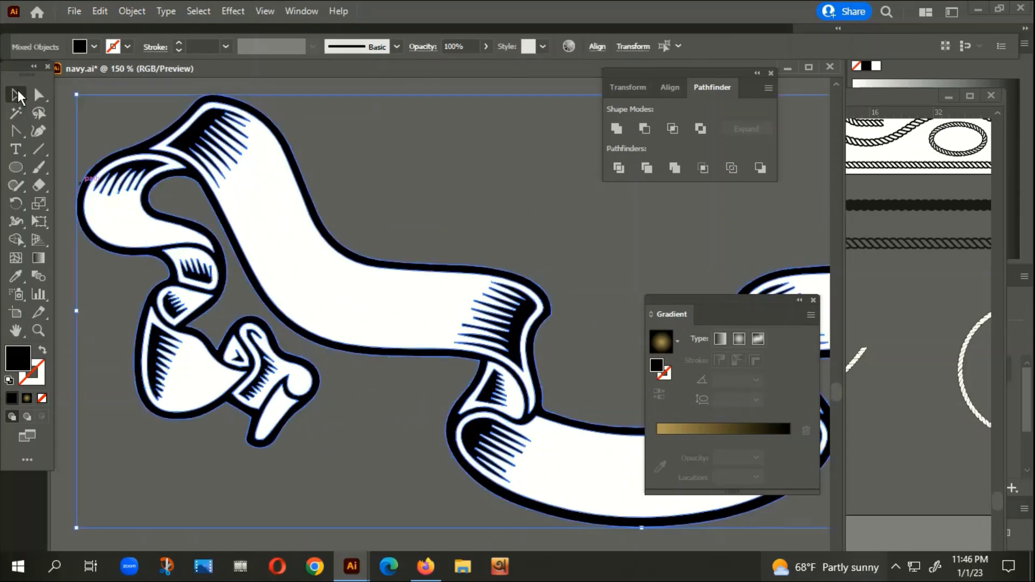
pyautogui.click(367, 349)
pyautogui.scroll(-4, 367, 350)
pyautogui.rightClick(352, 348)
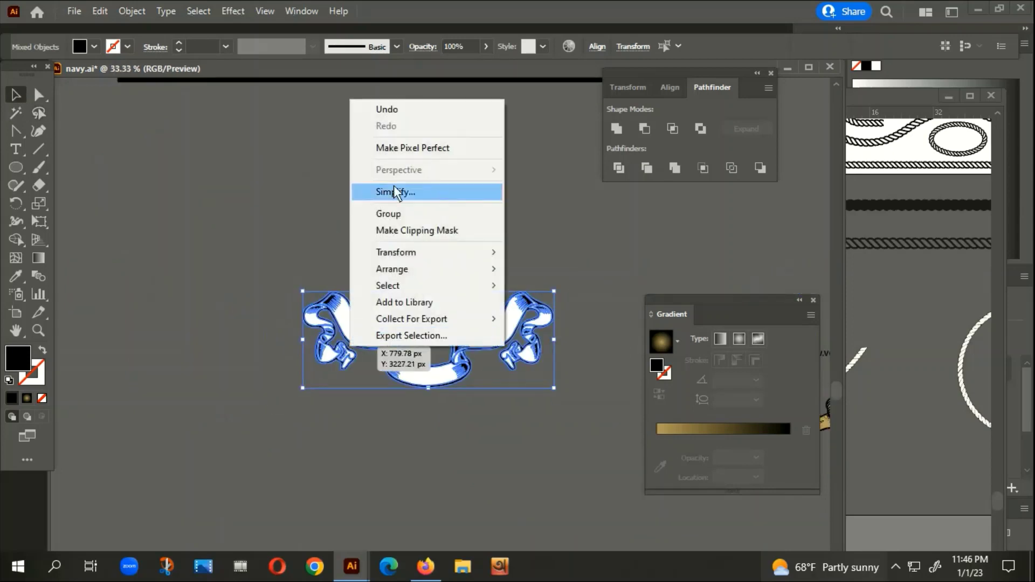
pyautogui.click(381, 212)
# Step: Move the black outline group onto the white ribbon and deselect
pyautogui.click(400, 297)
pyautogui.moveTo(358, 330)
pyautogui.mouseDown()
pyautogui.moveTo(399, 229)
pyautogui.moveTo(372, 329)
pyautogui.moveTo(357, 328)
pyautogui.mouseUp()
pyautogui.scroll(-3, 373, 328)
pyautogui.click(364, 415)
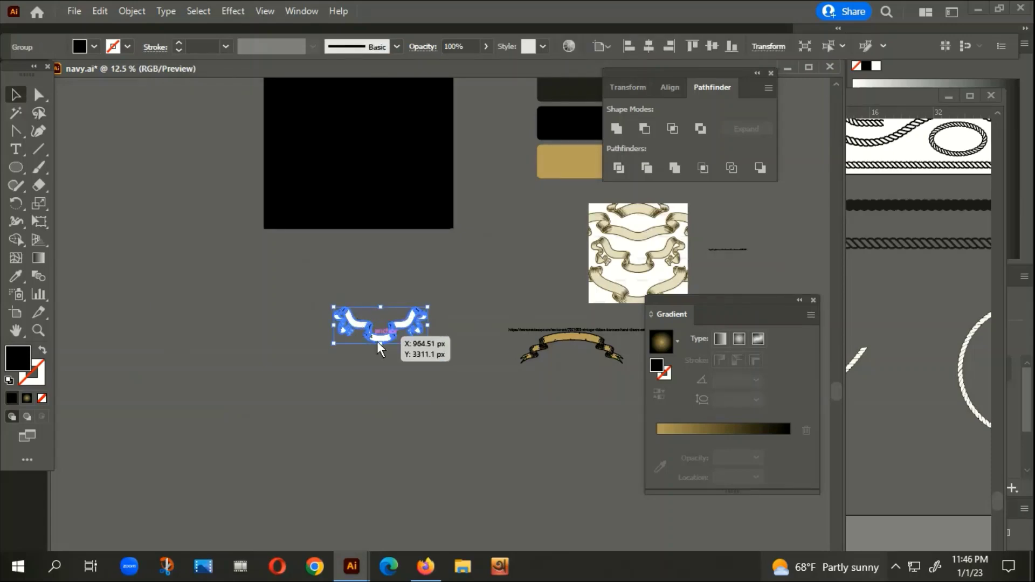
# Step: Sample the gold rectangle's colour with the Eyedropper, then reselect the ribbon group
pyautogui.press('i')
pyautogui.click(567, 167)
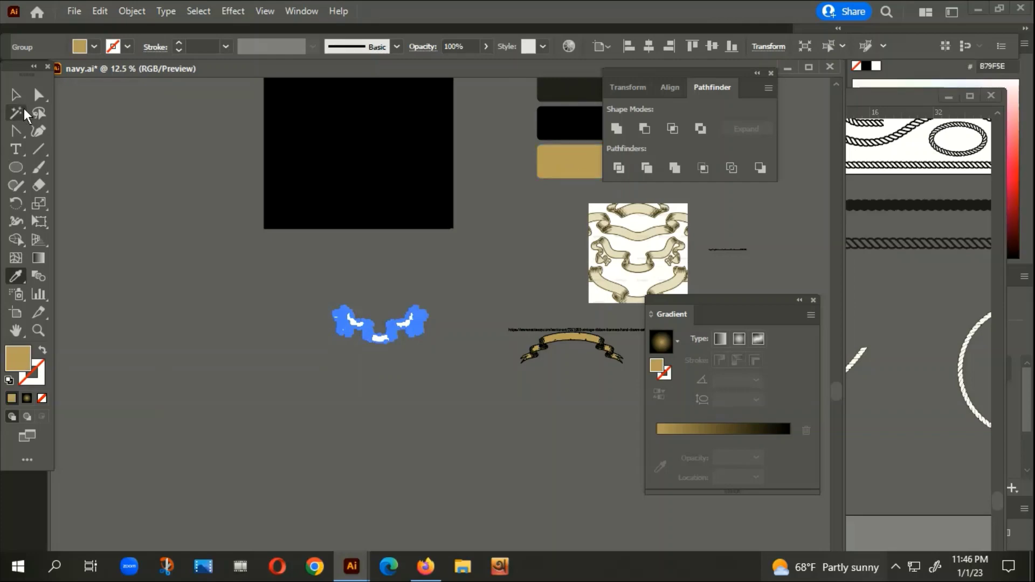
pyautogui.click(15, 94)
pyautogui.click(88, 252)
pyautogui.click(337, 334)
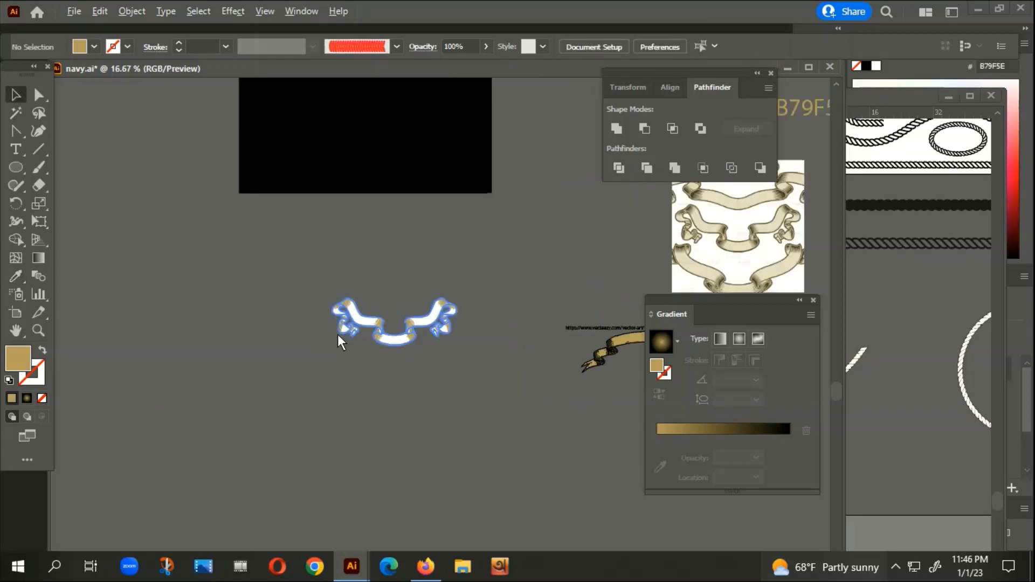
# Step: Fill the ribbon group with gold B79F5E sampled from the gold rectangle
pyautogui.hotkey('ctrl', '+')
pyautogui.hotkey('ctrl', '+')
pyautogui.hotkey('ctrl', '+')
pyautogui.hotkey('ctrl', '+')
pyautogui.hotkey('ctrl', '+')
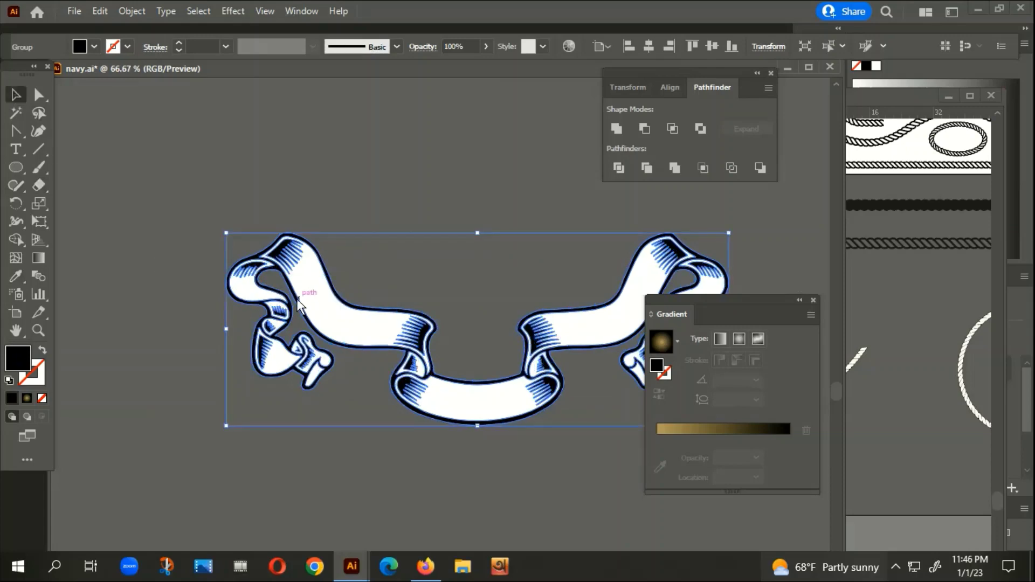
pyautogui.scroll(-2, 273, 335)
pyautogui.scroll(-2, 273, 335)
pyautogui.scroll(-1, 272, 334)
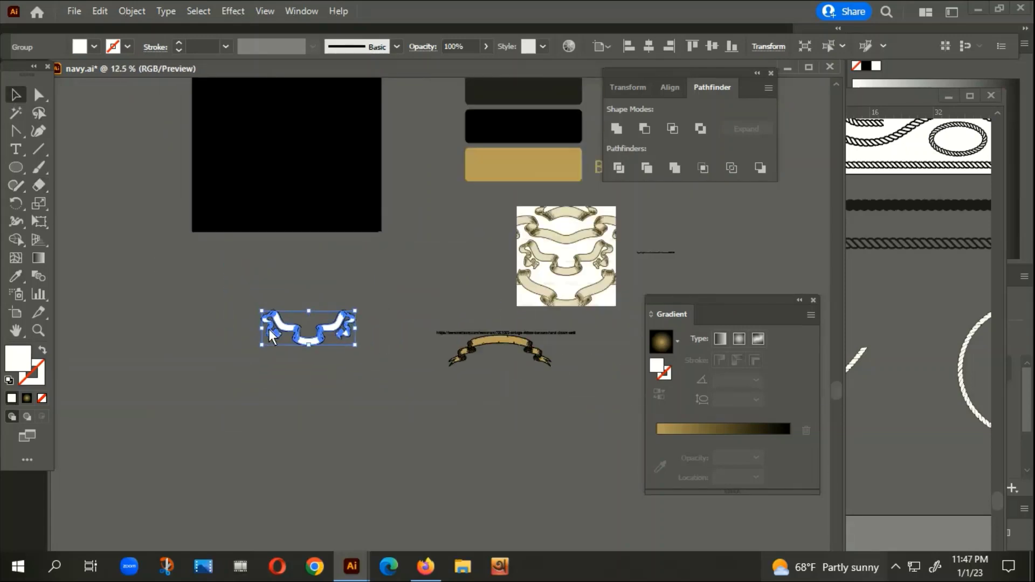
pyautogui.press('i')
pyautogui.click(492, 156)
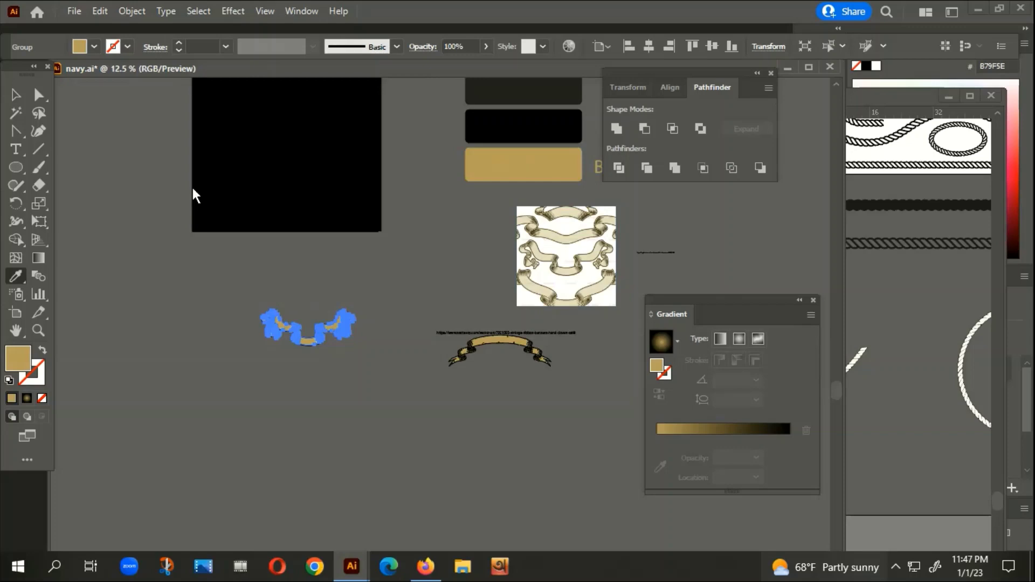
pyautogui.click(17, 95)
pyautogui.click(135, 264)
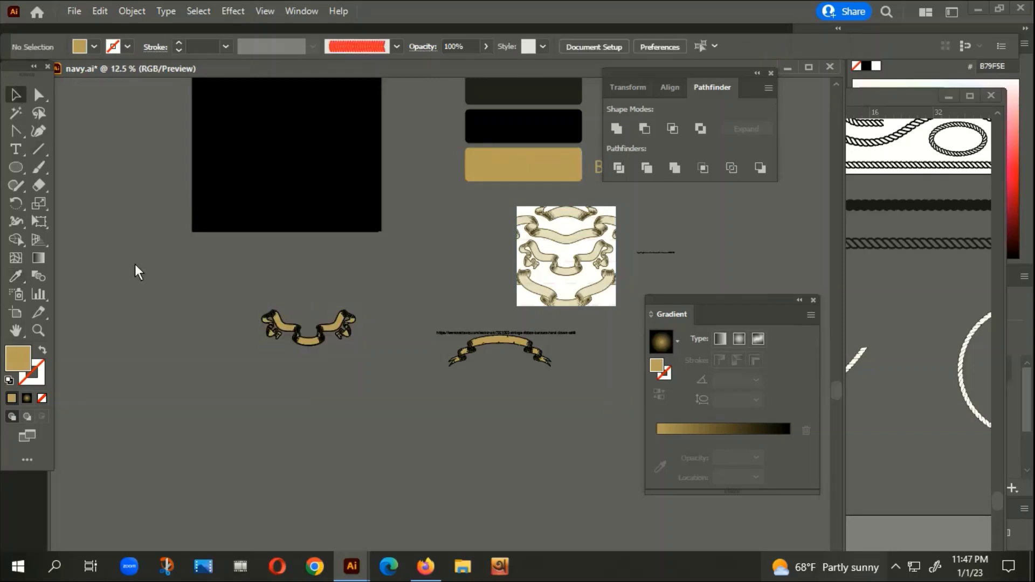
# Step: Reveal the hidden shield artwork and reselect the gold ribbon
pyautogui.hotkey('ctrl', 'f')
pyautogui.click(172, 241)
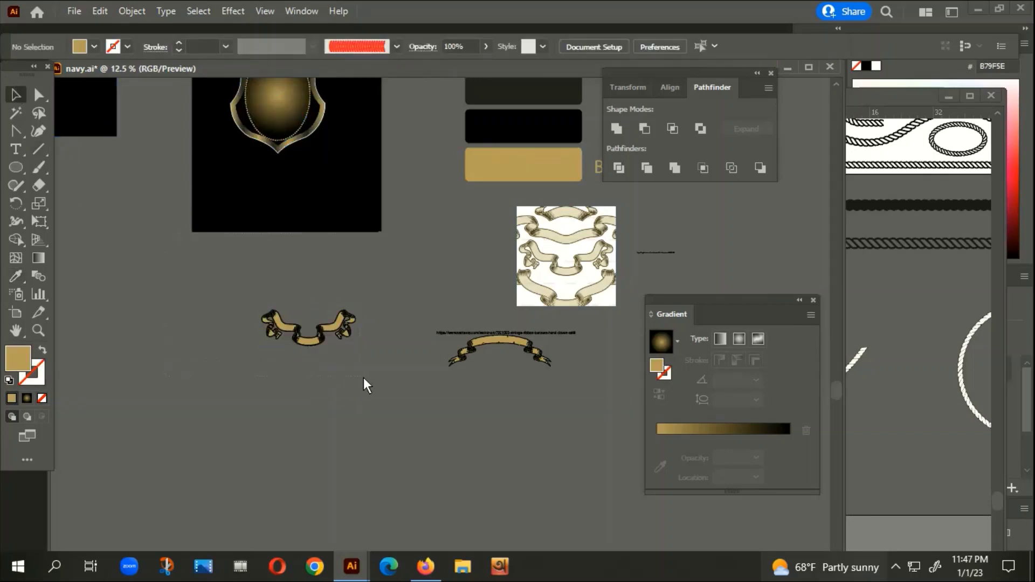
pyautogui.rightClick(347, 313)
pyautogui.click(374, 174)
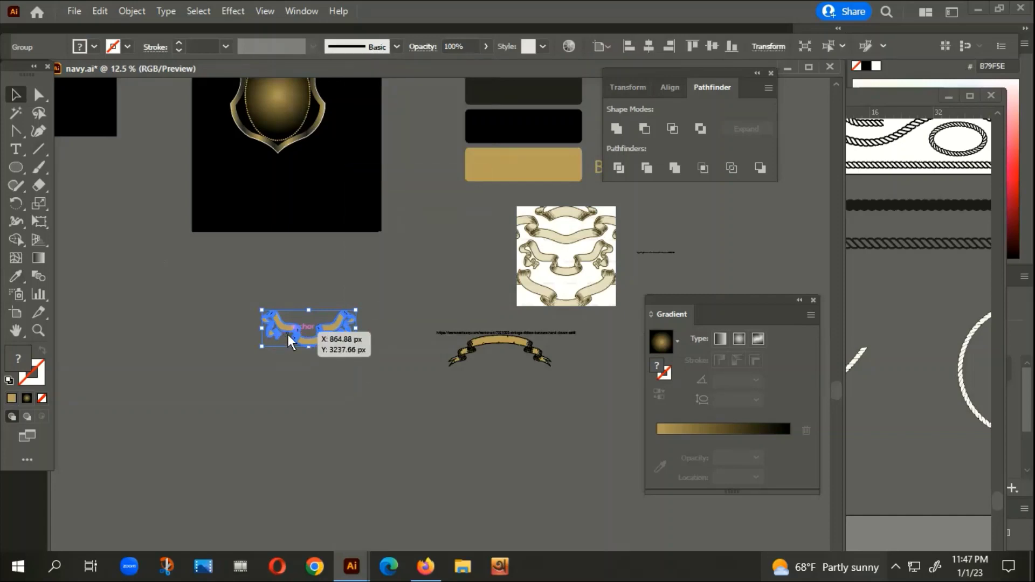
# Step: Move the ribbon under the shield and centre the shield horizontally and vertically on the artboard
pyautogui.moveTo(289, 335); pyautogui.dragTo(267, 155)
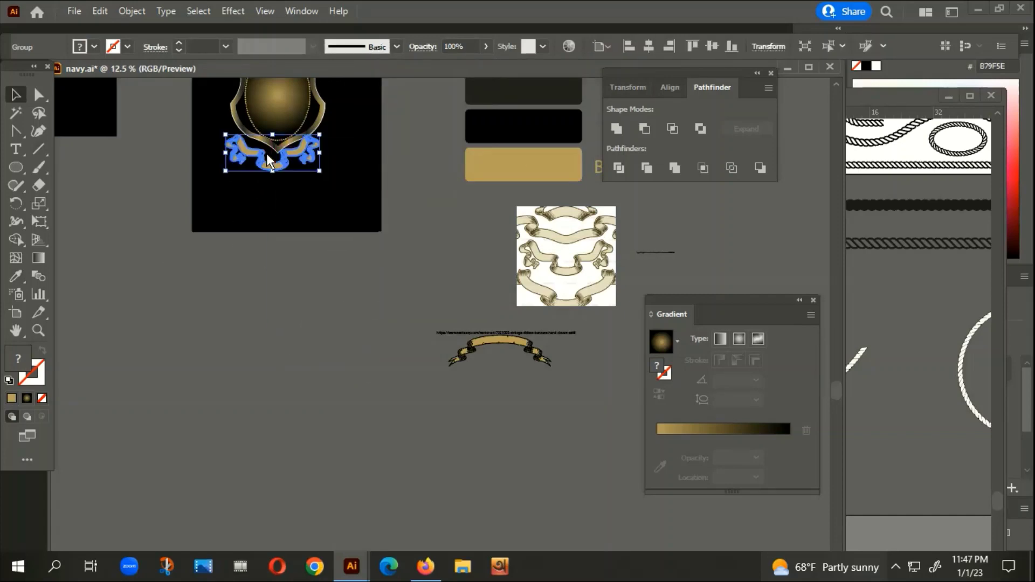
pyautogui.hotkey('ctrl', '+')
pyautogui.rightClick(392, 158)
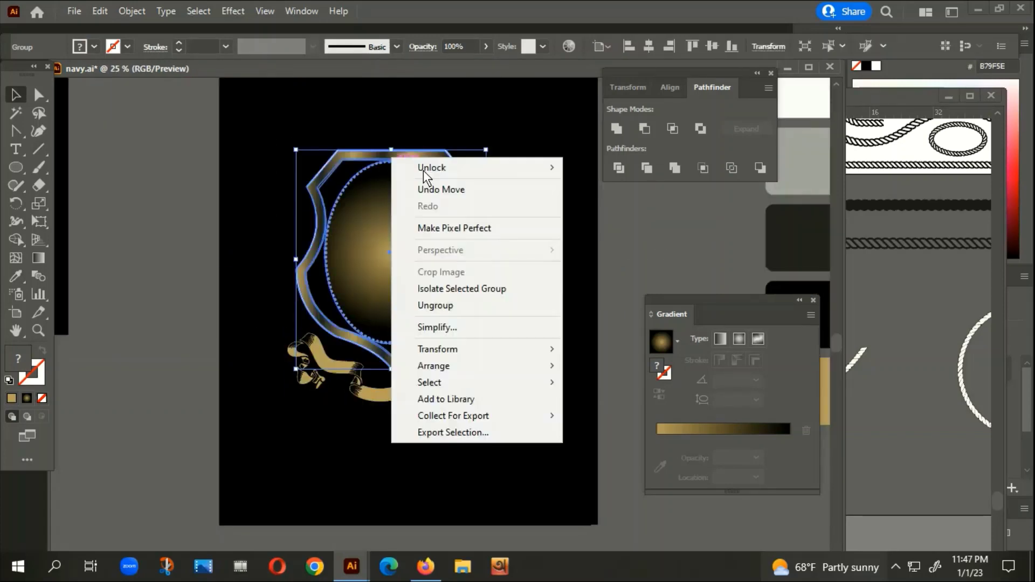
pyautogui.click(649, 45)
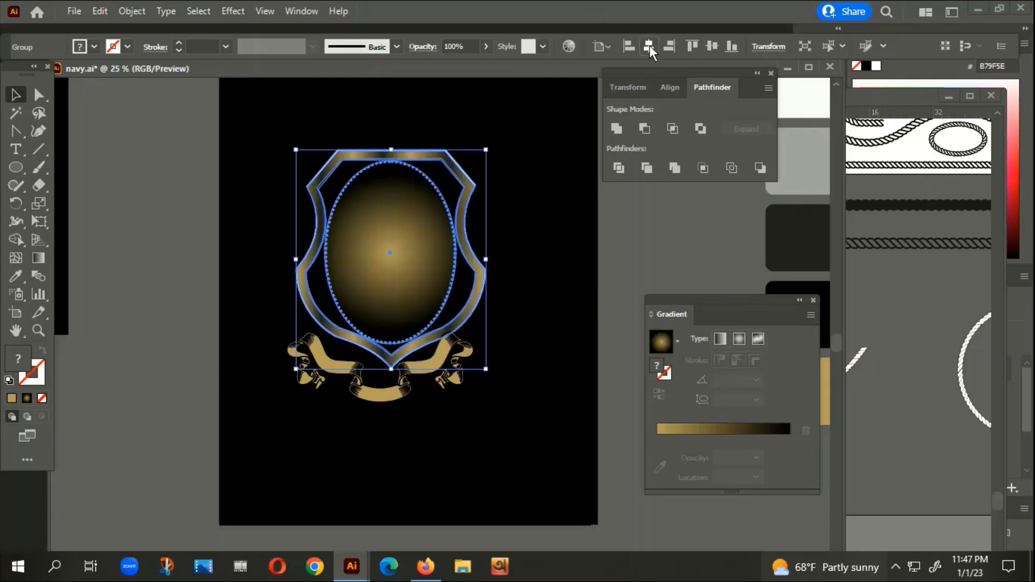
pyautogui.click(711, 47)
pyautogui.scroll(-3, 560, 313)
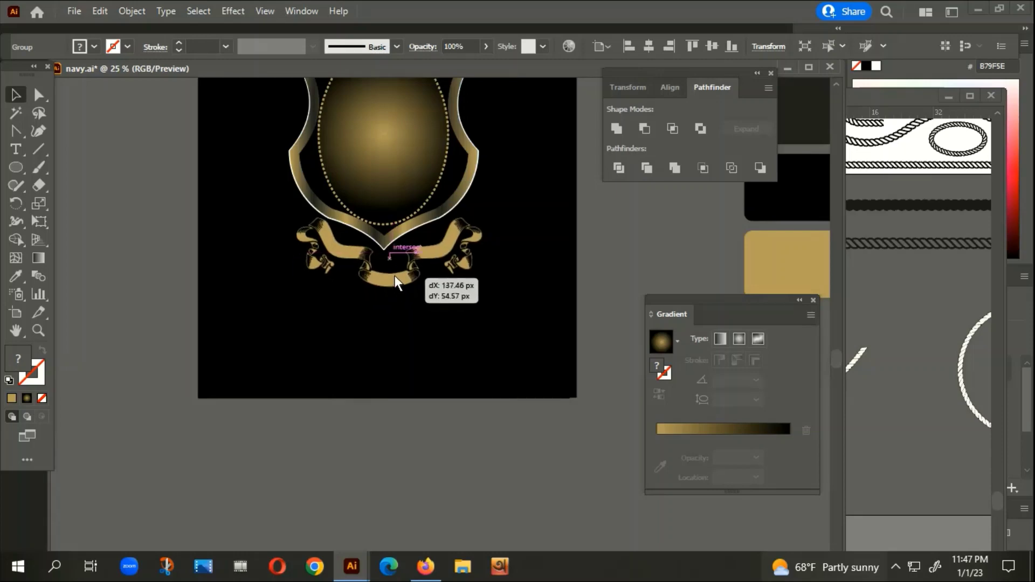
# Step: Place the ribbon against the shield's point, nudging it down two steps
pyautogui.moveTo(402, 287); pyautogui.dragTo(393, 276)
pyautogui.scroll(2, 411, 259)
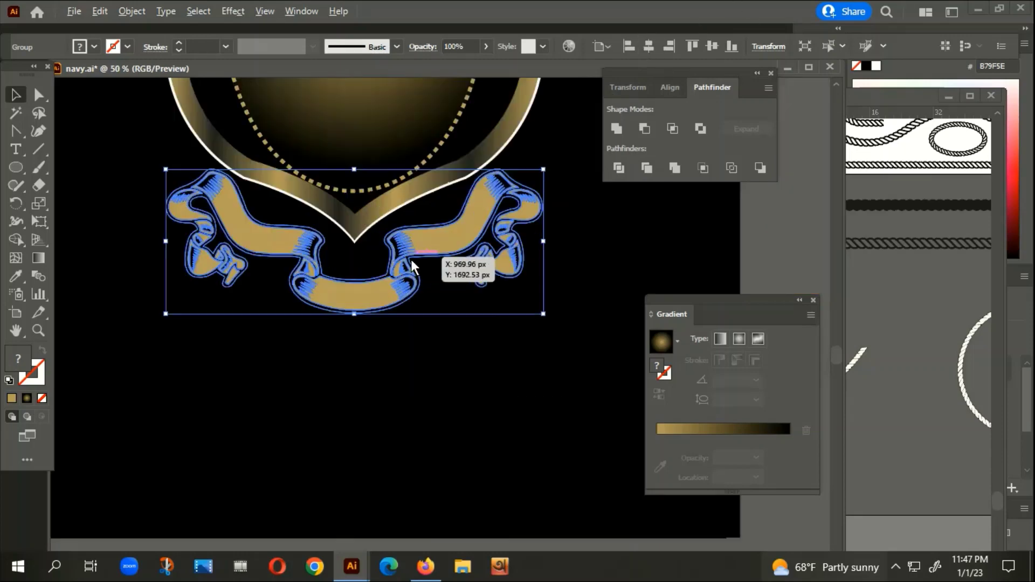
pyautogui.scroll(1, 409, 245)
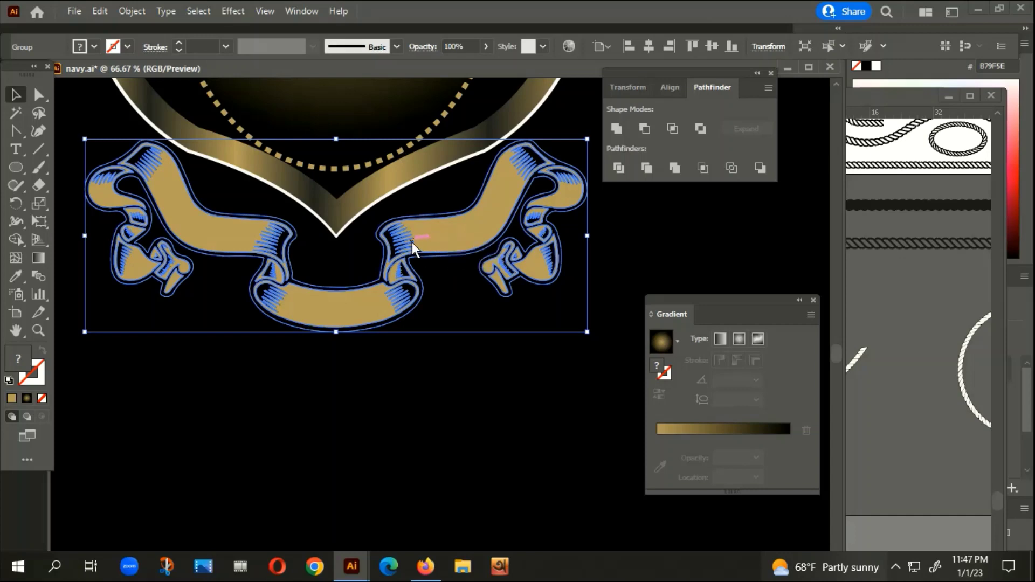
pyautogui.press('Down')
pyautogui.press('Down')
pyautogui.press('Down')
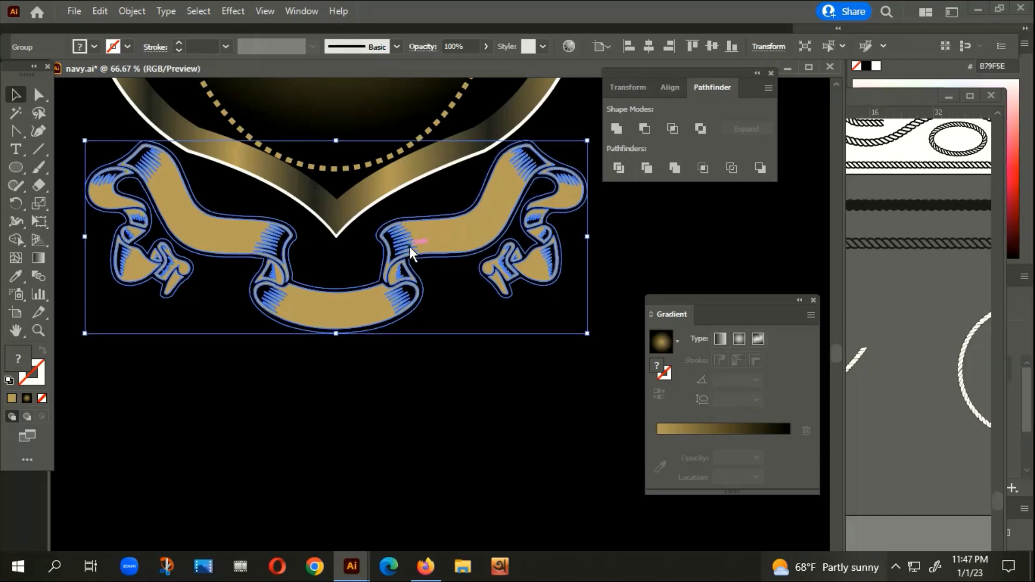
pyautogui.press('Down')
pyautogui.press('Down')
pyautogui.press('Down')
pyautogui.press('Down')
pyautogui.press('Down')
pyautogui.press('Down')
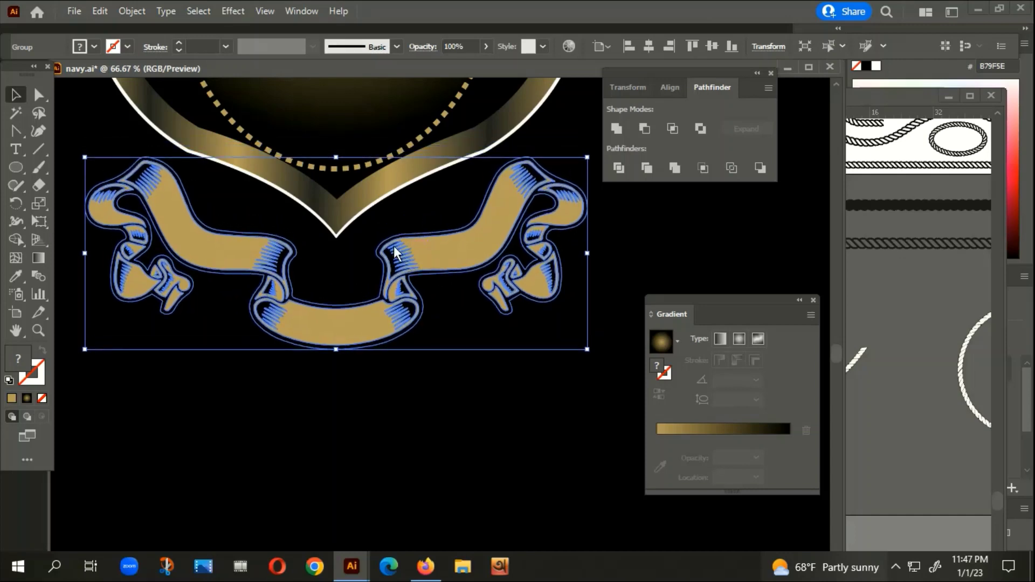
pyautogui.click(445, 399)
# Step: Enlarge the ribbon wider than the shield and set it just beneath the shield
pyautogui.scroll(-3, 450, 388)
pyautogui.moveTo(437, 425); pyautogui.dragTo(732, 456)
pyautogui.scroll(-1, 550, 378)
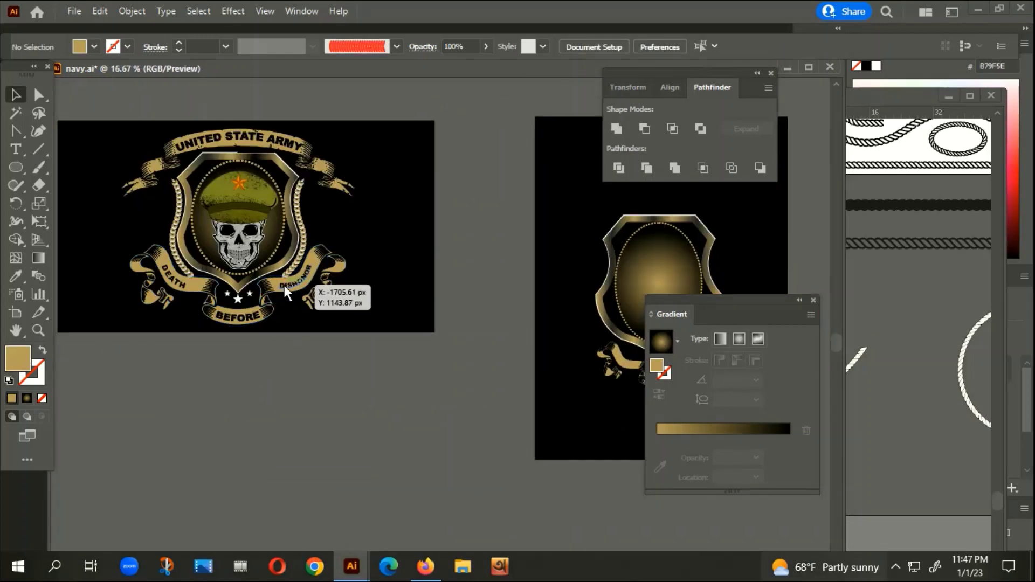
pyautogui.scroll(-1, 265, 273)
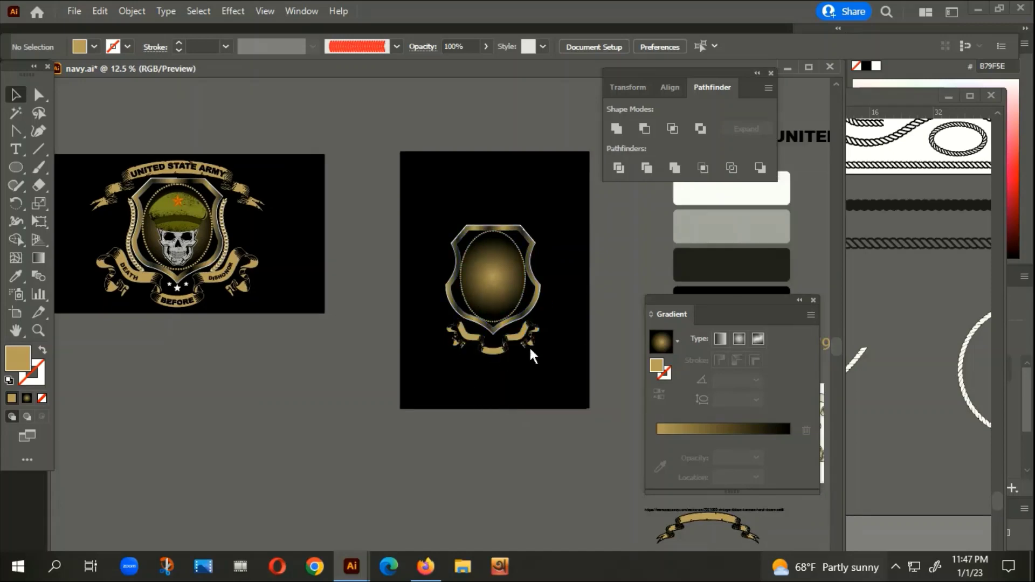
pyautogui.scroll(4, 523, 348)
pyautogui.click(509, 309)
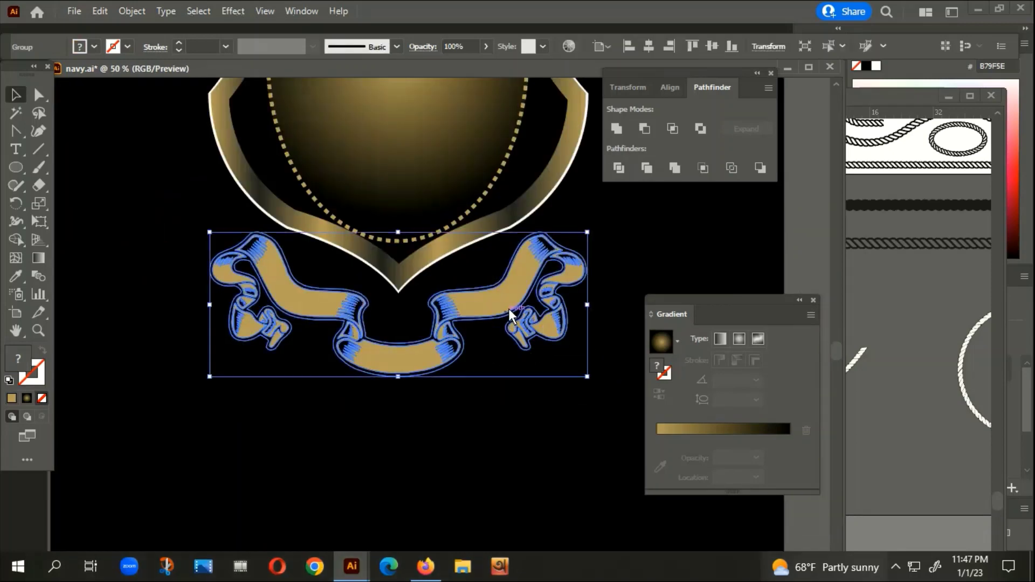
pyautogui.moveTo(588, 232); pyautogui.dragTo(663, 184)
pyautogui.click(542, 420)
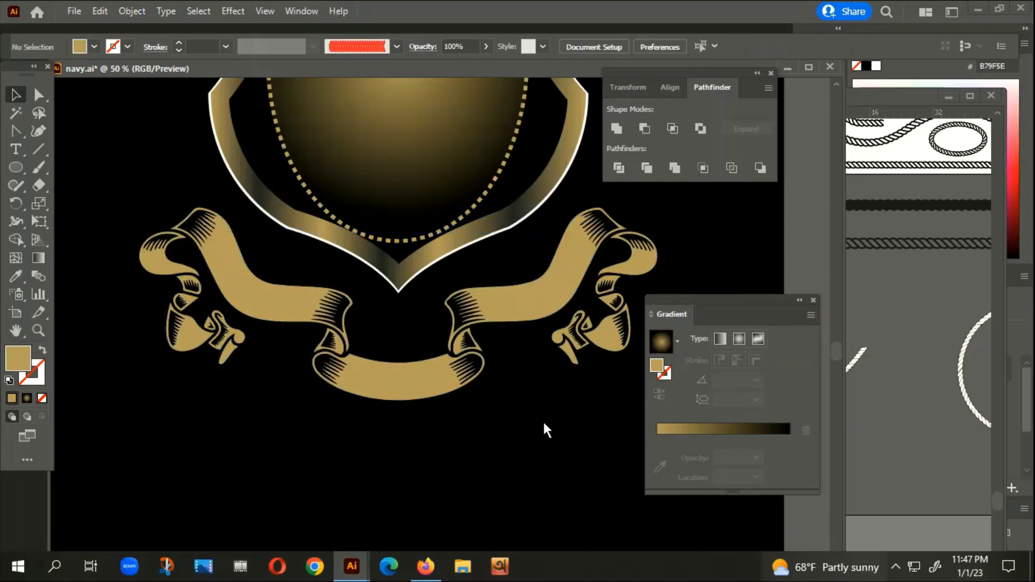
pyautogui.scroll(-2, 543, 419)
pyautogui.scroll(1, 495, 392)
pyautogui.moveTo(495, 393)
pyautogui.mouseDown()
pyautogui.moveTo(501, 367)
pyautogui.moveTo(499, 379)
pyautogui.mouseUp()
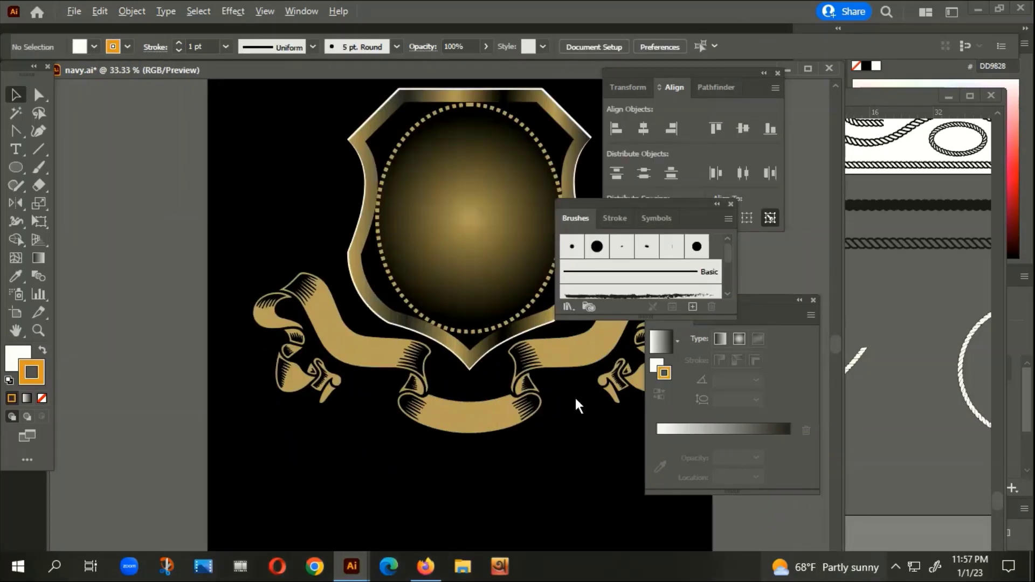
pyautogui.scroll(-1, 578, 478)
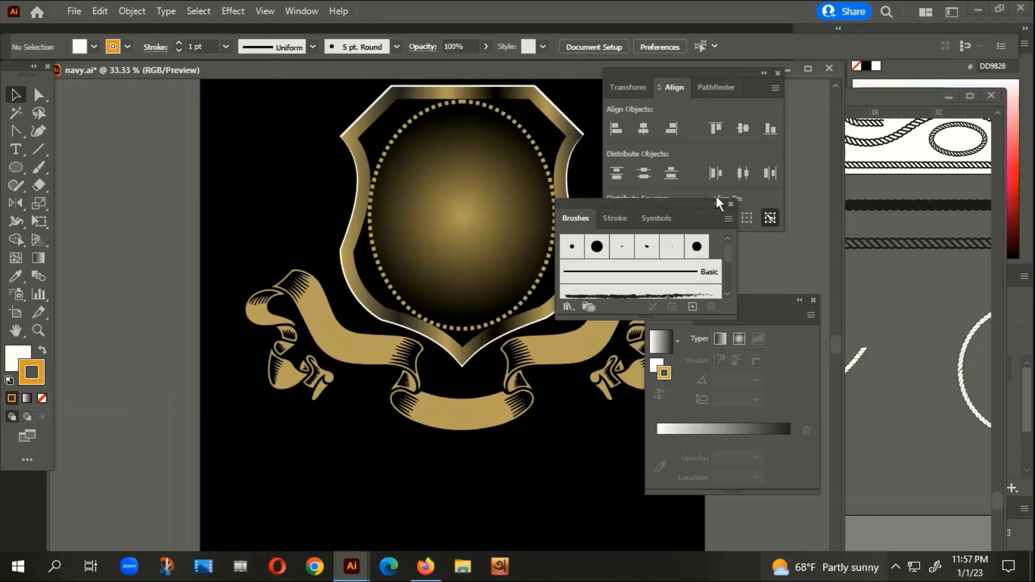
# Step: Close the brushes panel and bring the shield's right edge into view
pyautogui.click(730, 204)
pyautogui.scroll(-2, 428, 323)
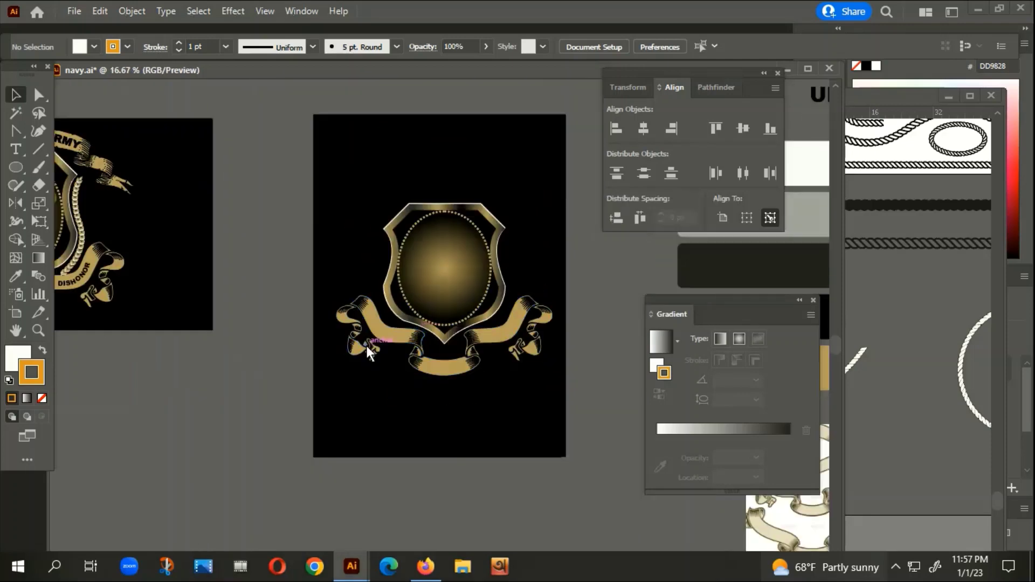
pyautogui.hscroll(-3, 366, 345)
pyautogui.scroll(3, 167, 239)
pyautogui.scroll(-4, 214, 216)
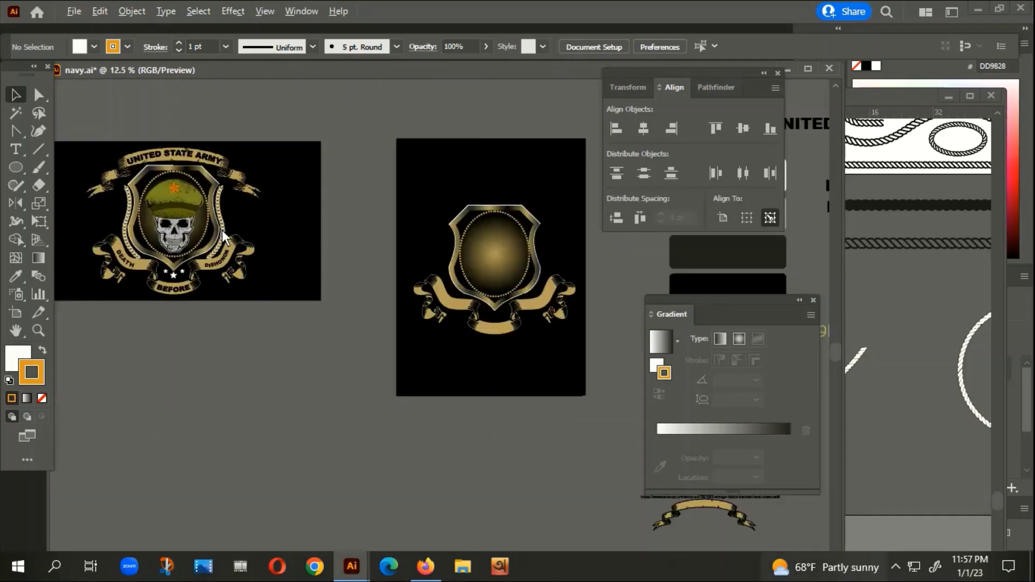
pyautogui.scroll(-1, 374, 345)
pyautogui.scroll(3, 411, 244)
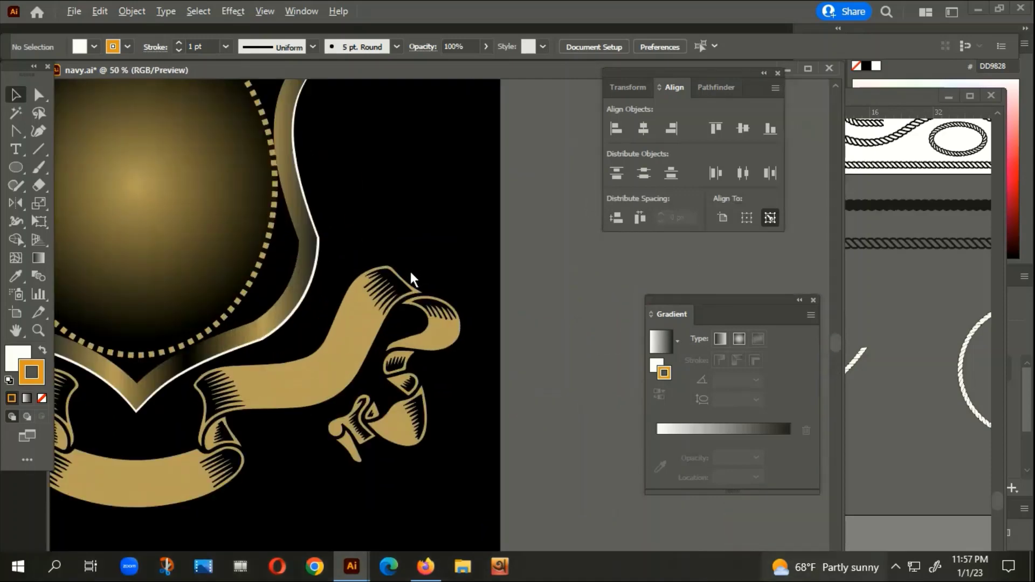
pyautogui.scroll(-1, 409, 269)
# Step: Draw an unfilled Pen-tool curve running up along the shield's right edge
pyautogui.moveTo(13, 130); pyautogui.dragTo(63, 136)
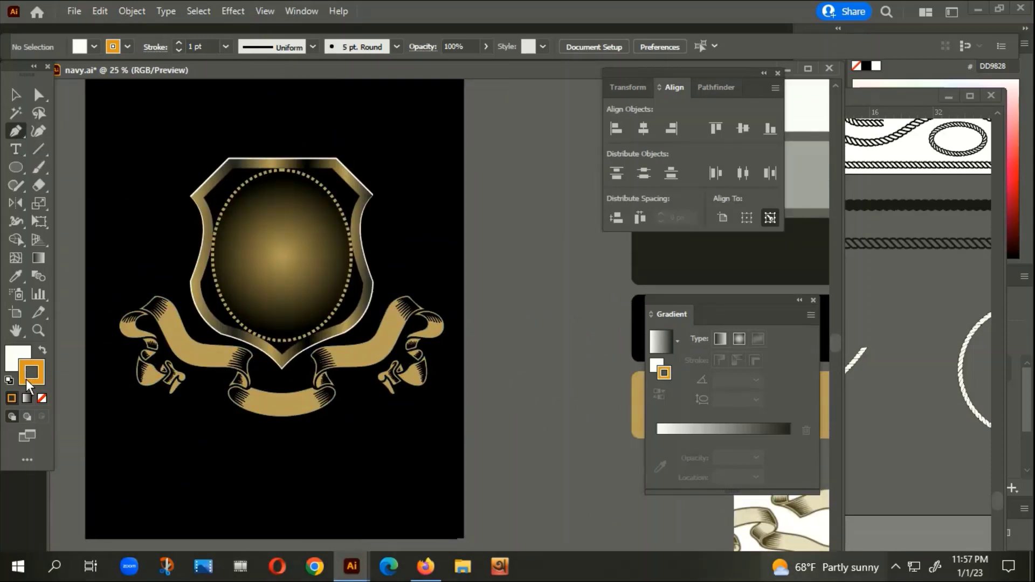
pyautogui.scroll(1, 365, 340)
pyautogui.click(354, 339)
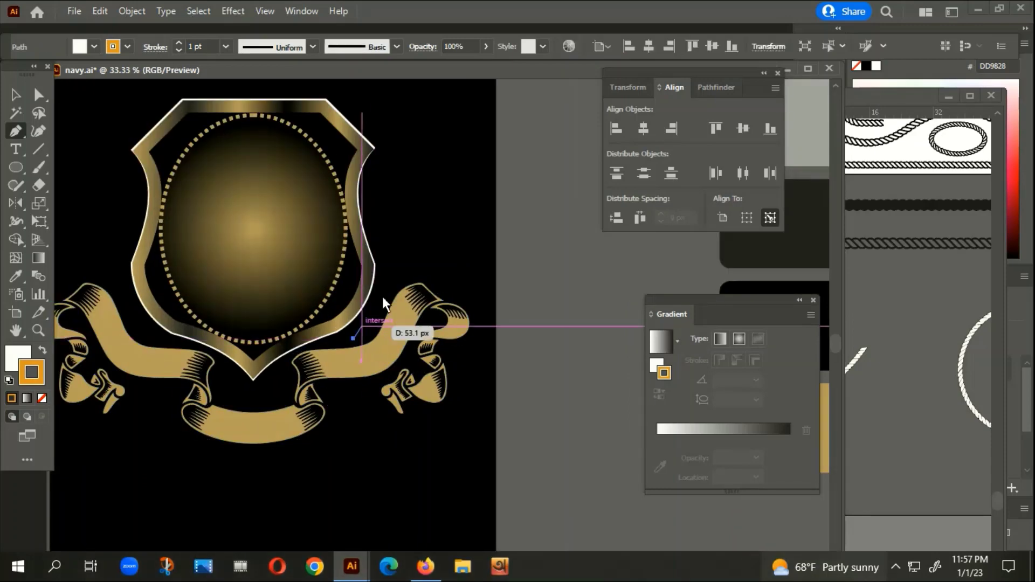
pyautogui.moveTo(386, 250); pyautogui.dragTo(382, 174)
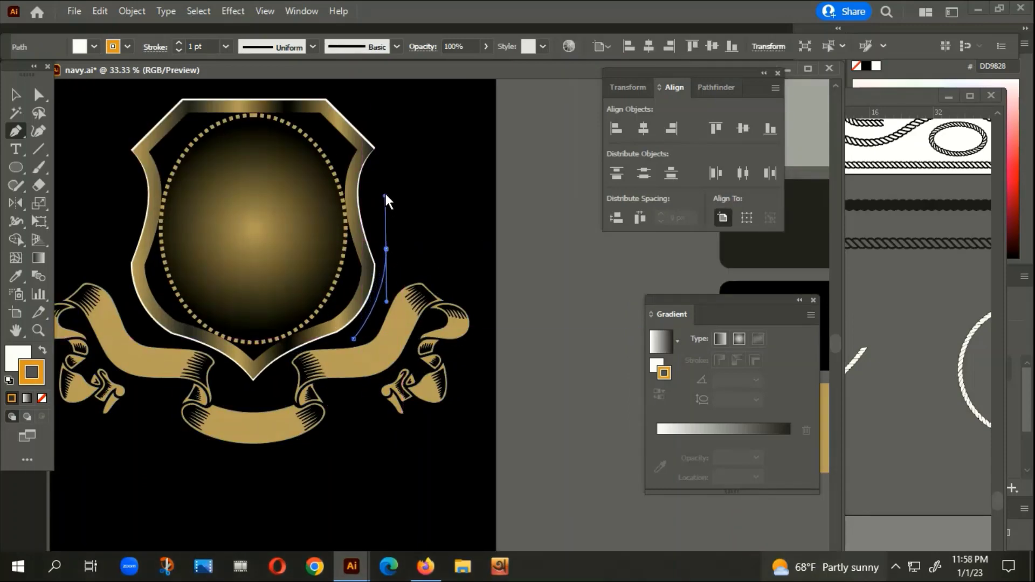
pyautogui.click(386, 248)
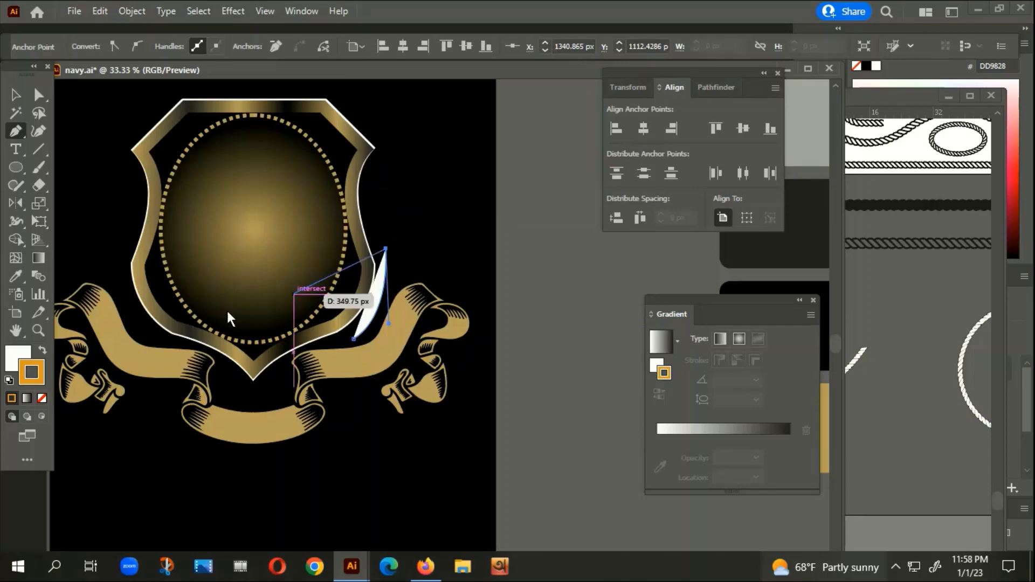
pyautogui.click(41, 400)
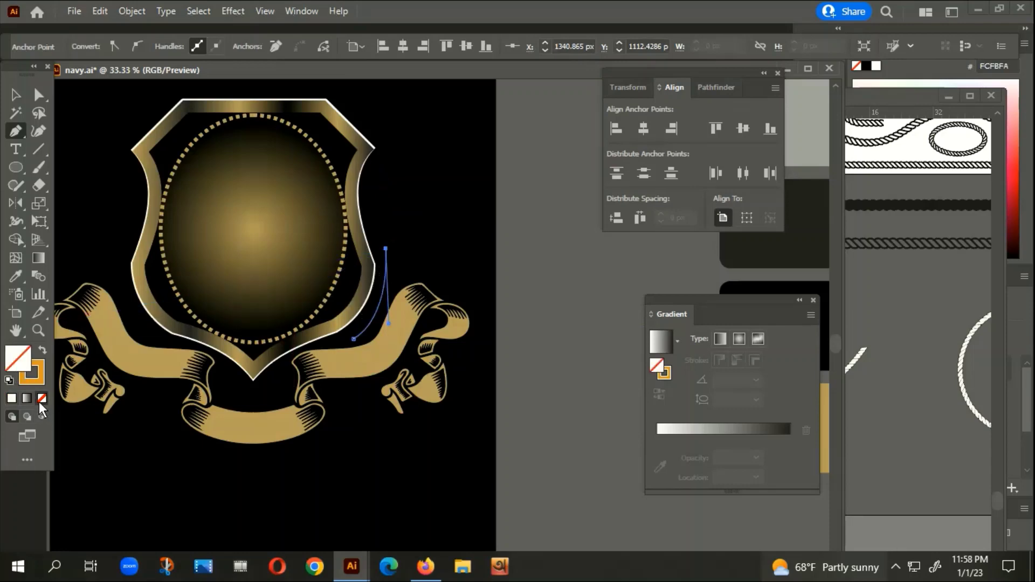
pyautogui.scroll(1, 471, 213)
pyautogui.moveTo(344, 267)
pyautogui.mouseDown()
pyautogui.moveTo(336, 136)
pyautogui.moveTo(362, 173)
pyautogui.mouseUp()
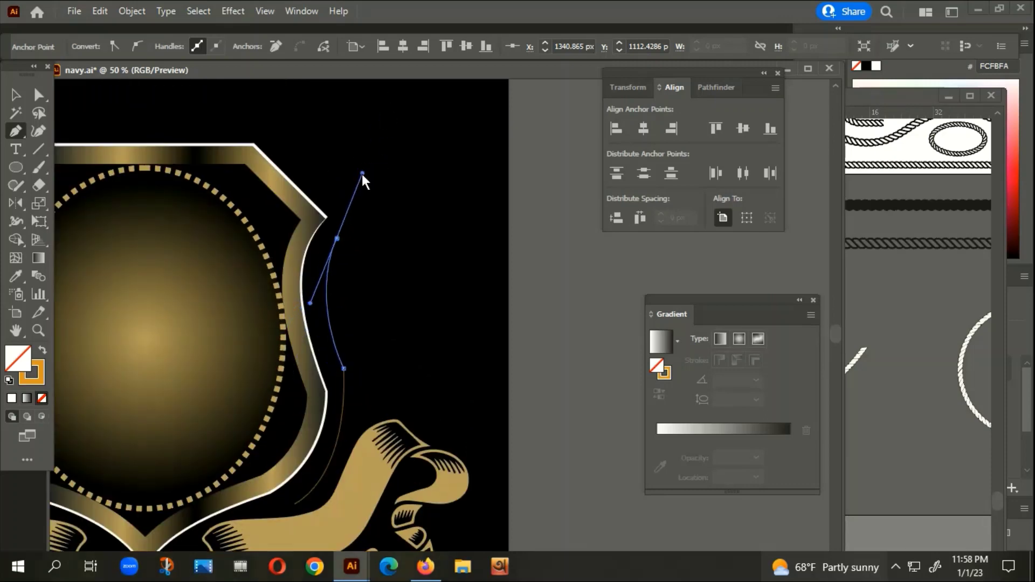
# Step: Finish the curved path, return to the Selection tool and zoom out to review
pyautogui.click(15, 95)
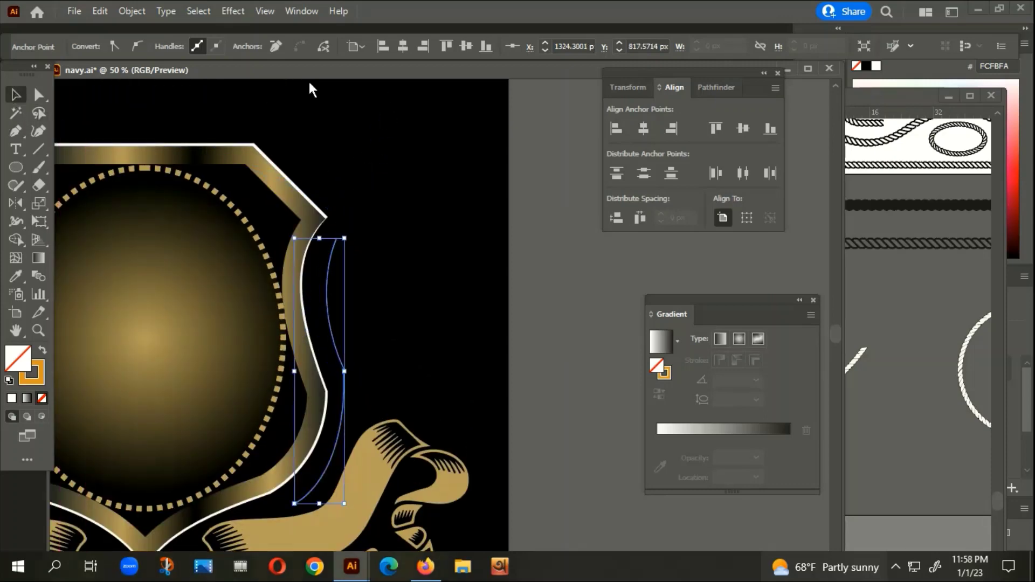
pyautogui.click(309, 81)
pyautogui.hotkey('ctrl', '-')
pyautogui.scroll(1, 412, 246)
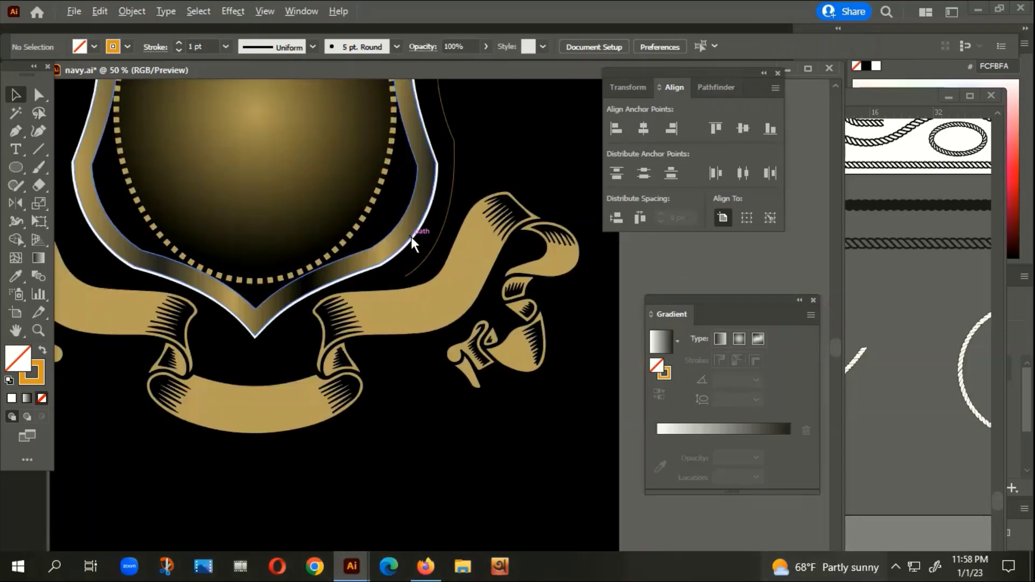
pyautogui.scroll(1, 431, 244)
pyautogui.scroll(-2, 360, 309)
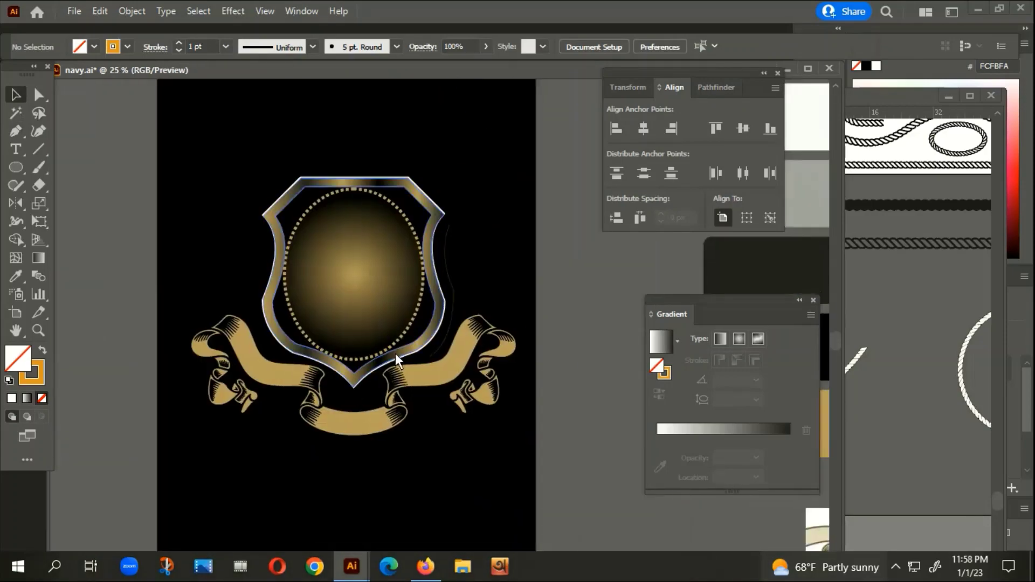
pyautogui.scroll(2, 493, 329)
pyautogui.scroll(1, 384, 345)
pyautogui.scroll(-2, 384, 346)
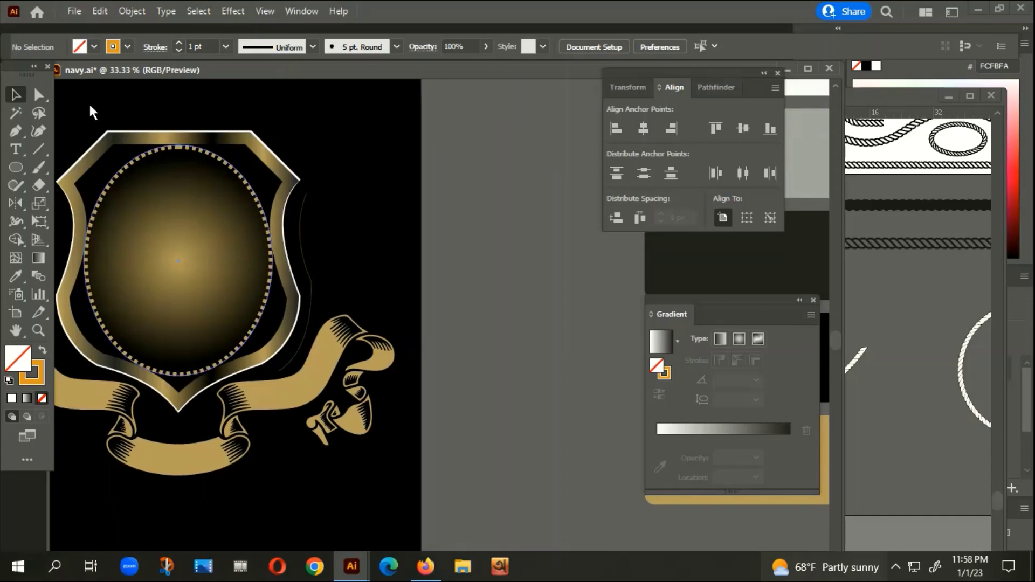
# Step: Draw a tall narrow ellipse beside the artboard and fill it orange
pyautogui.click(17, 164)
pyautogui.moveTo(17, 165); pyautogui.dragTo(66, 201)
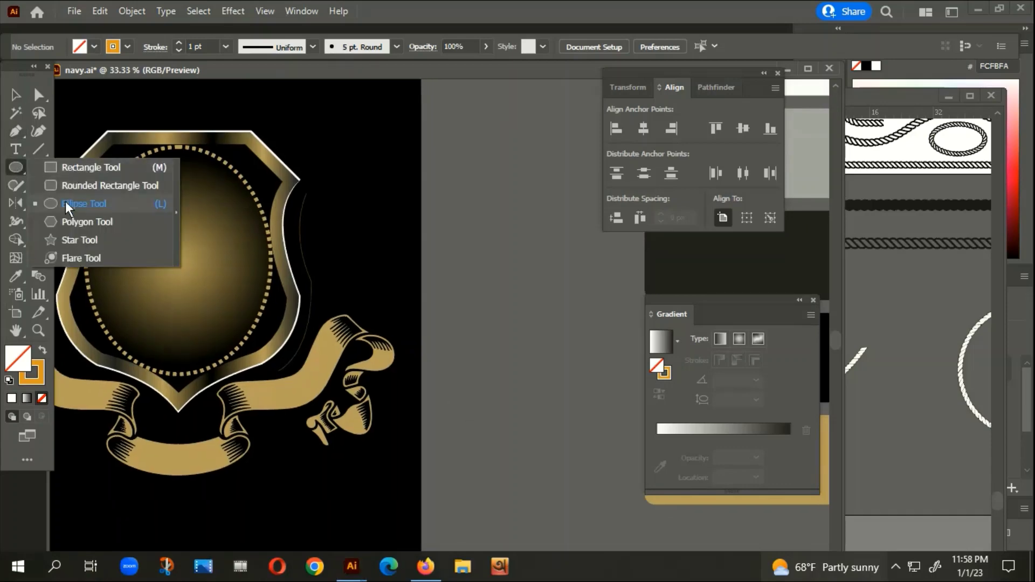
pyautogui.moveTo(463, 135); pyautogui.dragTo(485, 208)
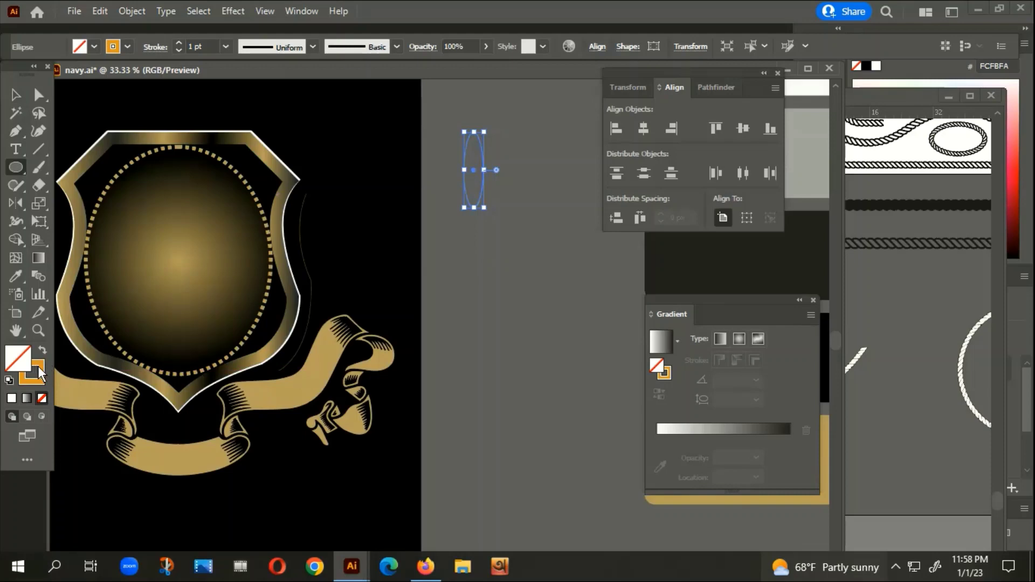
pyautogui.click(42, 351)
pyautogui.scroll(3, 484, 145)
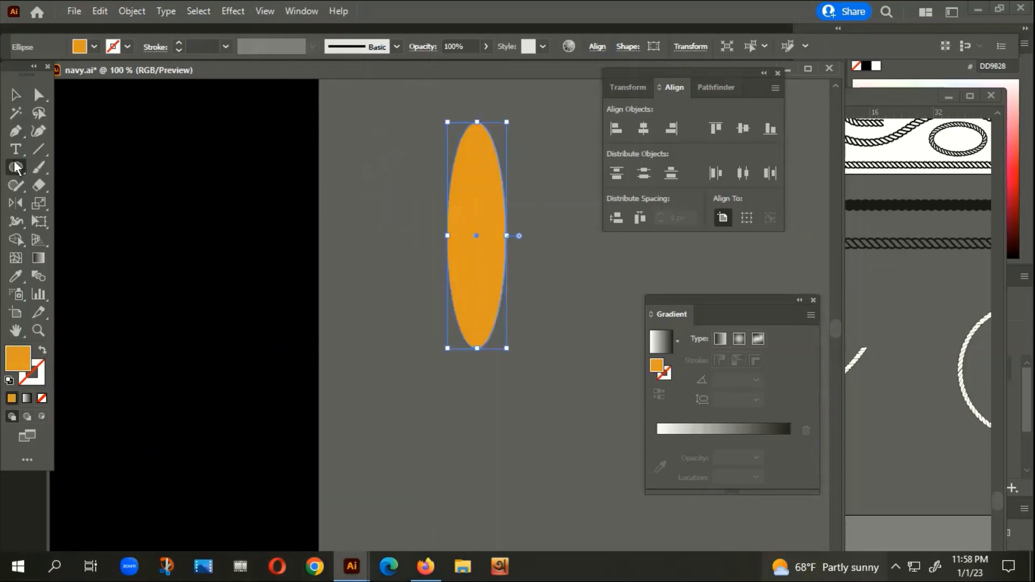
# Step: Sharpen the ellipse's top anchor into a point and tilt the leaf about 25 degrees
pyautogui.click(13, 134)
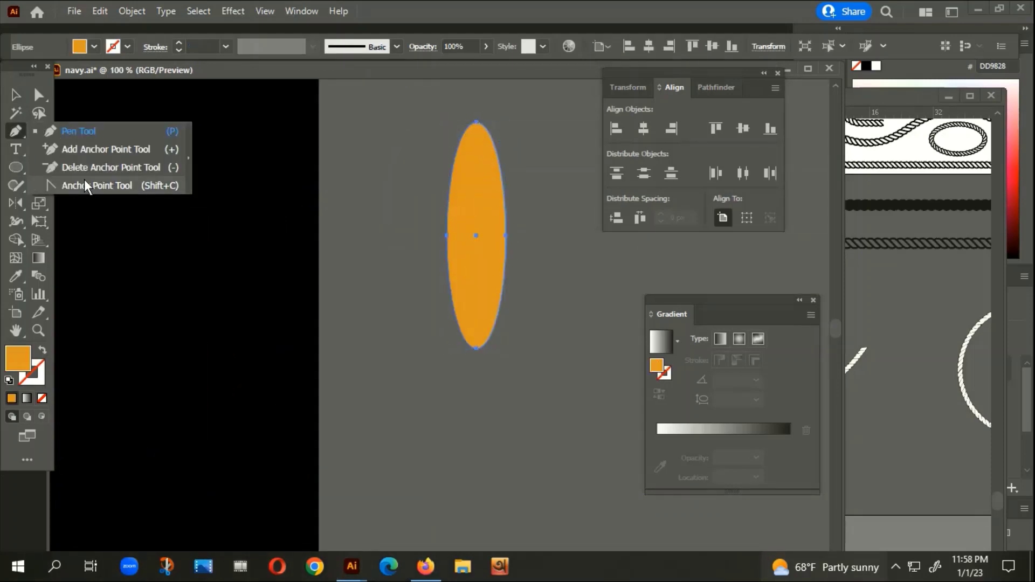
pyautogui.click(84, 186)
pyautogui.click(478, 121)
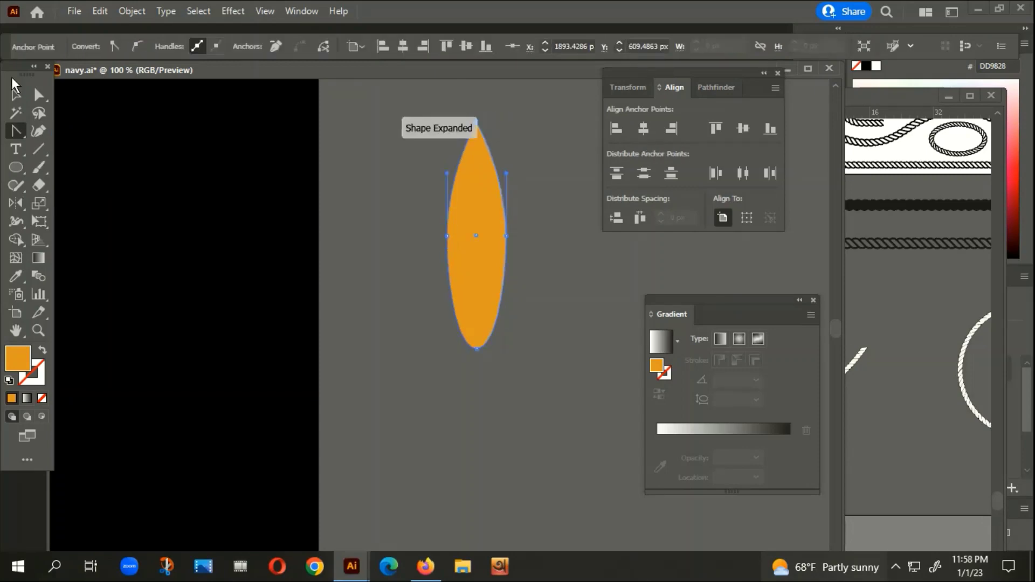
pyautogui.click(15, 95)
pyautogui.moveTo(515, 355); pyautogui.dragTo(561, 323)
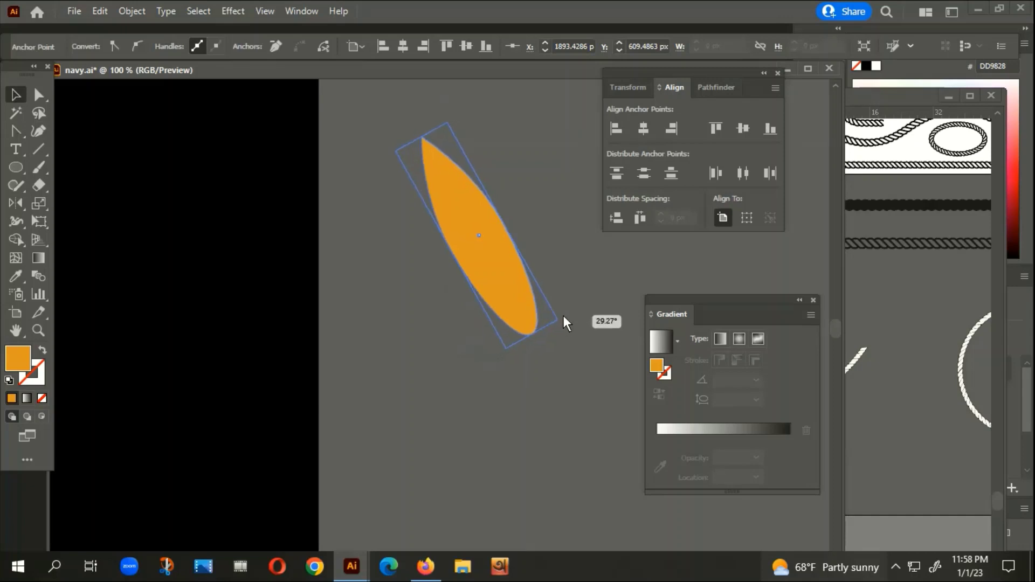
pyautogui.moveTo(559, 318); pyautogui.dragTo(564, 317)
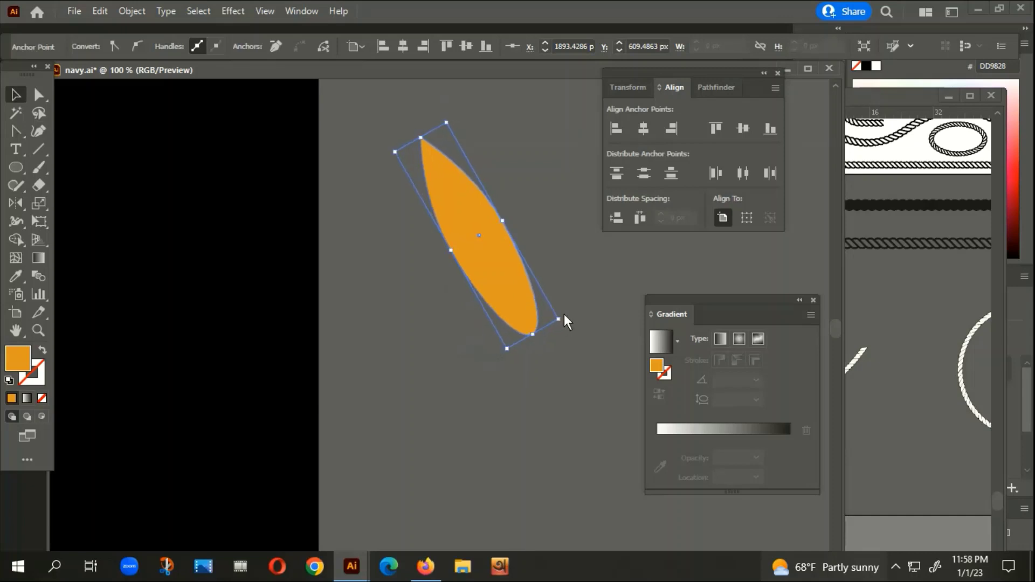
# Step: Try a mirrored copy of the leaf around its bottom tip, then undo it
pyautogui.click(18, 202)
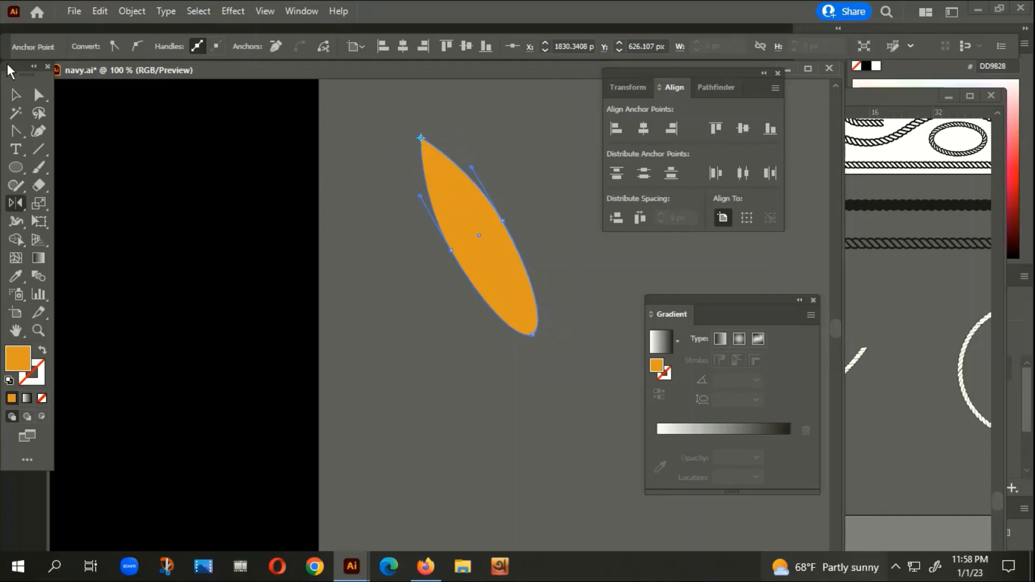
pyautogui.press('v')
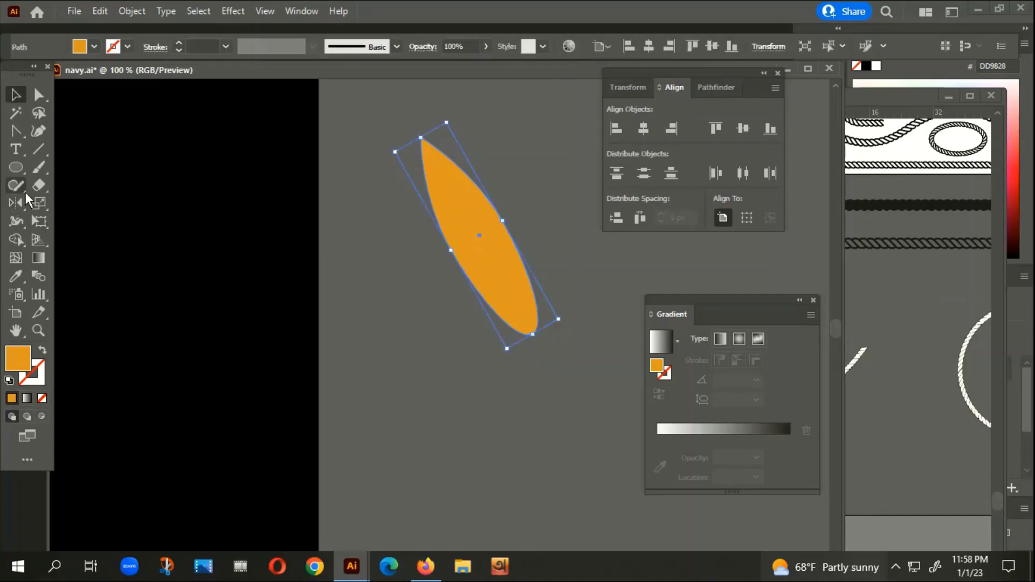
pyautogui.click(16, 203)
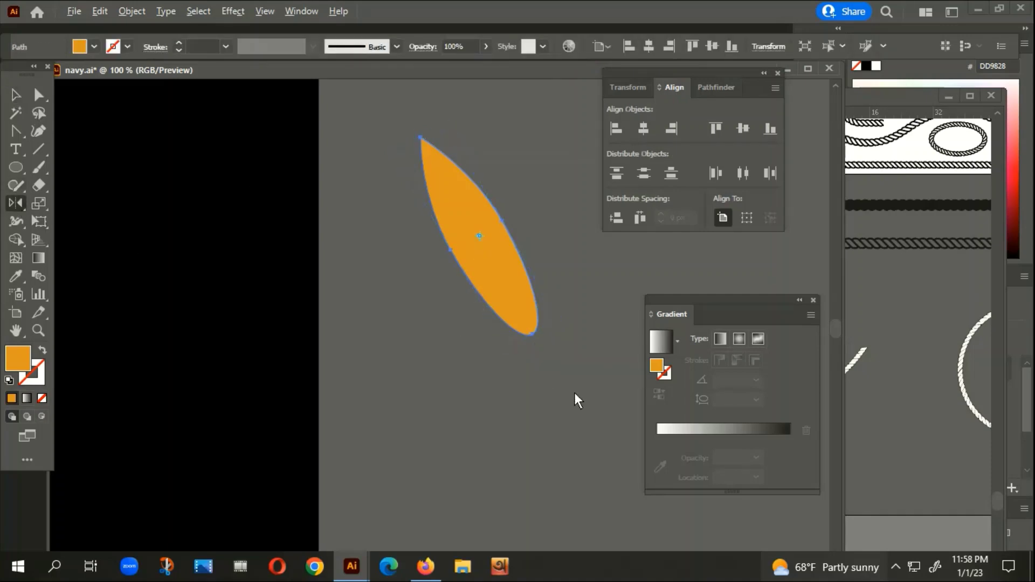
pyautogui.keyDown('alt'); pyautogui.click(530, 334); pyautogui.keyUp('alt')
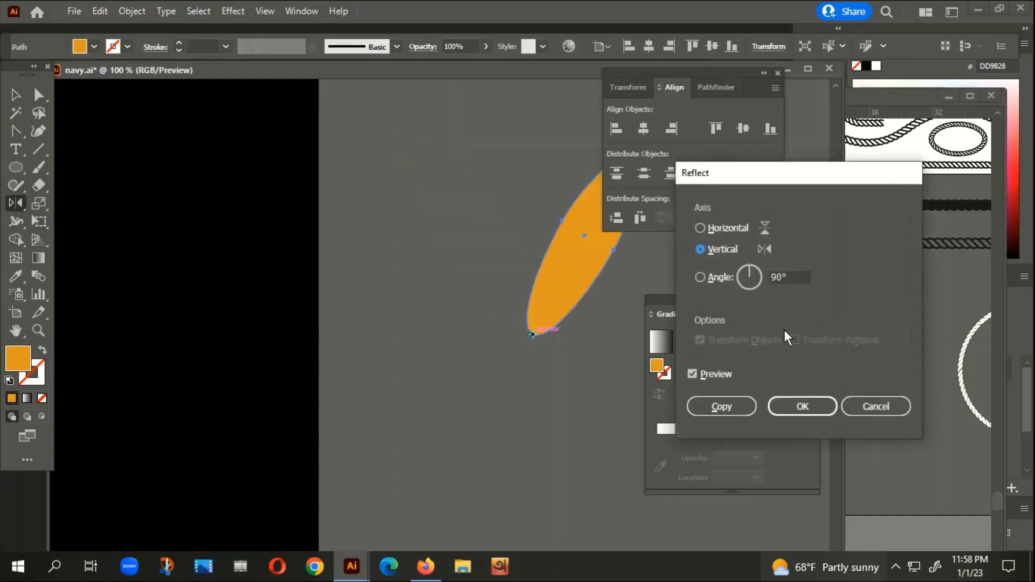
pyautogui.click(723, 405)
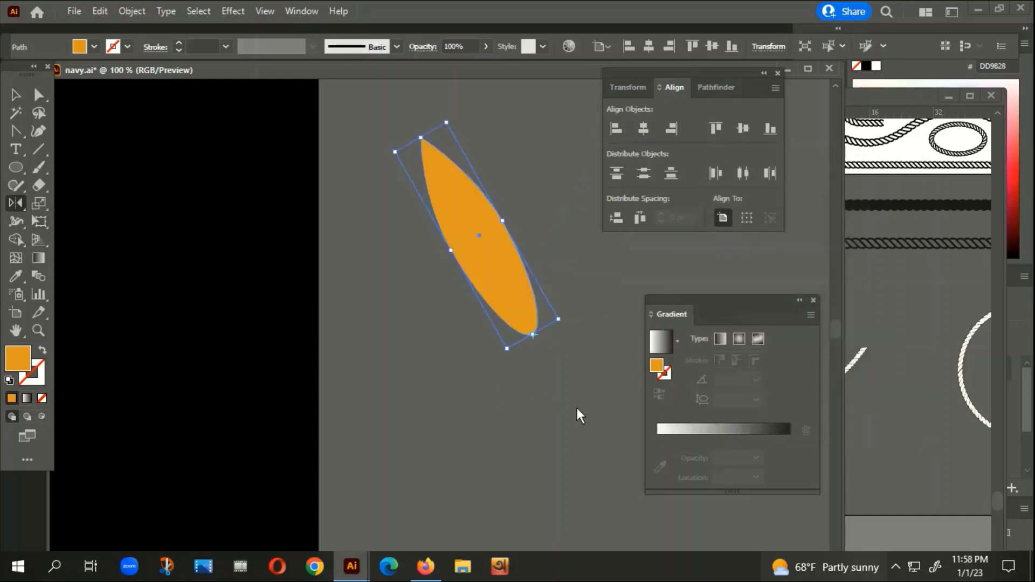
pyautogui.hotkey('ctrl', 'z')
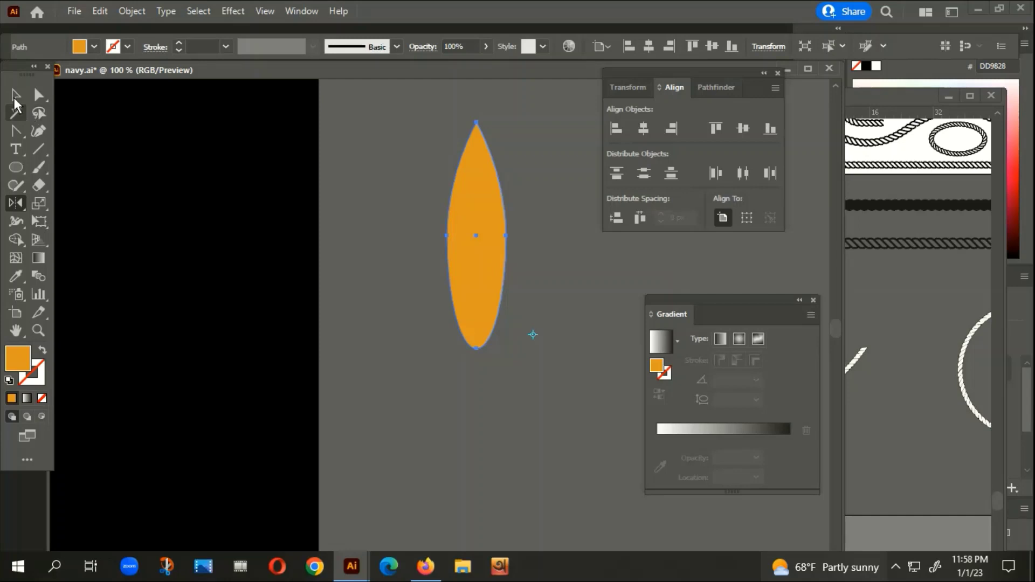
# Step: Re-tilt the leaf and add a vertically reflected copy around its bottom tip, forming a V
pyautogui.click(15, 98)
pyautogui.moveTo(516, 351); pyautogui.dragTo(568, 313)
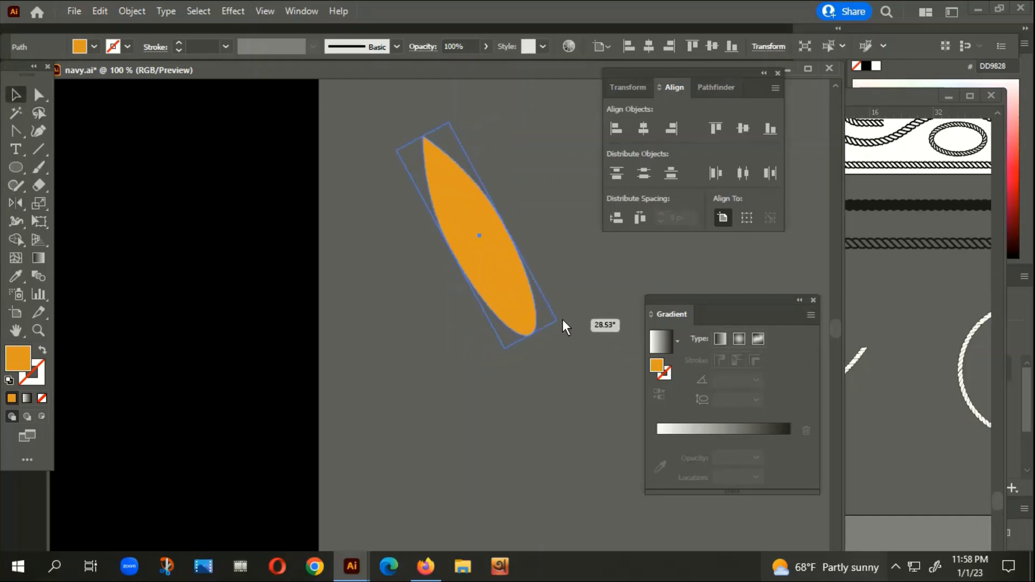
pyautogui.press('o')
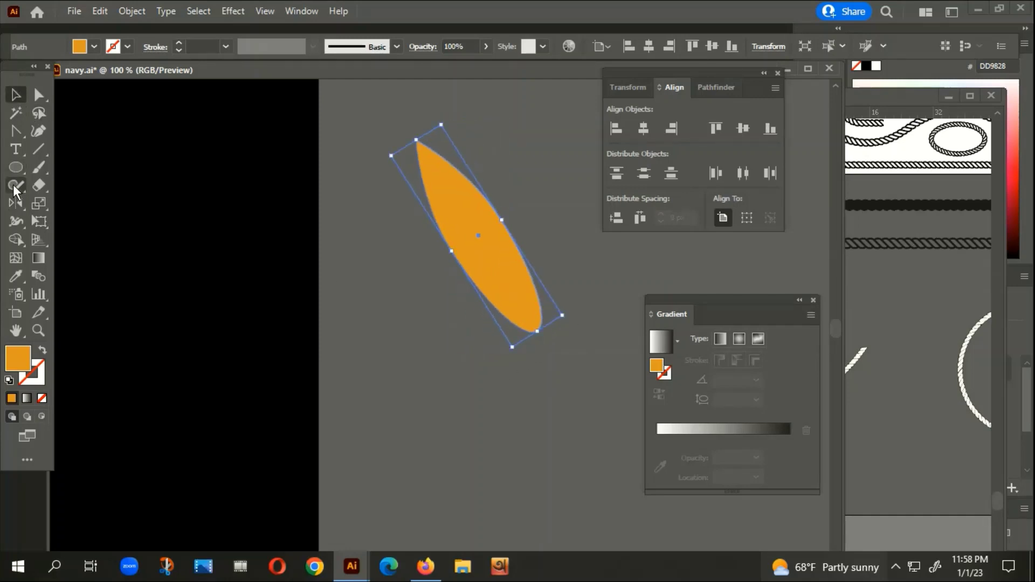
pyautogui.keyDown('alt'); pyautogui.click(537, 331); pyautogui.keyUp('alt')
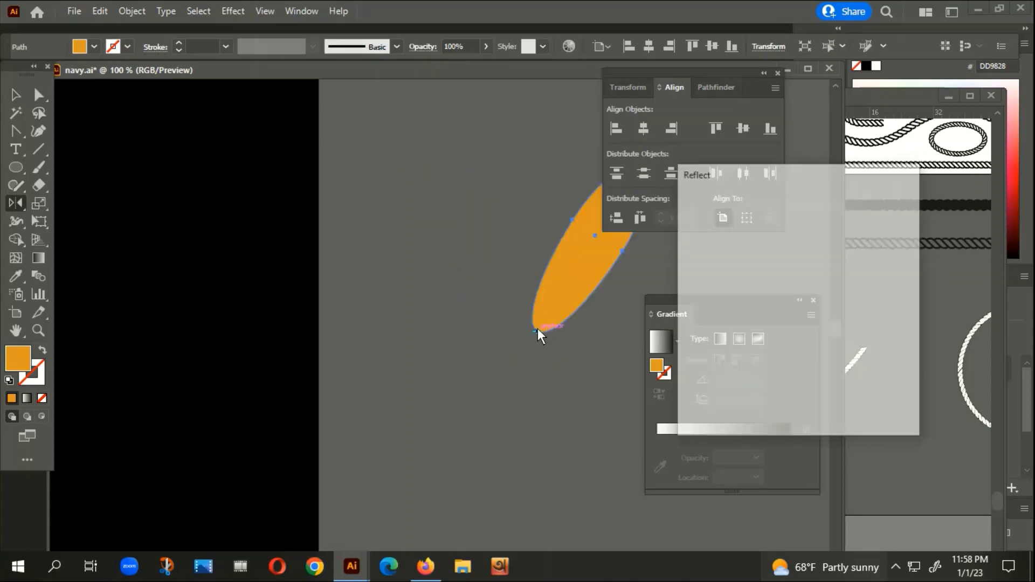
pyautogui.click(722, 404)
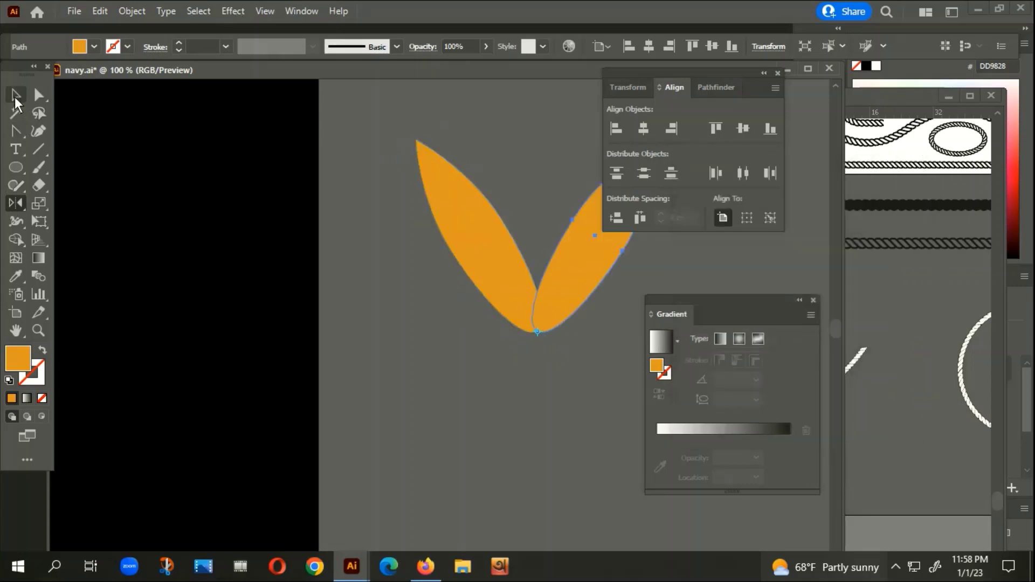
pyautogui.click(16, 95)
# Step: Group the two leaves, shrink the pair and place it on the shield's right edge
pyautogui.moveTo(399, 330); pyautogui.dragTo(543, 276)
pyautogui.rightClick(553, 252)
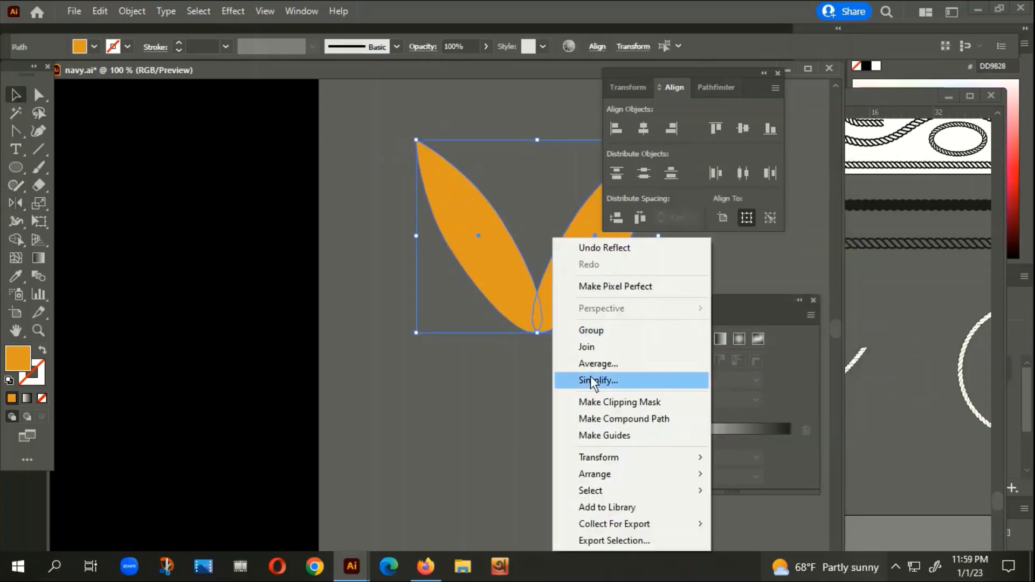
pyautogui.click(596, 328)
pyautogui.scroll(-2, 440, 217)
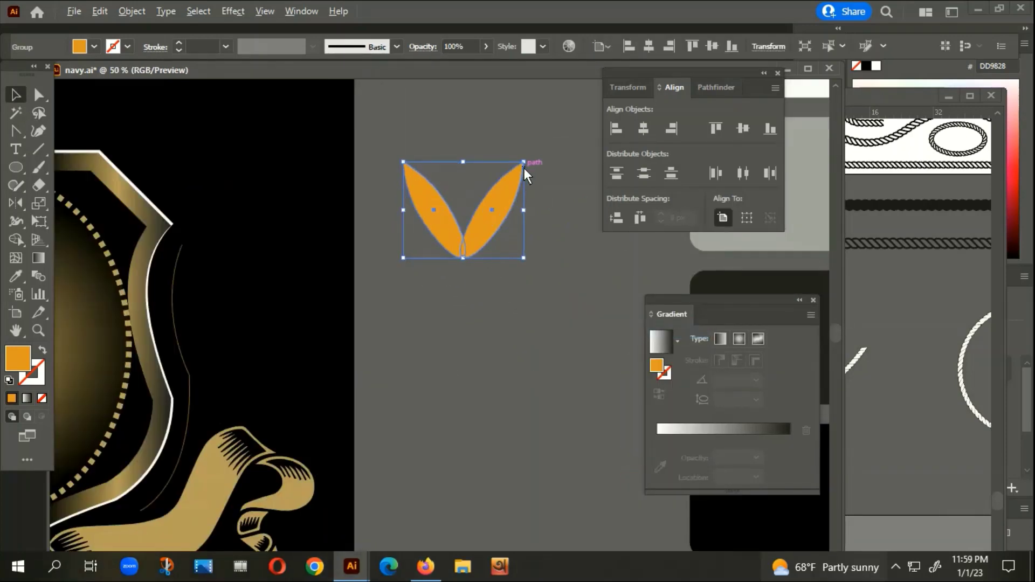
pyautogui.moveTo(524, 162); pyautogui.dragTo(503, 203)
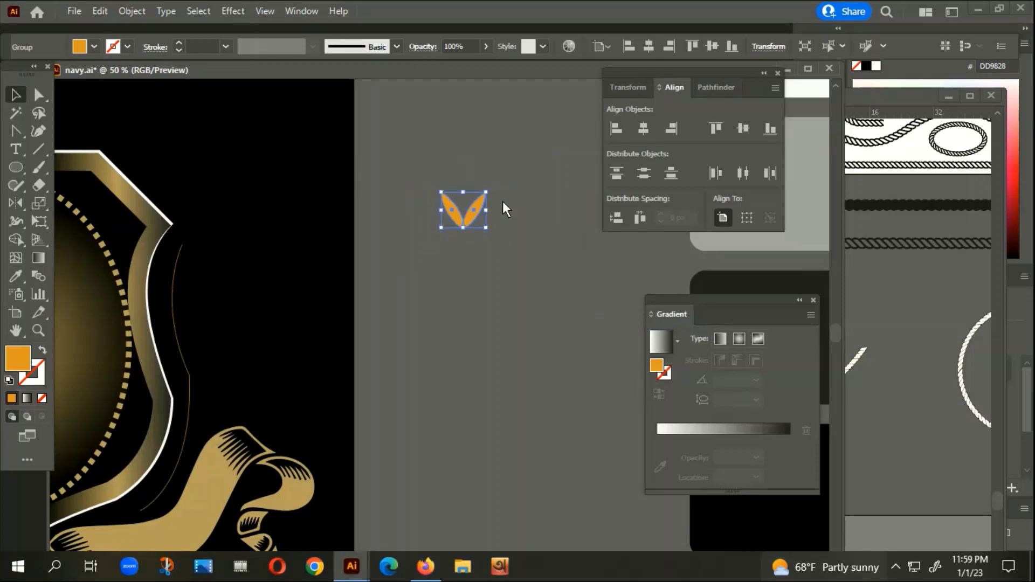
pyautogui.click(464, 248)
pyautogui.moveTo(465, 221); pyautogui.dragTo(175, 274)
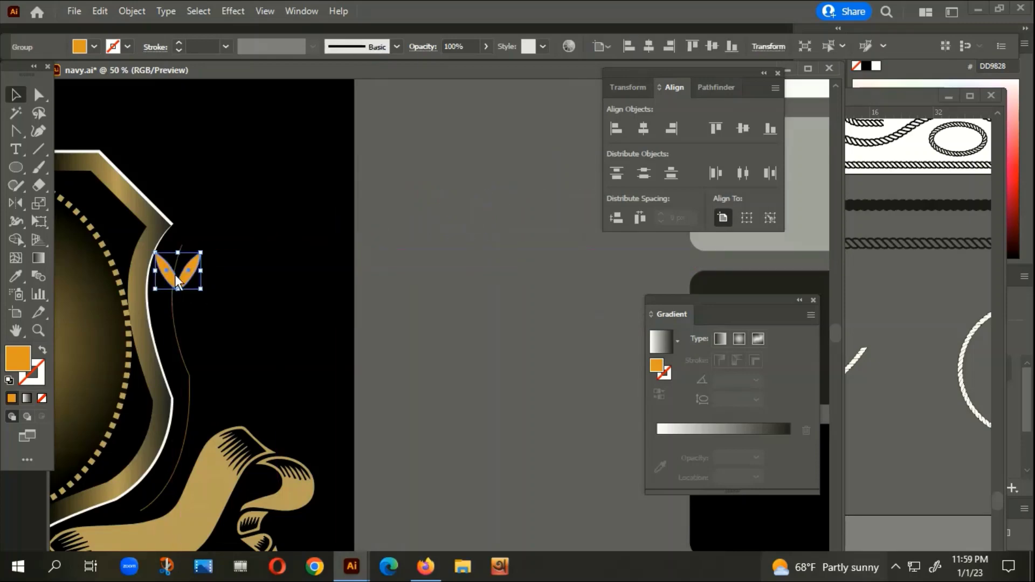
# Step: Shrink the leaf pair further and repeat copies downward into a column with Ctrl+D
pyautogui.scroll(2, 175, 275)
pyautogui.click(187, 275)
pyautogui.moveTo(225, 240)
pyautogui.mouseDown()
pyautogui.moveTo(203, 256)
pyautogui.moveTo(461, 157)
pyautogui.moveTo(461, 189)
pyautogui.mouseUp()
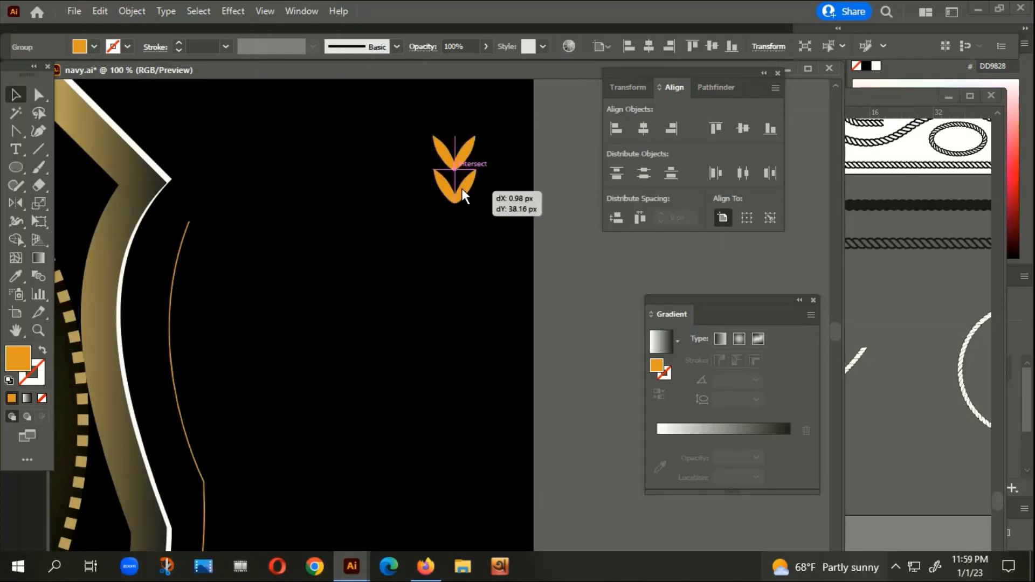
pyautogui.keyDown('alt'); pyautogui.scroll(-1, 458, 186); pyautogui.keyUp('alt')
pyautogui.keyDown('alt'); pyautogui.scroll(-1, 457, 187); pyautogui.keyUp('alt')
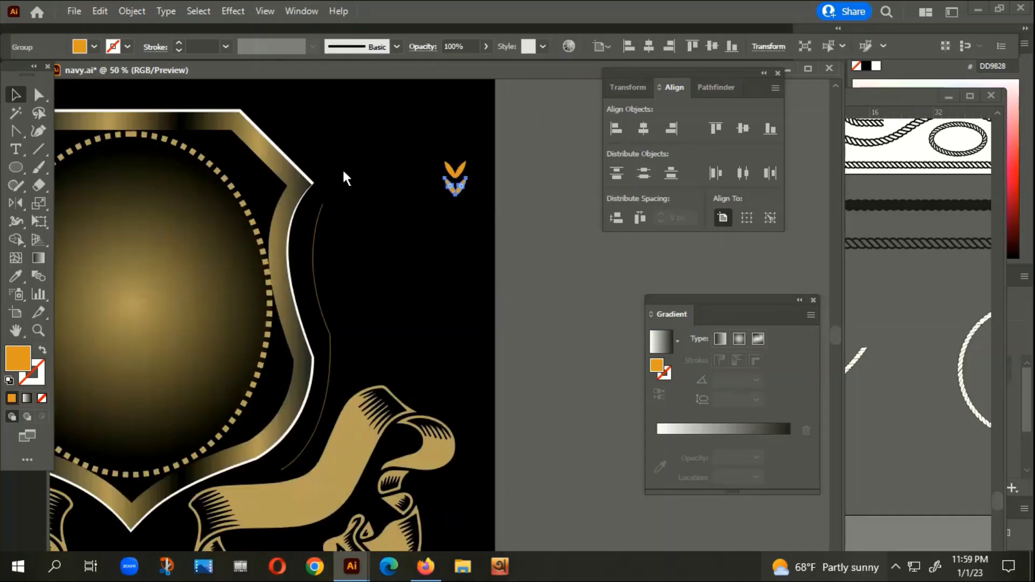
pyautogui.hotkey('ctrl', 'd')
pyautogui.hotkey('ctrl', 'd')
pyautogui.hotkey('ctrl', 'd')
pyautogui.hotkey('ctrl', 'd')
pyautogui.hotkey('ctrl', 'd')
pyautogui.hotkey('ctrl', 'd')
pyautogui.hotkey('ctrl', 'd')
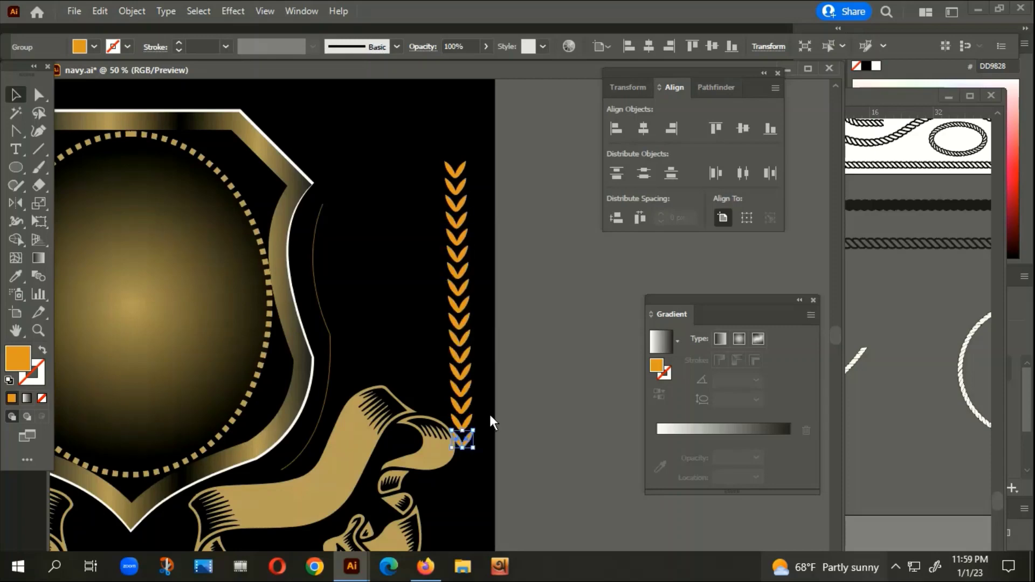
# Step: Group the leaf column, centre it horizontally and move it back beside the shield
pyautogui.click(521, 303)
pyautogui.moveTo(456, 131); pyautogui.dragTo(463, 125)
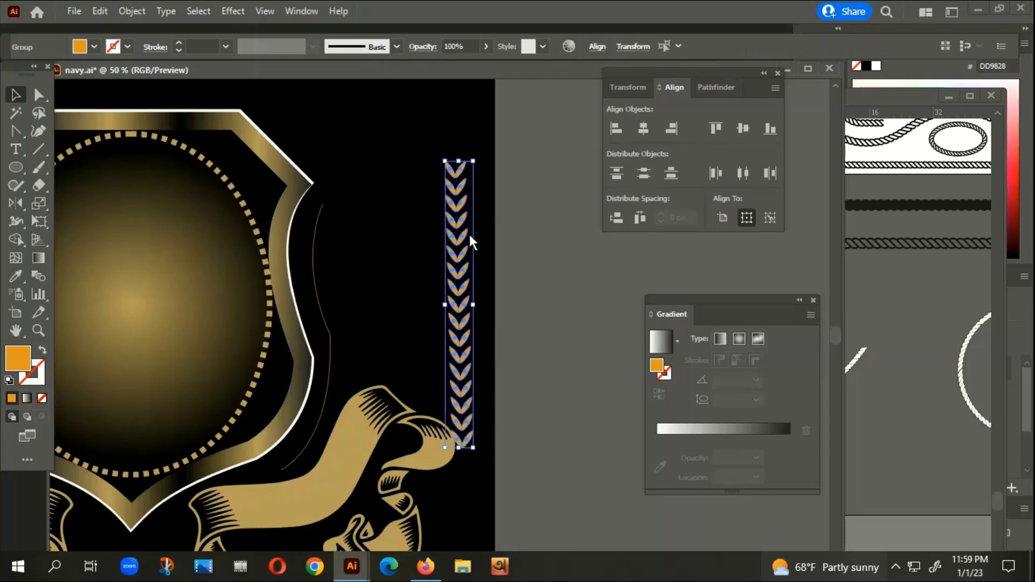
pyautogui.rightClick(458, 263)
pyautogui.click(505, 399)
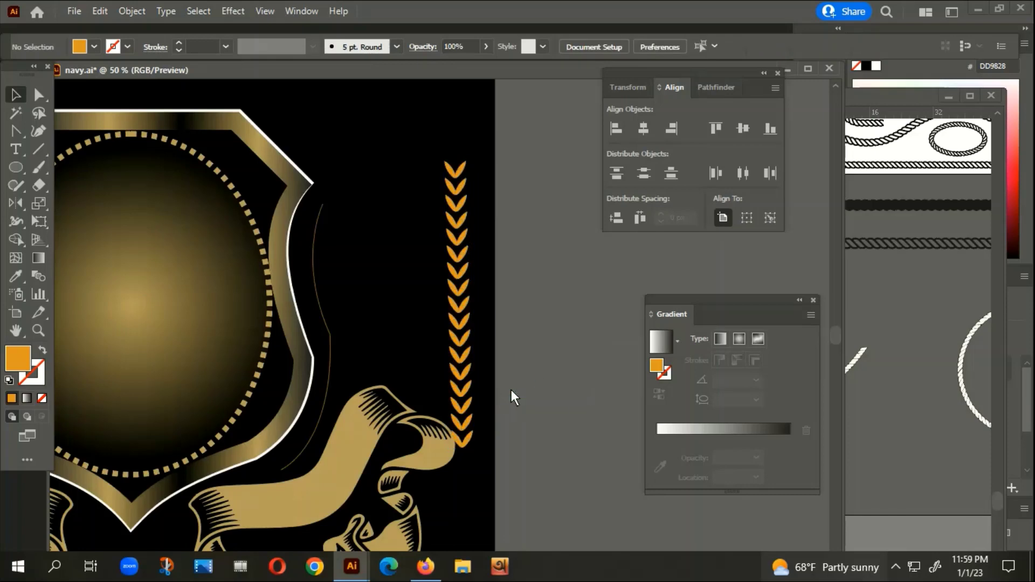
pyautogui.hotkey('ctrl', 'z')
pyautogui.rightClick(524, 268)
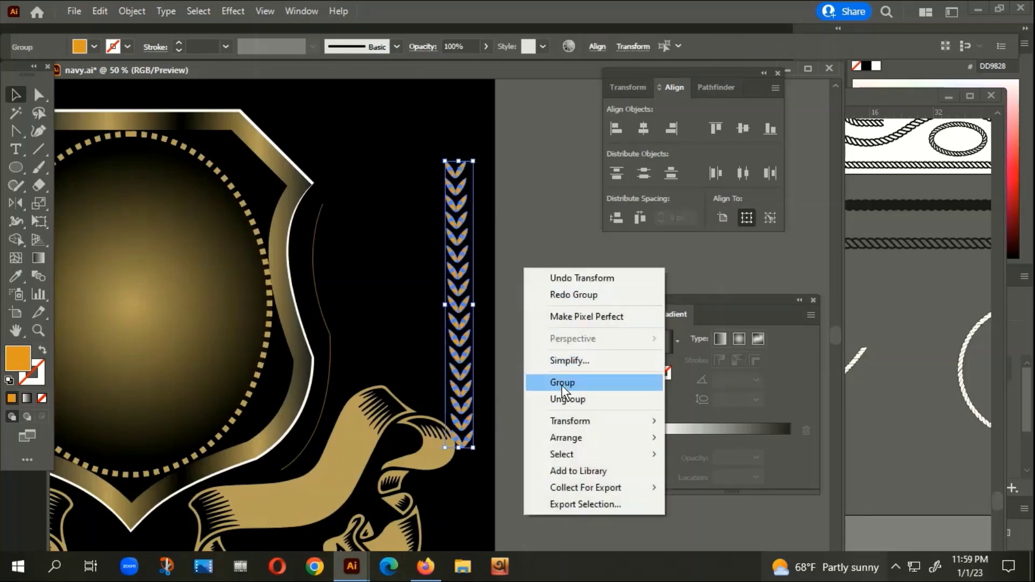
pyautogui.click(564, 385)
pyautogui.click(643, 128)
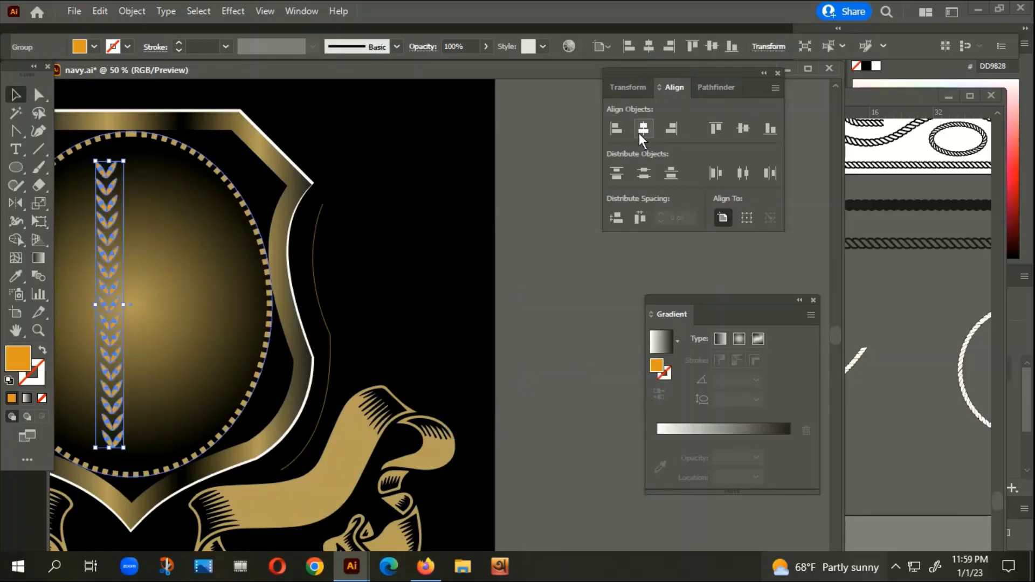
pyautogui.moveTo(112, 268); pyautogui.dragTo(462, 255)
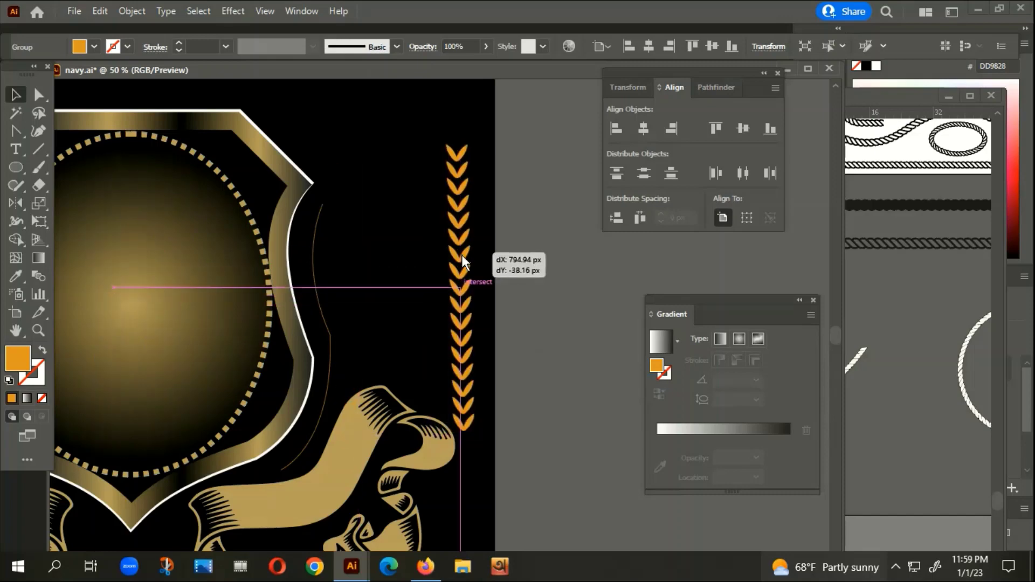
# Step: Ungroup the column, align the leaves on a common horizontal centre, regroup, and show Brushes
pyautogui.rightClick(460, 251)
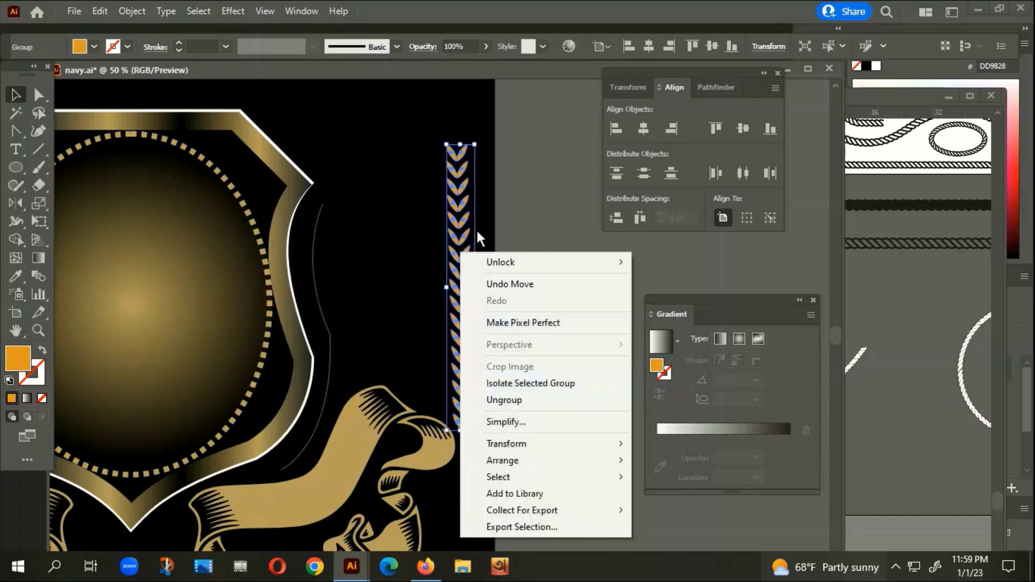
pyautogui.click(505, 399)
pyautogui.click(641, 132)
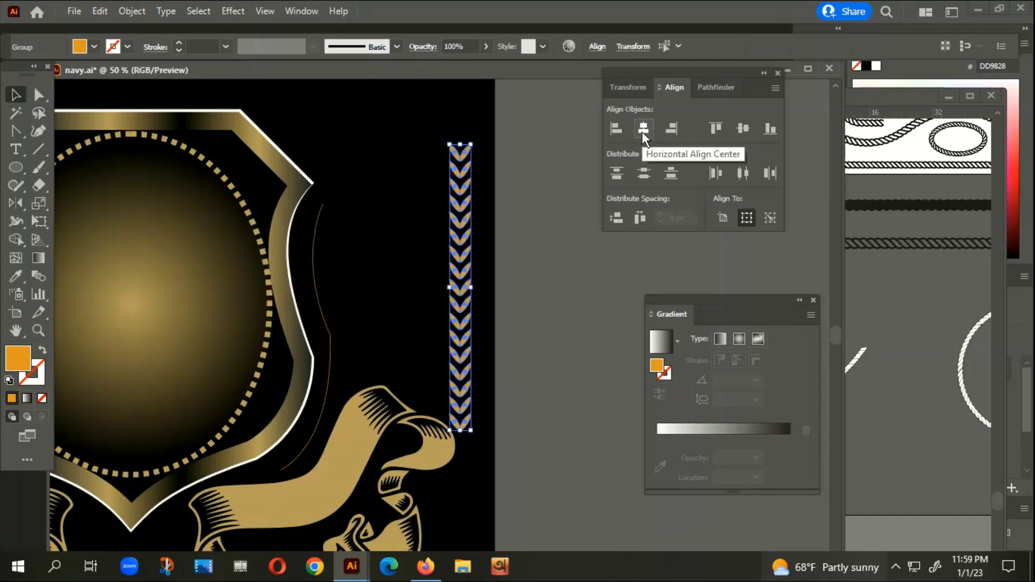
pyautogui.rightClick(481, 261)
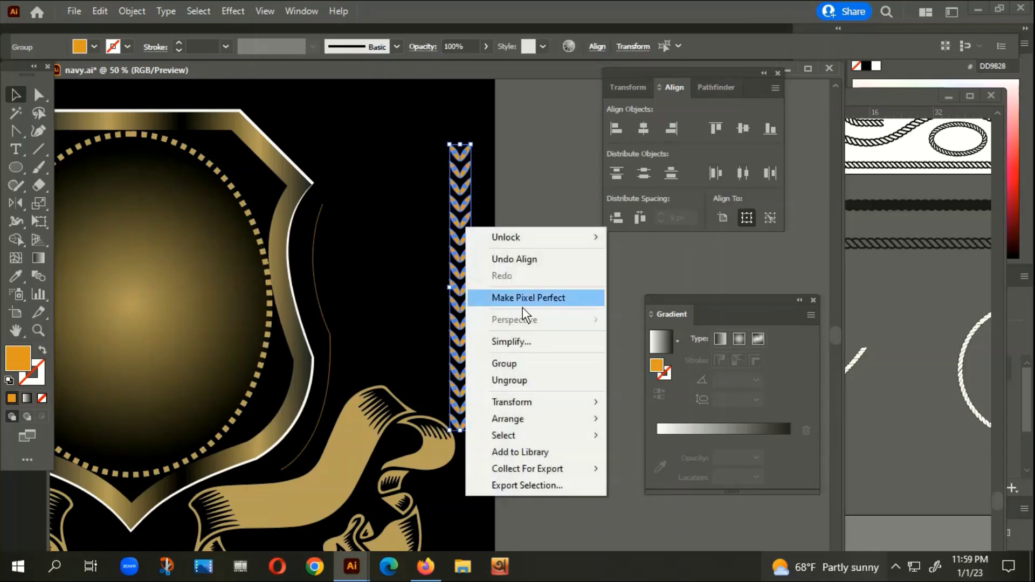
pyautogui.click(512, 364)
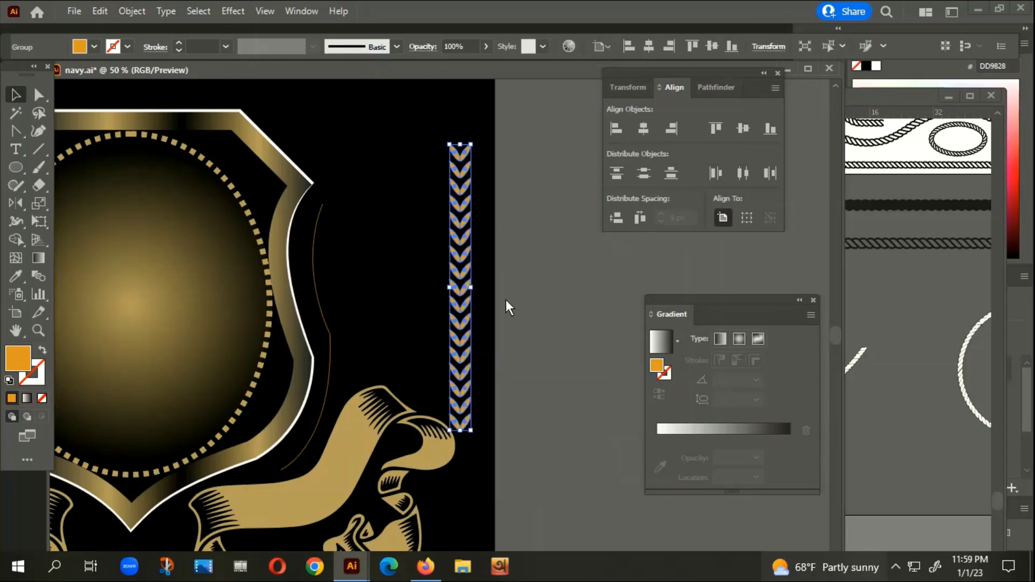
pyautogui.click(313, 12)
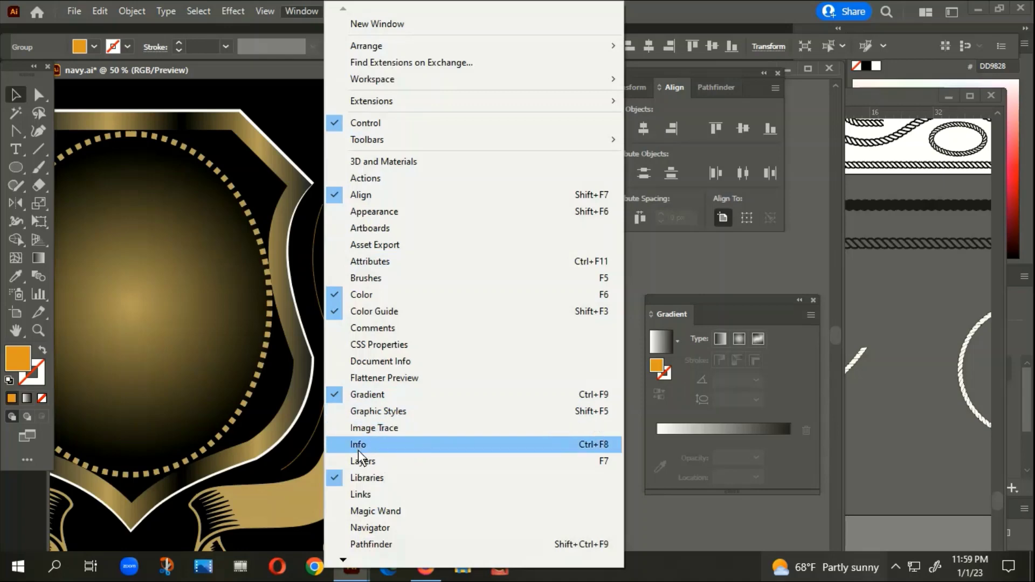
pyautogui.click(384, 276)
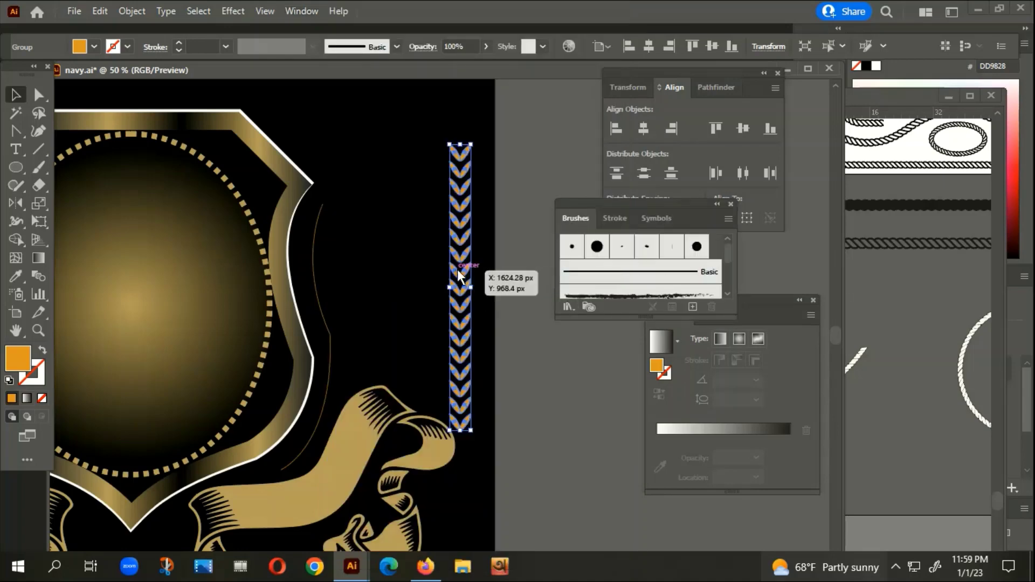
# Step: Save the leaf column as Art Brush 1 with the brush direction running upward
pyautogui.moveTo(458, 276); pyautogui.dragTo(609, 269)
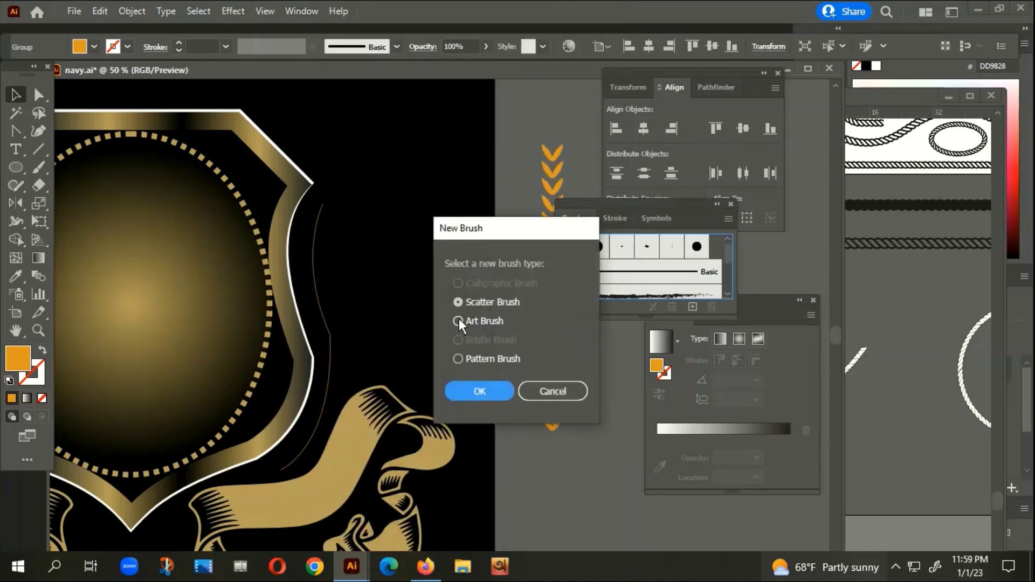
pyautogui.click(458, 322)
pyautogui.click(478, 388)
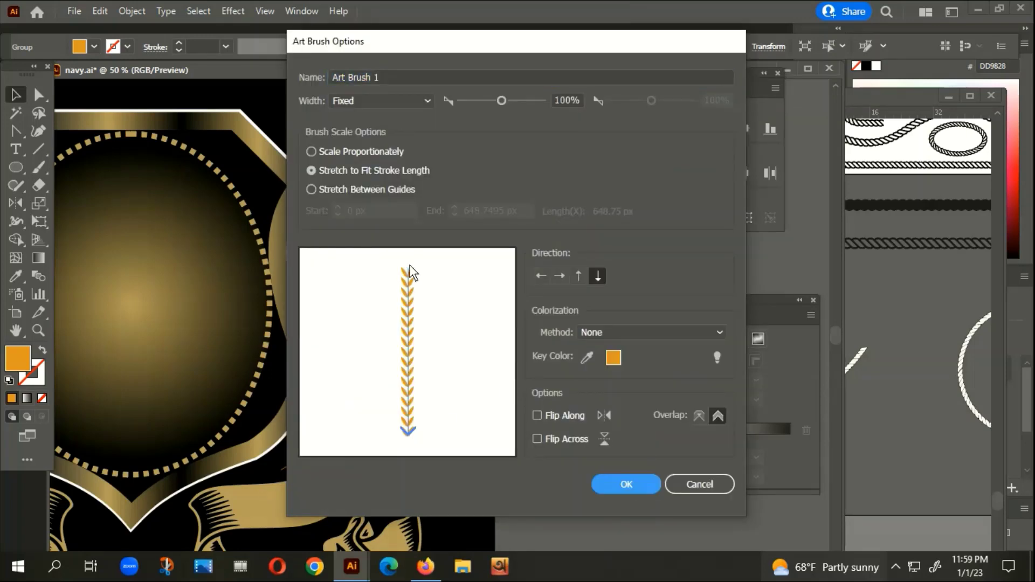
pyautogui.click(579, 276)
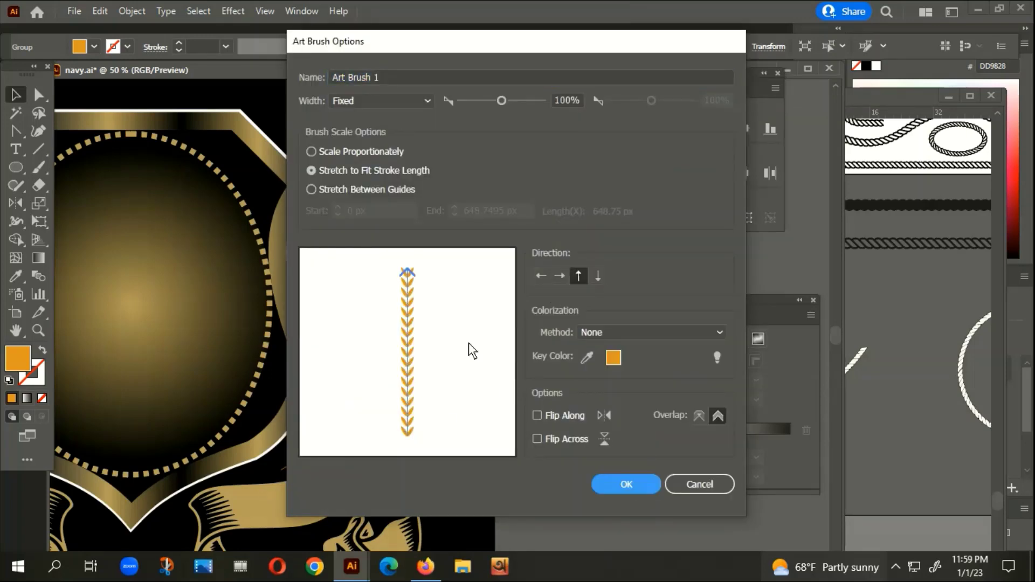
pyautogui.click(628, 486)
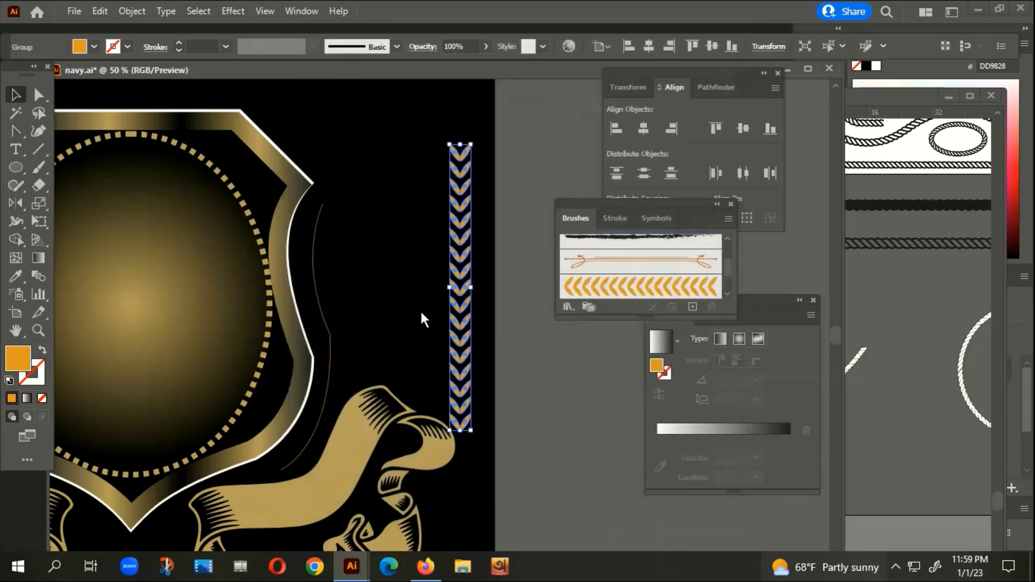
pyautogui.click(339, 334)
pyautogui.click(328, 329)
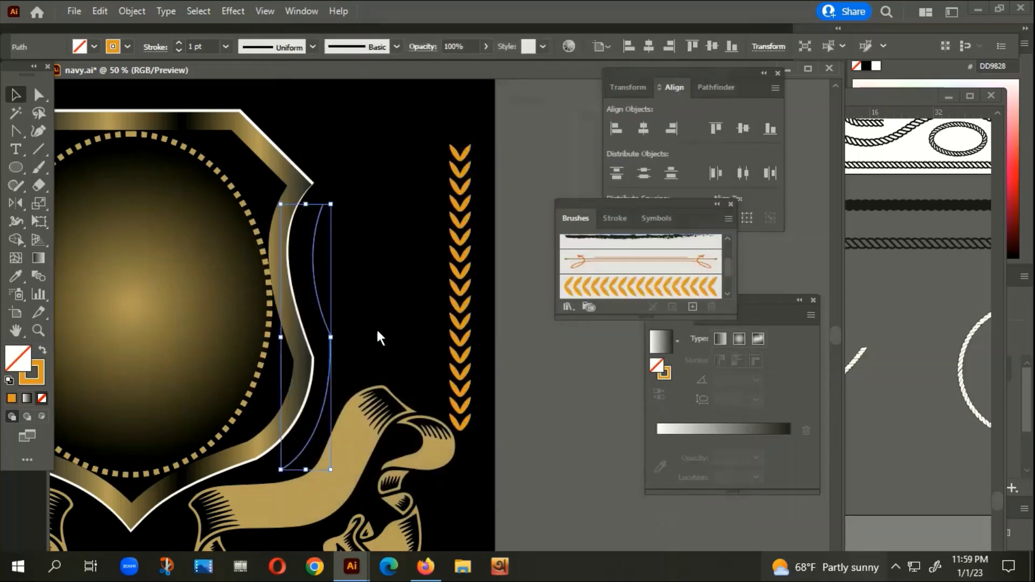
# Step: Apply Art Brush 1 to the thin curved line beside the shield
pyautogui.click(617, 285)
pyautogui.click(446, 271)
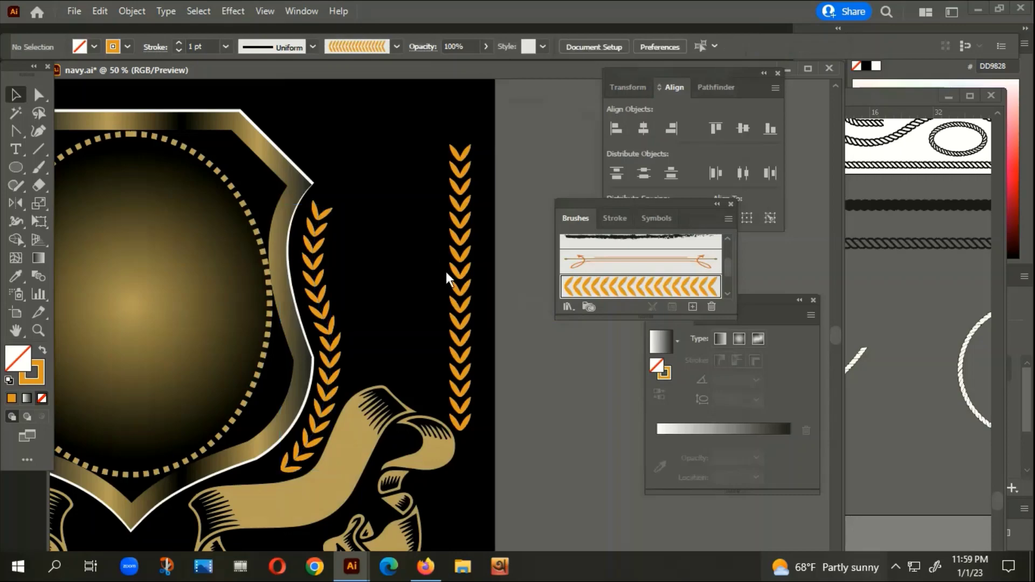
pyautogui.scroll(-2, 445, 272)
pyautogui.hscroll(-5, 407, 446)
pyautogui.scroll(2, 522, 338)
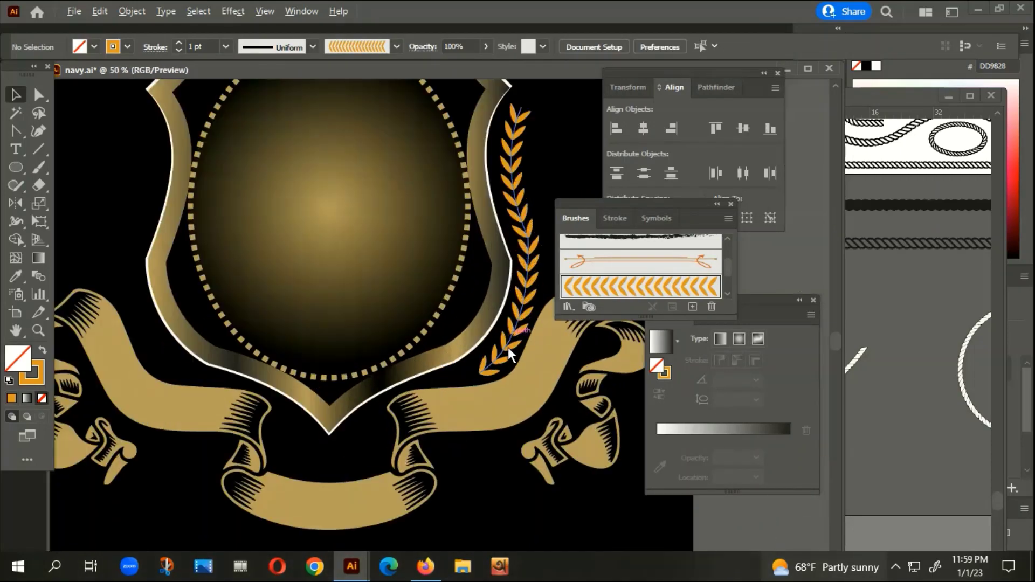
pyautogui.scroll(2, 470, 288)
pyautogui.moveTo(491, 277); pyautogui.dragTo(401, 313)
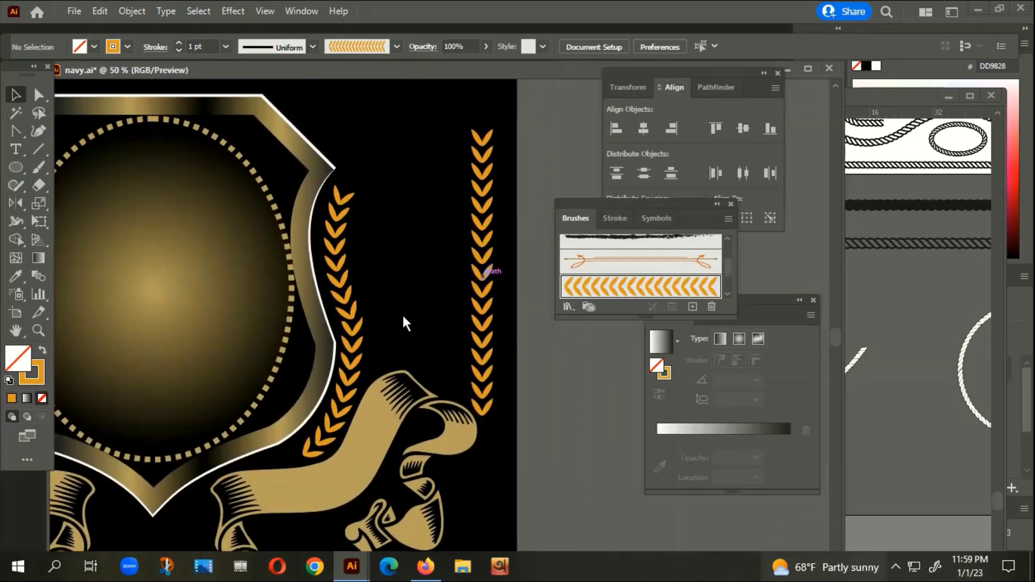
pyautogui.click(344, 257)
pyautogui.scroll(1, 320, 459)
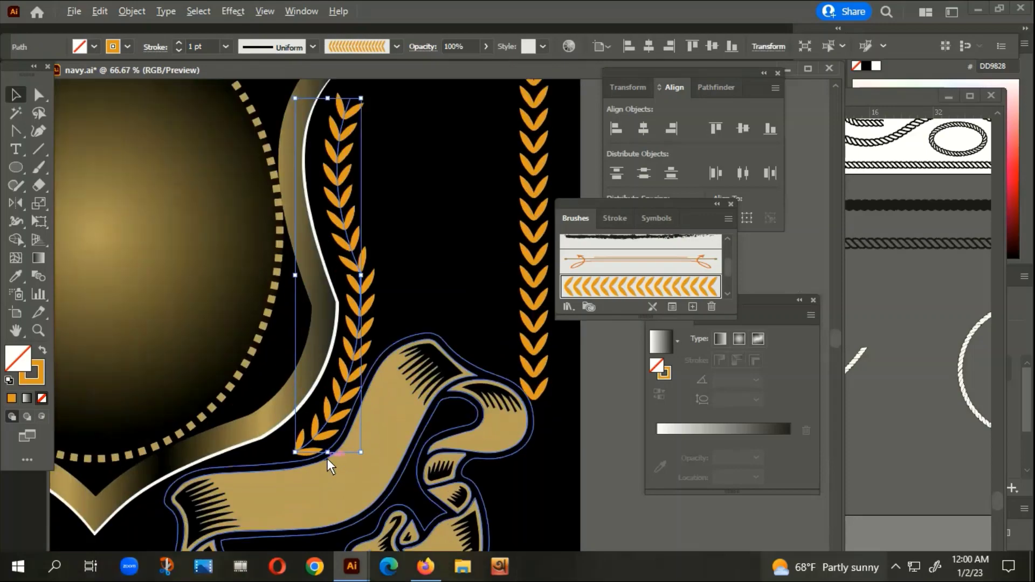
pyautogui.scroll(1, 326, 458)
pyautogui.scroll(-1, 329, 459)
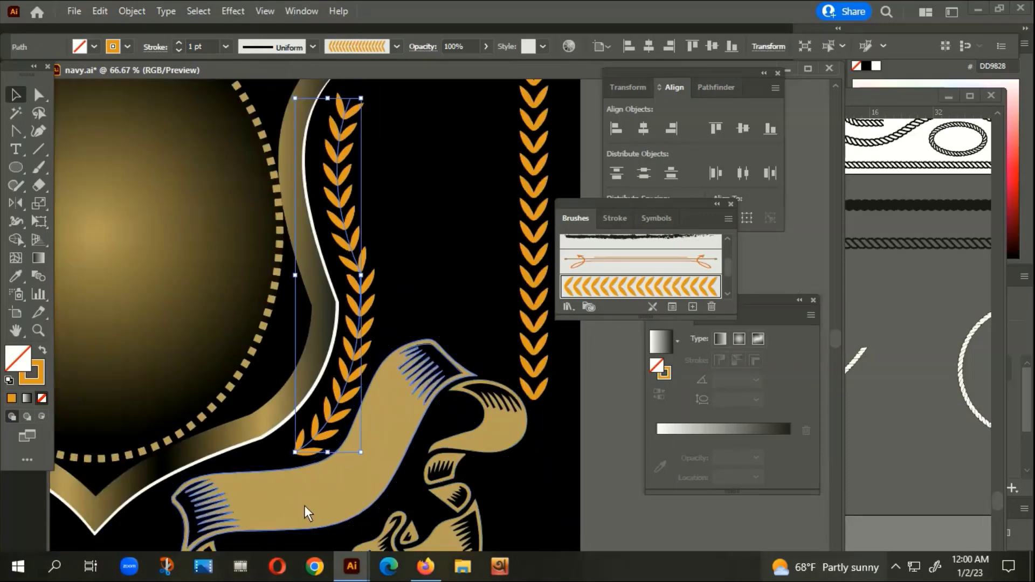
# Step: Move the laurel stem's lower end onto the ribbon with Direct Selection
pyautogui.click(38, 94)
pyautogui.scroll(1, 356, 442)
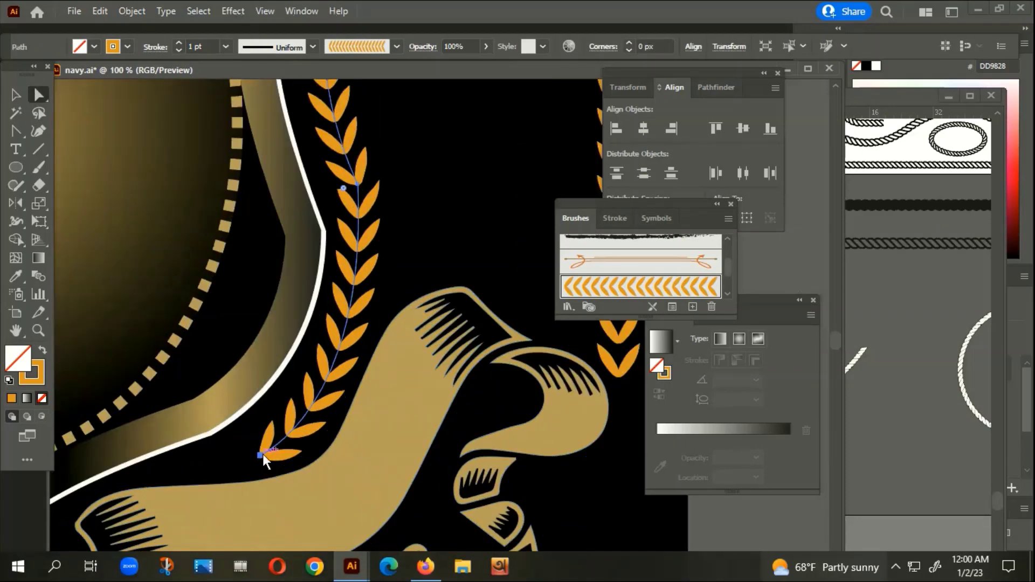
pyautogui.moveTo(261, 458); pyautogui.dragTo(223, 469)
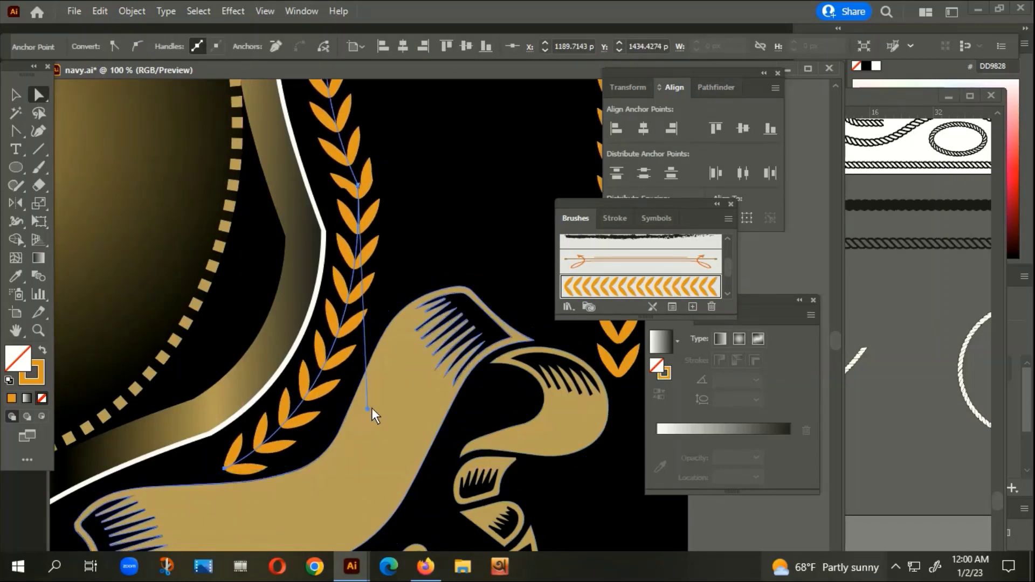
pyautogui.moveTo(368, 409); pyautogui.dragTo(386, 408)
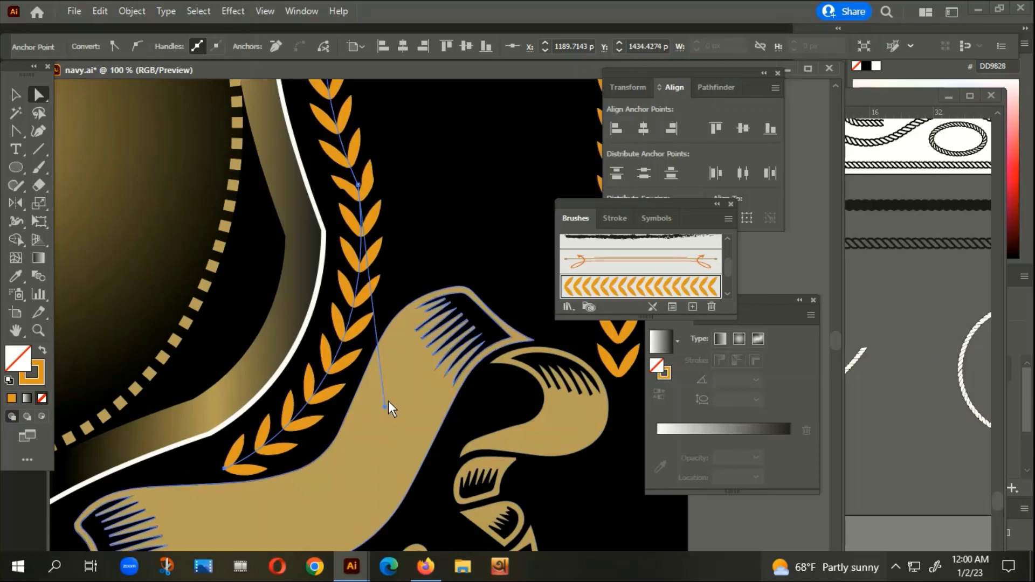
pyautogui.scroll(5, 443, 399)
pyautogui.scroll(3, 418, 475)
# Step: Curve the top of the laurel stem and fine-tune its middle points along the shield edge
pyautogui.moveTo(335, 152)
pyautogui.mouseDown()
pyautogui.moveTo(283, 280)
pyautogui.moveTo(269, 238)
pyautogui.mouseUp()
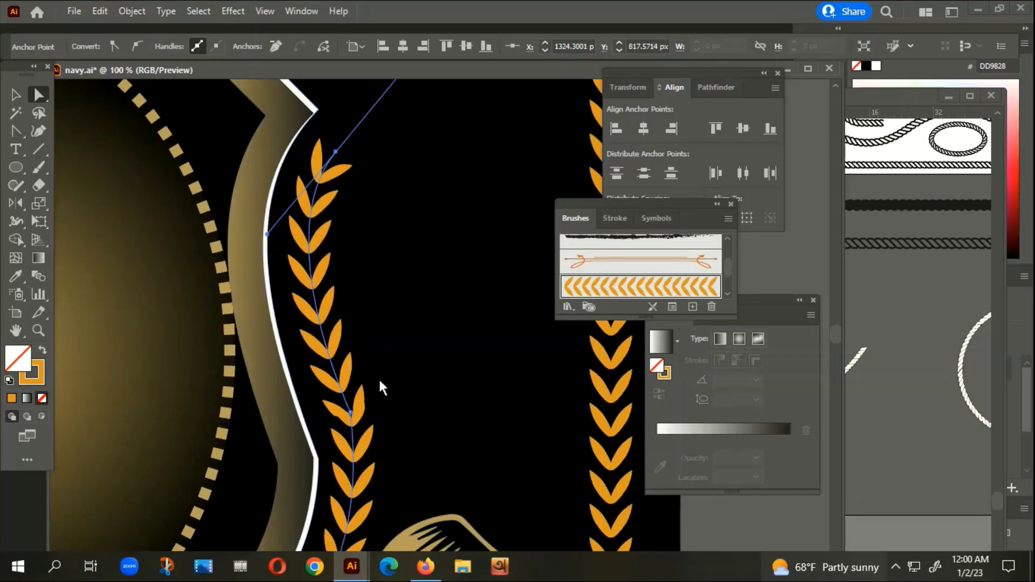
pyautogui.moveTo(349, 415); pyautogui.dragTo(365, 419)
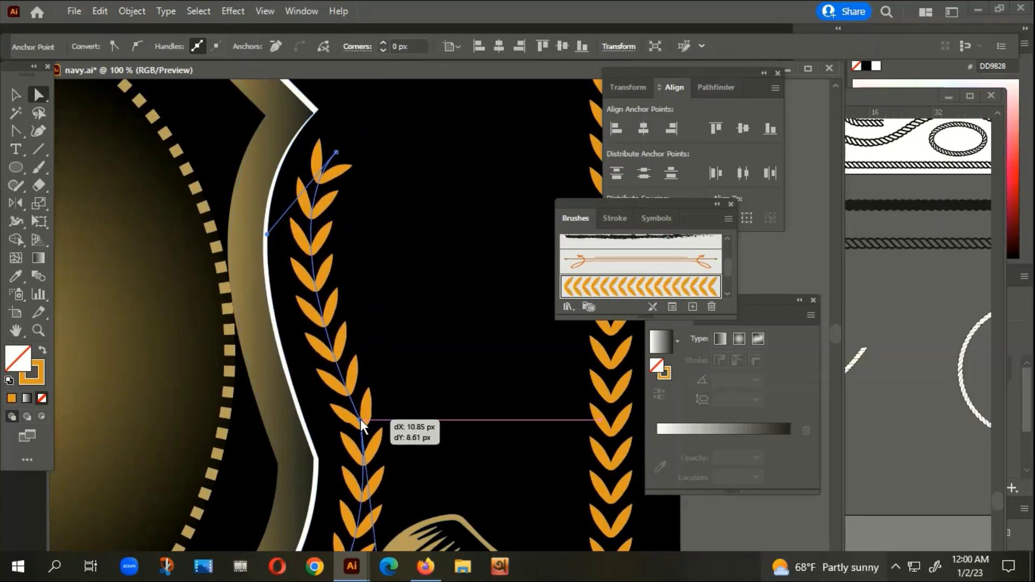
pyautogui.keyDown('alt'); pyautogui.scroll(-1, 427, 415); pyautogui.keyUp('alt')
pyautogui.scroll(-3, 413, 325)
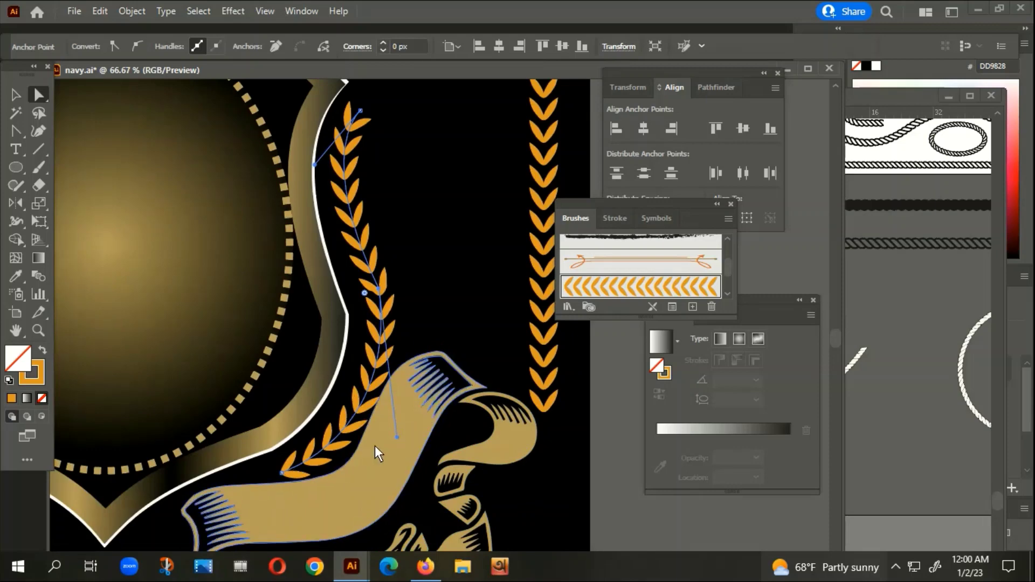
pyautogui.moveTo(397, 435); pyautogui.dragTo(388, 433)
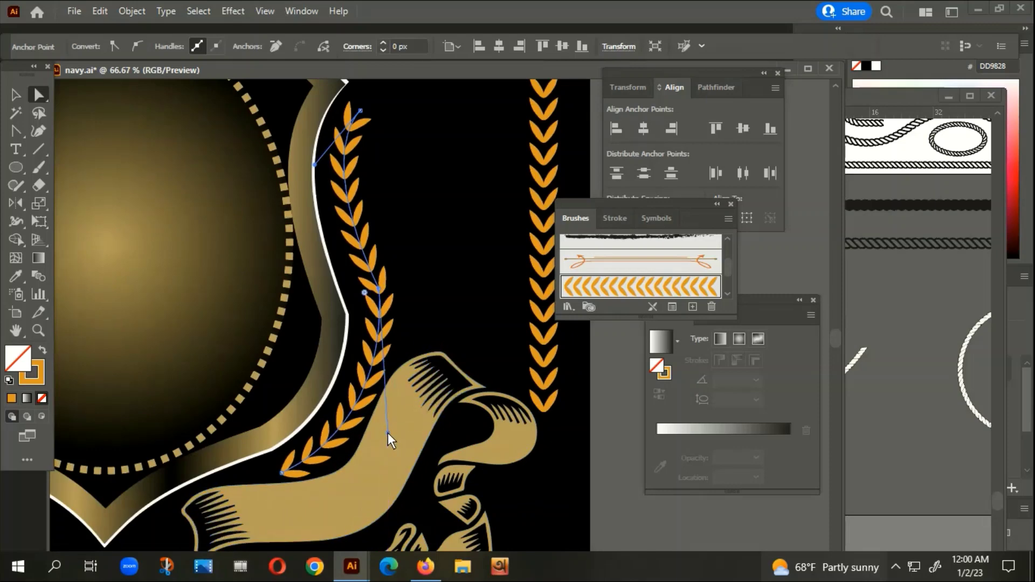
pyautogui.click(15, 96)
pyautogui.keyDown('alt'); pyautogui.scroll(-2, 445, 181); pyautogui.keyUp('alt')
pyautogui.keyDown('alt'); pyautogui.scroll(-1, 425, 206); pyautogui.keyUp('alt')
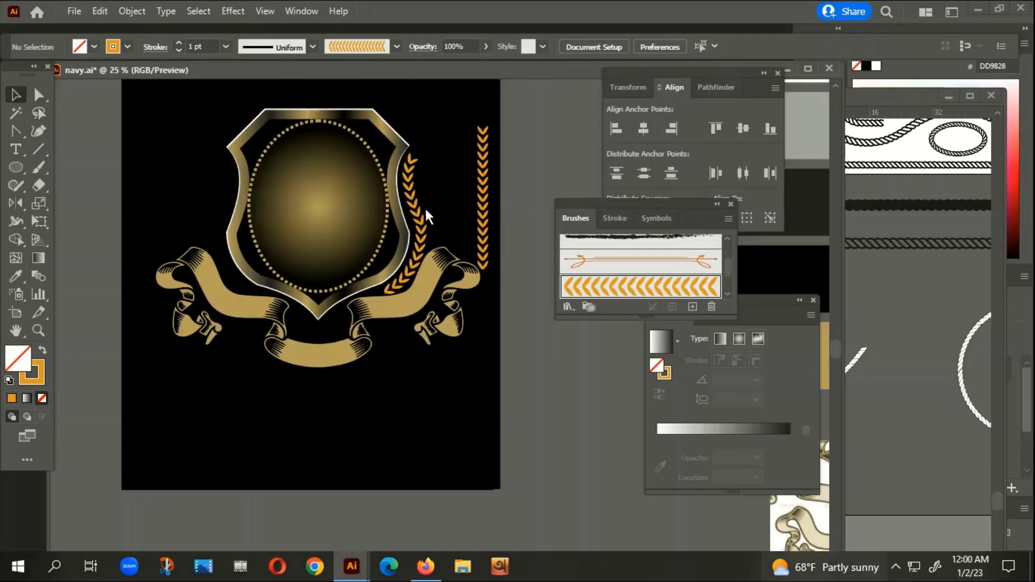
# Step: Preview a vertical Reflect of the laurel, then cancel it
pyautogui.rightClick(422, 217)
pyautogui.moveTo(469, 458)
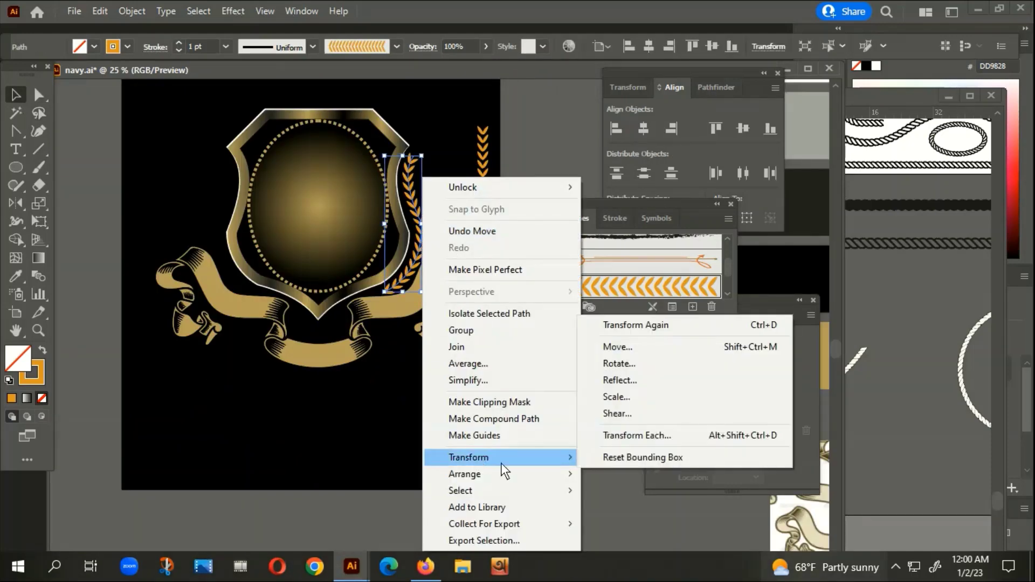
pyautogui.click(623, 381)
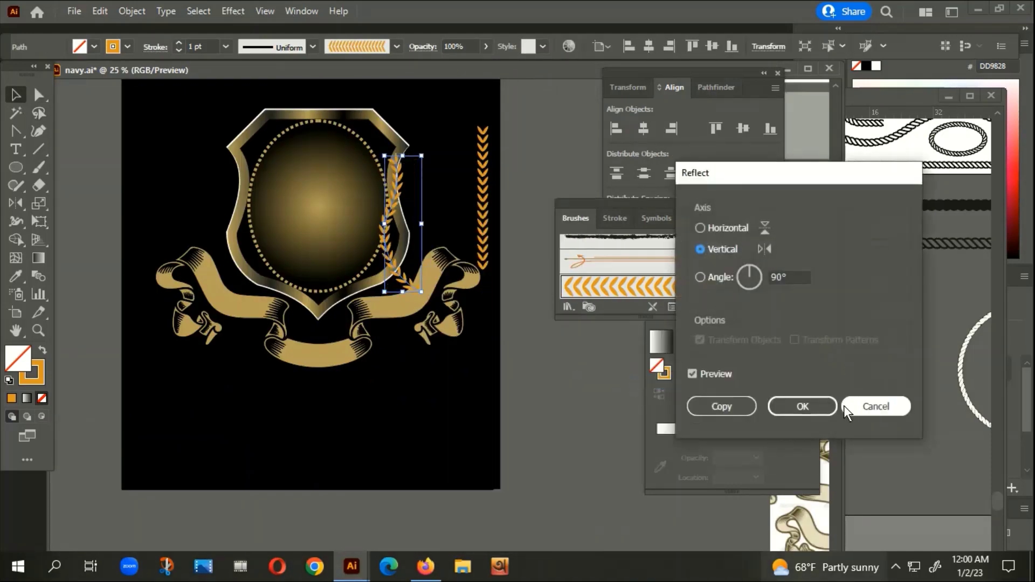
pyautogui.click(877, 408)
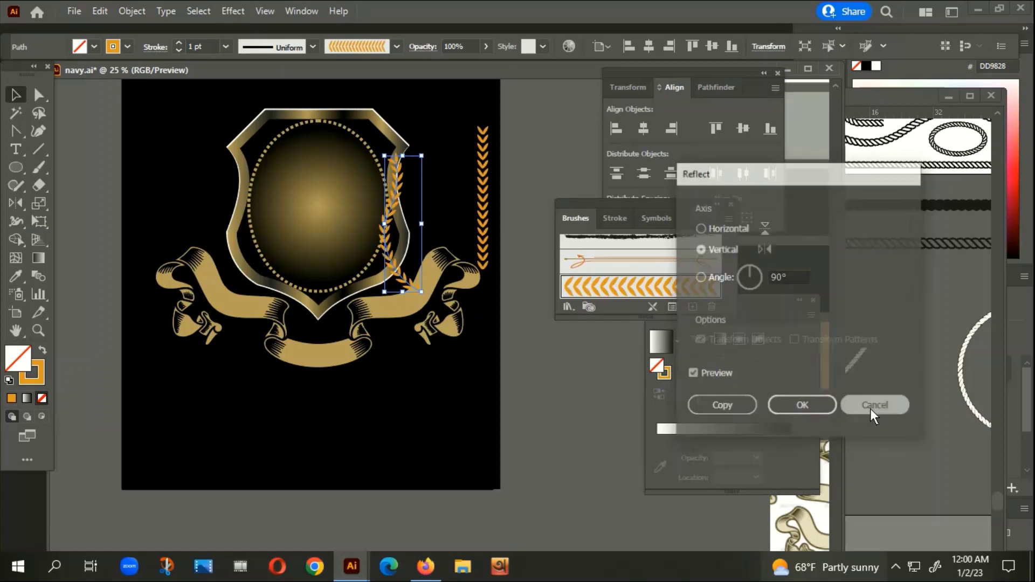
# Step: Delete the duplicate leaf chain overlapping the straight one
pyautogui.scroll(4, 487, 128)
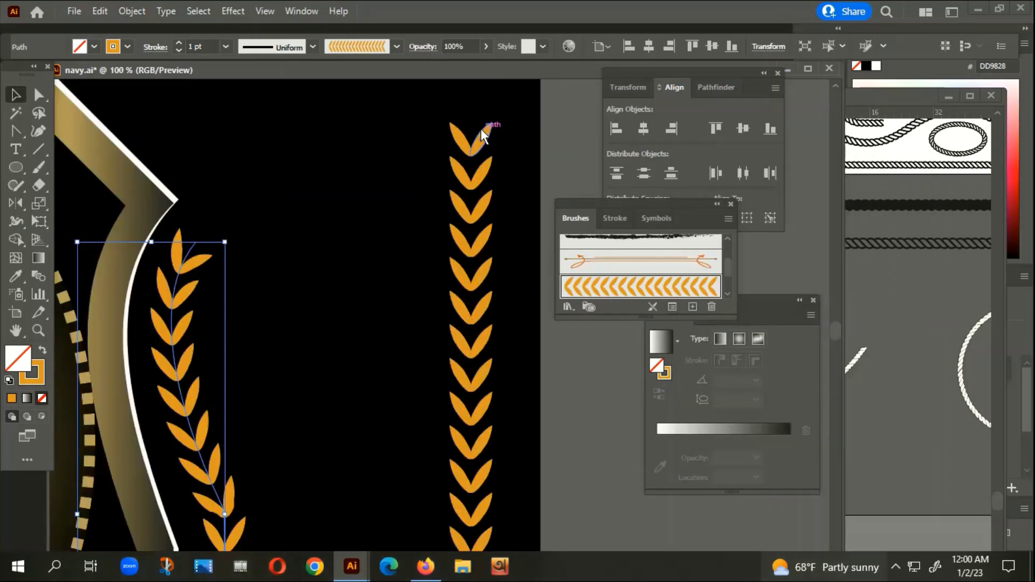
pyautogui.moveTo(478, 135); pyautogui.dragTo(455, 143)
pyautogui.rightClick(456, 143)
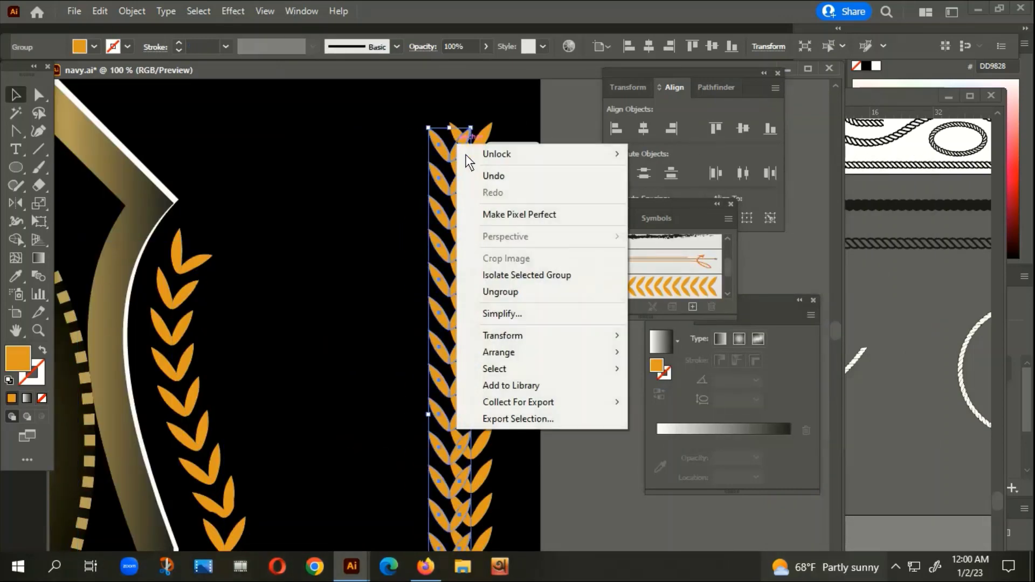
pyautogui.click(455, 157)
pyautogui.click(431, 157)
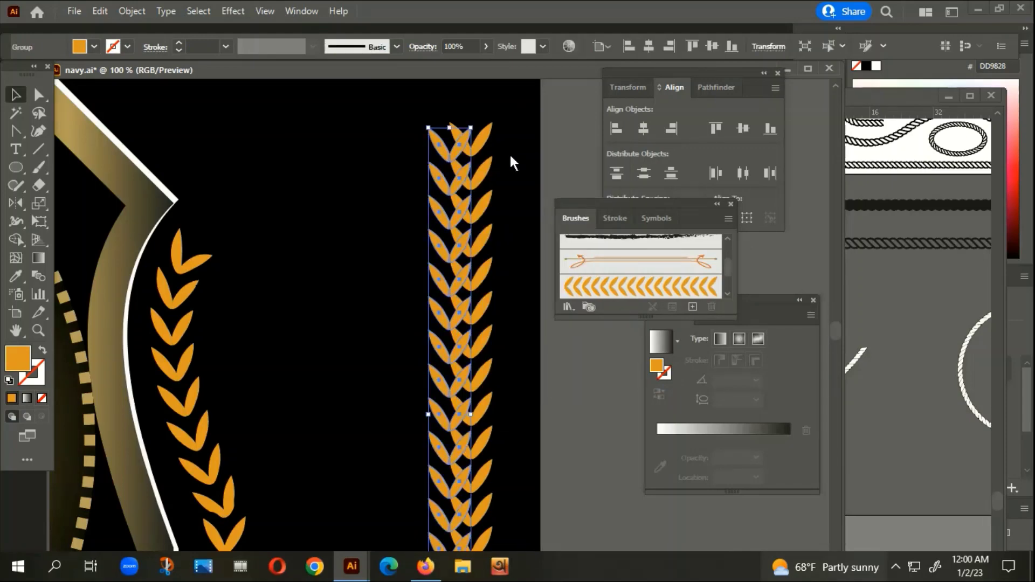
pyautogui.press('Delete')
# Step: Ungroup the straight leaf chain into separate V leaf pairs
pyautogui.rightClick(480, 149)
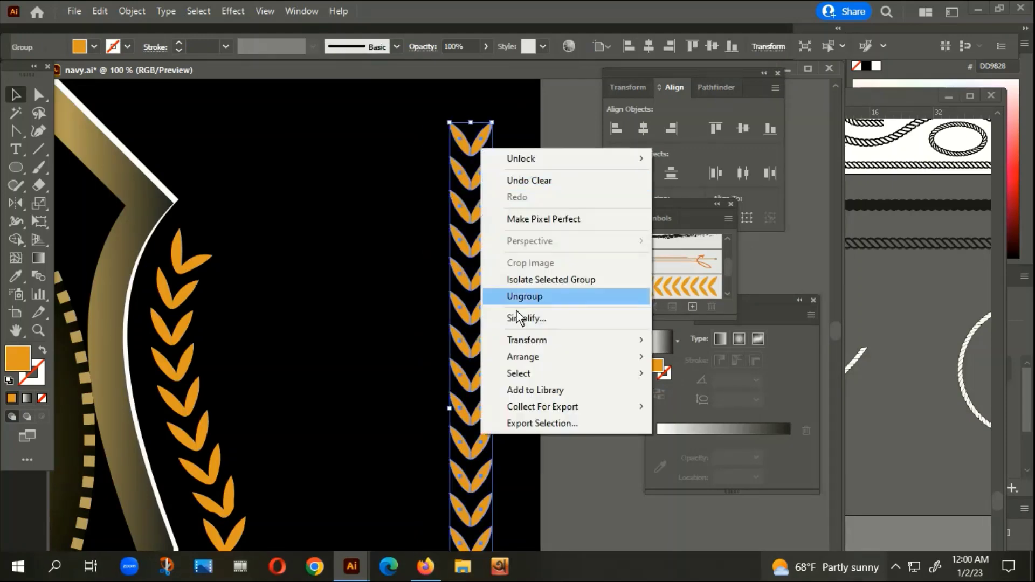
pyautogui.click(526, 285)
pyautogui.doubleClick(498, 169)
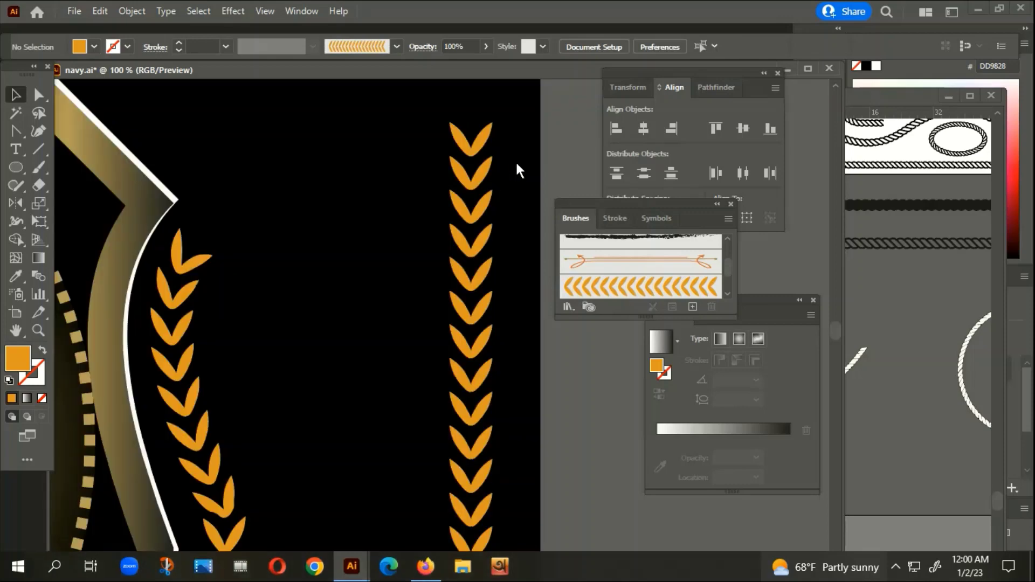
pyautogui.click(455, 142)
pyautogui.rightClick(455, 142)
pyautogui.click(503, 289)
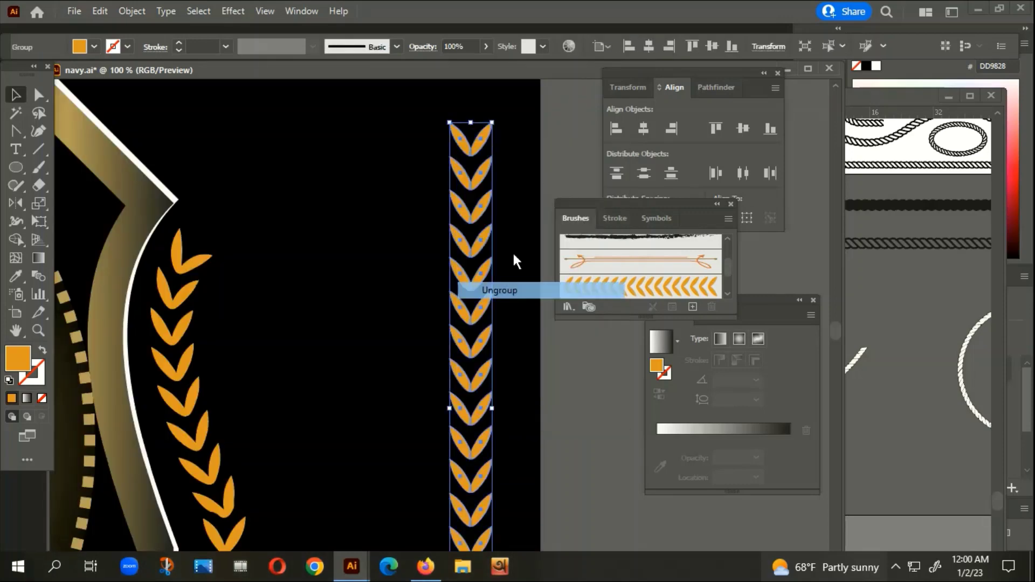
pyautogui.click(488, 148)
# Step: Ungroup the leaf pair beside the laurel and rotate one leaf onto the laurel's tip
pyautogui.moveTo(469, 141); pyautogui.dragTo(228, 233)
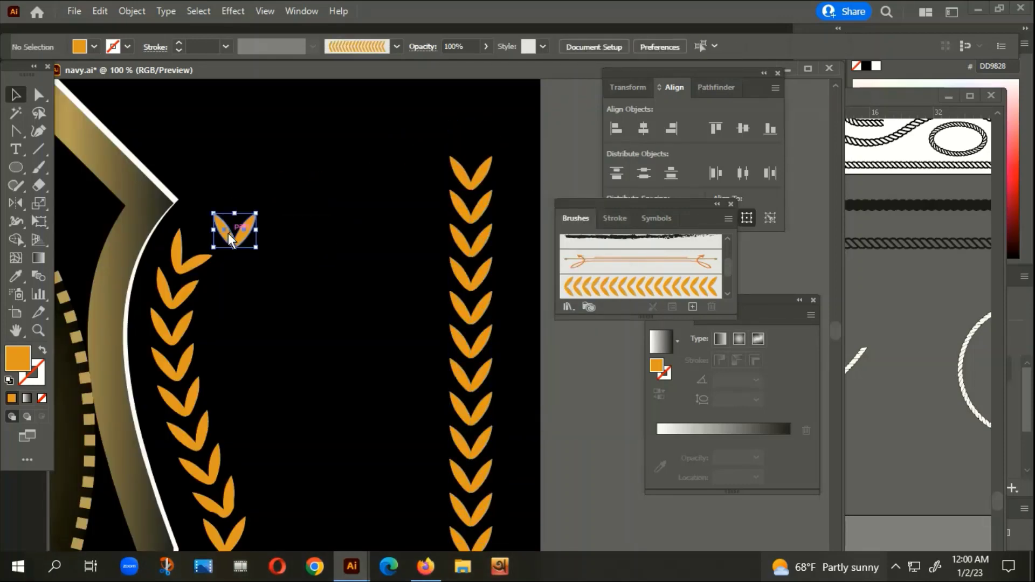
pyautogui.keyDown('alt'); pyautogui.scroll(4, 236, 221); pyautogui.keyUp('alt')
pyautogui.rightClick(237, 216)
pyautogui.click(311, 365)
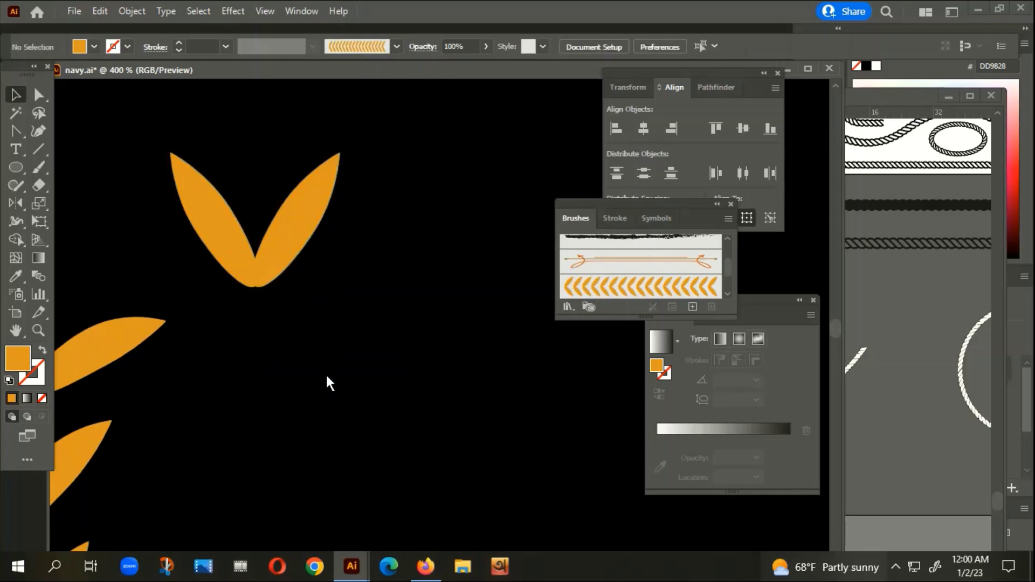
pyautogui.hscroll(-5, 490, 221)
pyautogui.moveTo(491, 220)
pyautogui.mouseDown()
pyautogui.moveTo(378, 256)
pyautogui.moveTo(360, 235)
pyautogui.mouseUp()
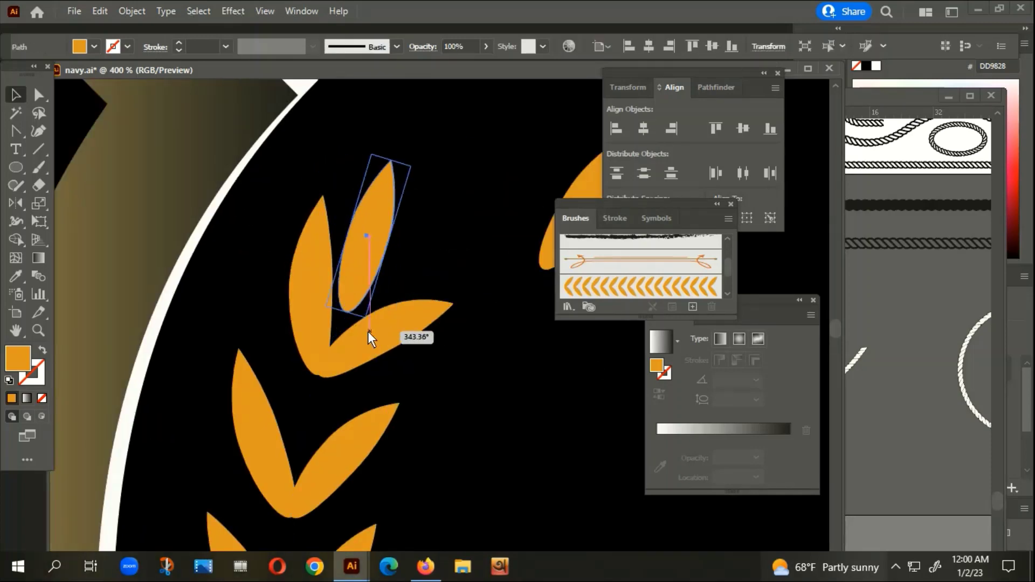
pyautogui.moveTo(441, 296); pyautogui.dragTo(325, 329)
pyautogui.moveTo(392, 213); pyautogui.dragTo(411, 223)
# Step: Expand the curved laurel brush's appearance into real leaf shapes and ungroup them
pyautogui.click(295, 276)
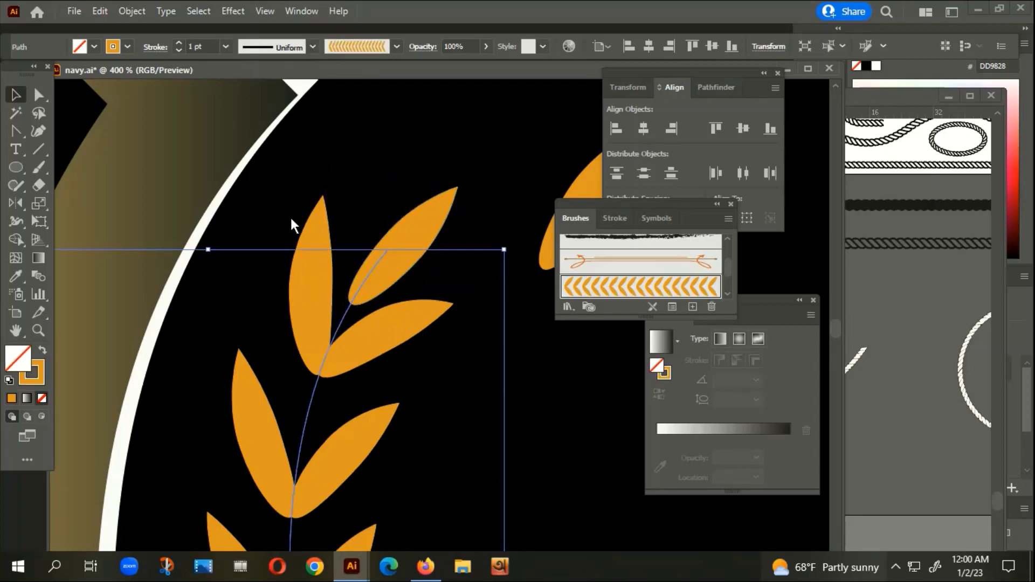
pyautogui.click(132, 11)
pyautogui.click(214, 202)
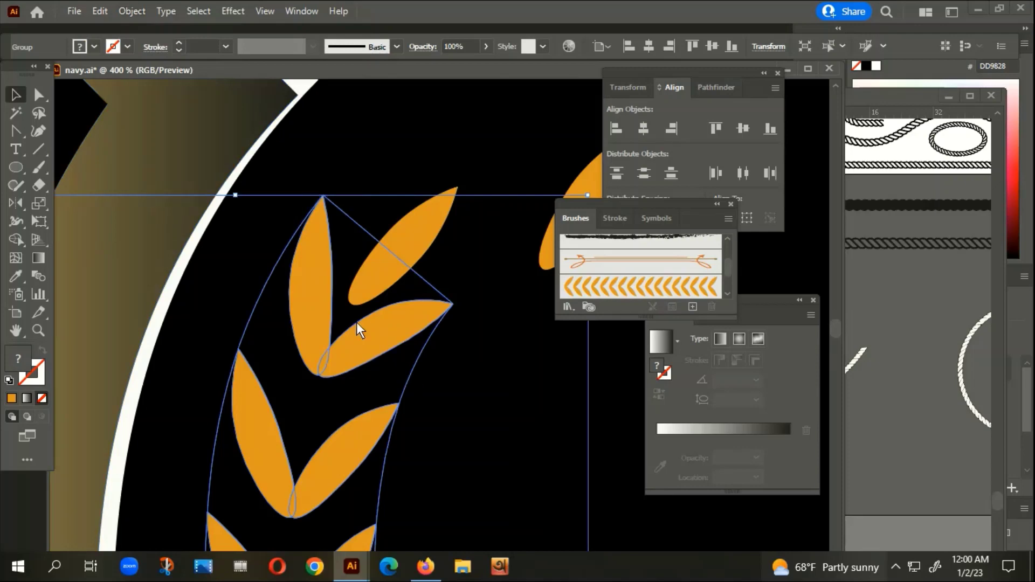
pyautogui.rightClick(370, 295)
pyautogui.click(414, 155)
pyautogui.scroll(-3, 344, 230)
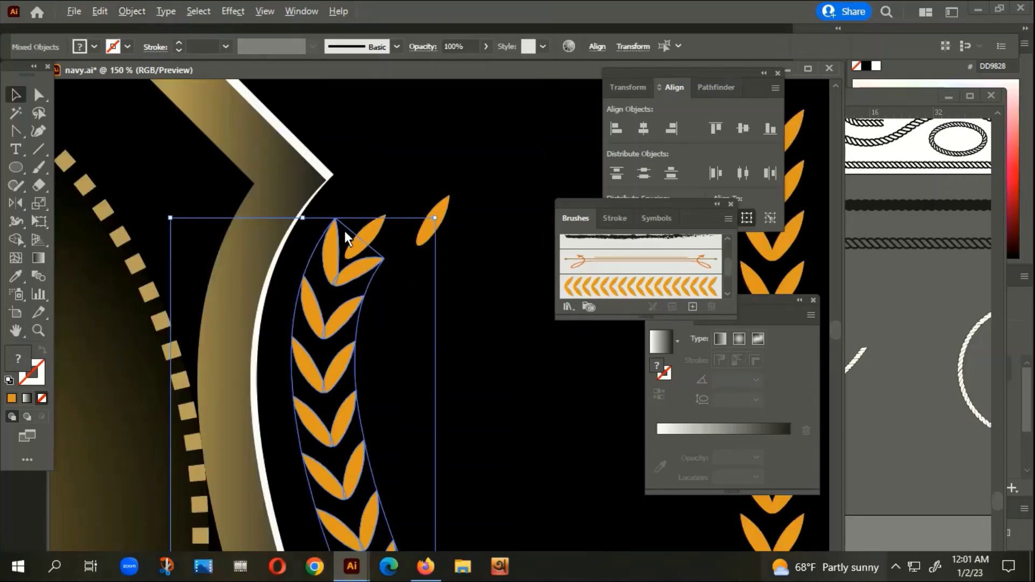
pyautogui.scroll(-3, 401, 340)
pyautogui.scroll(-3, 427, 357)
pyautogui.click(400, 265)
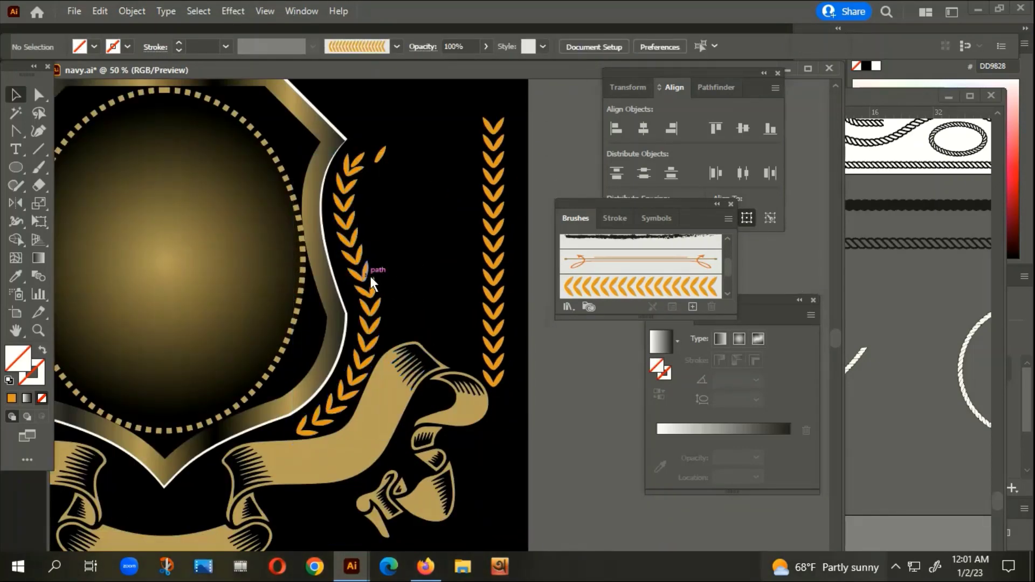
pyautogui.click(372, 276)
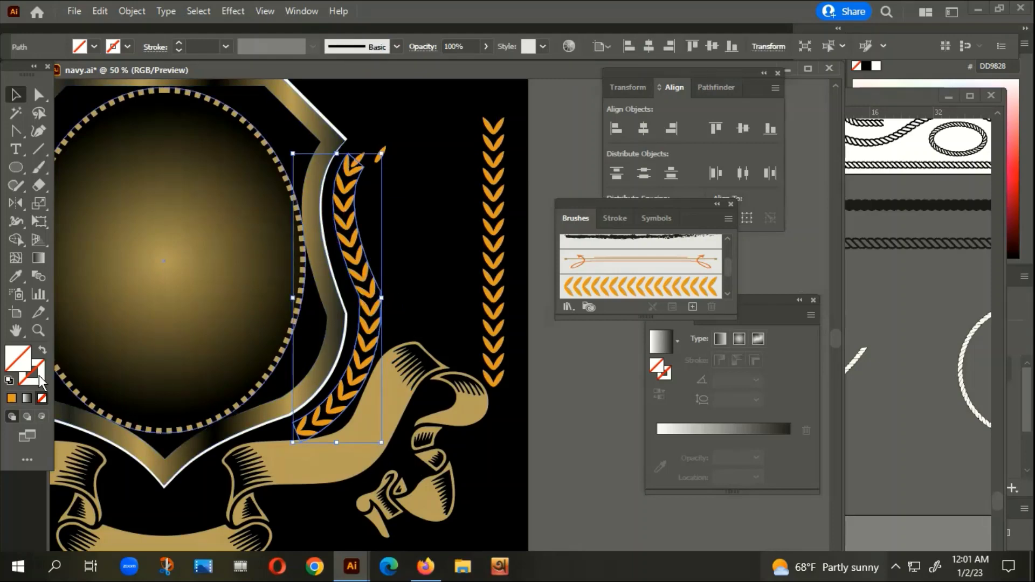
pyautogui.click(471, 255)
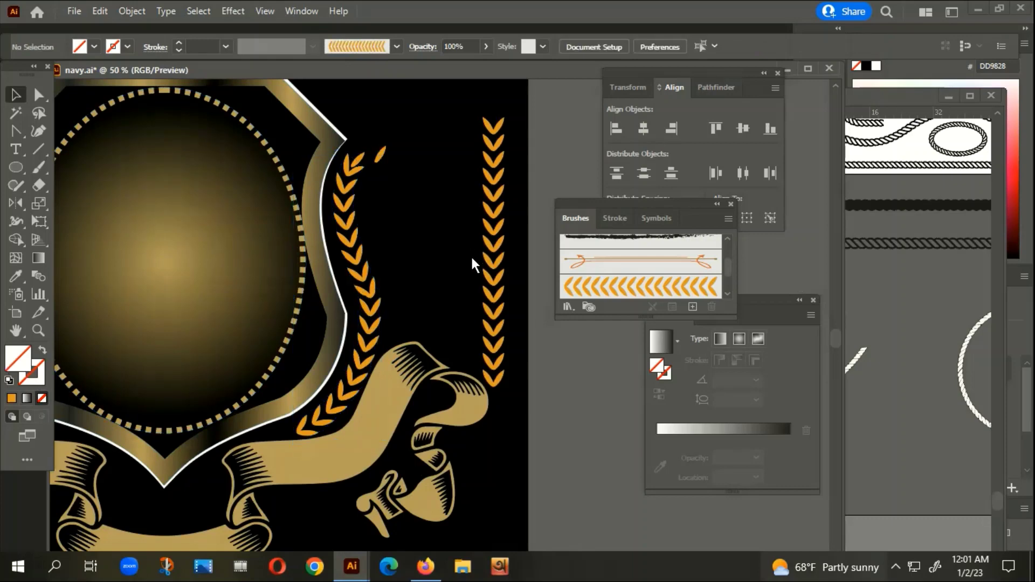
# Step: Move the stray top leaf up and to the right
pyautogui.moveTo(381, 153); pyautogui.dragTo(429, 138)
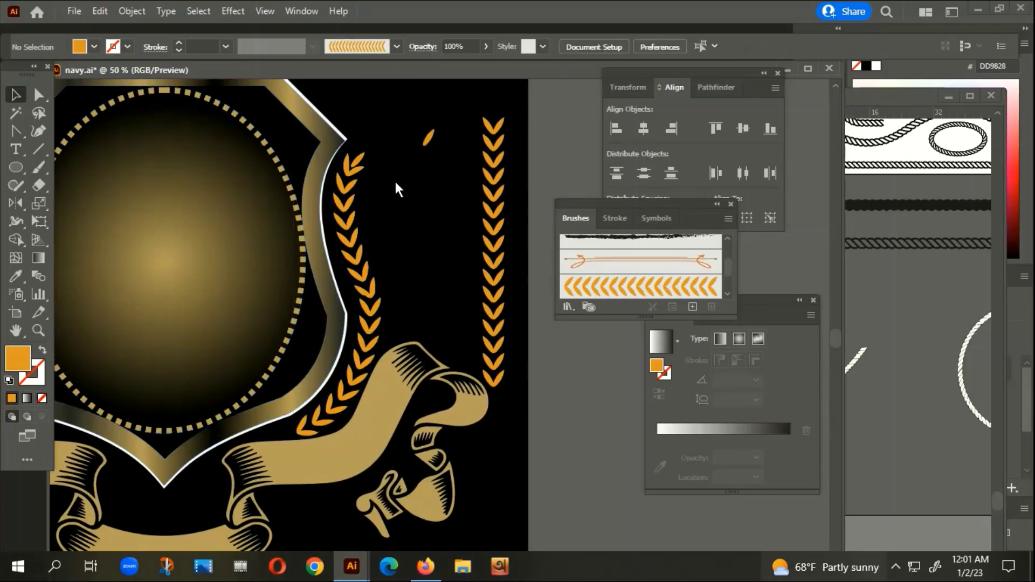
pyautogui.moveTo(354, 162); pyautogui.dragTo(352, 158)
pyautogui.click(390, 248)
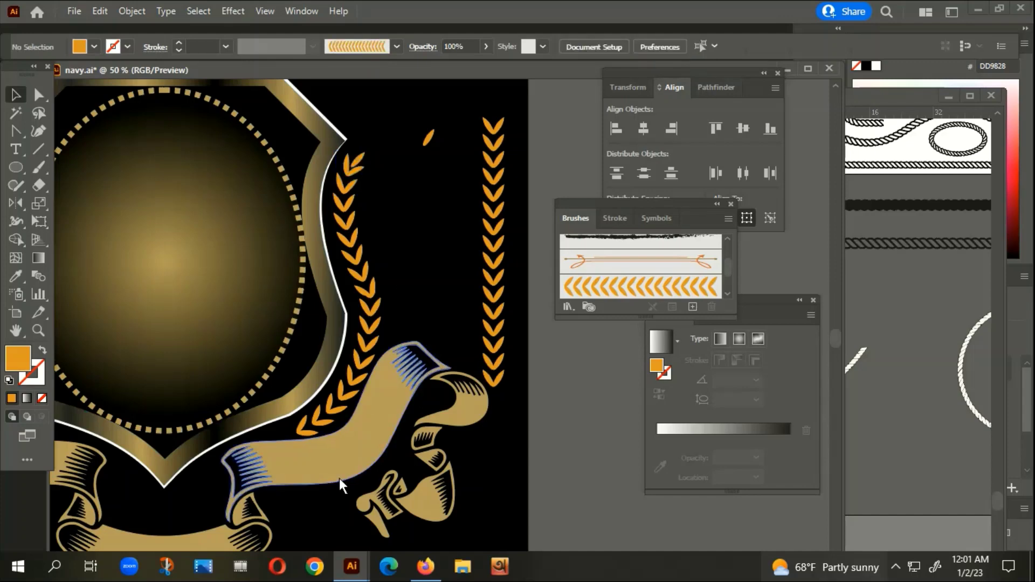
pyautogui.scroll(-1, 332, 477)
pyautogui.scroll(2, 332, 477)
pyautogui.scroll(1, 312, 417)
# Step: Shift-select the curved laurel's leaves from the bottom upward
pyautogui.click(249, 385)
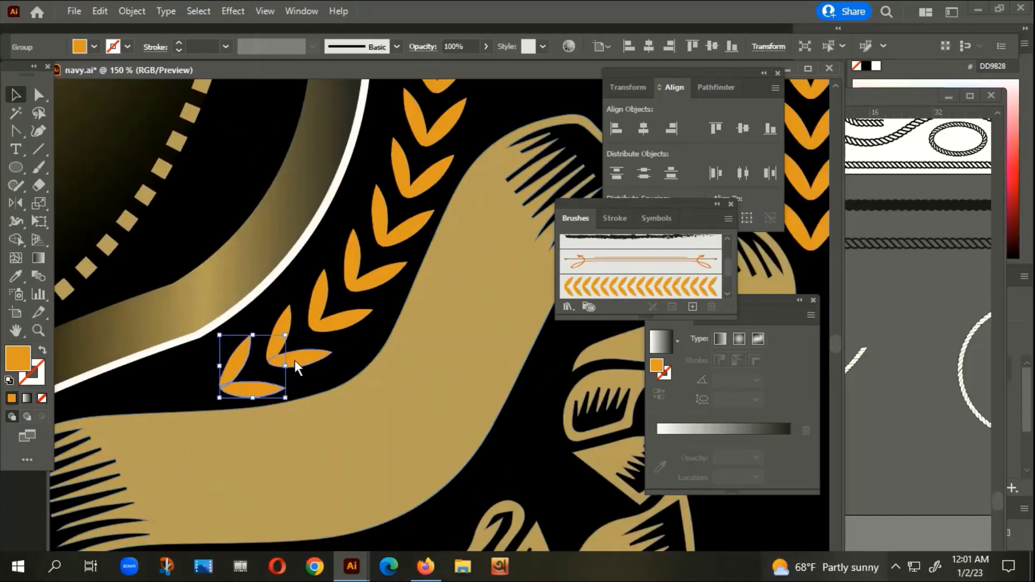
pyautogui.keyDown('shift'); pyautogui.click(345, 308); pyautogui.keyUp('shift')
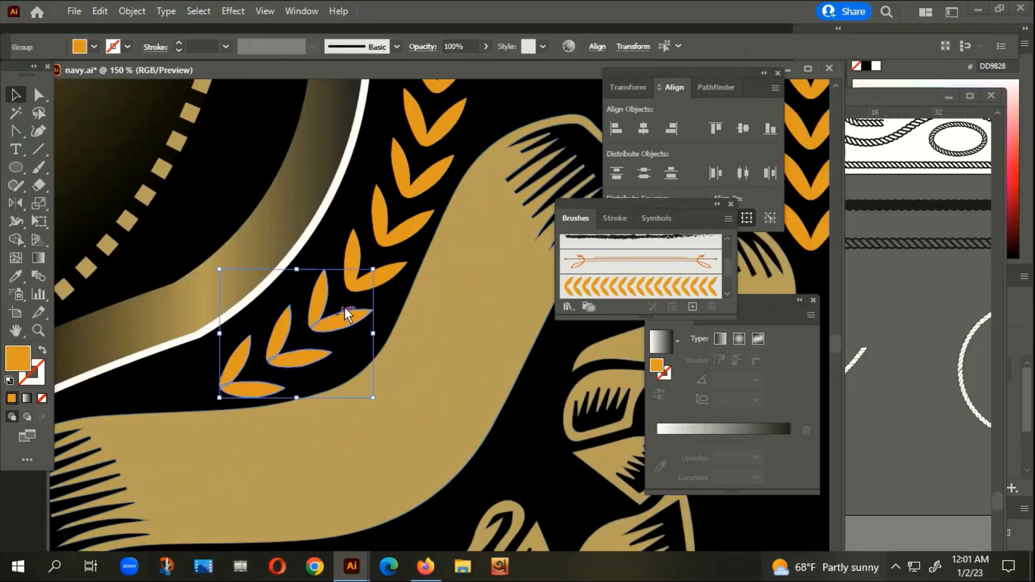
pyautogui.keyDown('shift'); pyautogui.click(387, 279); pyautogui.keyUp('shift')
pyautogui.keyDown('shift'); pyautogui.click(402, 216); pyautogui.keyUp('shift')
pyautogui.keyDown('shift'); pyautogui.click(421, 164); pyautogui.keyUp('shift')
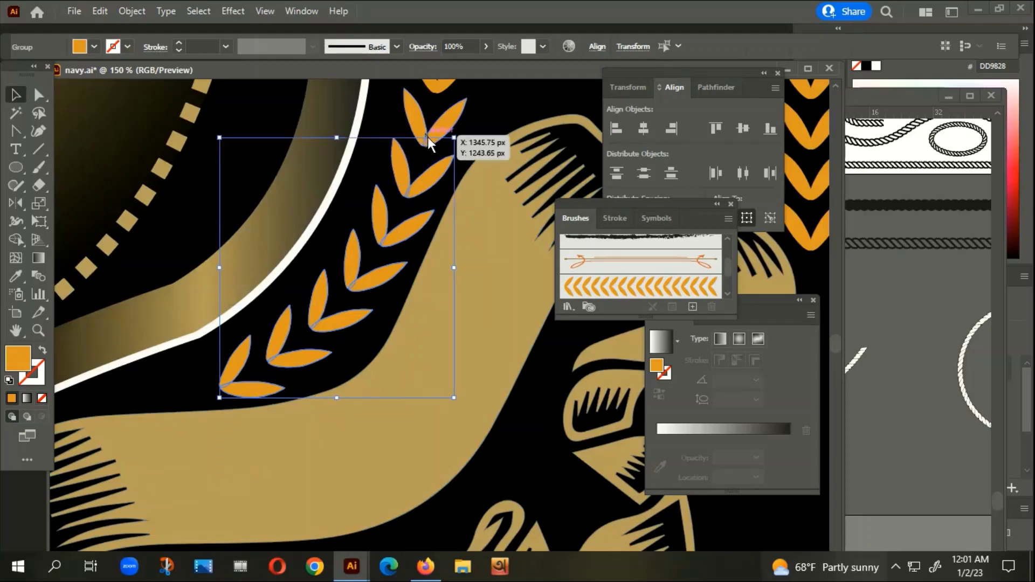
pyautogui.scroll(3, 421, 243)
pyautogui.scroll(2, 394, 372)
pyautogui.keyDown('shift'); pyautogui.click(377, 384); pyautogui.keyUp('shift')
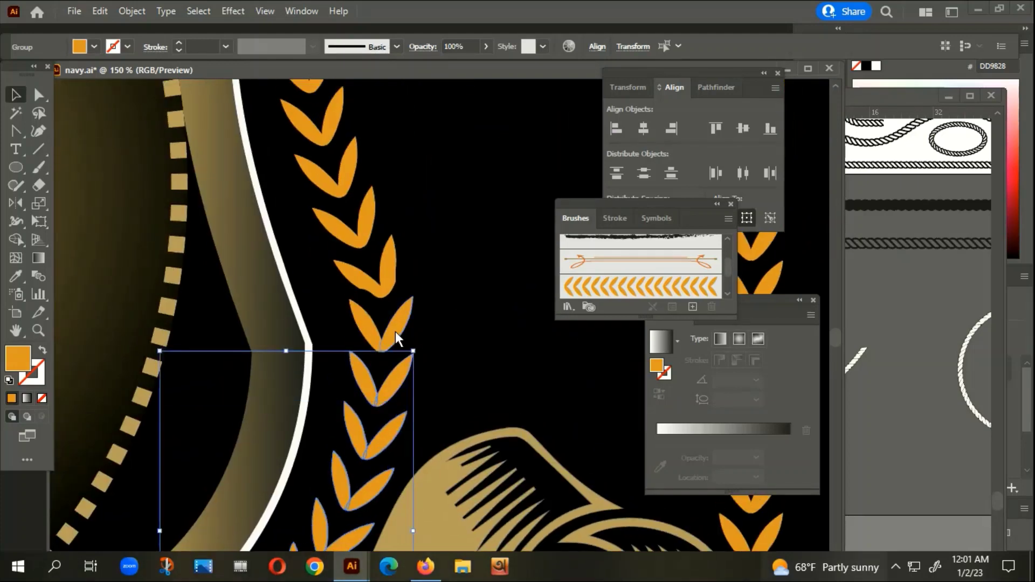
pyautogui.keyDown('shift'); pyautogui.click(387, 323); pyautogui.keyUp('shift')
pyautogui.keyDown('shift'); pyautogui.click(347, 239); pyautogui.keyUp('shift')
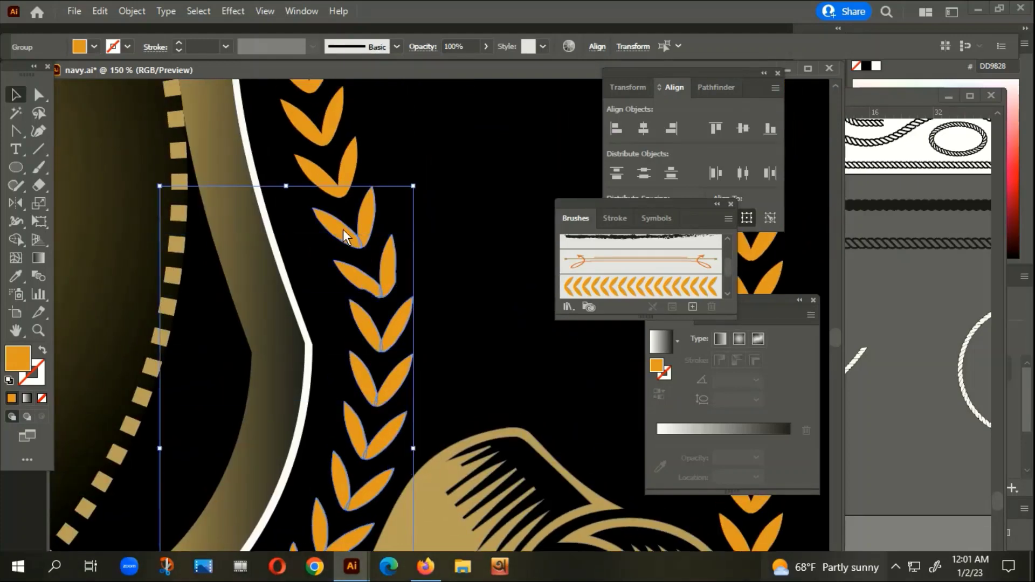
pyautogui.keyDown('shift'); pyautogui.click(330, 193); pyautogui.keyUp('shift')
pyautogui.keyDown('shift'); pyautogui.click(334, 96); pyautogui.keyUp('shift')
# Step: Add the top laurel leaves to the selection and group all selected leaves
pyautogui.moveTo(354, 171); pyautogui.dragTo(430, 466)
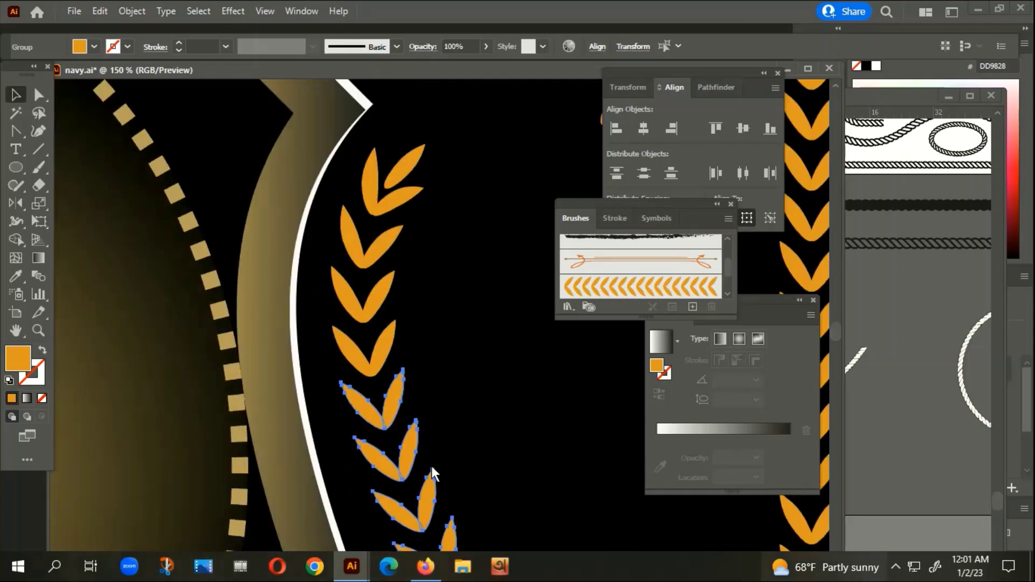
pyautogui.moveTo(360, 355); pyautogui.dragTo(353, 271)
pyautogui.keyDown('shift'); pyautogui.click(370, 219); pyautogui.keyUp('shift')
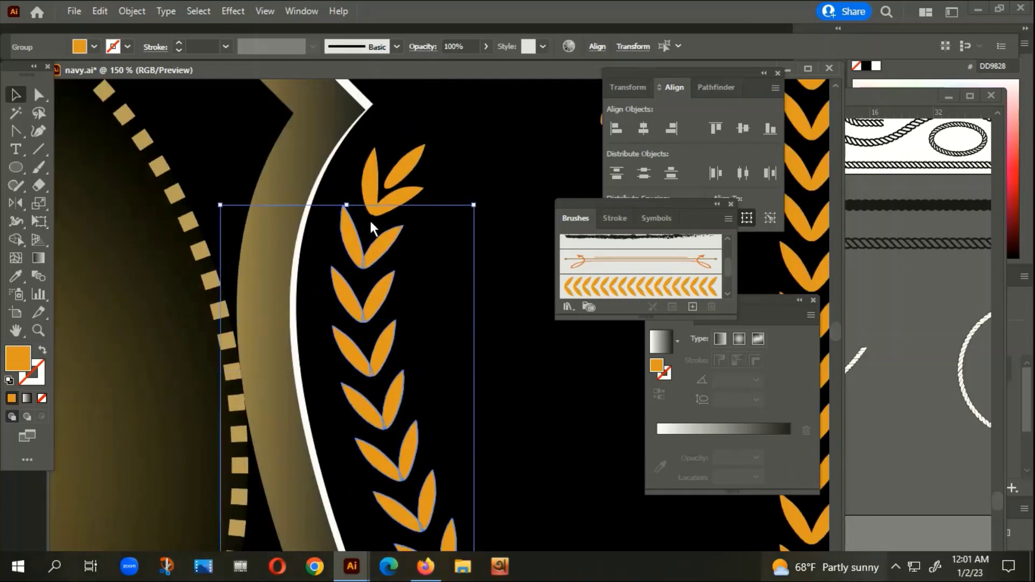
pyautogui.keyDown('shift'); pyautogui.click(380, 195); pyautogui.keyUp('shift')
pyautogui.rightClick(401, 171)
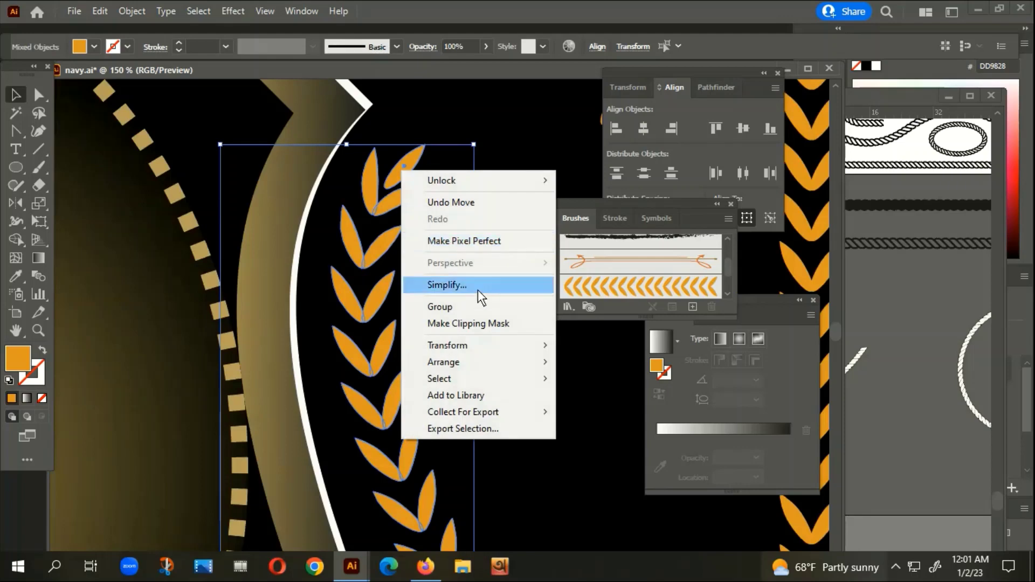
pyautogui.click(452, 305)
pyautogui.scroll(-3, 413, 314)
pyautogui.scroll(-2, 424, 398)
pyautogui.scroll(-1, 425, 399)
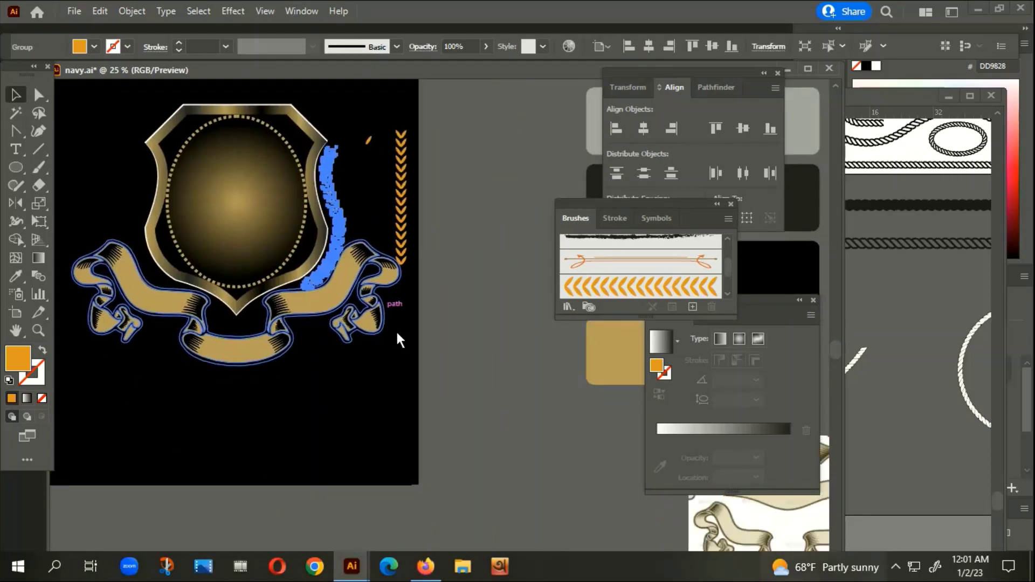
pyautogui.moveTo(407, 358); pyautogui.dragTo(324, 353)
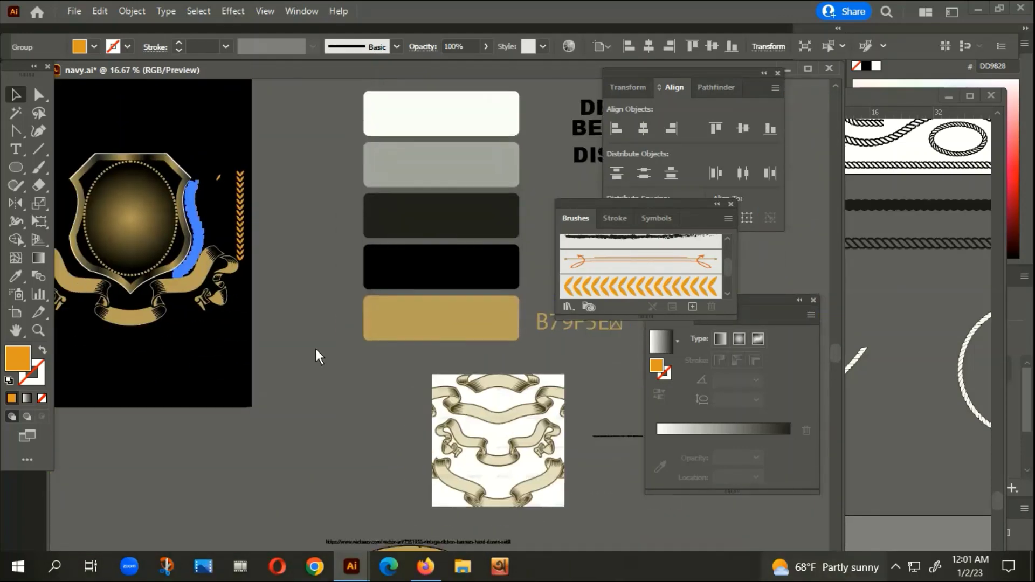
pyautogui.click(725, 203)
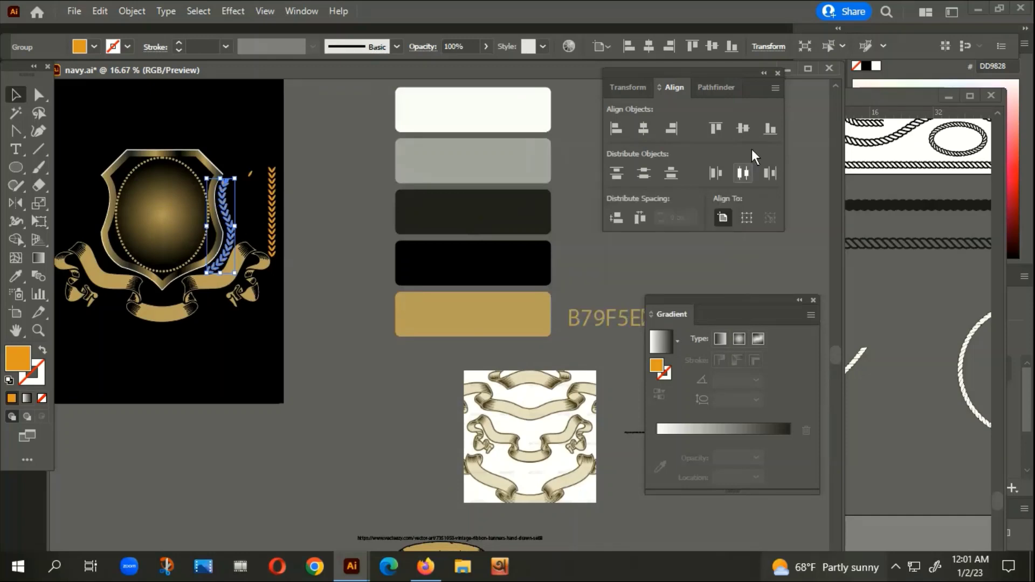
# Step: Give the leaves a gradient fill with a white right stop and a gold left stop
pyautogui.click(777, 73)
pyautogui.click(676, 430)
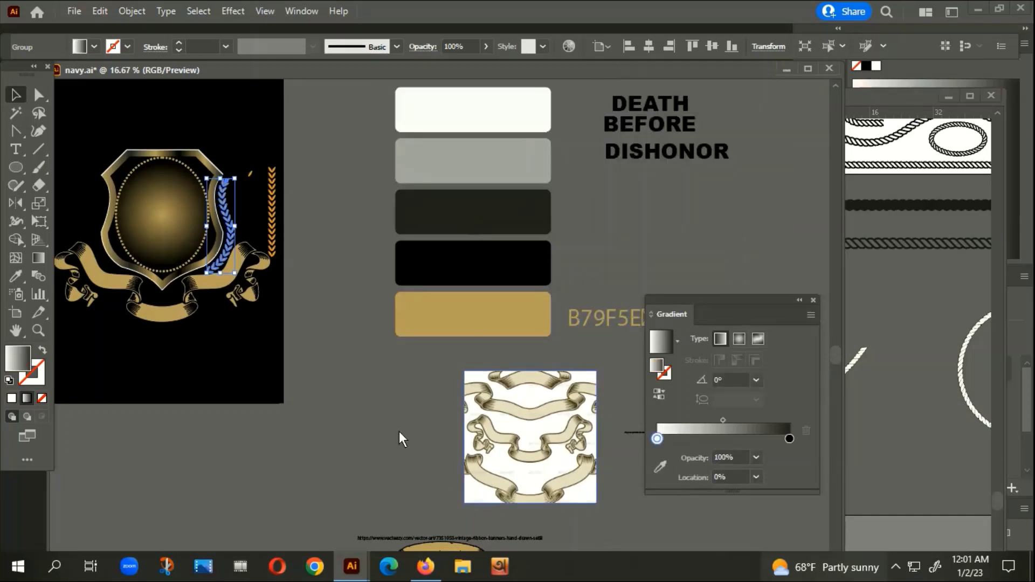
pyautogui.click(789, 439)
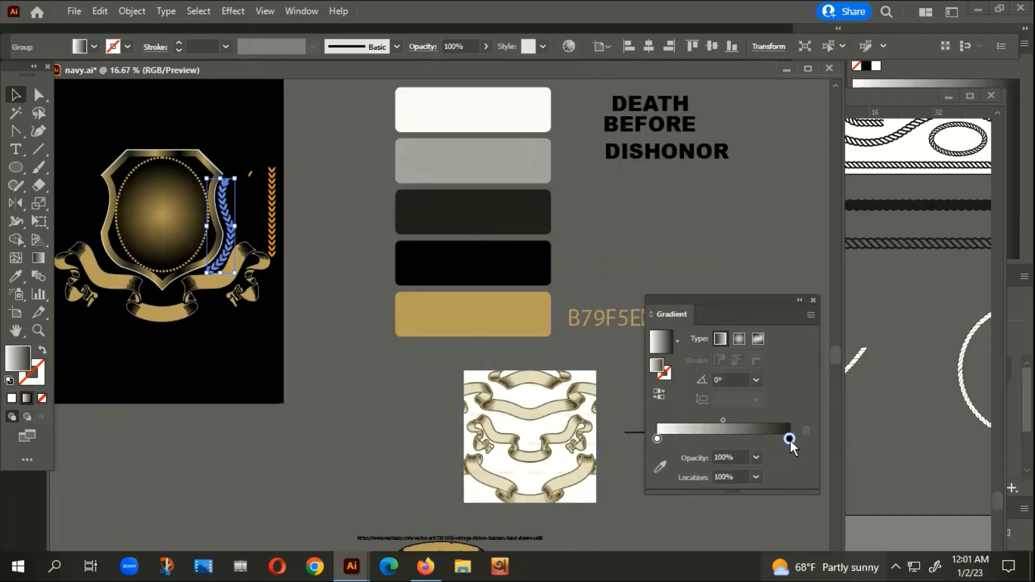
pyautogui.click(15, 276)
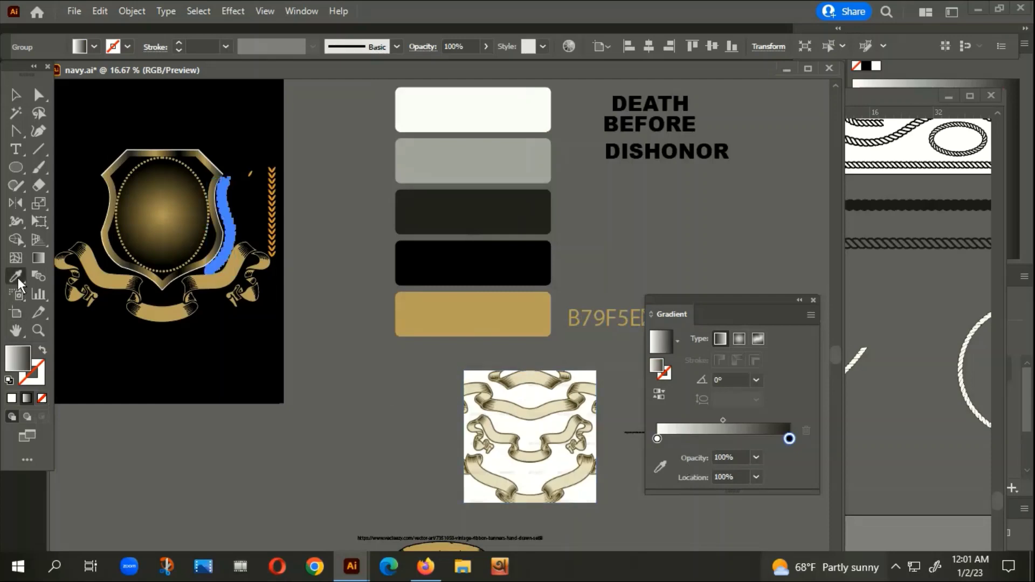
pyautogui.click(517, 105)
pyautogui.click(657, 438)
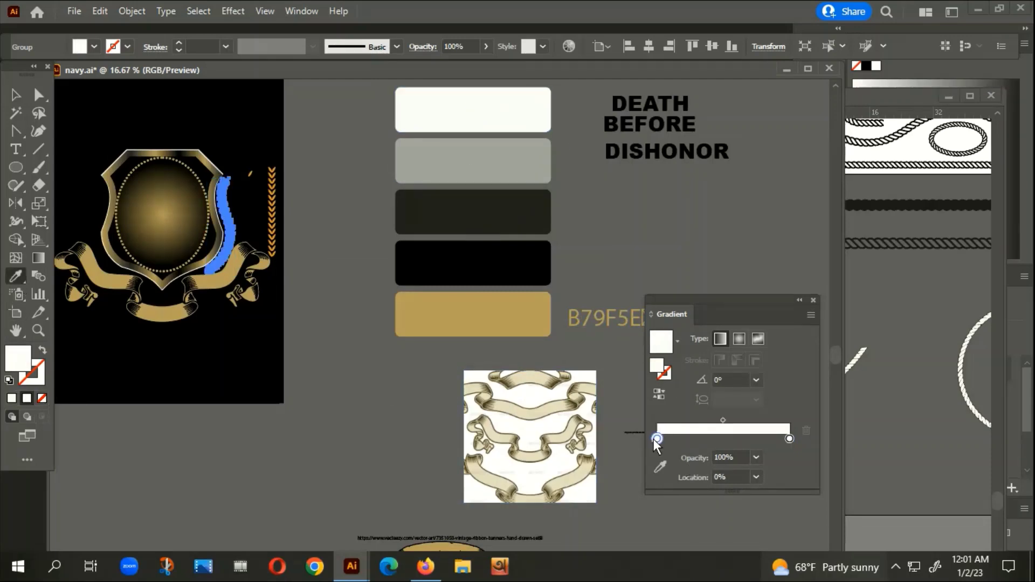
pyautogui.click(482, 324)
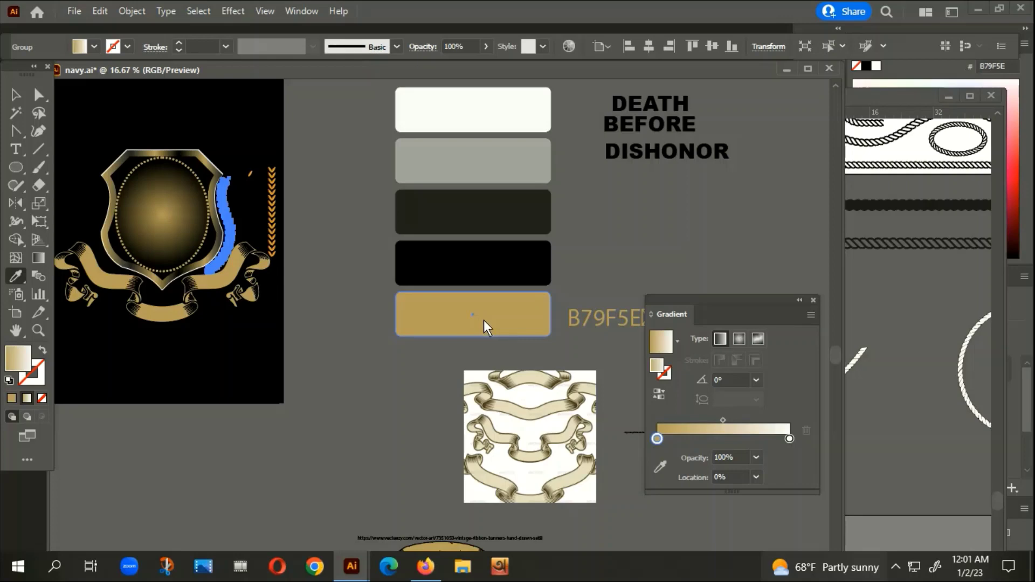
# Step: Set the gradient angle to -90° and add a gold stop at about 26%
pyautogui.click(756, 380)
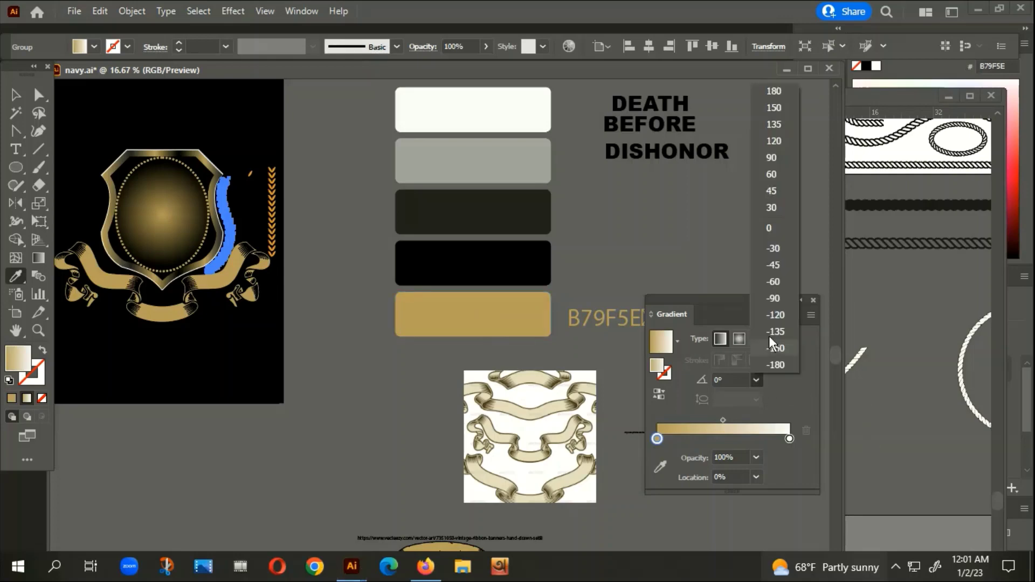
pyautogui.click(782, 298)
pyautogui.moveTo(680, 439); pyautogui.dragTo(691, 440)
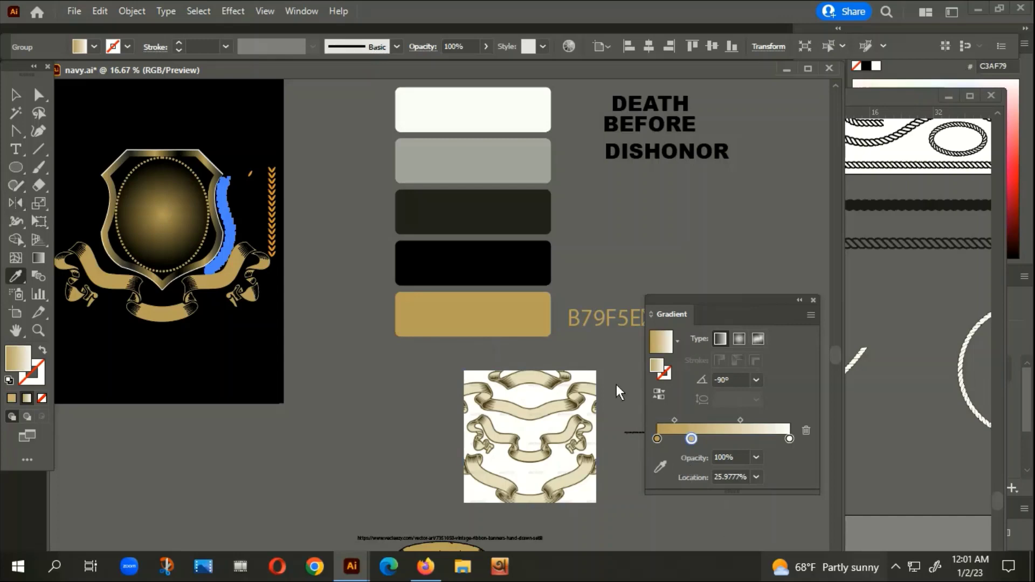
pyautogui.keyDown('shift'); pyautogui.click(481, 318); pyautogui.keyUp('shift')
# Step: Select the right laurel leaf group and change its gradient angle from -90° to 0°
pyautogui.press('v')
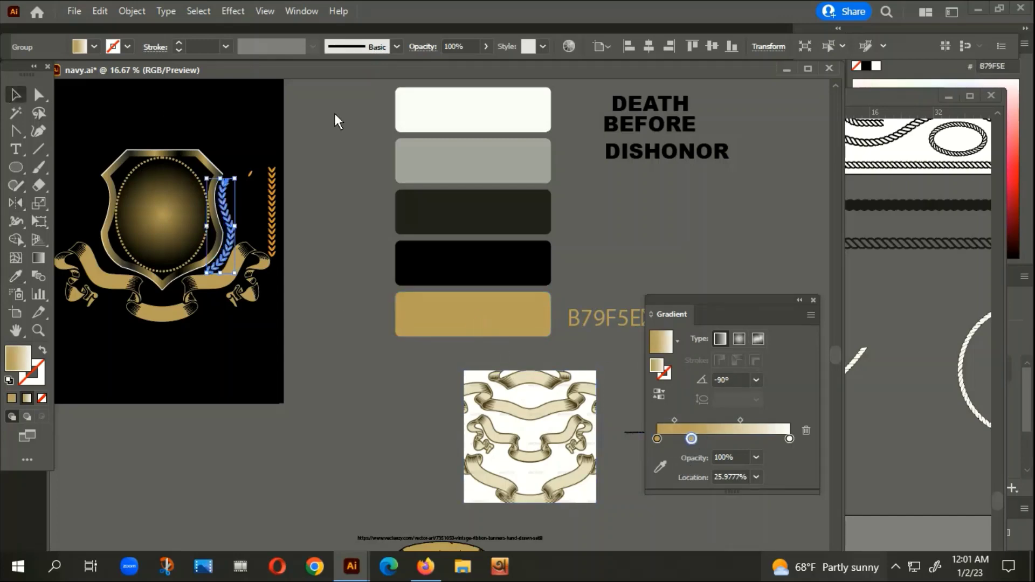
pyautogui.click(269, 132)
pyautogui.scroll(3, 213, 229)
pyautogui.scroll(2, 221, 282)
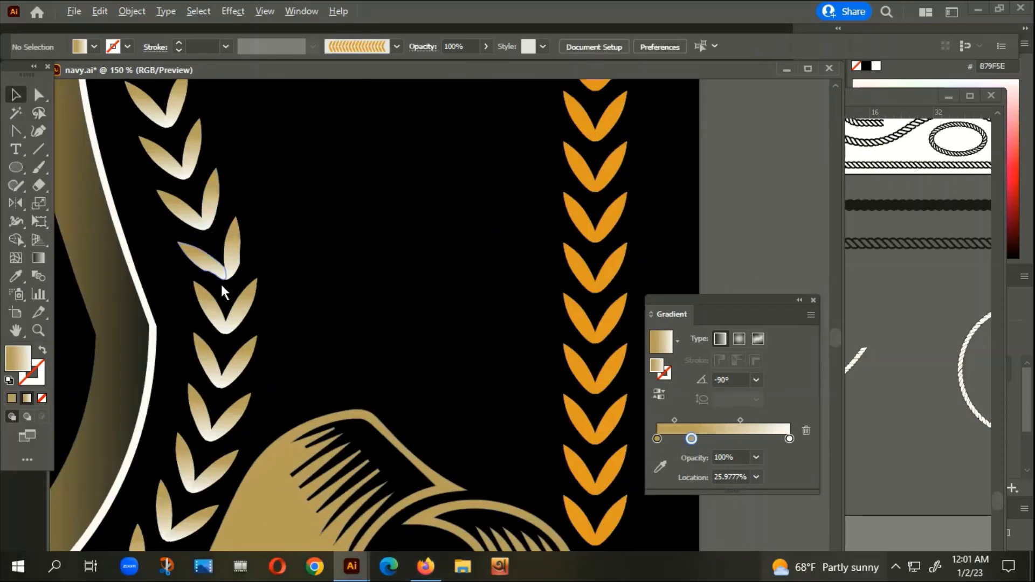
pyautogui.scroll(-2, 214, 285)
pyautogui.scroll(3, 216, 283)
pyautogui.scroll(3, 219, 266)
pyautogui.click(252, 184)
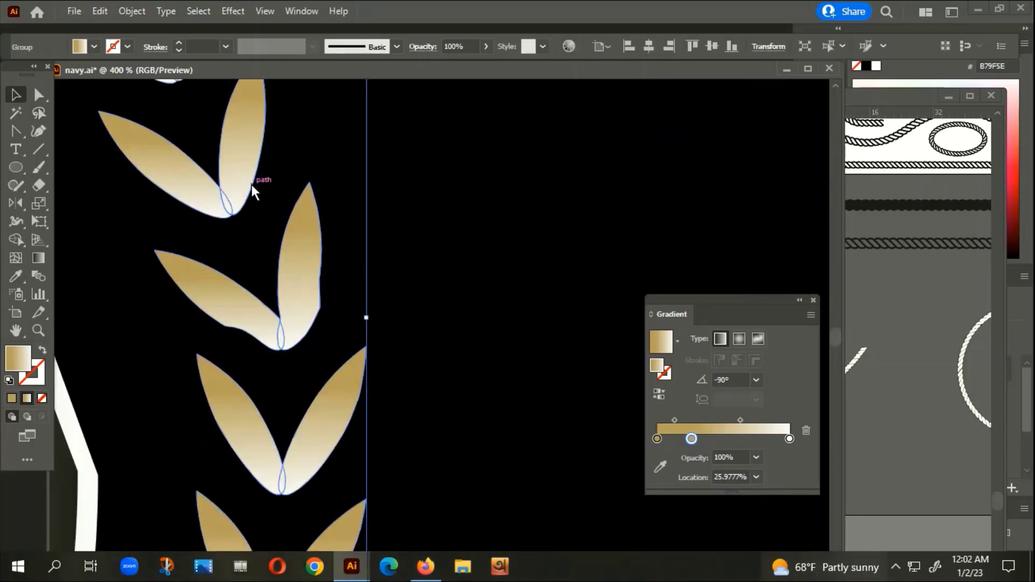
pyautogui.click(755, 379)
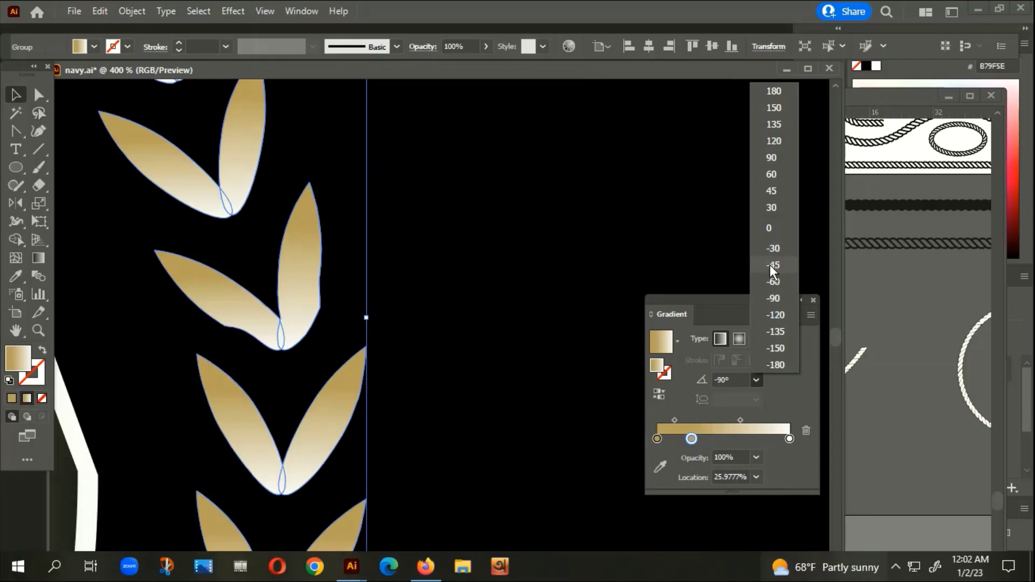
pyautogui.click(770, 229)
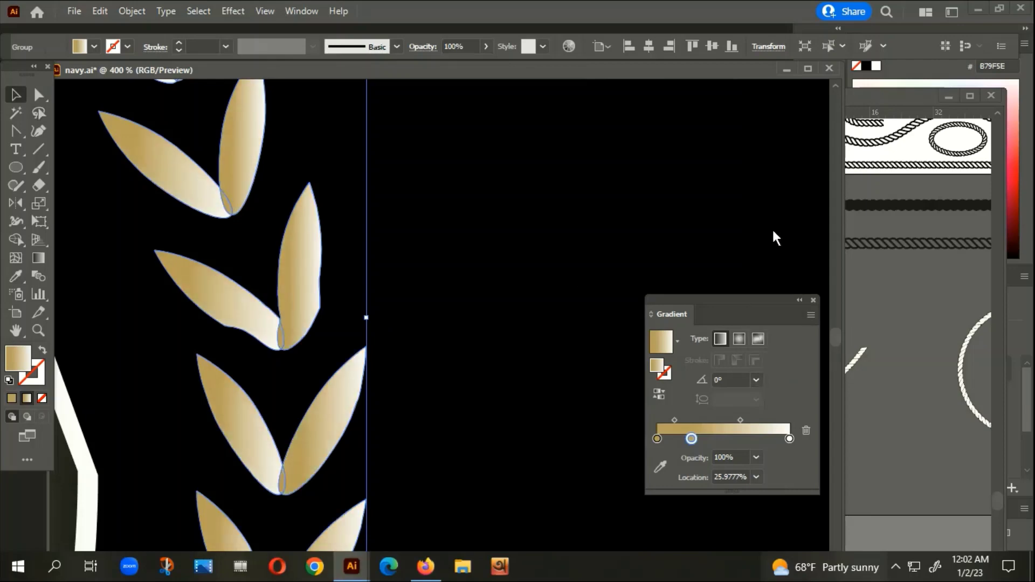
pyautogui.scroll(-4, 542, 379)
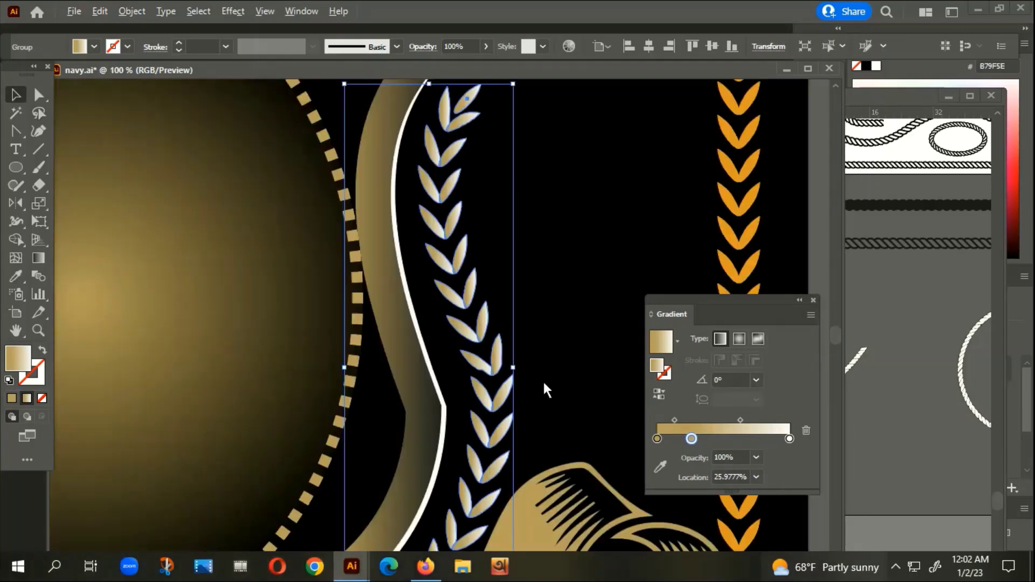
pyautogui.scroll(-3, 573, 310)
pyautogui.click(554, 290)
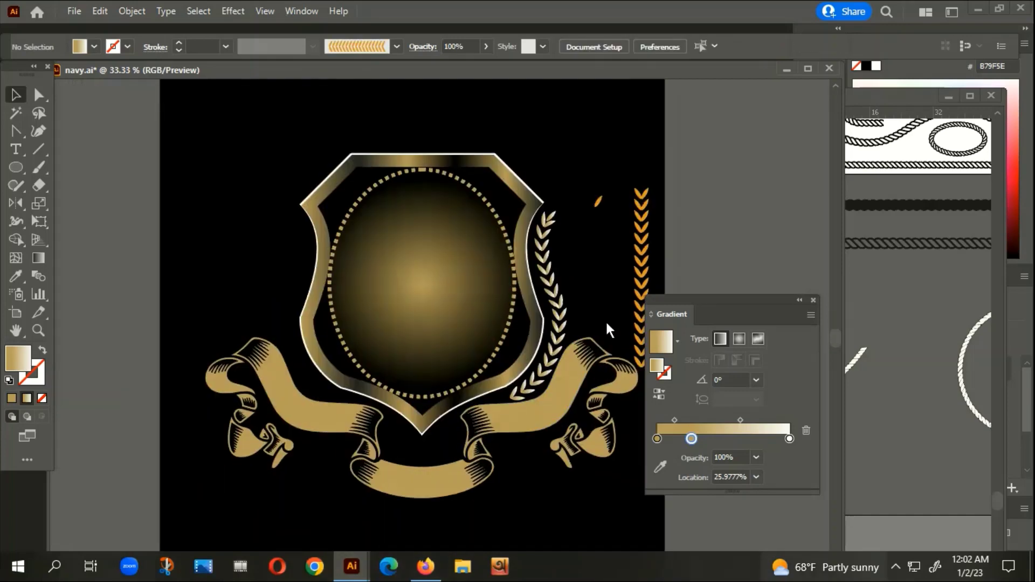
# Step: Reflect a vertical copy of the gold laurel and move it to the shield's left side
pyautogui.rightClick(563, 302)
pyautogui.moveTo(610, 209)
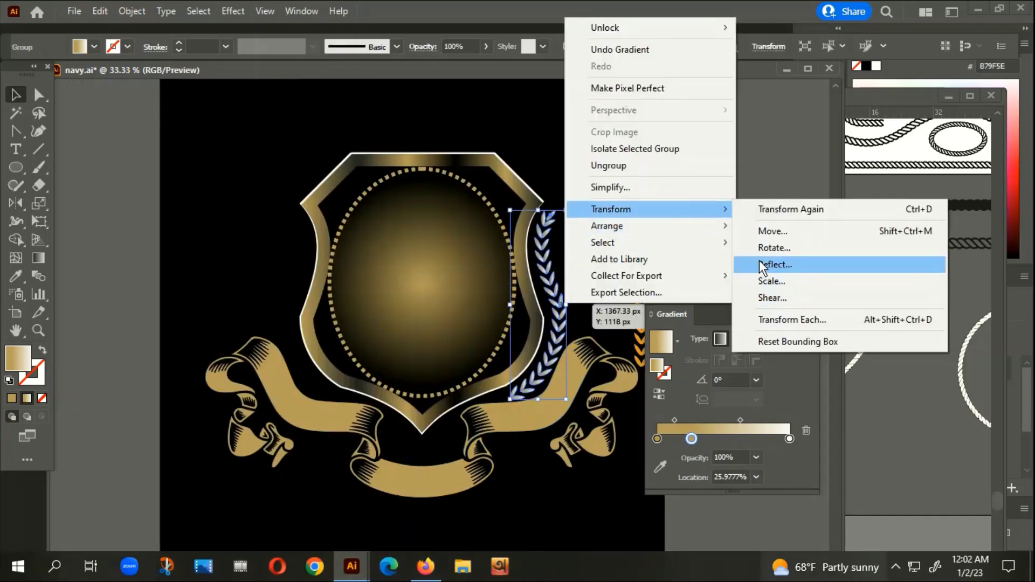
pyautogui.click(759, 260)
pyautogui.click(721, 406)
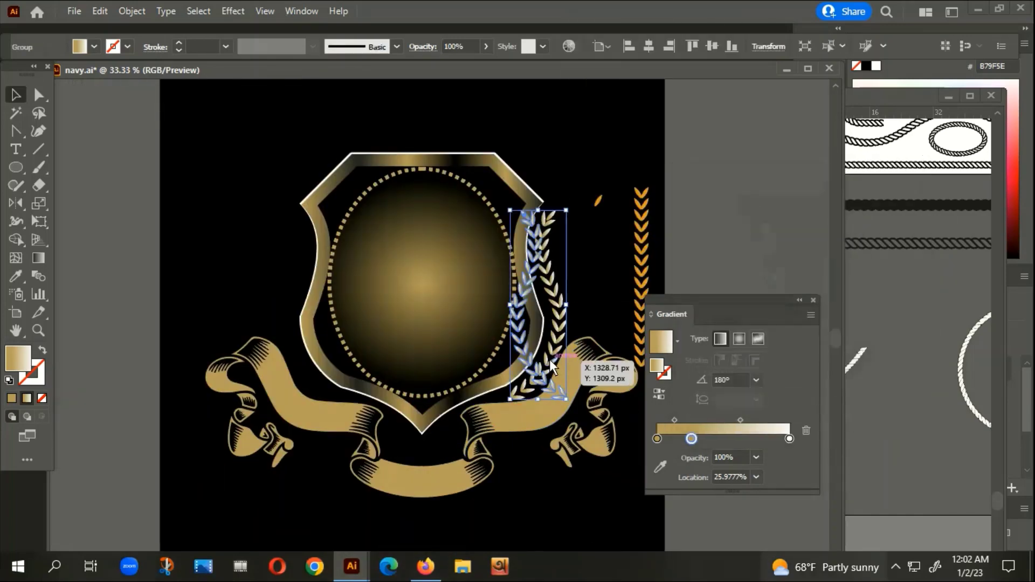
pyautogui.moveTo(496, 346); pyautogui.dragTo(288, 351)
pyautogui.click(161, 243)
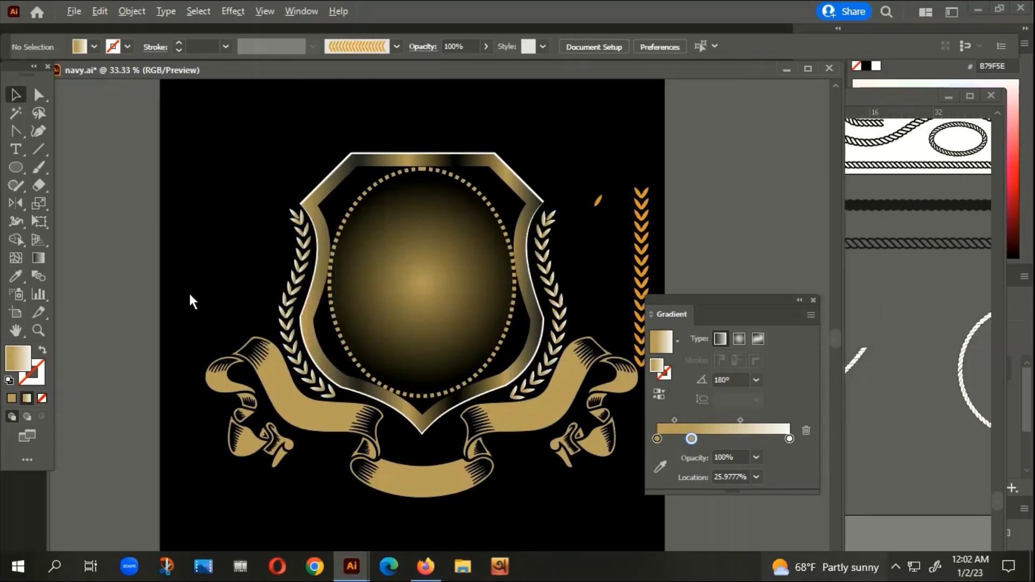
pyautogui.hotkey('ctrl', '-')
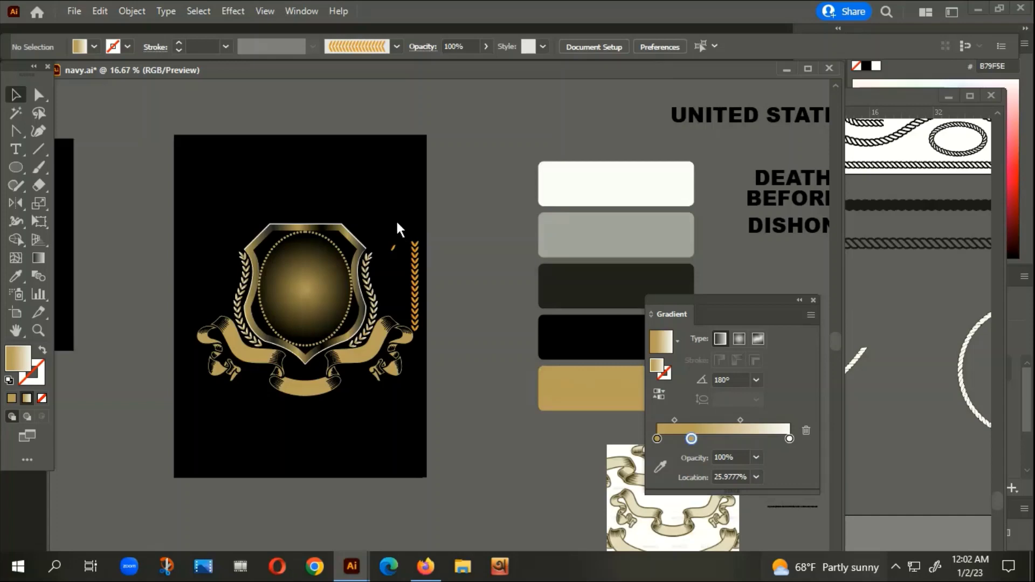
# Step: Delete the orange leaf chain and the leftover orange chevrons right of the shield
pyautogui.moveTo(395, 219); pyautogui.dragTo(431, 310)
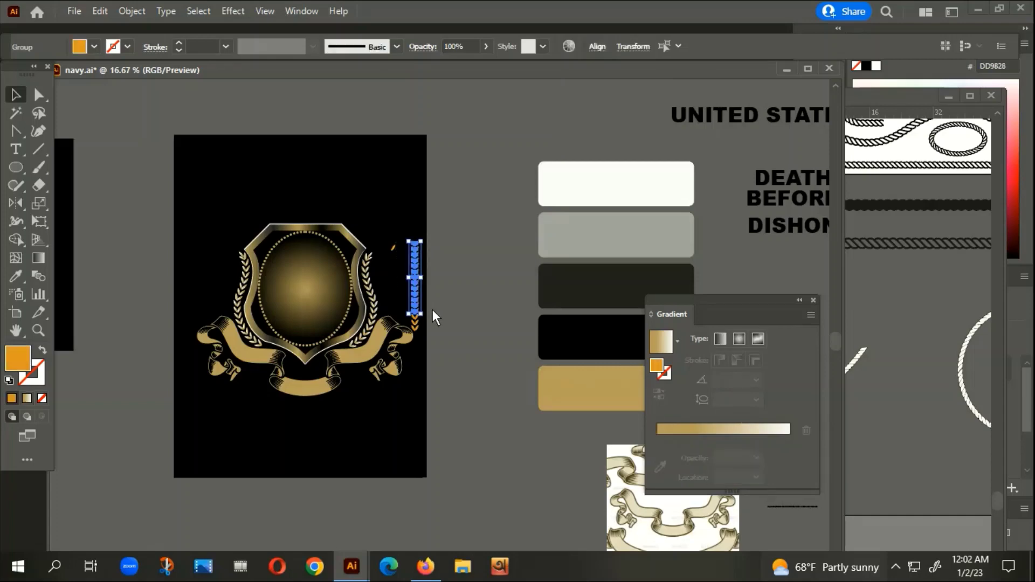
pyautogui.press('Delete')
pyautogui.scroll(1, 432, 314)
pyautogui.scroll(1, 434, 384)
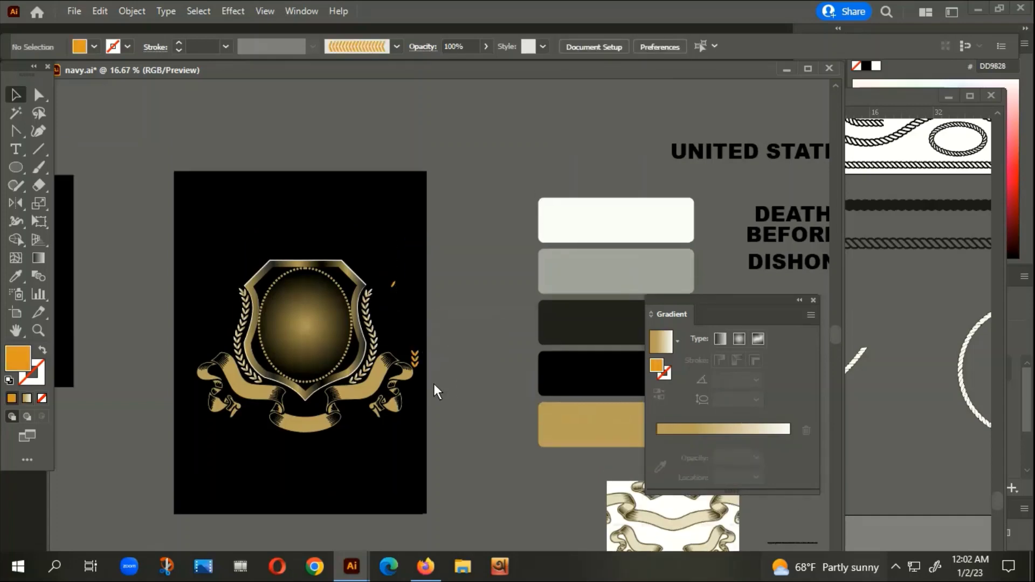
pyautogui.scroll(1, 428, 382)
pyautogui.keyDown('alt'); pyautogui.scroll(1, 423, 400); pyautogui.keyUp('alt')
pyautogui.keyDown('alt'); pyautogui.scroll(1, 424, 401); pyautogui.keyUp('alt')
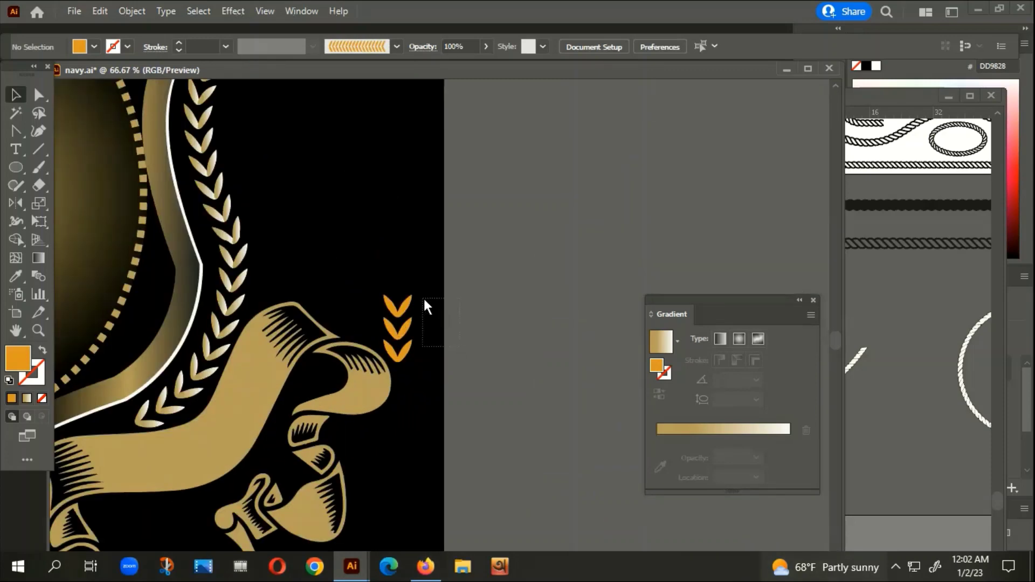
pyautogui.click(400, 256)
pyautogui.press('Delete')
# Step: Delete the small stray orange leaf
pyautogui.scroll(3, 394, 324)
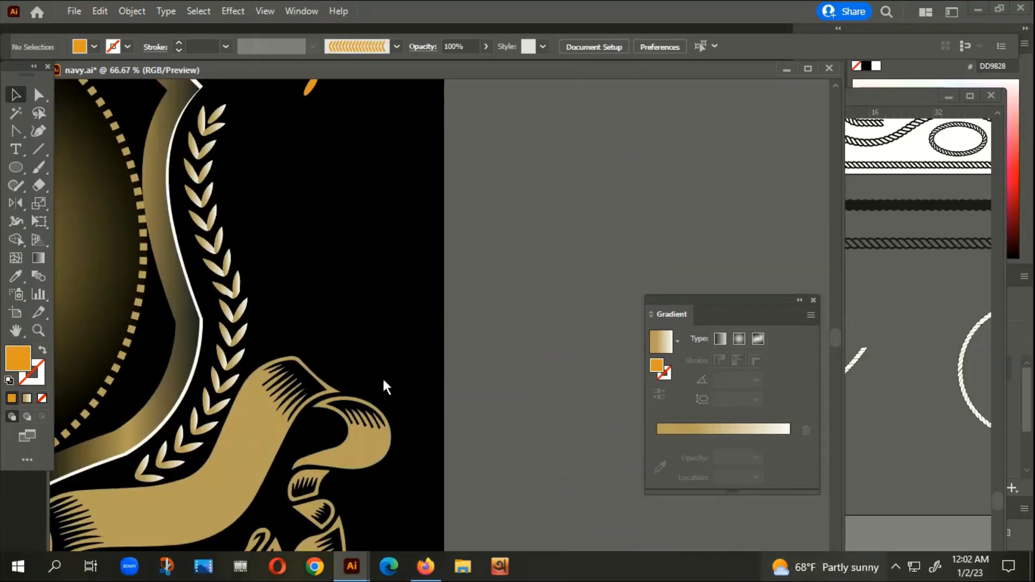
pyautogui.scroll(1, 377, 351)
pyautogui.click(317, 143)
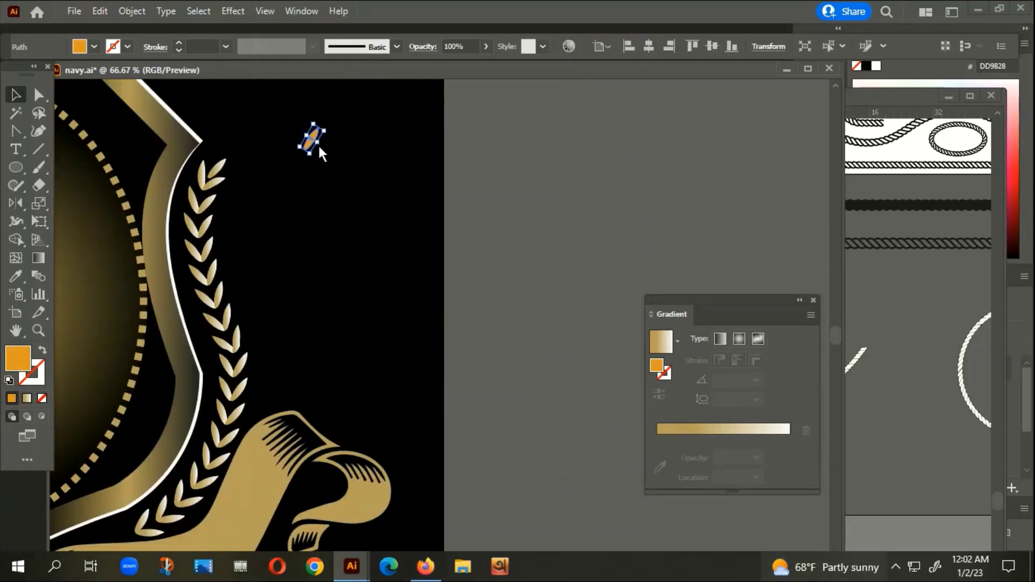
pyautogui.press('Delete')
pyautogui.keyDown('alt'); pyautogui.scroll(-3, 472, 399); pyautogui.keyUp('alt')
pyautogui.scroll(-2, 442, 452)
pyautogui.hscroll(-2, 442, 452)
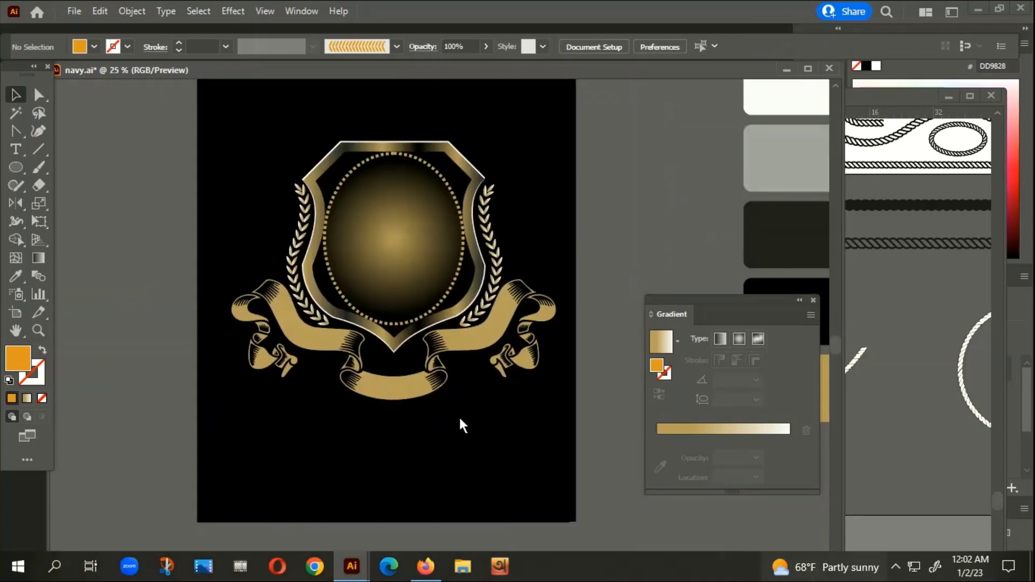
pyautogui.keyDown('alt'); pyautogui.scroll(3, 398, 378); pyautogui.keyUp('alt')
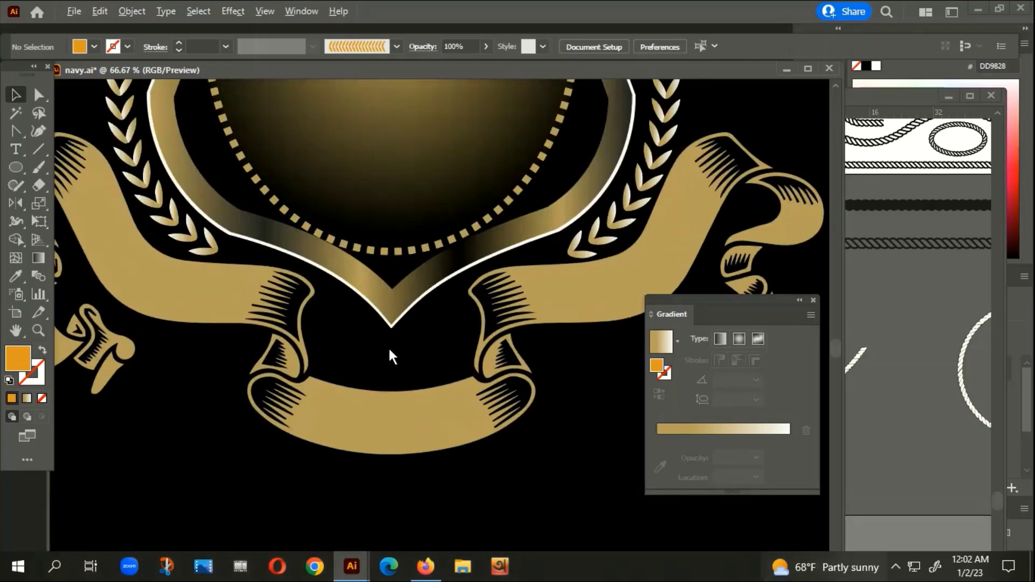
pyautogui.keyDown('alt'); pyautogui.scroll(1, 391, 356); pyautogui.keyUp('alt')
# Step: Draw a small near-white star below the shield's point
pyautogui.click(12, 169)
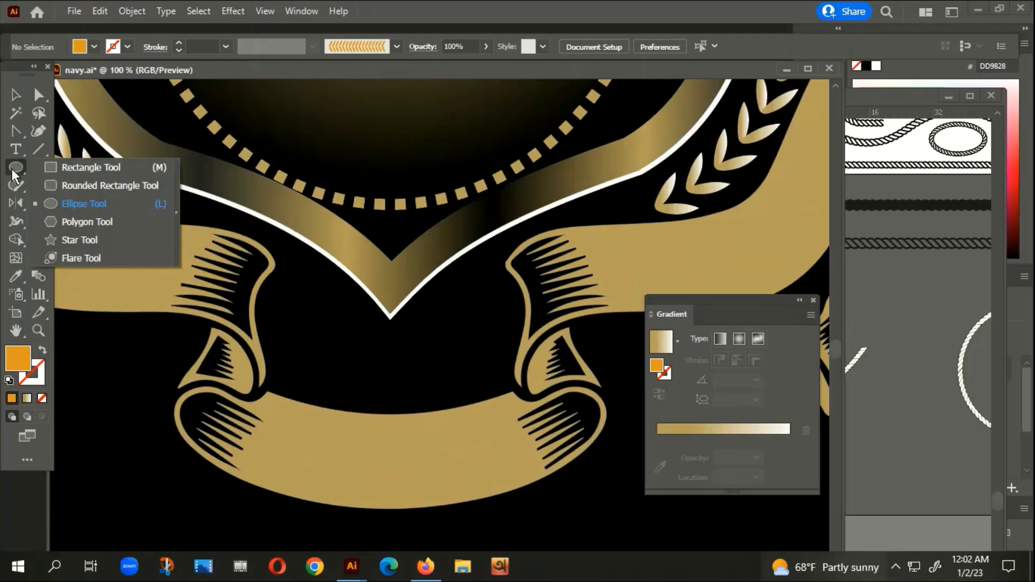
pyautogui.click(75, 241)
pyautogui.moveTo(388, 360); pyautogui.dragTo(406, 393)
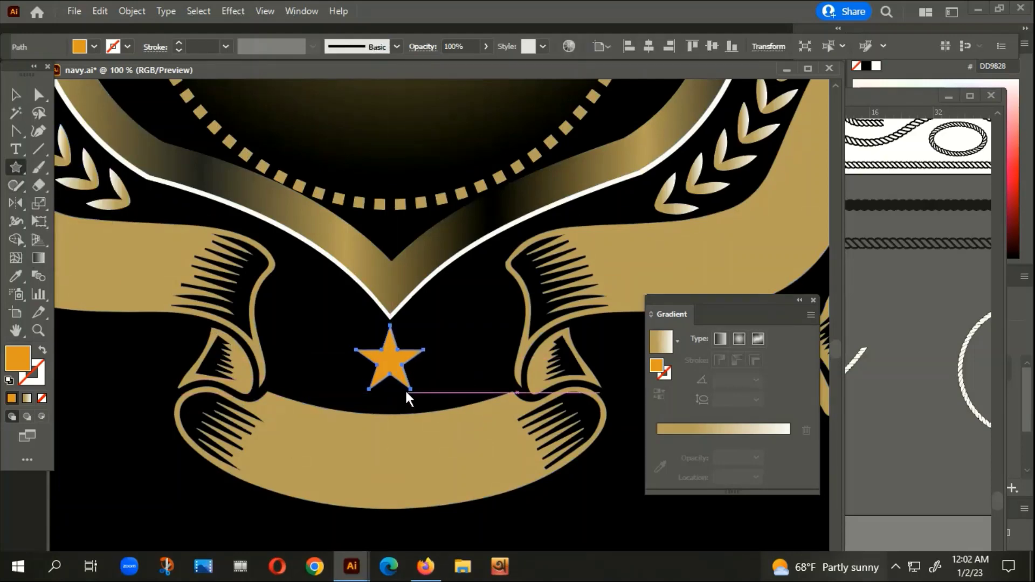
pyautogui.keyDown('alt'); pyautogui.scroll(-3, 402, 394); pyautogui.keyUp('alt')
pyautogui.press('i')
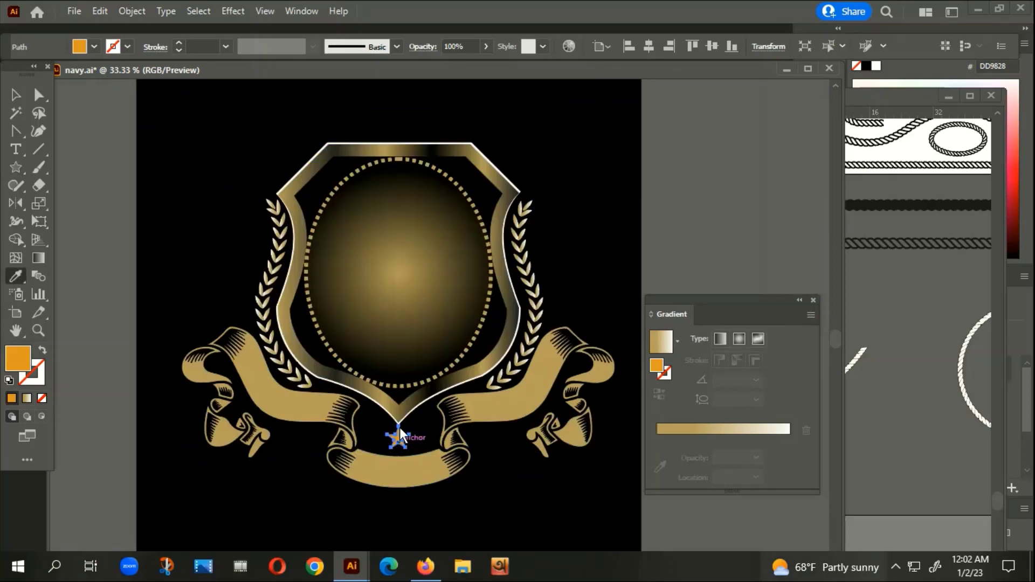
pyautogui.click(399, 428)
pyautogui.scroll(1, 397, 429)
pyautogui.keyDown('alt'); pyautogui.scroll(-2, 366, 413); pyautogui.keyUp('alt')
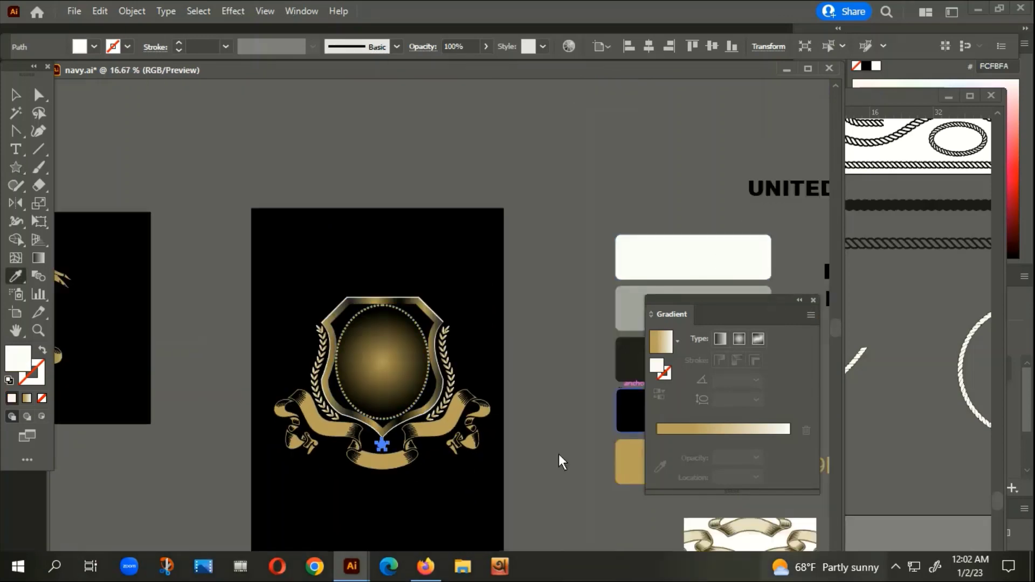
pyautogui.keyDown('alt'); pyautogui.scroll(2, 387, 483); pyautogui.keyUp('alt')
pyautogui.keyDown('alt'); pyautogui.scroll(2, 381, 409); pyautogui.keyUp('alt')
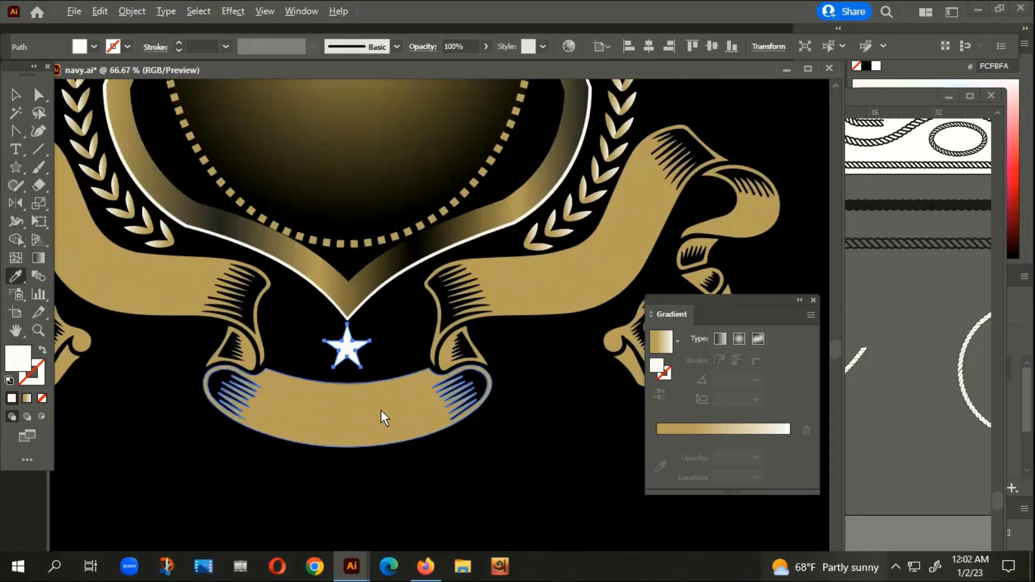
# Step: Duplicate the star up-right, shrink the copy, and place another small star left of center
pyautogui.click(15, 94)
pyautogui.keyDown('alt'); pyautogui.scroll(1, 267, 315); pyautogui.keyUp('alt')
pyautogui.keyDown('alt'); pyautogui.moveTo(399, 370); pyautogui.dragTo(465, 332); pyautogui.keyUp('alt')
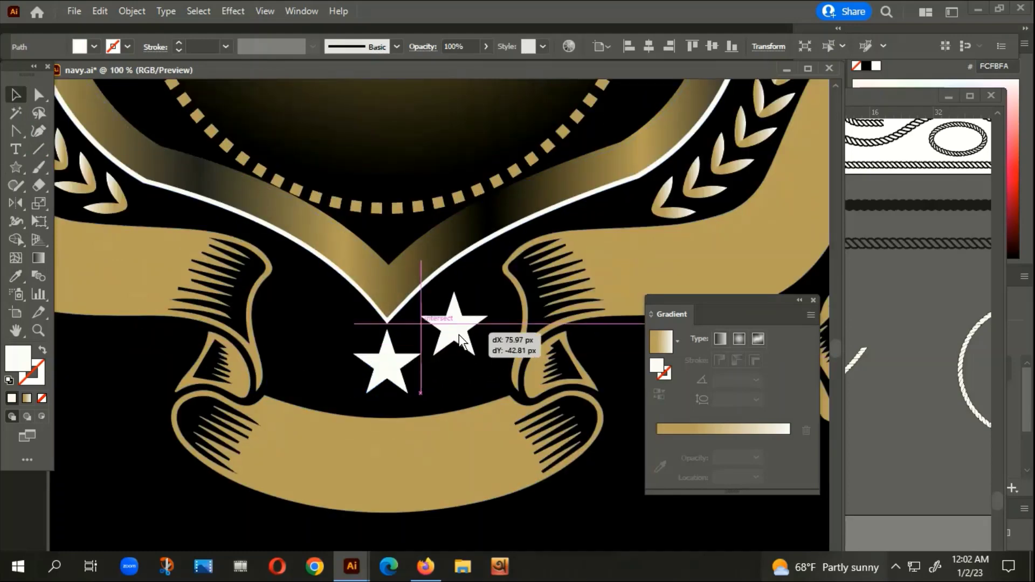
pyautogui.moveTo(488, 291)
pyautogui.mouseDown()
pyautogui.moveTo(457, 332)
pyautogui.moveTo(308, 331)
pyautogui.mouseUp()
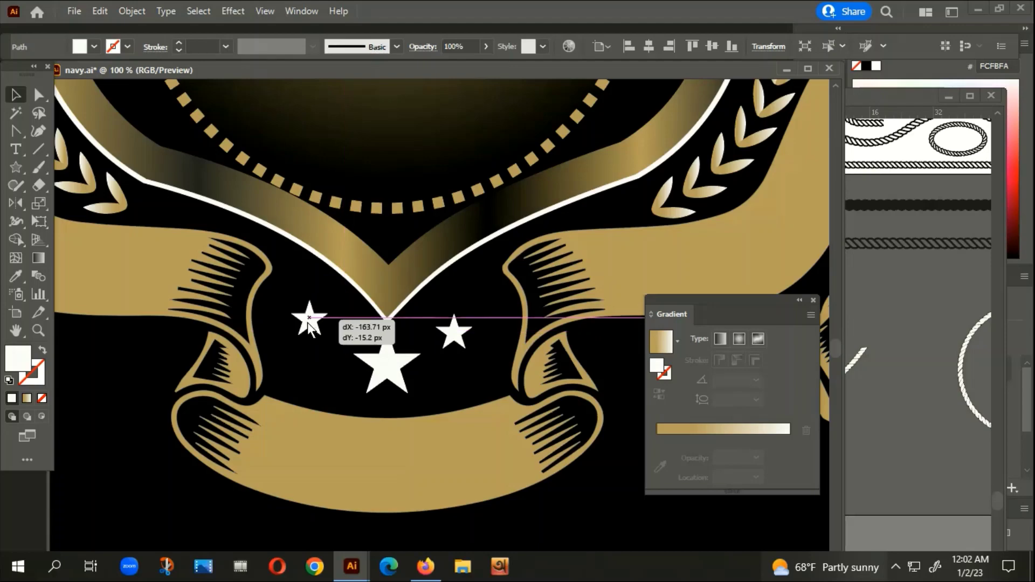
pyautogui.click(315, 419)
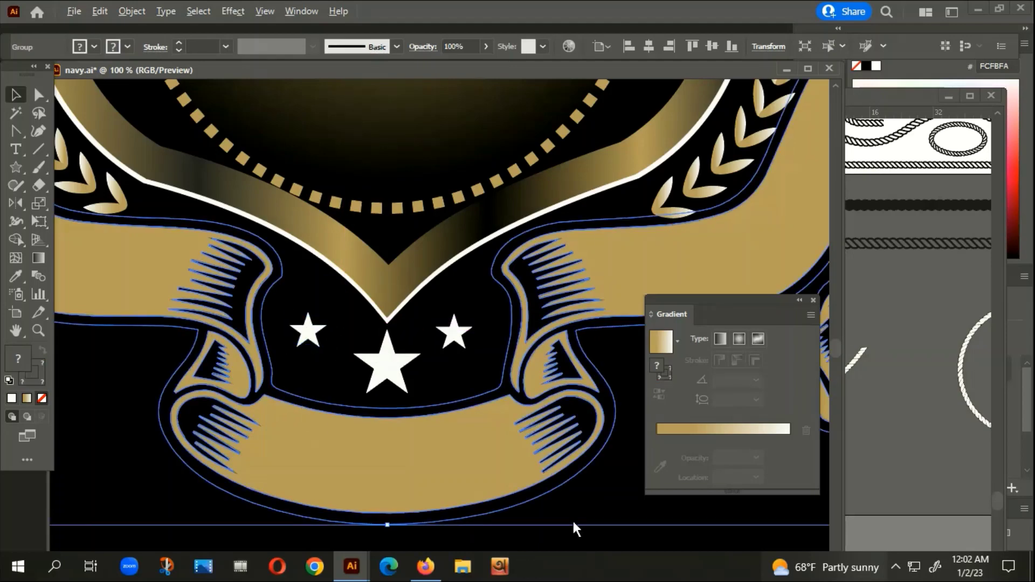
pyautogui.click(598, 520)
# Step: Select the thin line above the ribbon piece
pyautogui.scroll(-4, 531, 501)
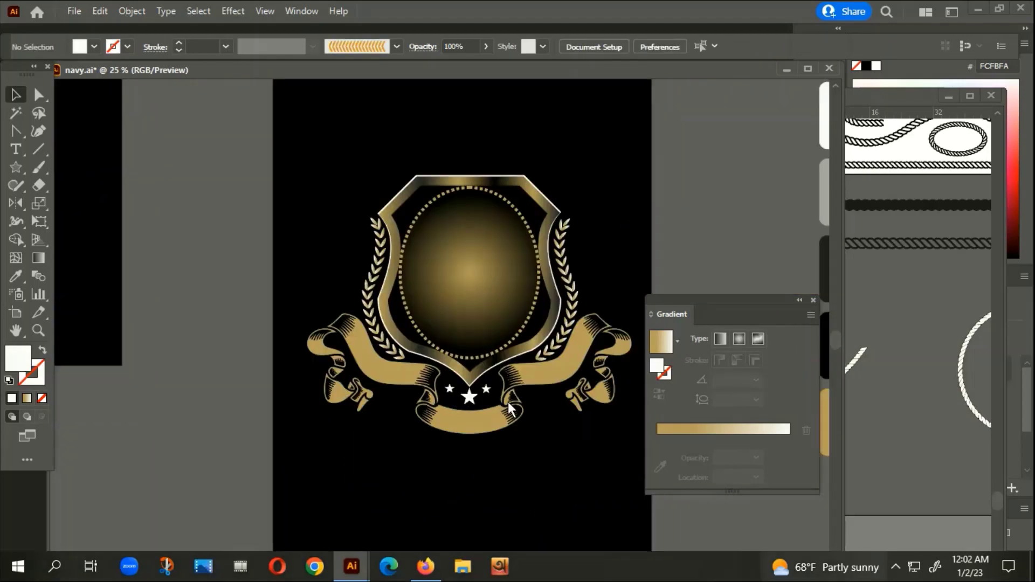
pyautogui.scroll(-2, 474, 397)
pyautogui.scroll(-2, 188, 269)
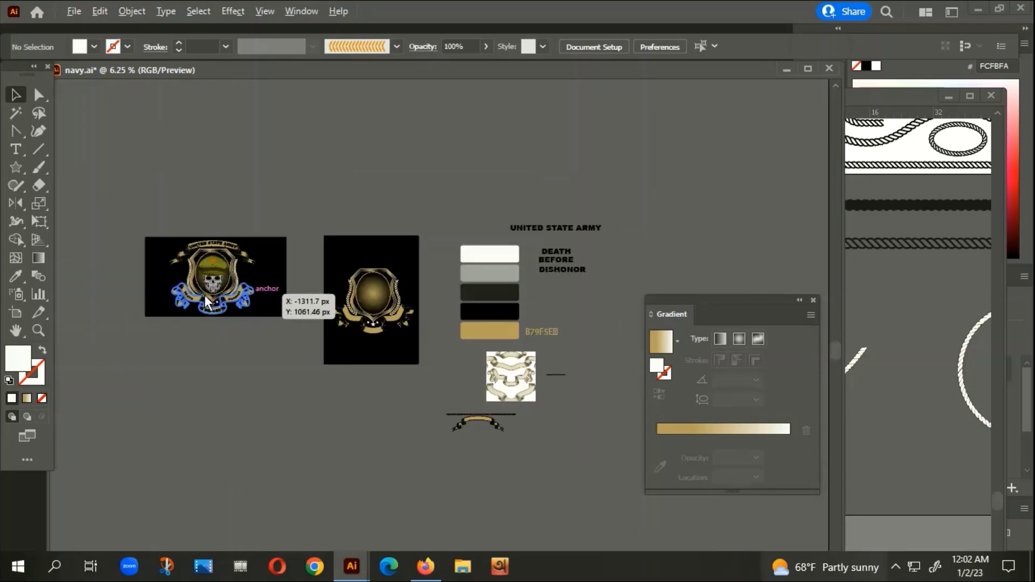
pyautogui.scroll(1, 180, 228)
pyautogui.scroll(2, 106, 208)
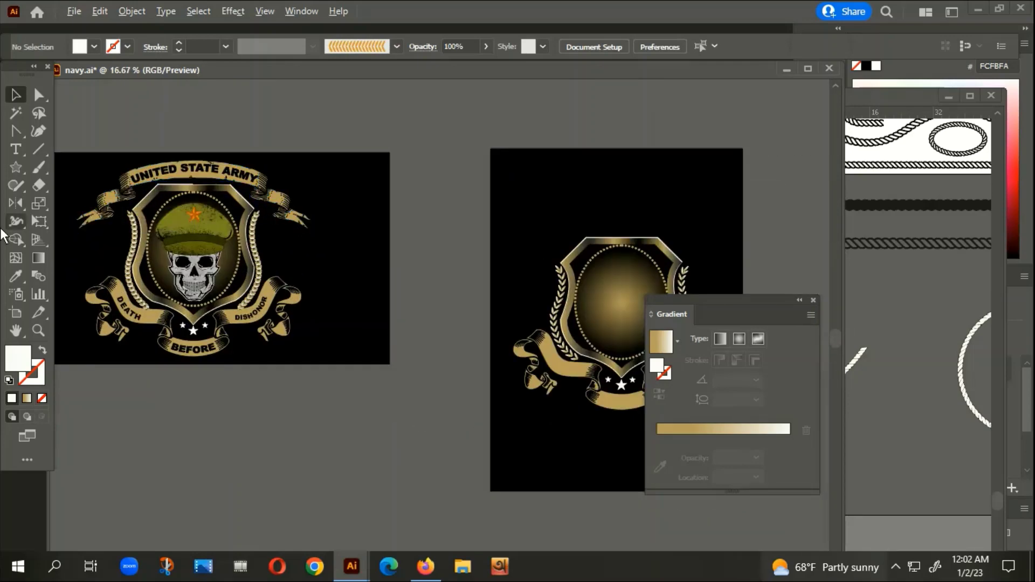
pyautogui.scroll(-1, 202, 329)
pyautogui.scroll(-2, 571, 430)
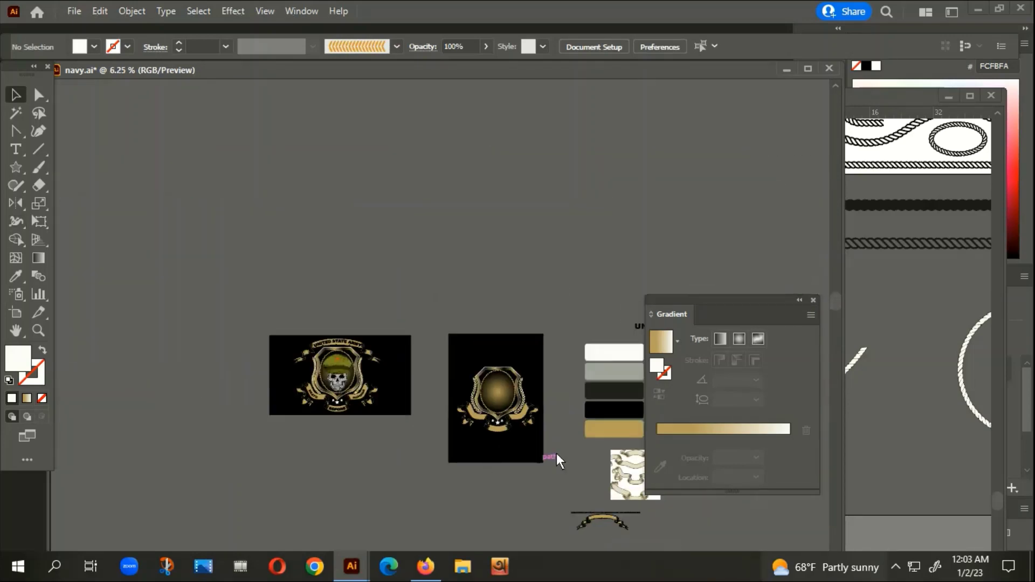
pyautogui.click(523, 344)
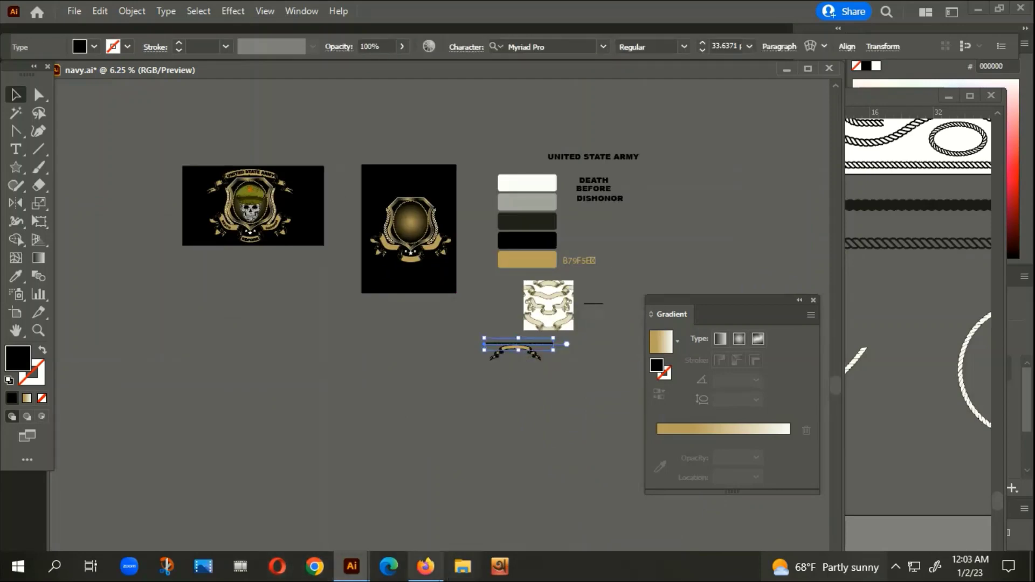
# Step: Load the pasted Vecteezy vintage ribbon banners link in Firefox
pyautogui.click(425, 566)
pyautogui.click(384, 66)
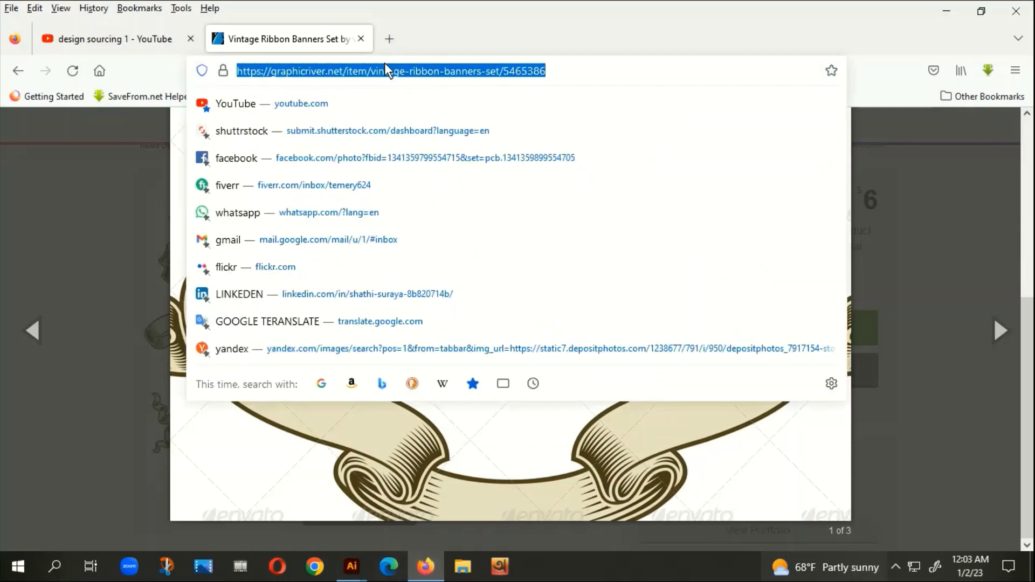
pyautogui.write('https://www.vecteezy.com/vector-art/7351050-vintage-ribbon-banners-hand-drawn-set')
pyautogui.press('Return')
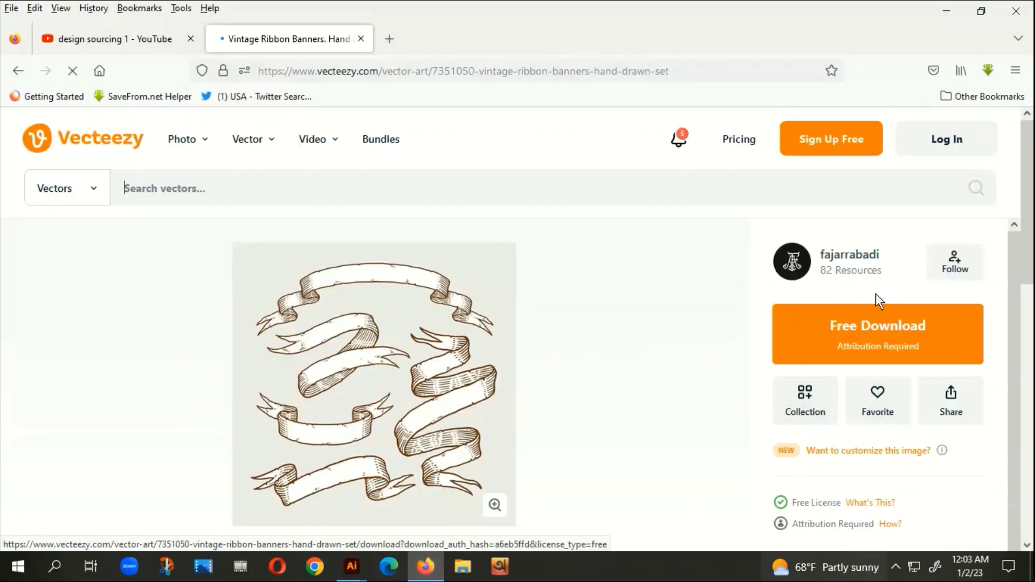
# Step: Free-download the ribbon set past the login prompt and open the downloaded zip
pyautogui.click(859, 336)
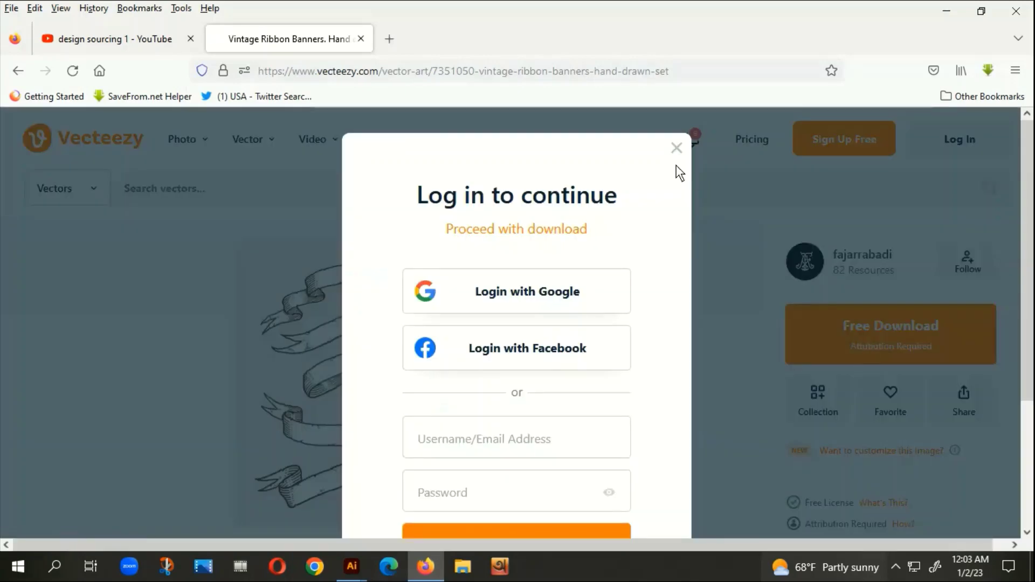
pyautogui.click(675, 148)
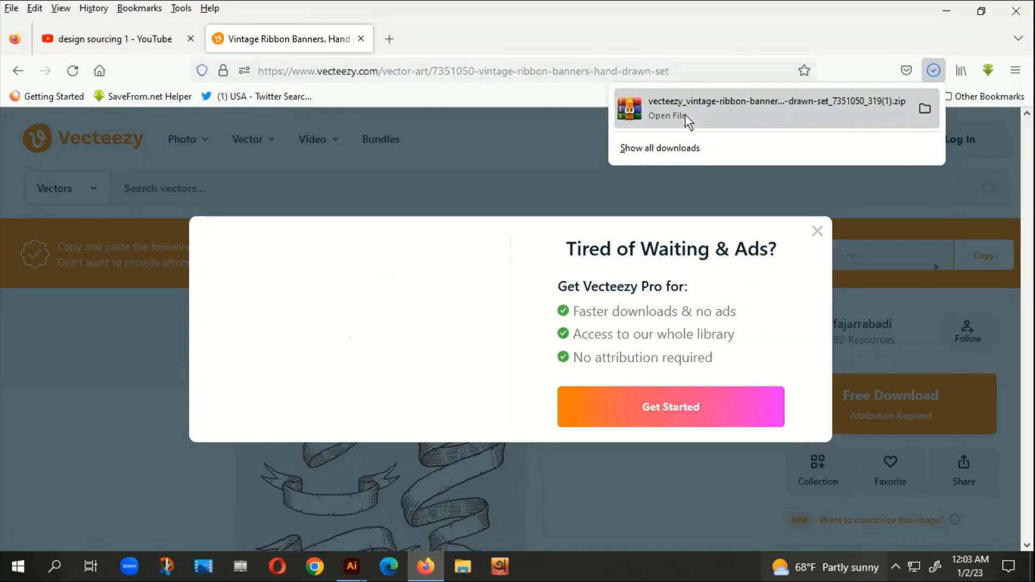
pyautogui.doubleClick(378, 206)
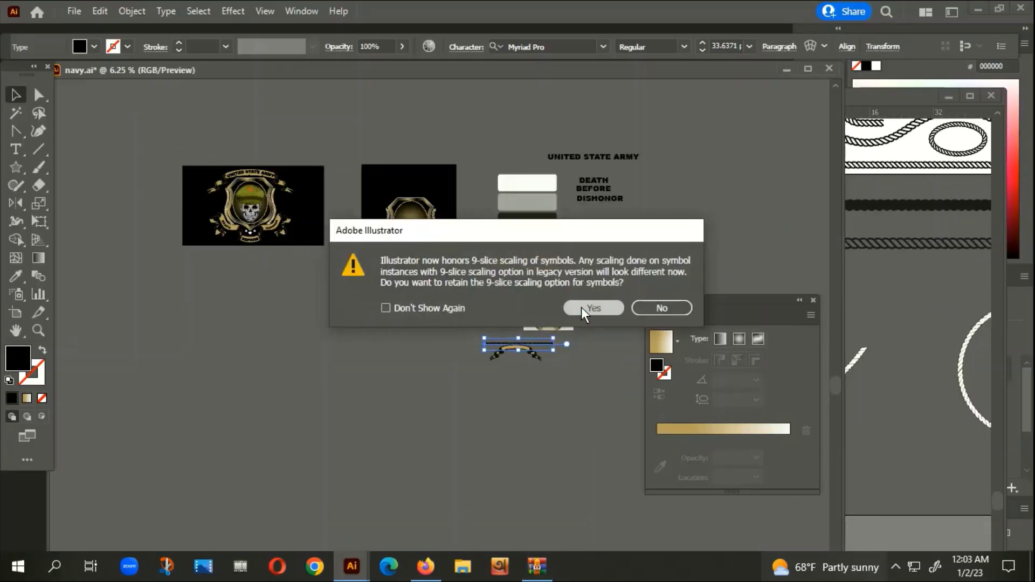
# Step: Open the Vecteezy ribbon EPS keeping 9-slice scaling, then test-move the top ribbon and undo
pyautogui.click(582, 308)
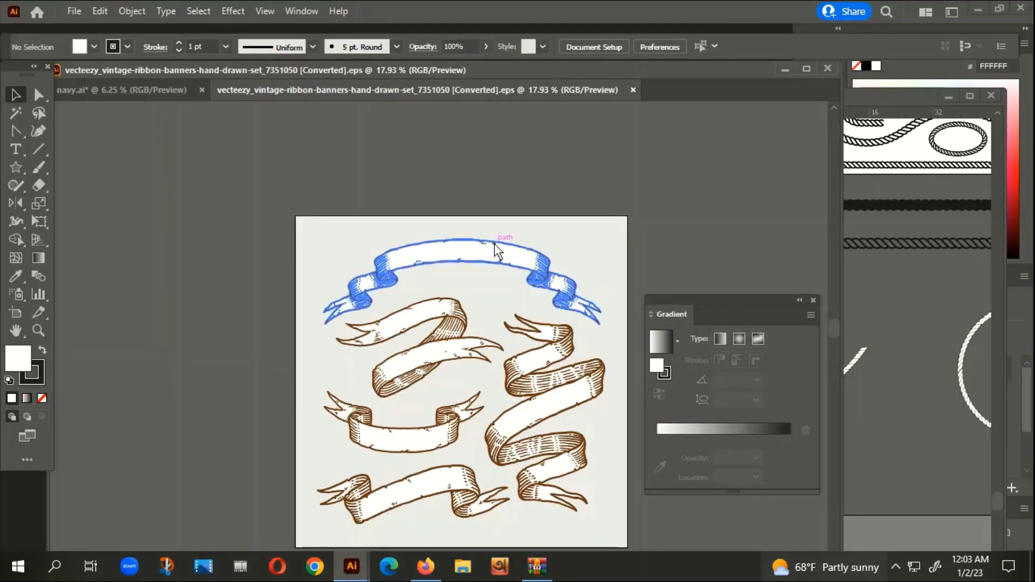
pyautogui.click(488, 250)
pyautogui.moveTo(489, 249); pyautogui.dragTo(324, 141)
pyautogui.hotkey('ctrl', 'z')
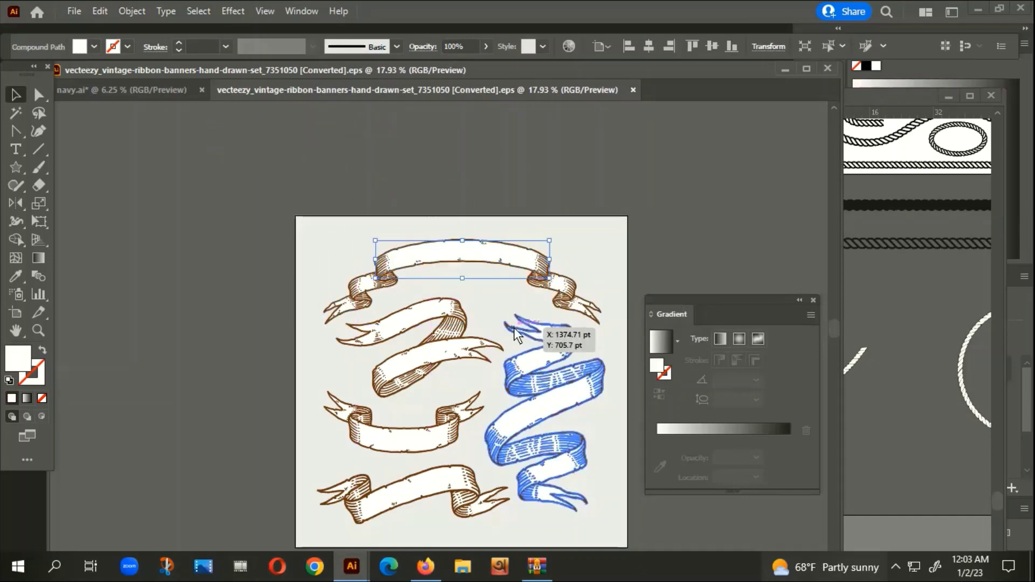
# Step: Delete the light grey background rectangle and all the lower ribbons
pyautogui.click(511, 339)
pyautogui.hotkey('ctrl', '-')
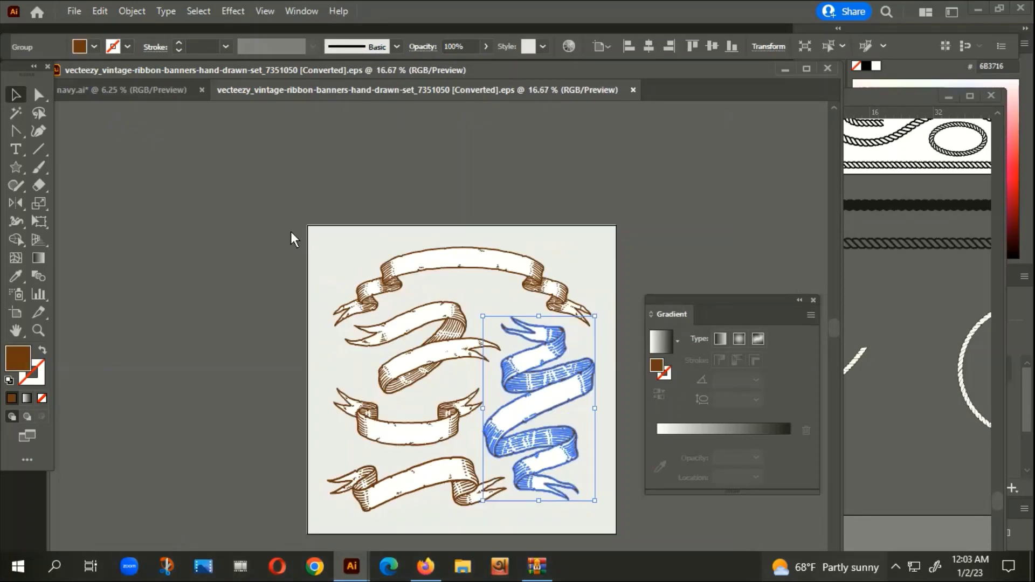
pyautogui.click(333, 243)
pyautogui.press('Delete')
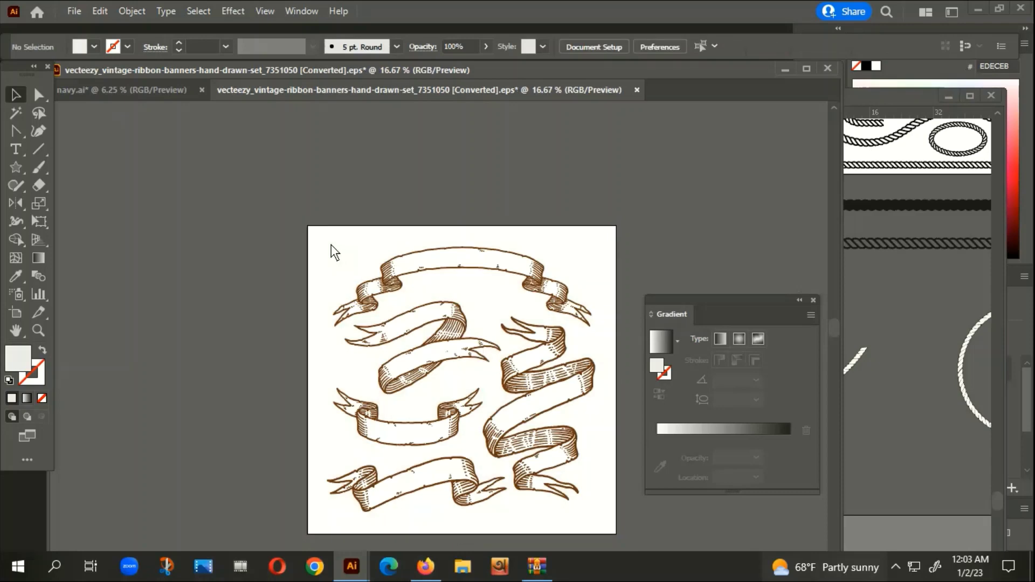
pyautogui.moveTo(290, 354); pyautogui.dragTo(562, 522)
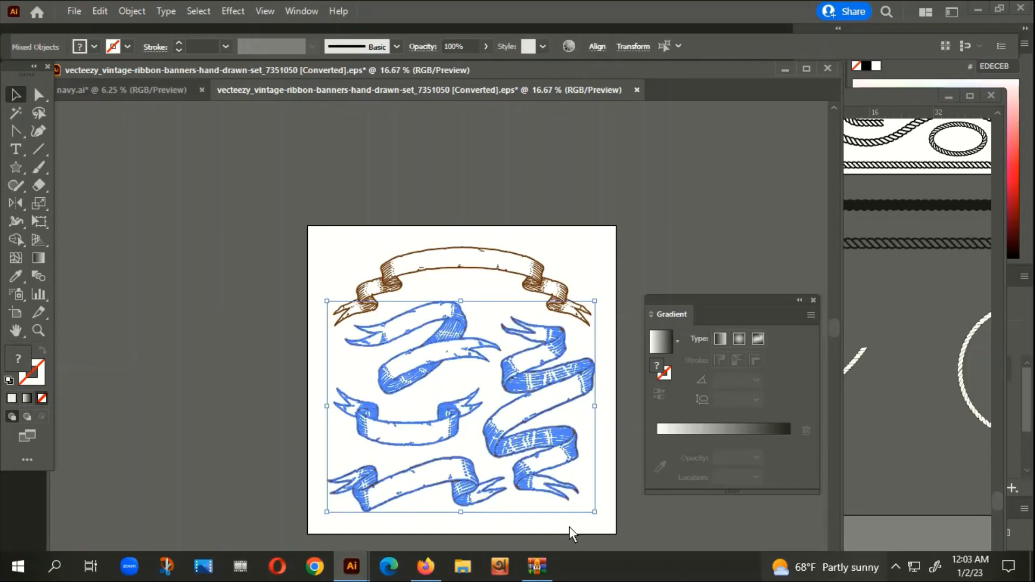
pyautogui.press('Delete')
# Step: Select the remaining top ribbon and move it up-left off the artboard
pyautogui.moveTo(396, 353); pyautogui.dragTo(545, 515)
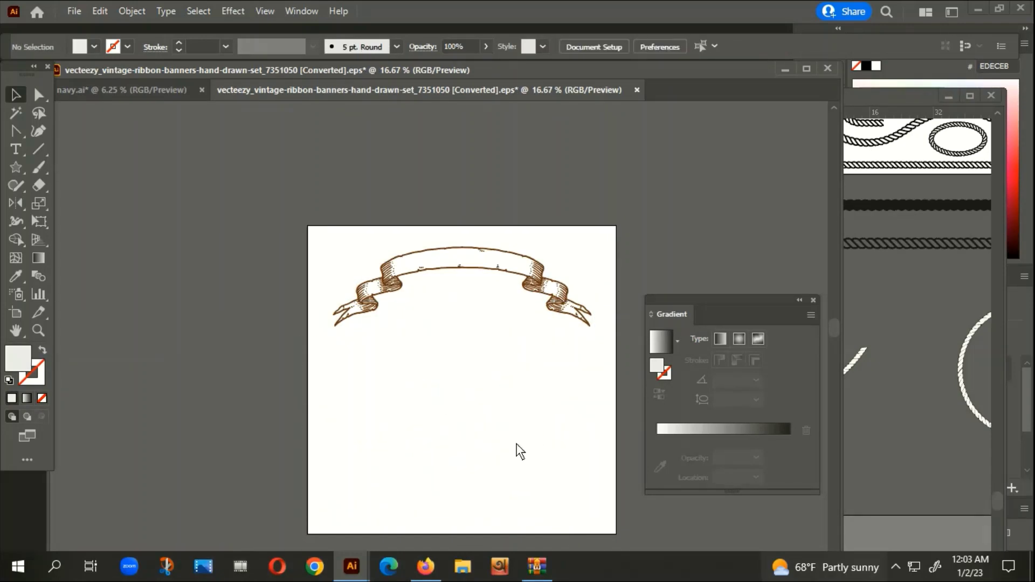
pyautogui.moveTo(437, 312); pyautogui.dragTo(517, 445)
pyautogui.moveTo(594, 319)
pyautogui.mouseDown()
pyautogui.moveTo(338, 187)
pyautogui.moveTo(263, 184)
pyautogui.mouseUp()
pyautogui.moveTo(244, 258); pyautogui.dragTo(450, 286)
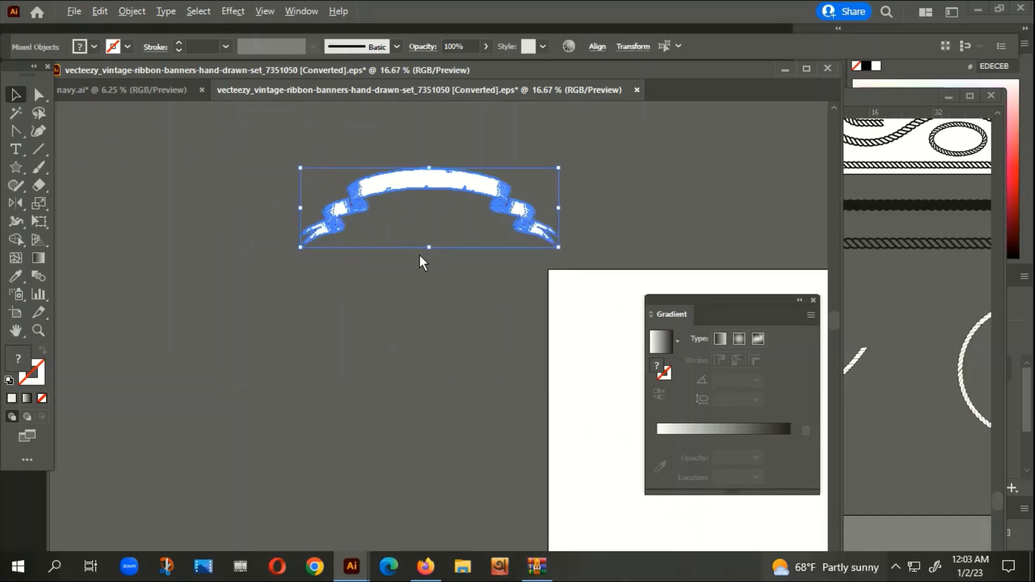
# Step: Select the top ribbon and check its context options, then deselect it
pyautogui.keyDown('alt'); pyautogui.scroll(3, 398, 184); pyautogui.keyUp('alt')
pyautogui.click(394, 251)
pyautogui.click(395, 142)
pyautogui.rightClick(401, 141)
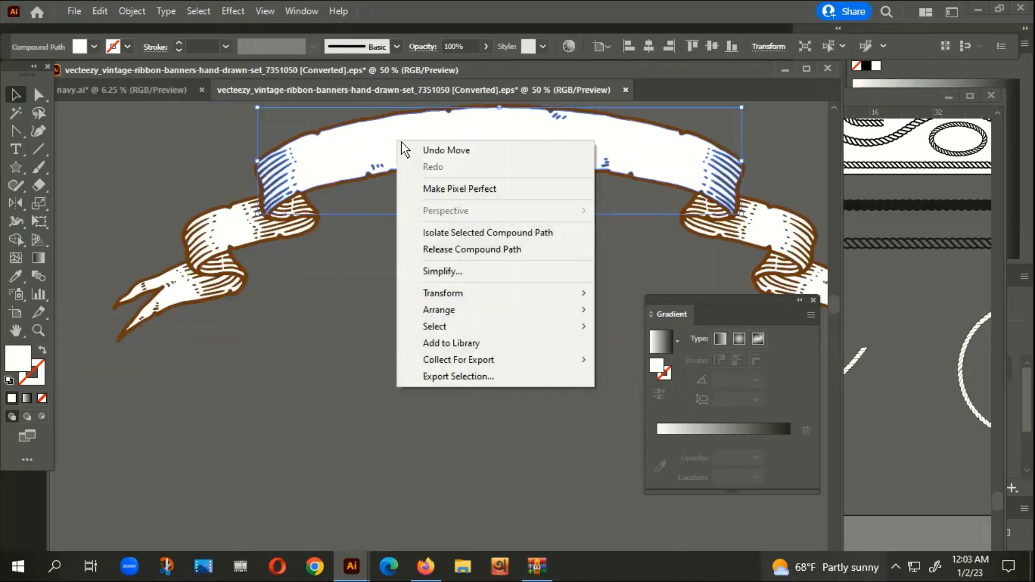
pyautogui.click(294, 297)
pyautogui.keyDown('alt'); pyautogui.scroll(-3, 296, 296); pyautogui.keyUp('alt')
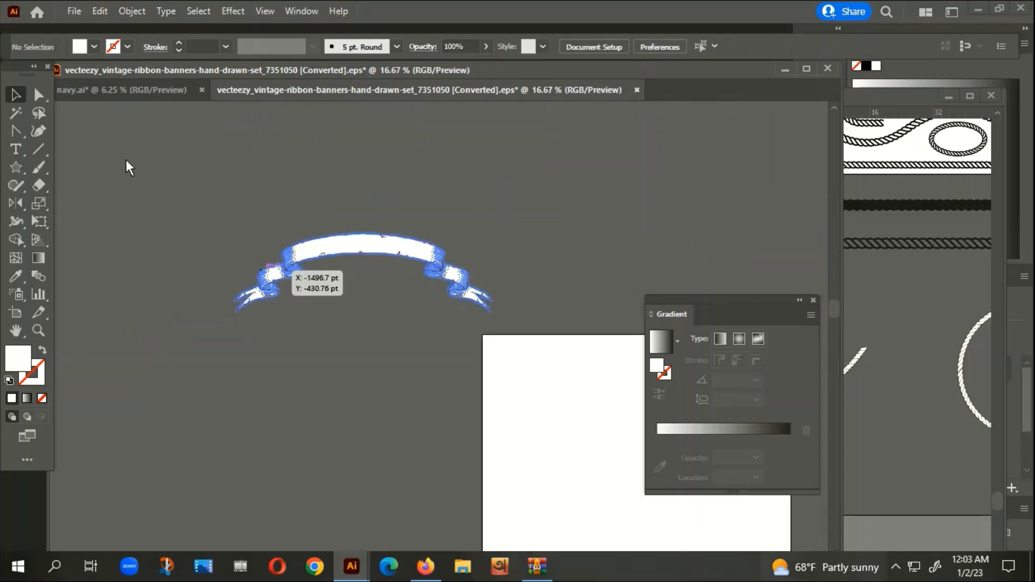
# Step: Select the ribbon's white band by similar colour and group all the ribbon pieces
pyautogui.click(15, 113)
pyautogui.click(342, 253)
pyautogui.hotkey('ctrl', 'a')
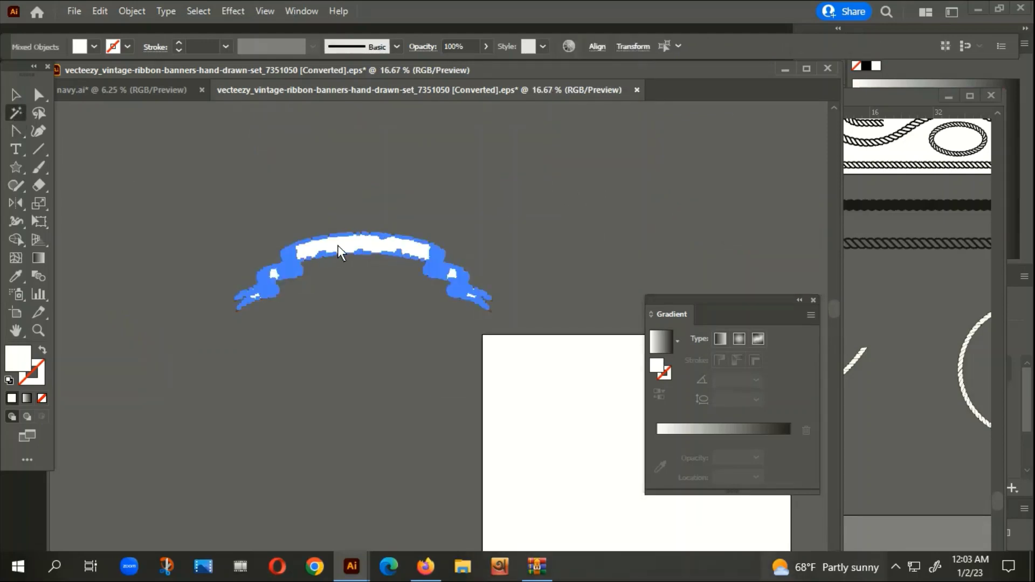
pyautogui.click(16, 95)
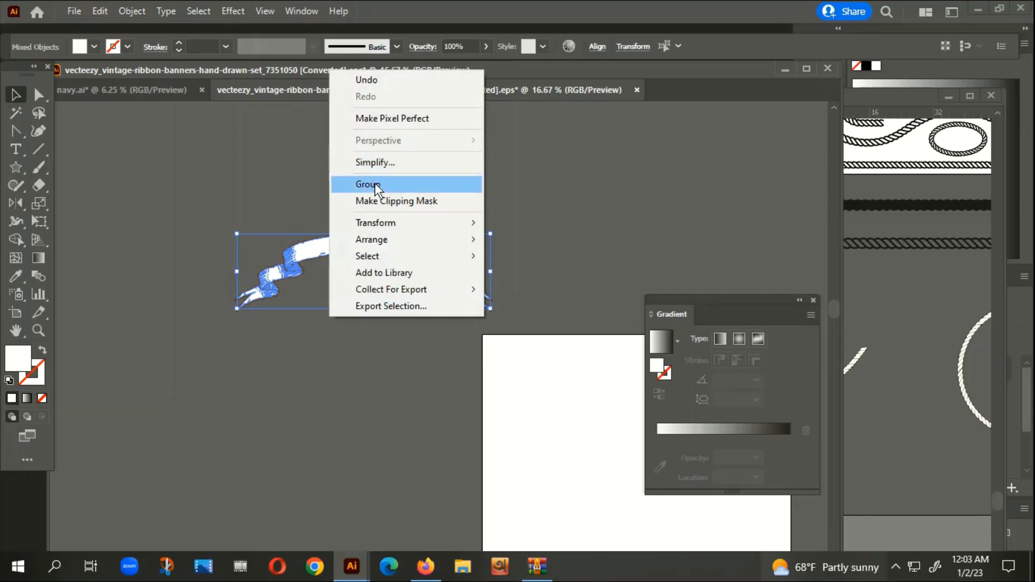
pyautogui.click(375, 183)
pyautogui.click(333, 368)
# Step: Select the ribbon's brown outline and ungroup the ribbon
pyautogui.scroll(2, 242, 306)
pyautogui.scroll(2, 242, 305)
pyautogui.click(15, 112)
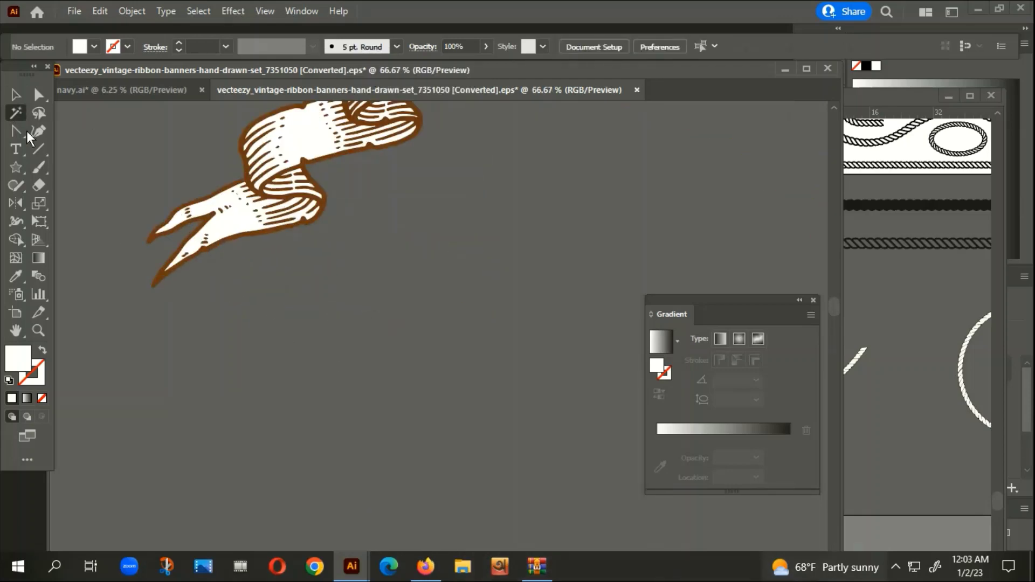
pyautogui.scroll(3, 114, 241)
pyautogui.click(231, 362)
pyautogui.click(15, 95)
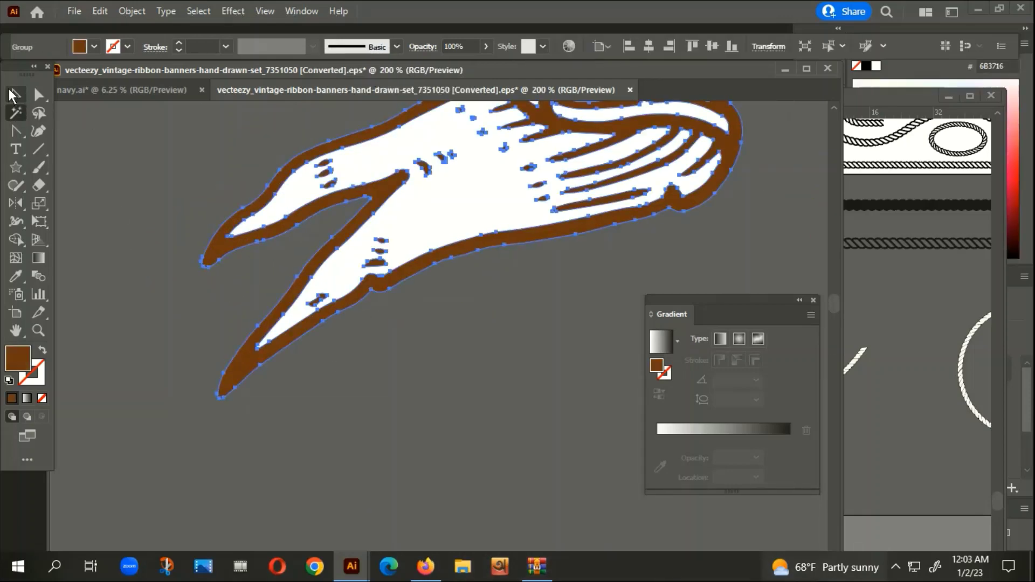
pyautogui.scroll(-4, 208, 333)
pyautogui.rightClick(206, 359)
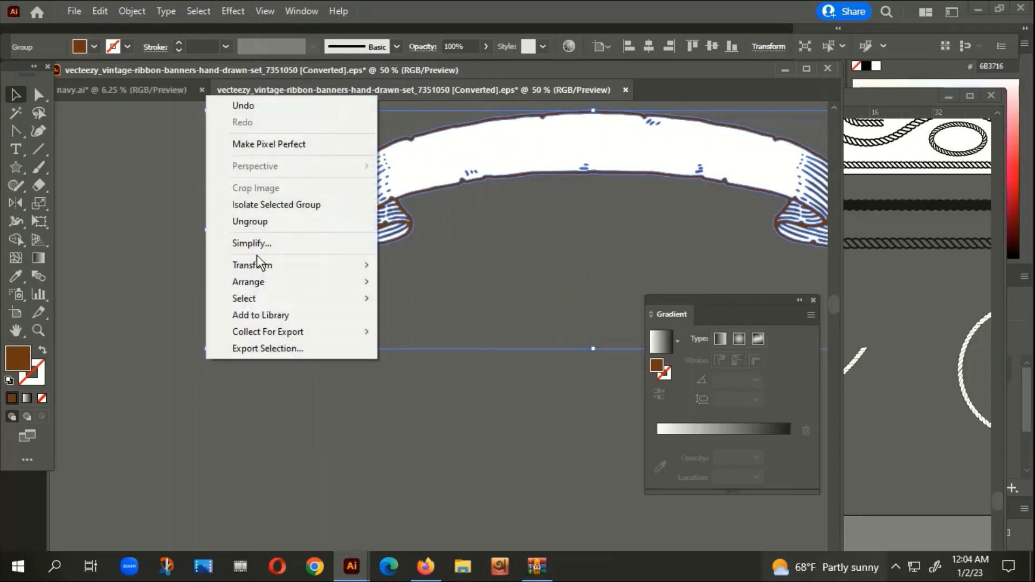
pyautogui.click(257, 221)
pyautogui.click(184, 249)
# Step: Select the brown ribbon outline paths and the ribbon group, checking its context options
pyautogui.scroll(2, 255, 338)
pyautogui.scroll(1, 254, 338)
pyautogui.click(15, 113)
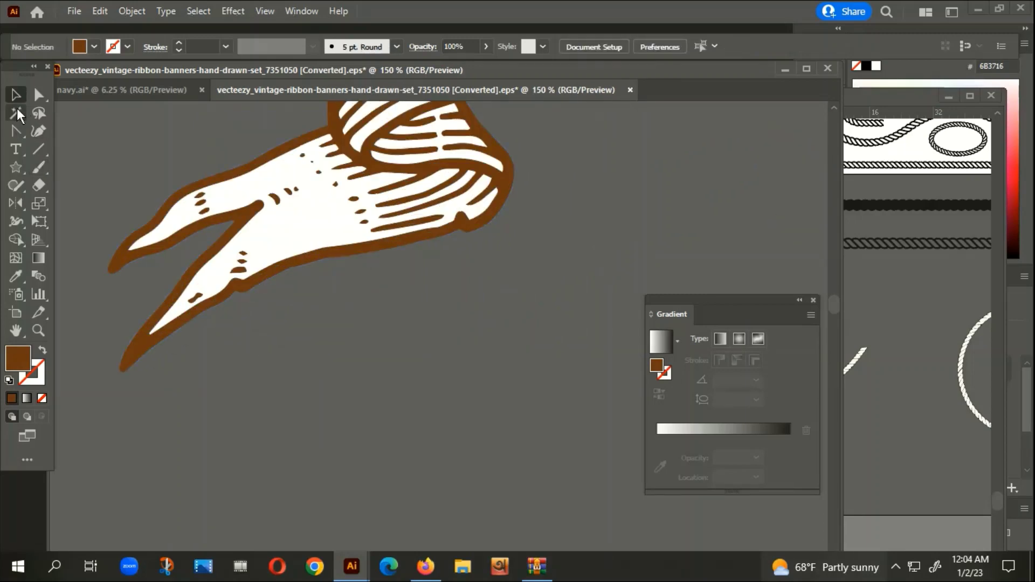
pyautogui.click(139, 348)
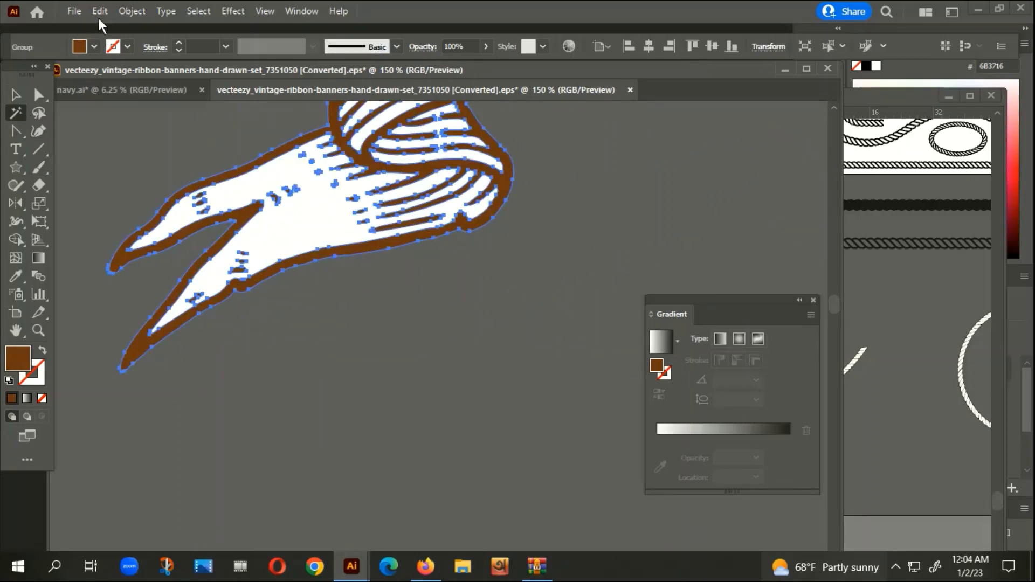
pyautogui.click(16, 95)
pyautogui.rightClick(166, 362)
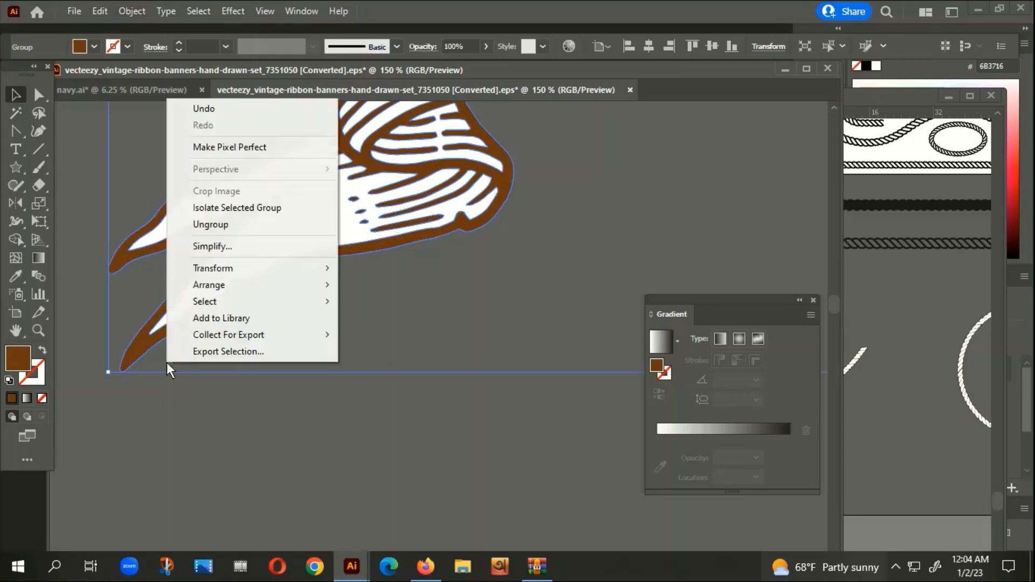
pyautogui.click(459, 323)
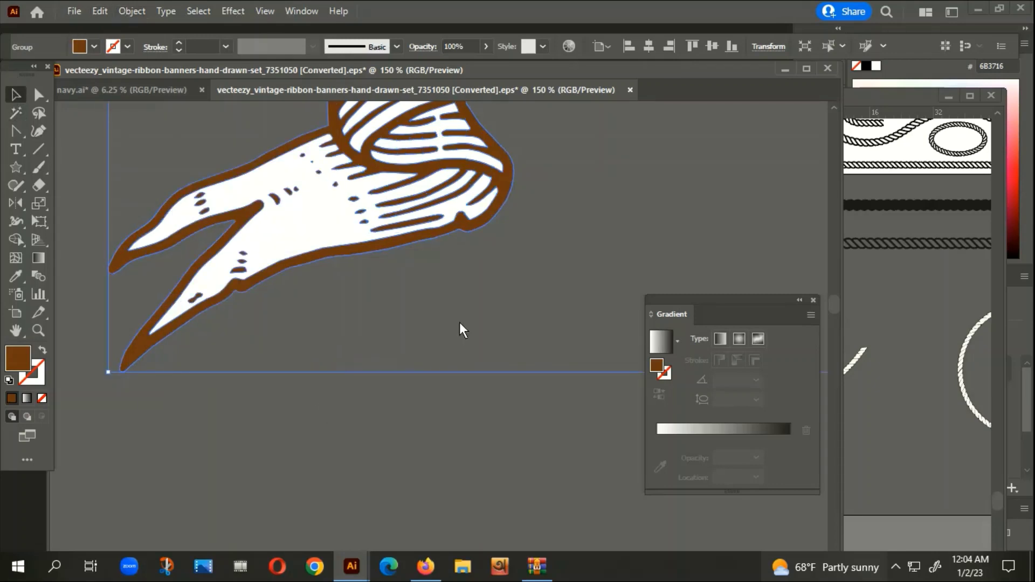
# Step: Zoom to fit, undo a trial duplicate, and select all the ribbon artwork for copying
pyautogui.hotkey('ctrl', '0')
pyautogui.moveTo(452, 332)
pyautogui.mouseDown()
pyautogui.moveTo(446, 368)
pyautogui.moveTo(489, 364)
pyautogui.mouseUp()
pyautogui.hotkey('ctrl', 'z')
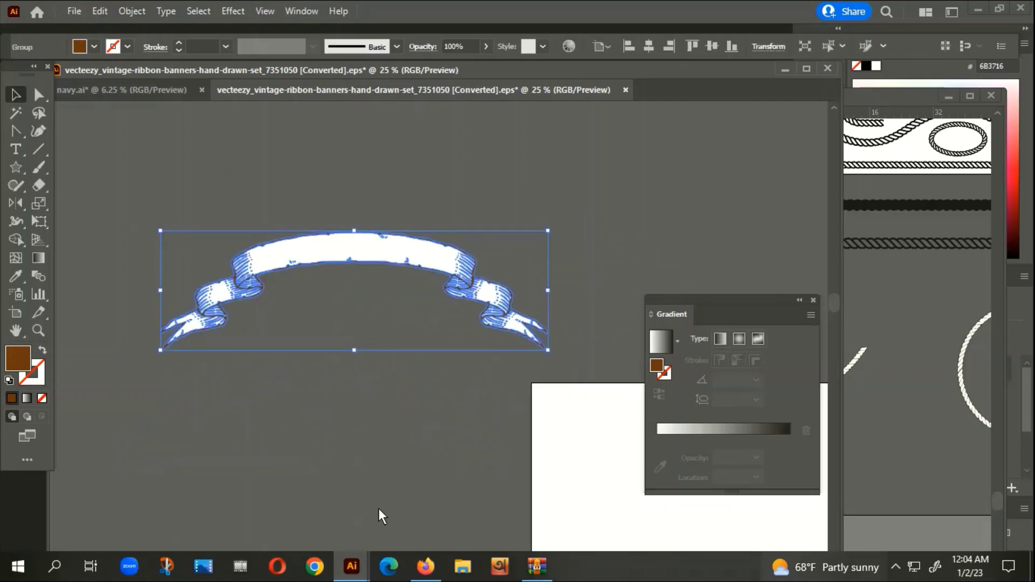
pyautogui.click(379, 510)
pyautogui.hotkey('ctrl', 'a')
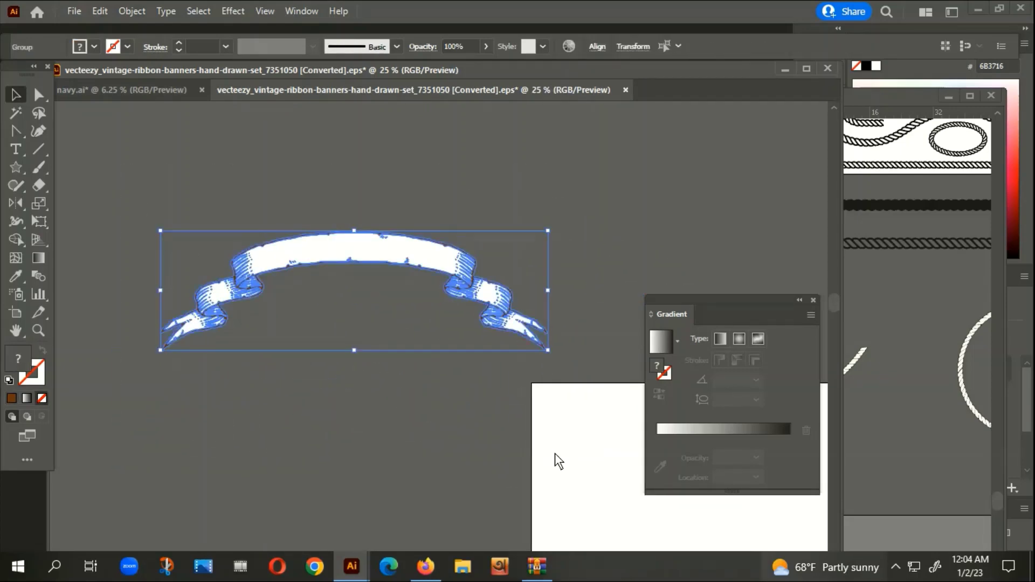
pyautogui.press('Delete')
# Step: Paste the copied ribbon into navy.ai and select it
pyautogui.click(135, 88)
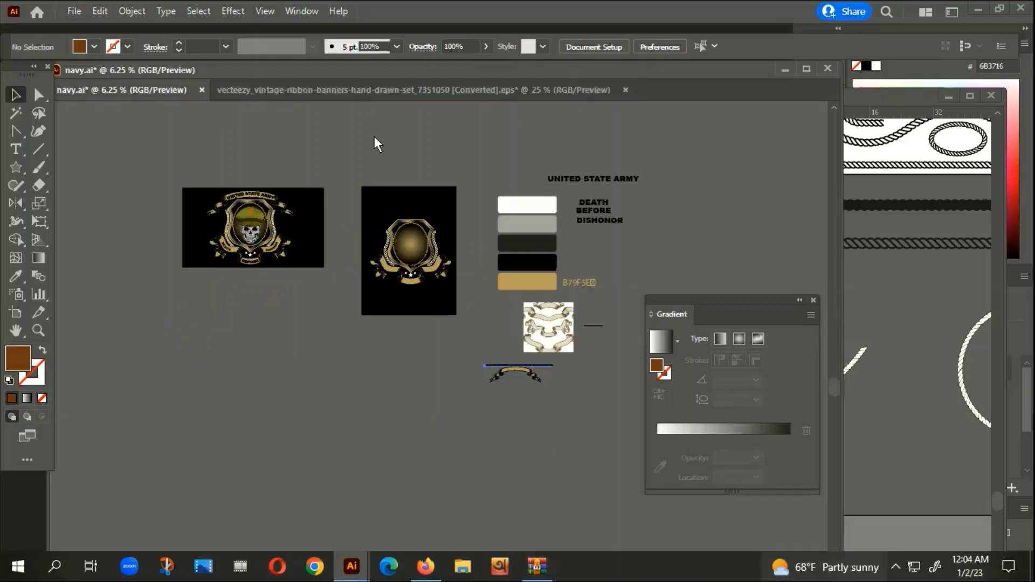
pyautogui.hotkey('ctrl', 'v')
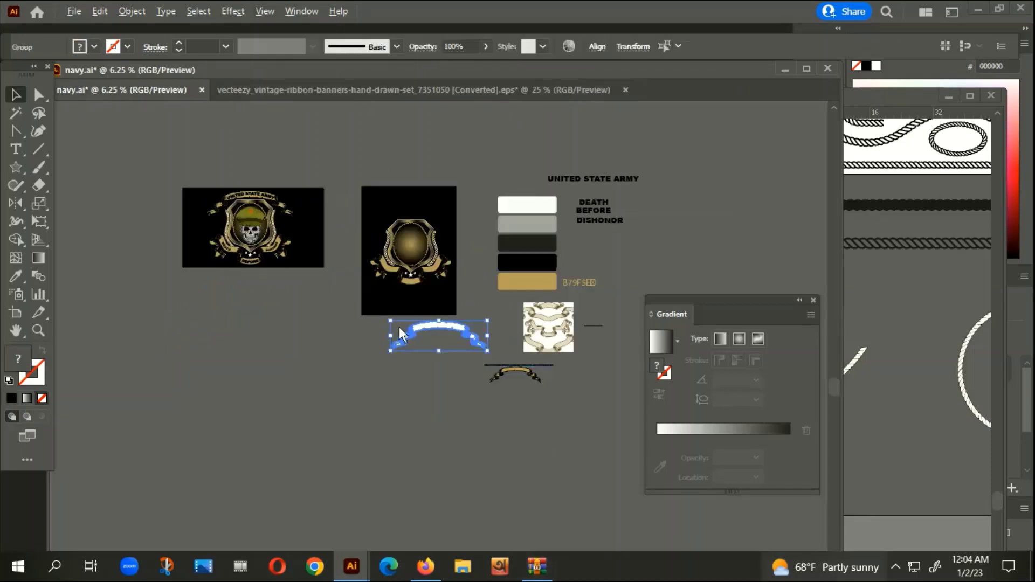
pyautogui.scroll(2, 399, 327)
pyautogui.click(500, 364)
pyautogui.scroll(1, 492, 342)
pyautogui.scroll(1, 413, 399)
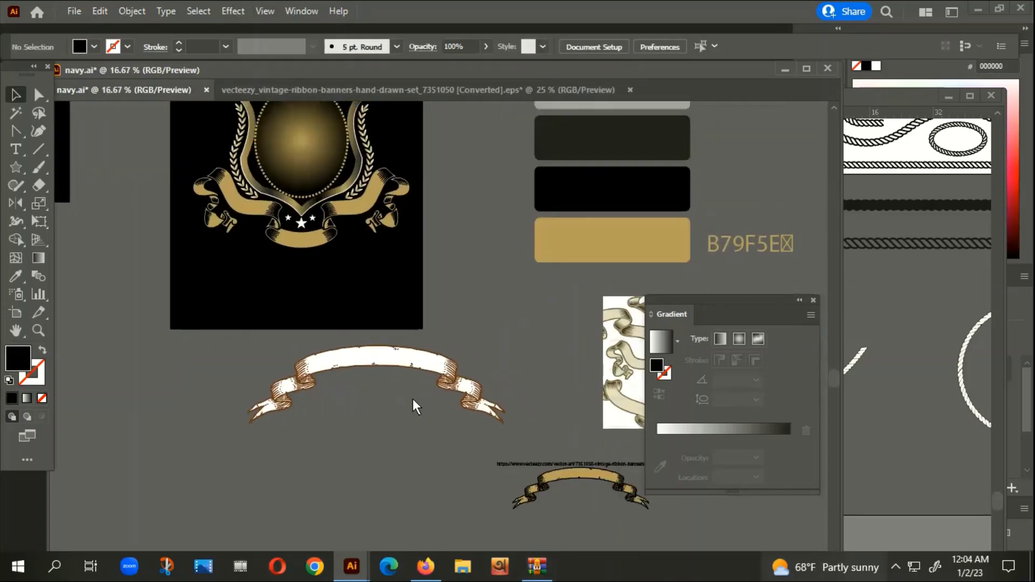
pyautogui.scroll(2, 419, 383)
pyautogui.scroll(1, 434, 331)
pyautogui.click(434, 333)
pyautogui.scroll(-3, 434, 339)
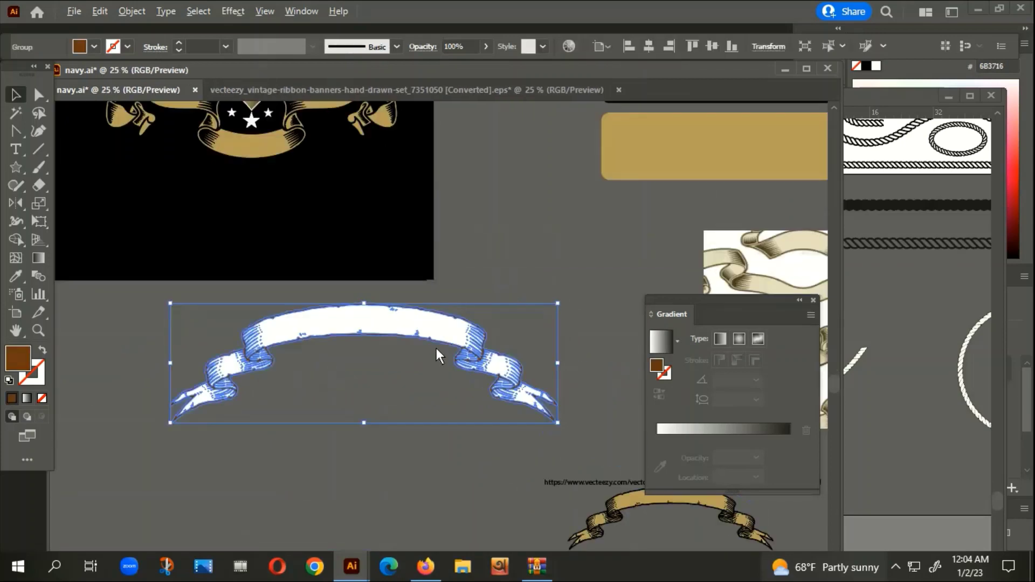
# Step: Recolour the pasted ribbon with the tan B79F5E swatch
pyautogui.press('i')
pyautogui.click(403, 216)
pyautogui.click(16, 95)
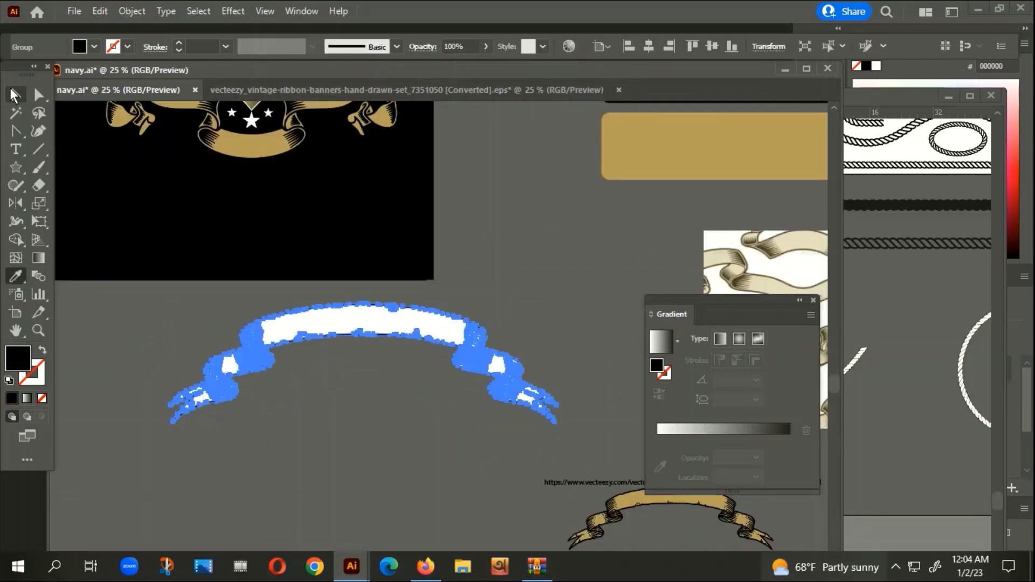
pyautogui.press('i')
pyautogui.click(313, 320)
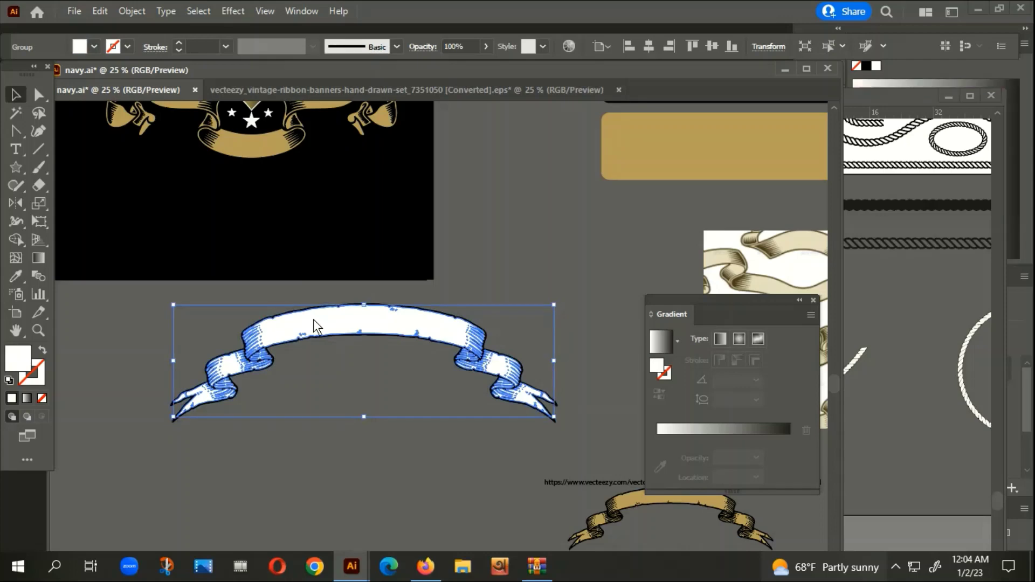
pyautogui.click(631, 176)
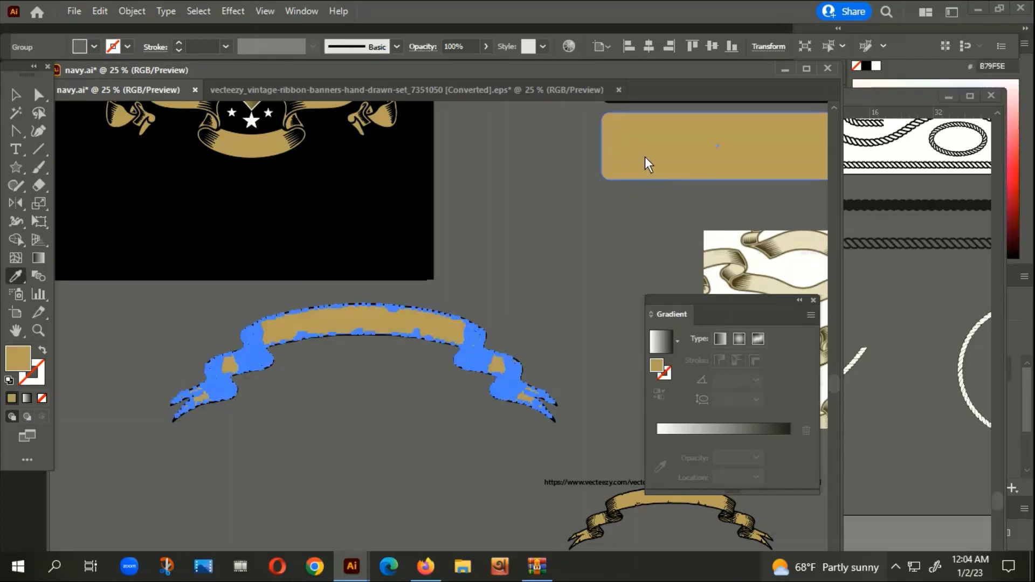
pyautogui.click(16, 97)
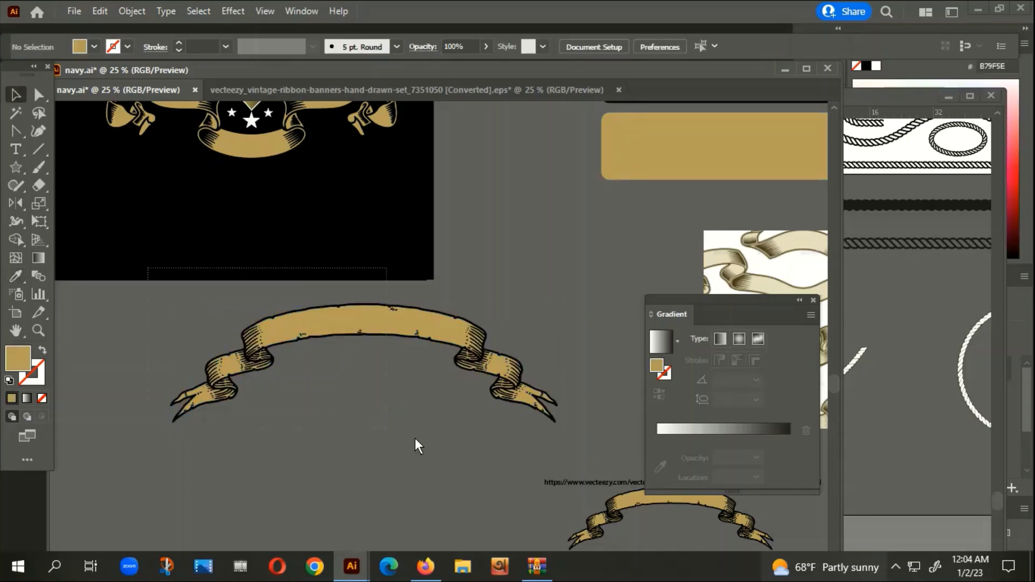
# Step: Group the ribbon's parts and move it up toward the shield emblem
pyautogui.rightClick(509, 314)
pyautogui.click(538, 178)
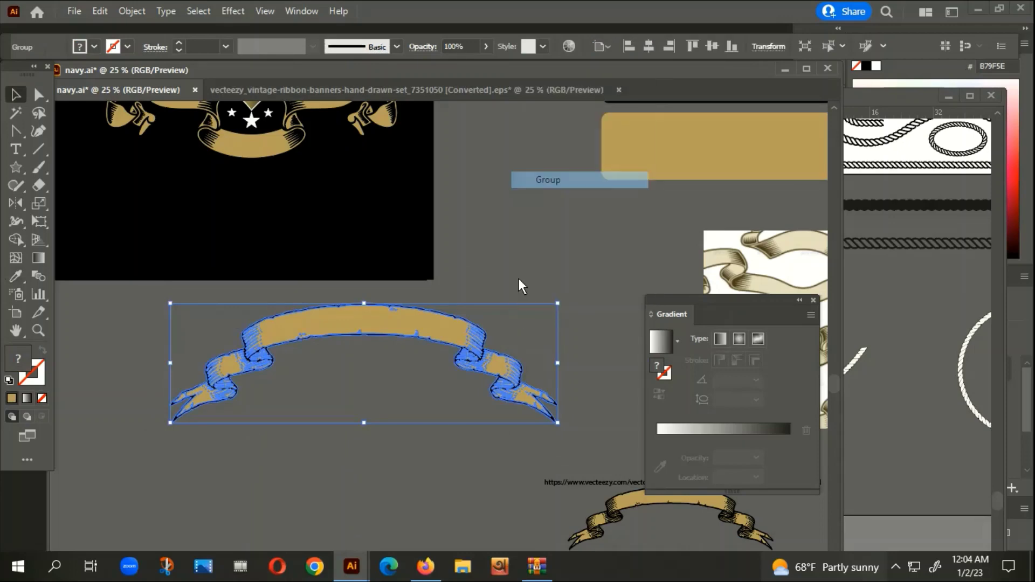
pyautogui.scroll(-4, 468, 375)
pyautogui.moveTo(471, 376); pyautogui.dragTo(444, 247)
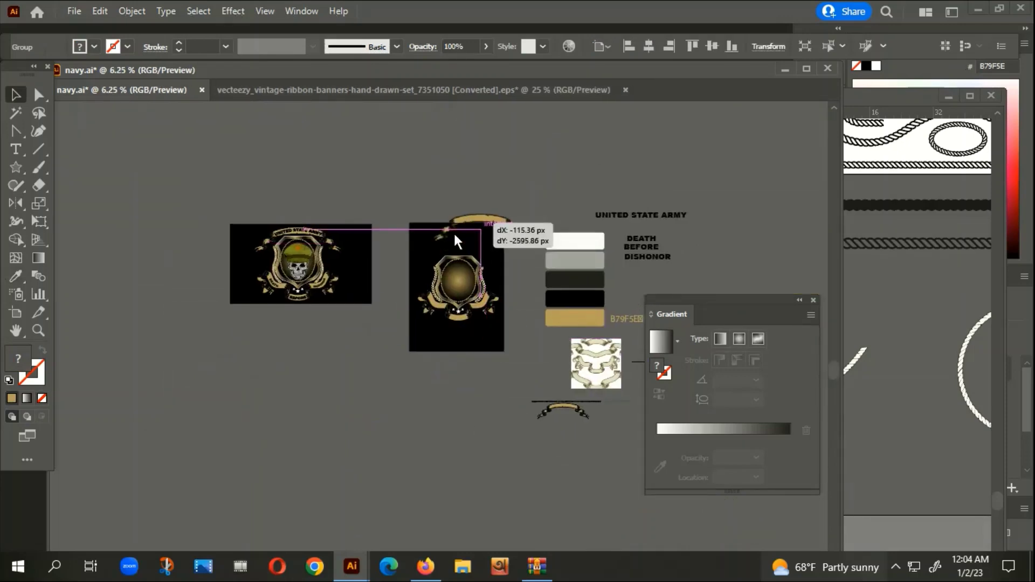
# Step: Scale the gold ribbon down, centre it on the artboard, and place it above the shield
pyautogui.scroll(3, 442, 245)
pyautogui.scroll(2, 442, 243)
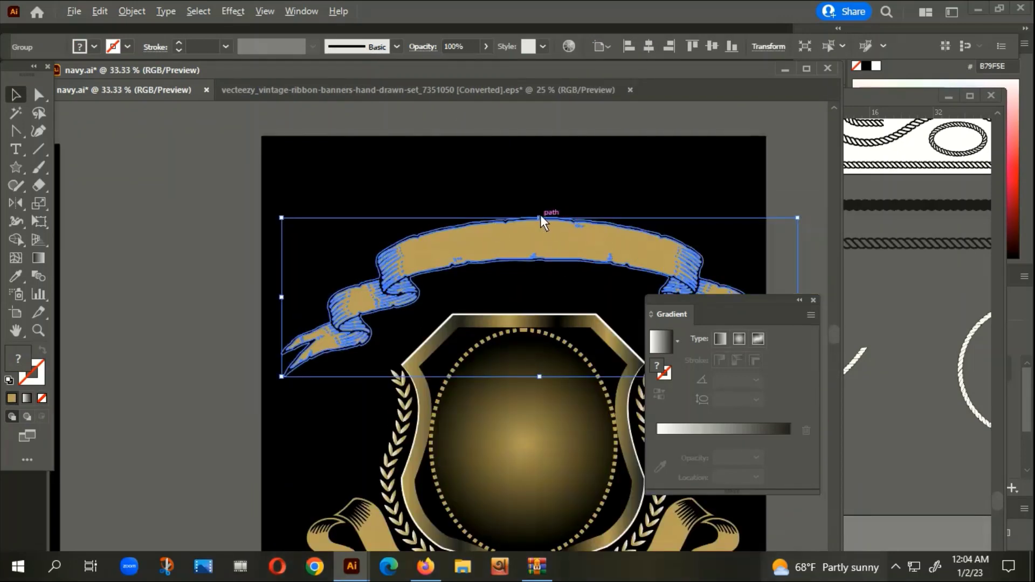
pyautogui.moveTo(544, 219); pyautogui.dragTo(534, 239)
pyautogui.moveTo(466, 278)
pyautogui.mouseDown()
pyautogui.moveTo(449, 303)
pyautogui.moveTo(455, 313)
pyautogui.mouseUp()
pyautogui.click(652, 48)
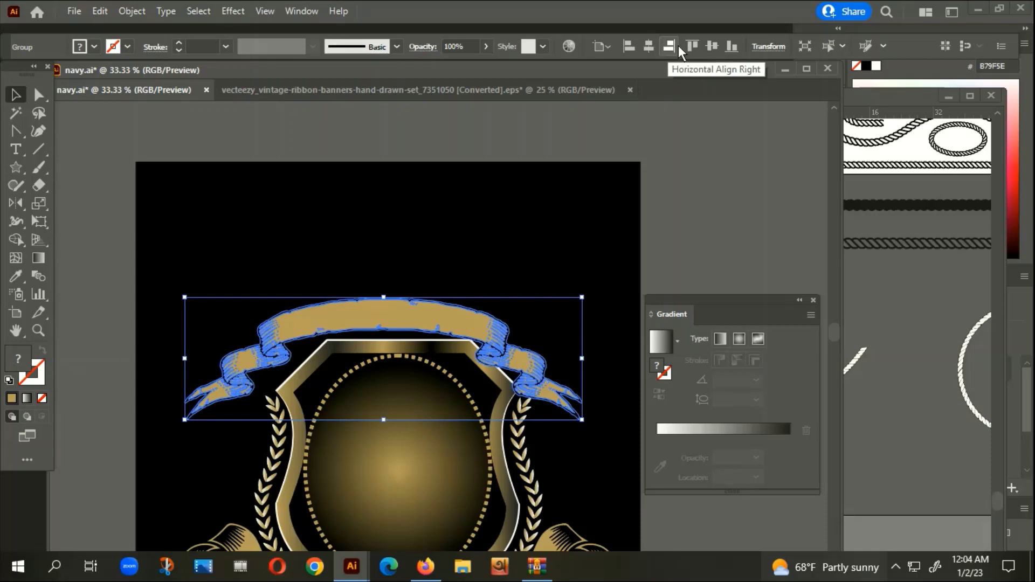
pyautogui.click(712, 46)
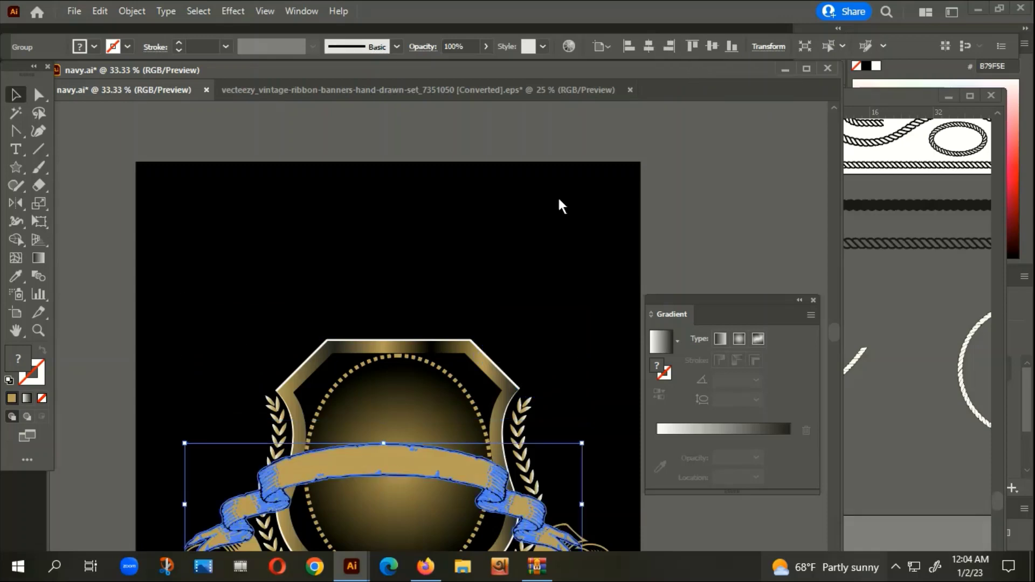
pyautogui.moveTo(407, 460); pyautogui.dragTo(421, 309)
pyautogui.click(440, 230)
pyautogui.hotkey('ctrl', '-')
pyautogui.hotkey('ctrl', '-')
pyautogui.hotkey('ctrl', '-')
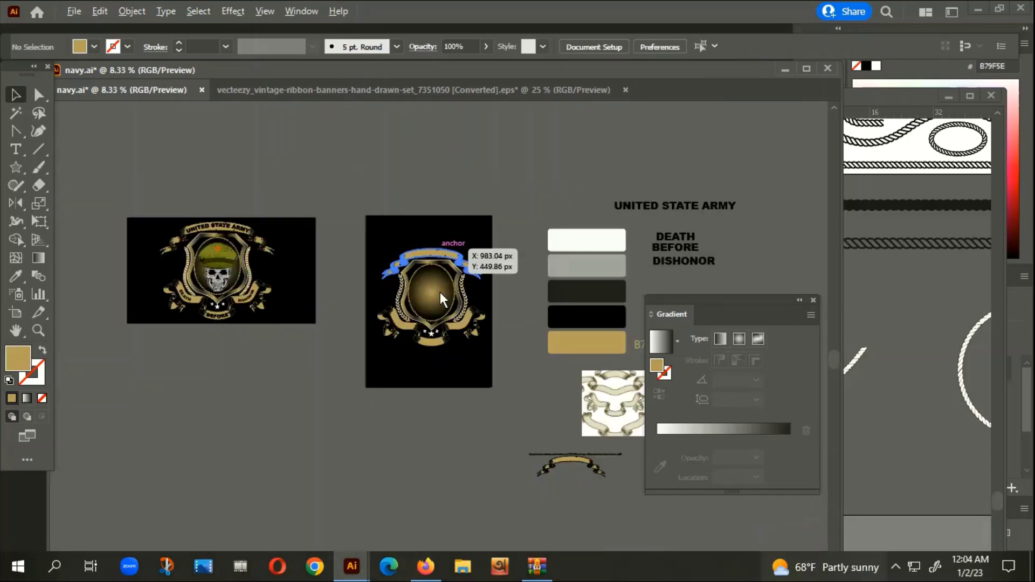
pyautogui.scroll(3, 689, 172)
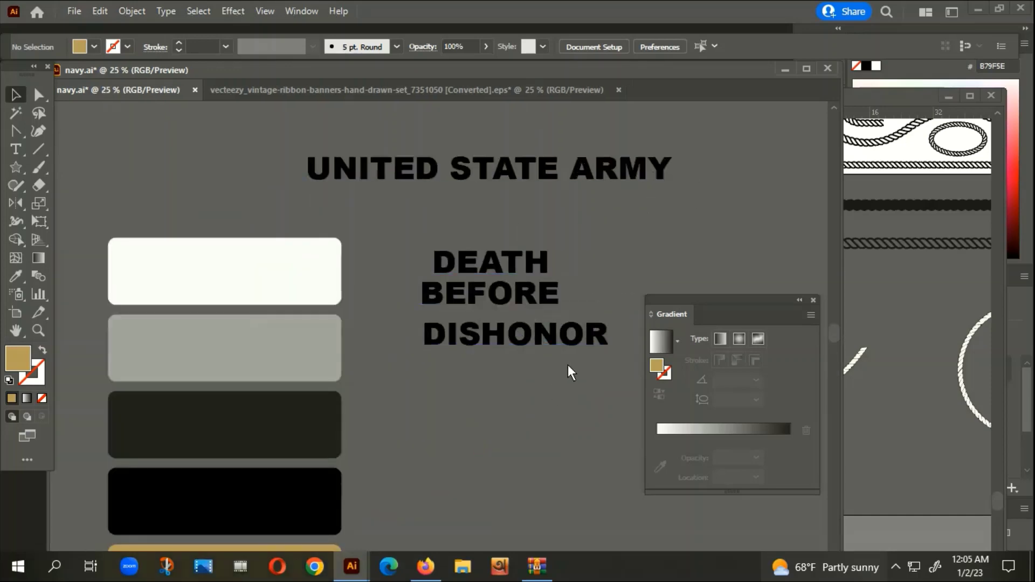
# Step: Bring the UNITED STATE ARMY text onto the emblem and convert it to outlines
pyautogui.scroll(-3, 570, 355)
pyautogui.moveTo(570, 357); pyautogui.dragTo(642, 332)
pyautogui.moveTo(588, 264)
pyautogui.mouseDown()
pyautogui.moveTo(460, 282)
pyautogui.moveTo(397, 303)
pyautogui.mouseUp()
pyautogui.scroll(4, 377, 291)
pyautogui.rightClick(368, 306)
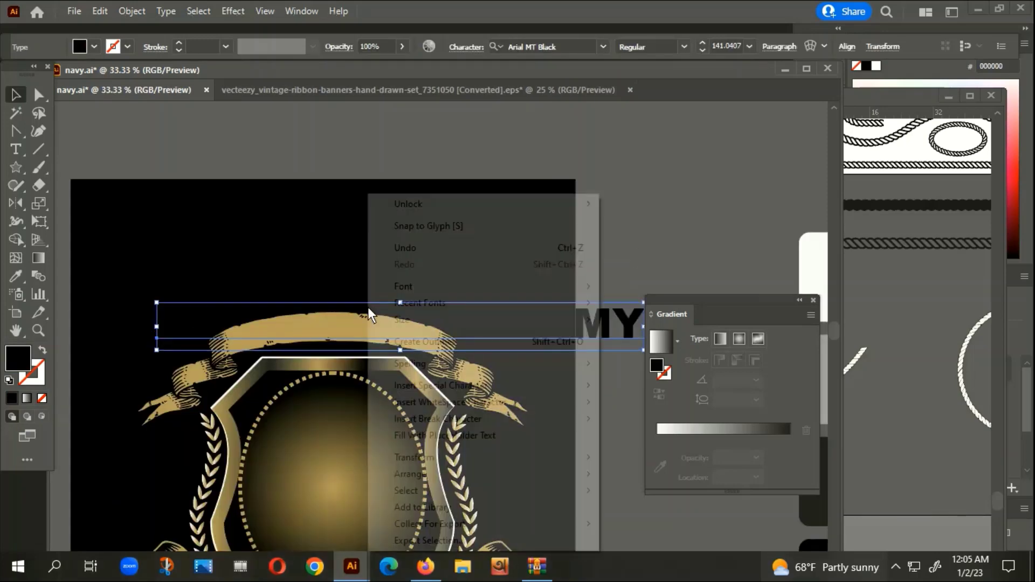
pyautogui.click(457, 344)
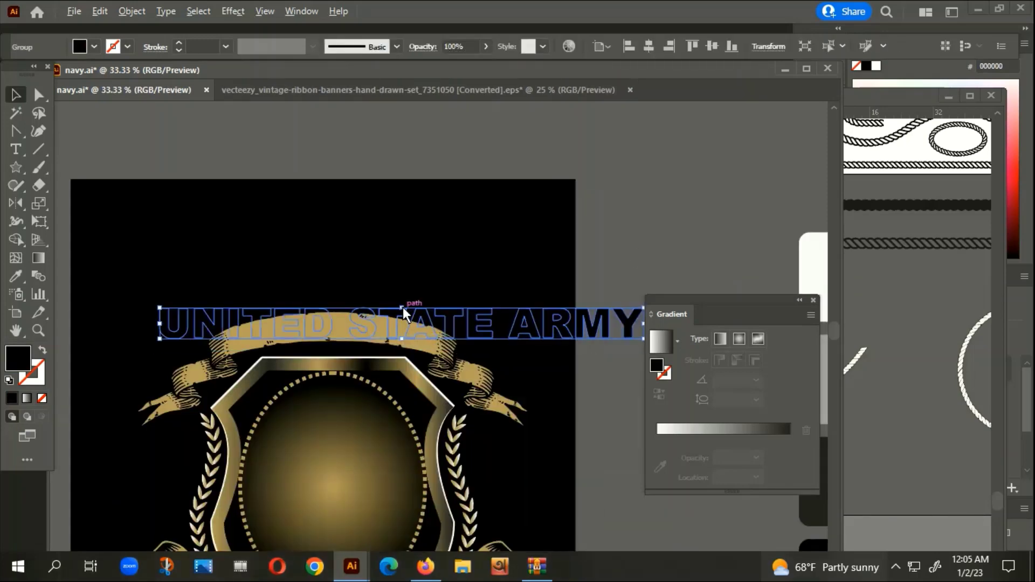
# Step: Shrink the lettering, bring it to front, and position it on the top ribbon
pyautogui.moveTo(403, 307); pyautogui.dragTo(401, 316)
pyautogui.rightClick(432, 298)
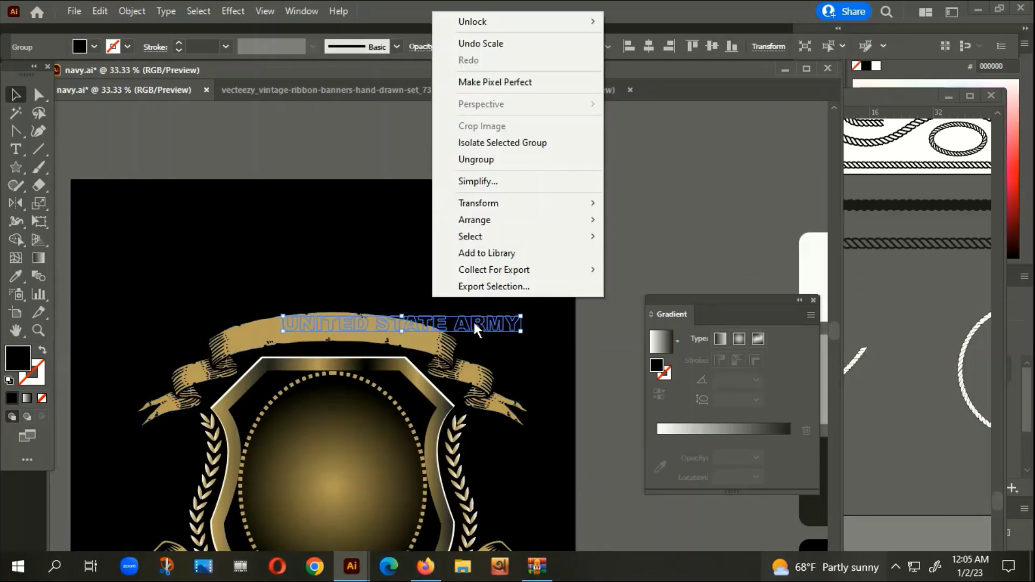
pyautogui.moveTo(475, 220)
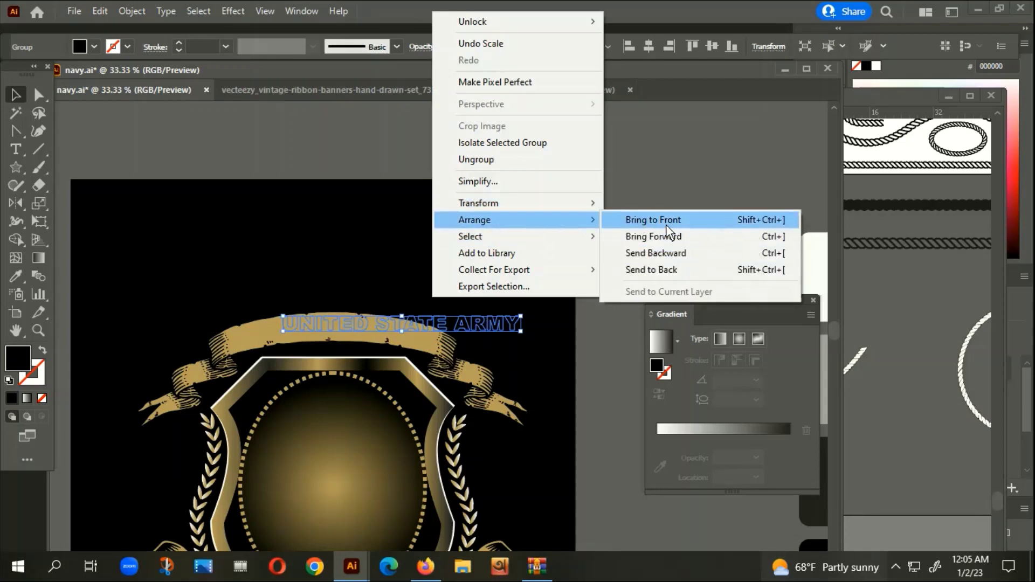
pyautogui.click(666, 225)
pyautogui.moveTo(457, 329); pyautogui.dragTo(418, 339)
pyautogui.scroll(-2, 458, 221)
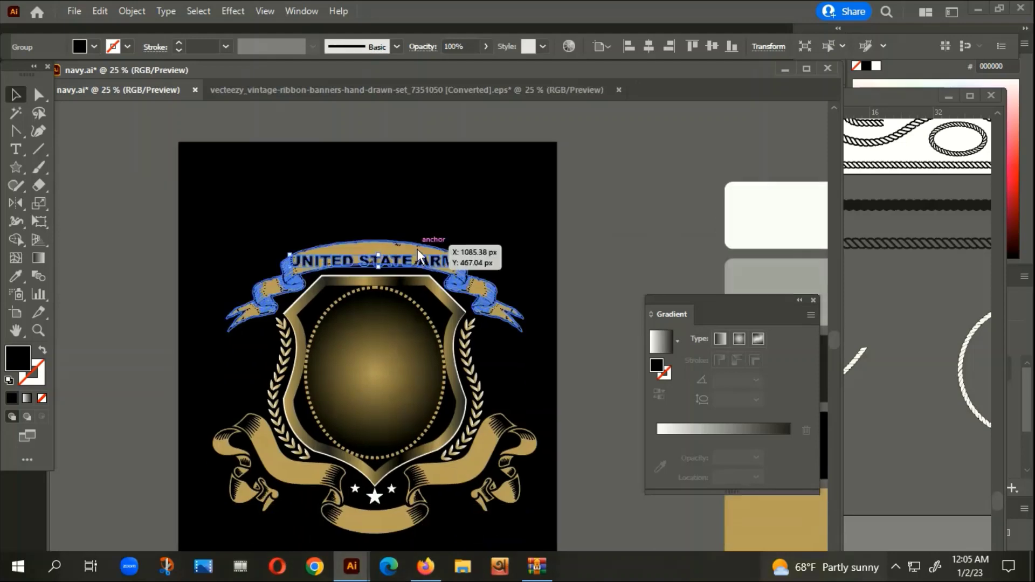
pyautogui.scroll(3, 417, 250)
pyautogui.scroll(-4, 421, 243)
pyautogui.click(785, 153)
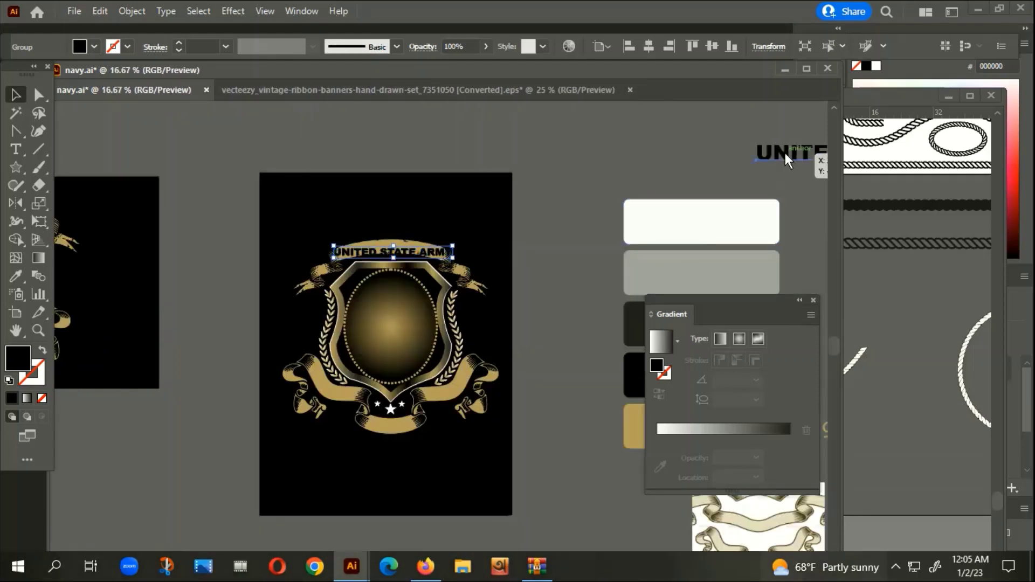
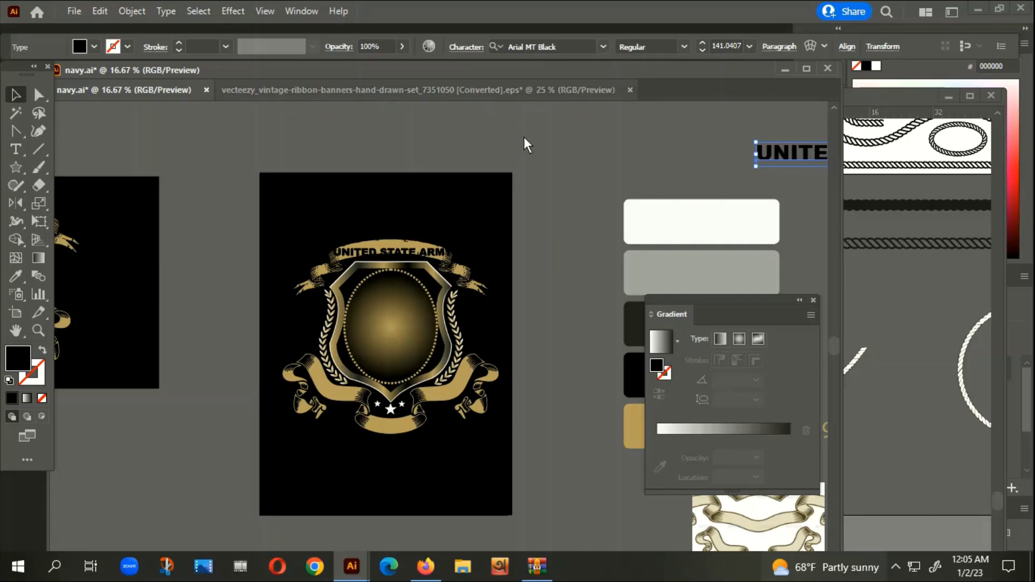
# Step: Enlarge the UNITED STATE ARMY title and apply an Arc warp with 23% bend
pyautogui.scroll(4, 389, 252)
pyautogui.moveTo(389, 263)
pyautogui.mouseDown()
pyautogui.moveTo(389, 205)
pyautogui.moveTo(400, 195)
pyautogui.mouseUp()
pyautogui.click(222, 8)
pyautogui.moveTo(251, 206)
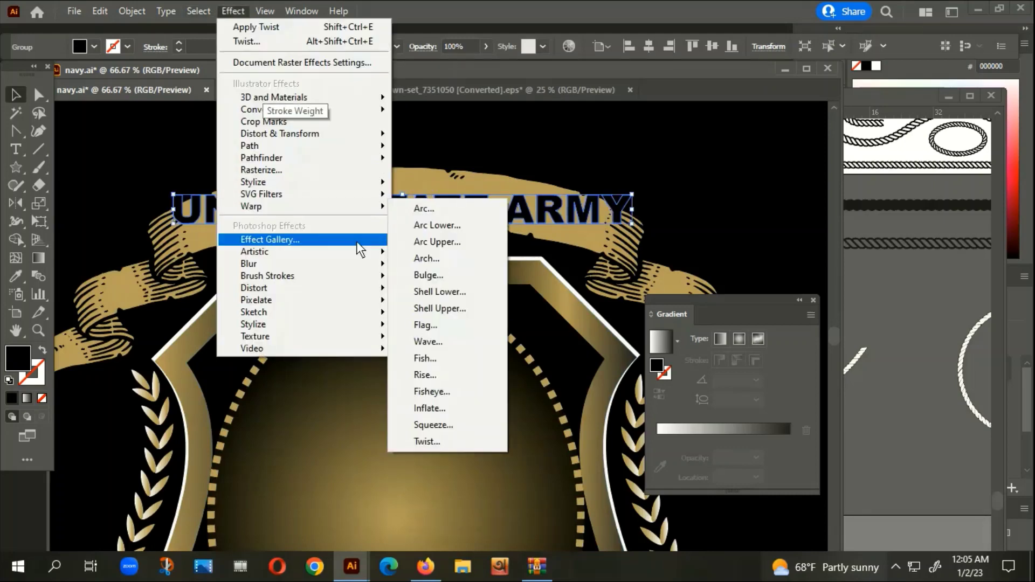
pyautogui.click(427, 207)
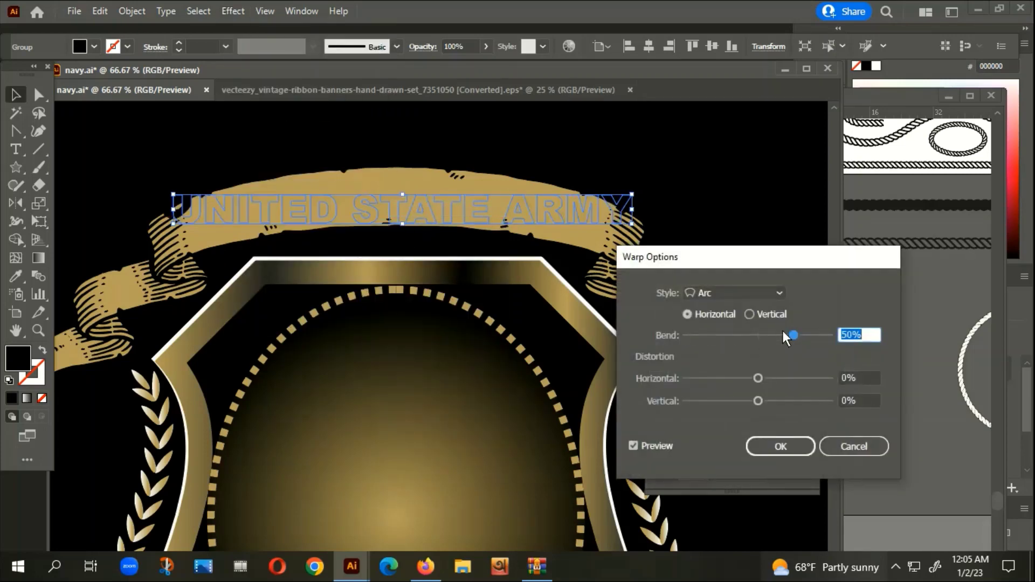
pyautogui.moveTo(791, 336); pyautogui.dragTo(775, 334)
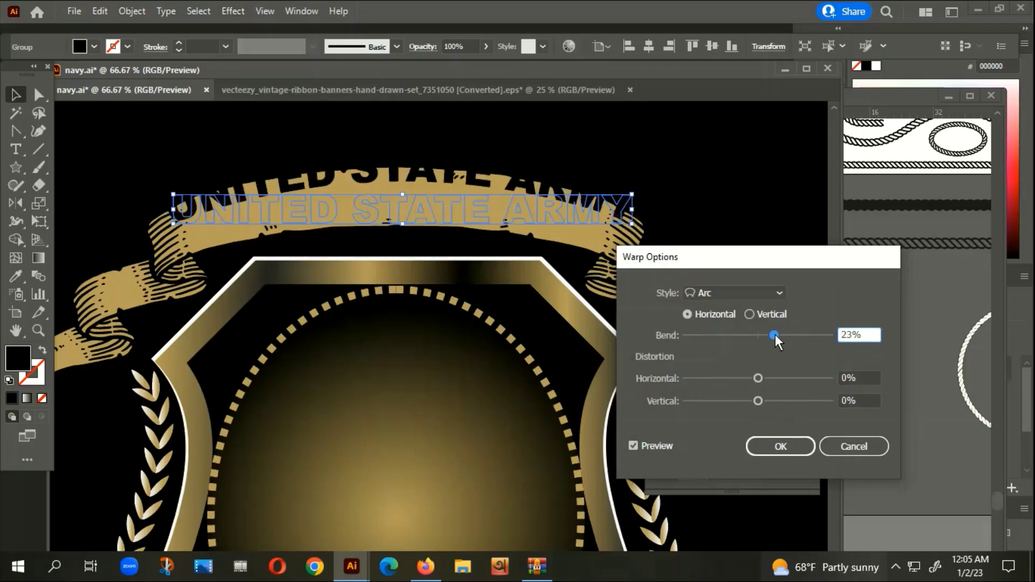
pyautogui.click(792, 448)
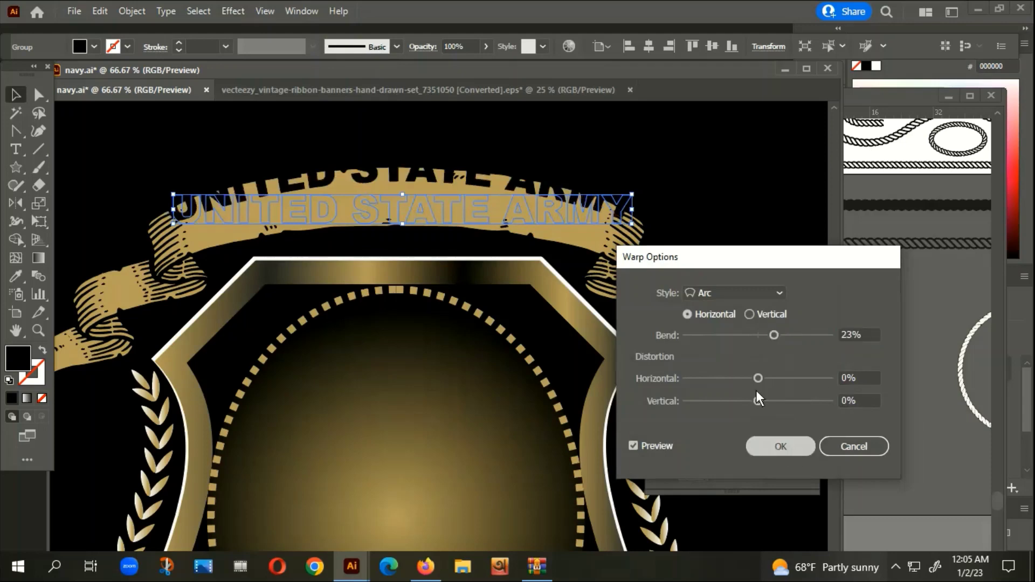
# Step: Expand the warped title's appearance and fit it onto the top gold ribbon
pyautogui.click(143, 12)
pyautogui.click(207, 202)
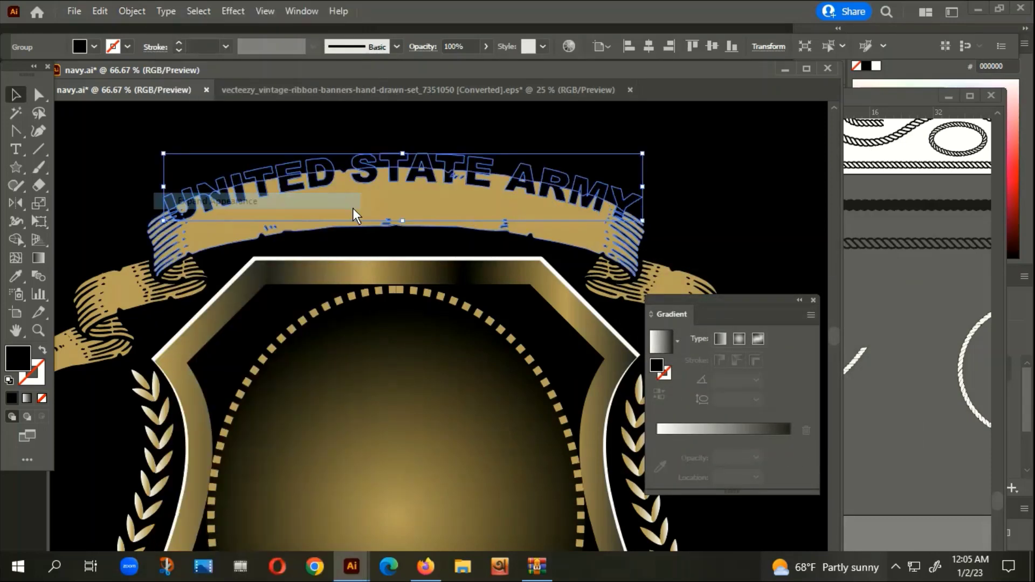
pyautogui.scroll(4, 135, 221)
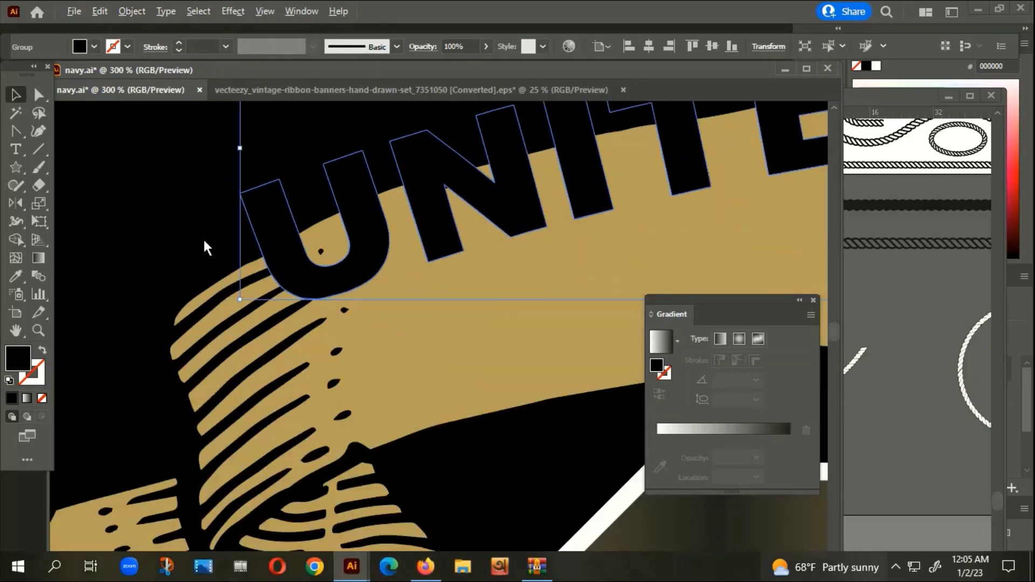
pyautogui.scroll(-1, 237, 299)
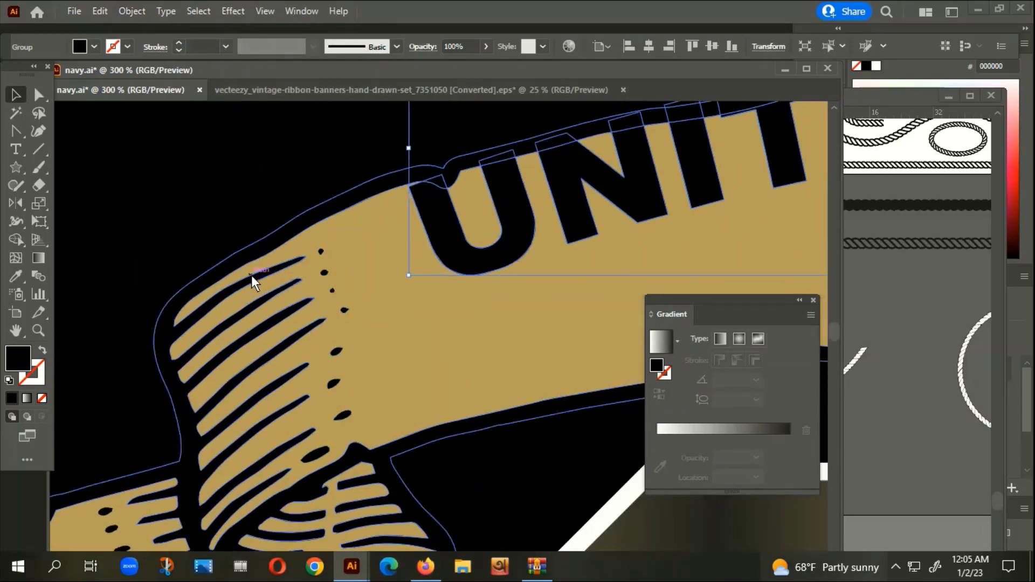
pyautogui.scroll(-2, 252, 276)
pyautogui.moveTo(424, 227); pyautogui.dragTo(420, 258)
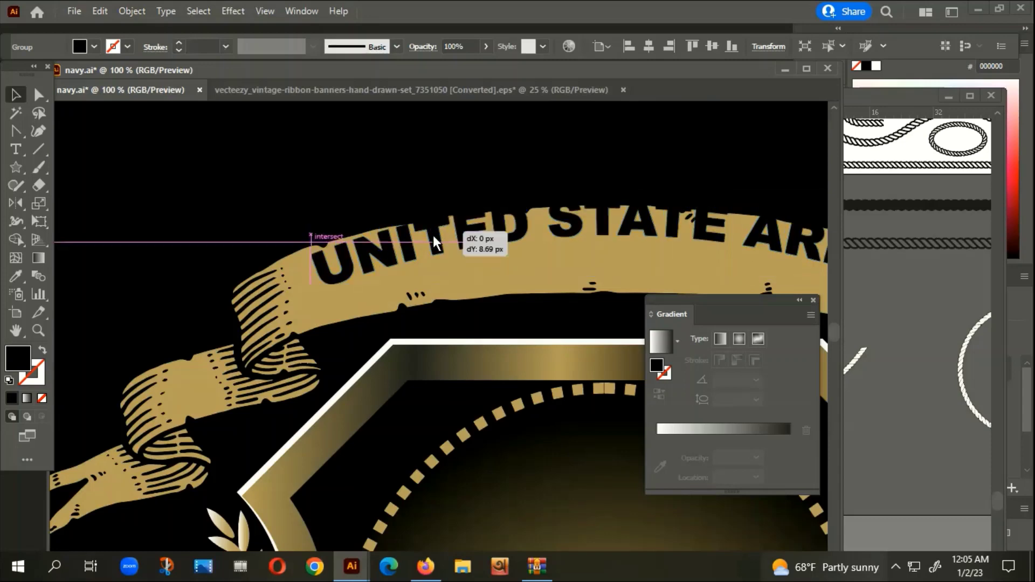
pyautogui.scroll(-3, 428, 255)
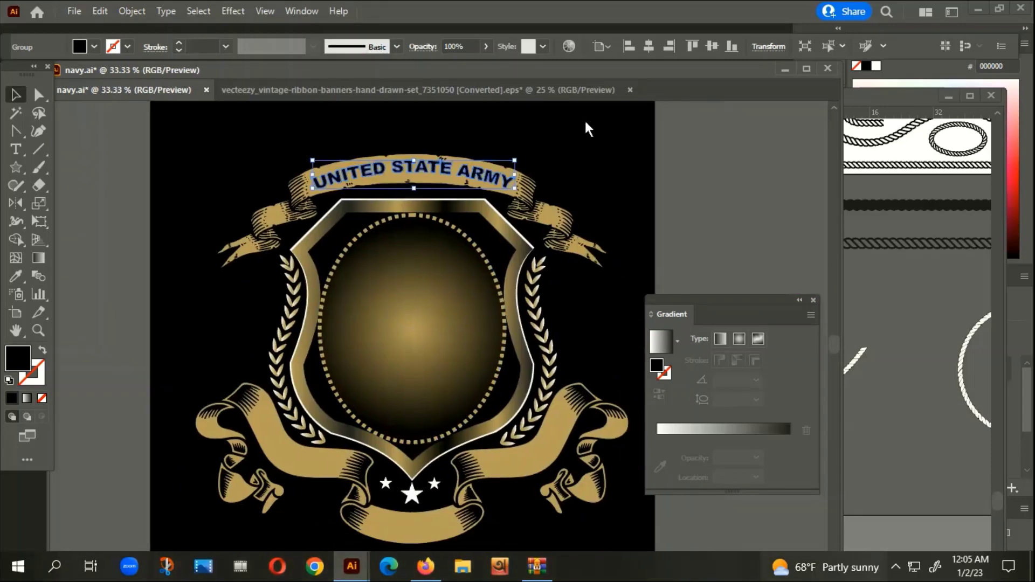
pyautogui.click(577, 145)
pyautogui.scroll(-3, 624, 181)
pyautogui.moveTo(624, 181); pyautogui.dragTo(484, 200)
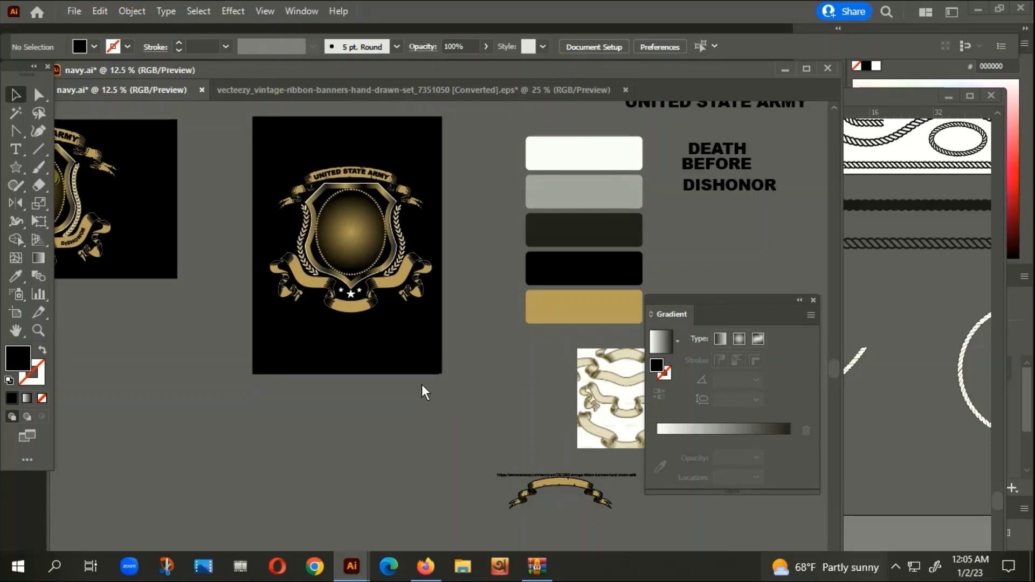
# Step: Draw a no-fill stroked Pen curve following the left lower ribbon
pyautogui.scroll(3, 304, 284)
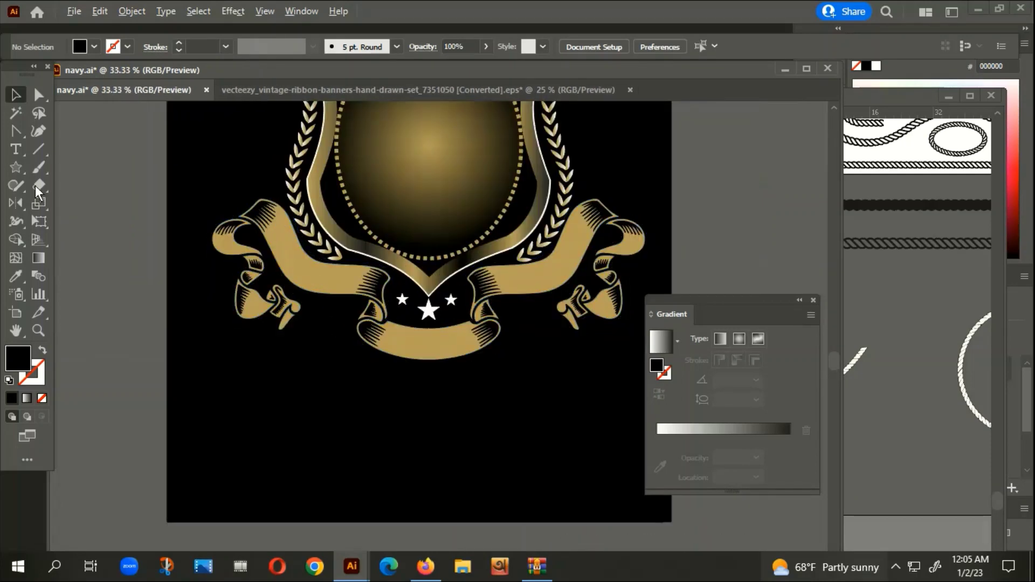
pyautogui.moveTo(11, 133); pyautogui.dragTo(64, 132)
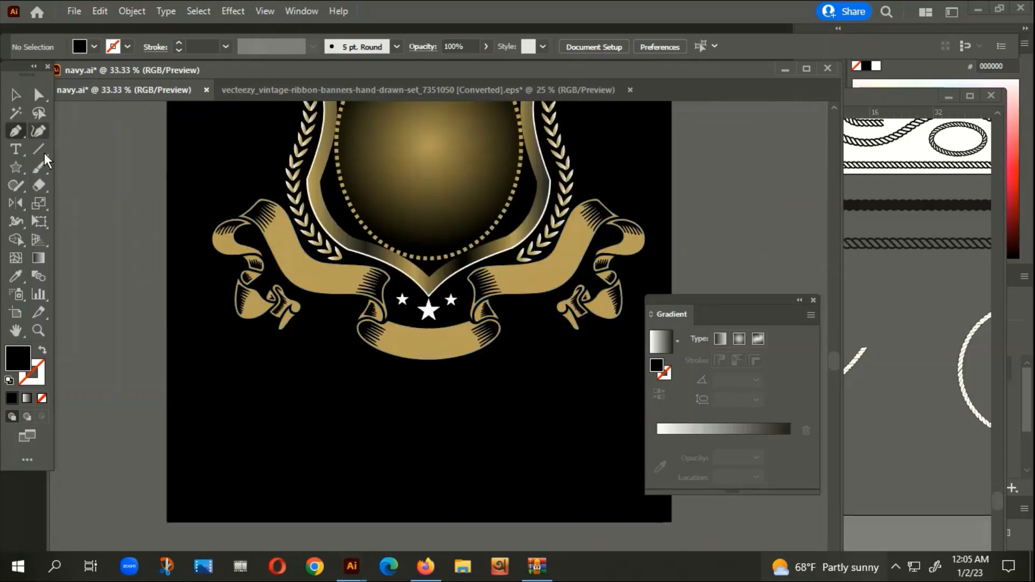
pyautogui.click(41, 350)
pyautogui.scroll(2, 295, 264)
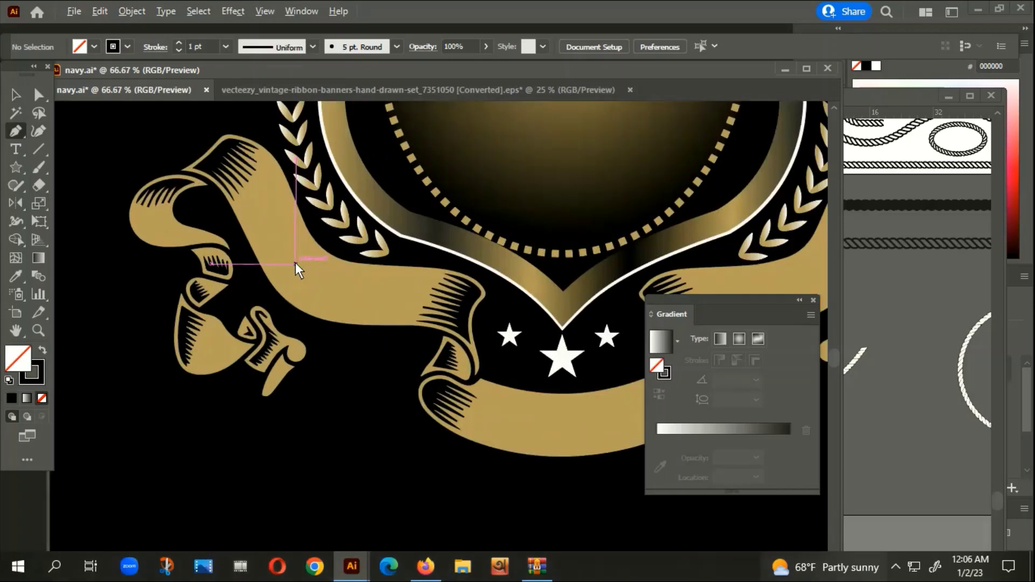
pyautogui.click(260, 204)
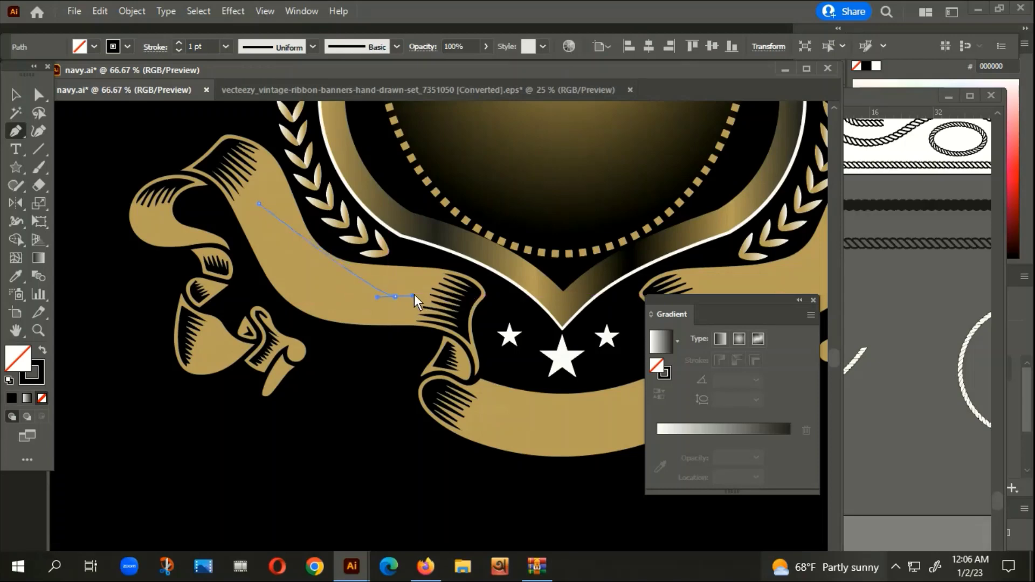
pyautogui.moveTo(395, 297)
pyautogui.mouseDown()
pyautogui.moveTo(498, 274)
pyautogui.moveTo(23, 137)
pyautogui.mouseUp()
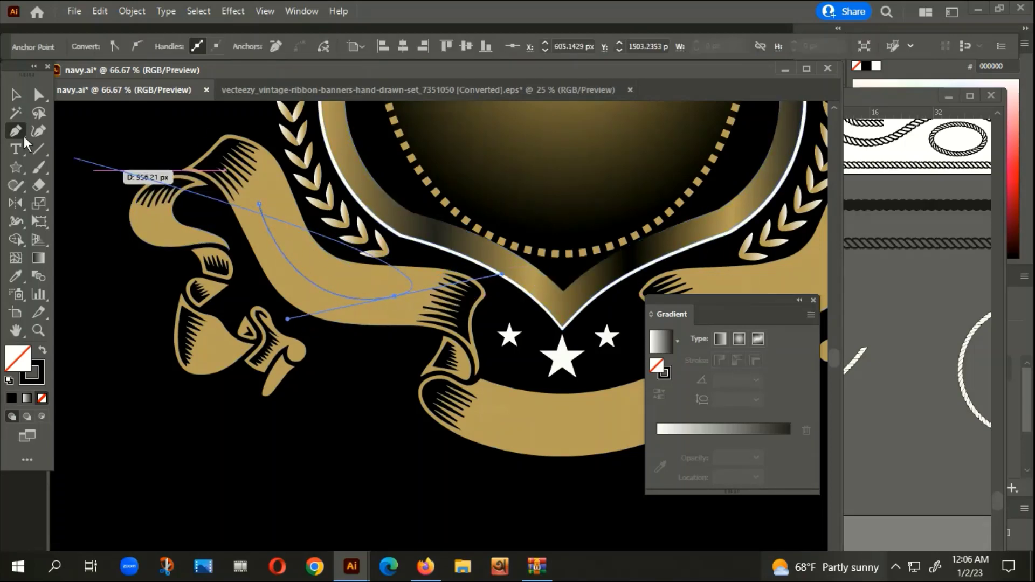
pyautogui.click(15, 97)
# Step: Place a rotated copy of the curve along the right lower ribbon
pyautogui.click(321, 287)
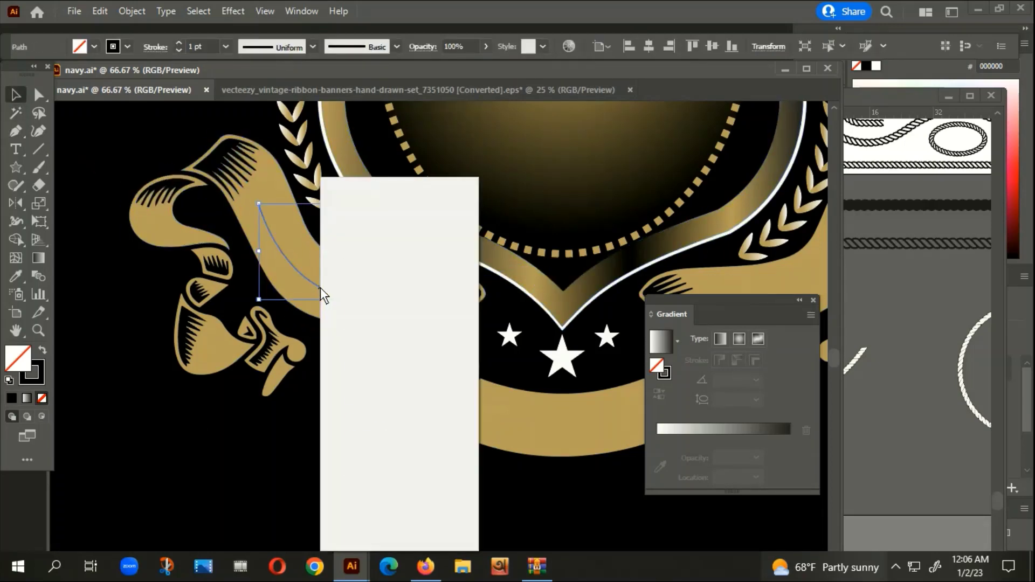
pyautogui.click(318, 294)
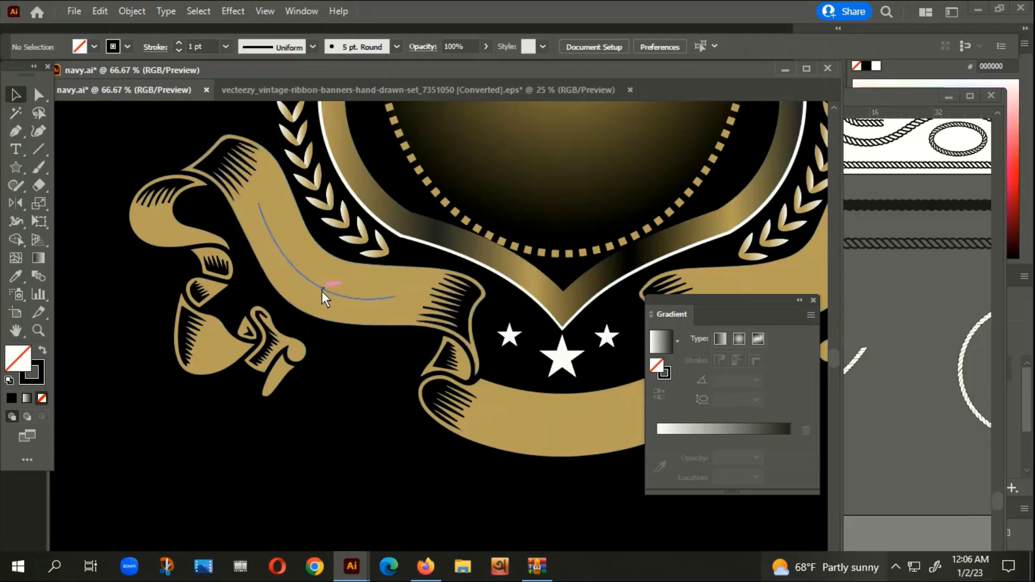
pyautogui.rightClick(322, 291)
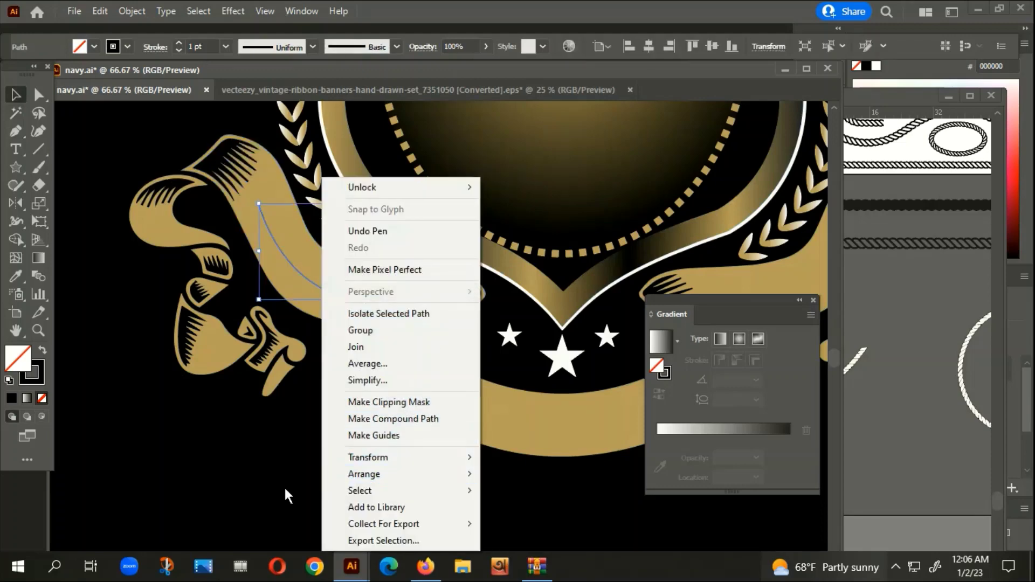
pyautogui.click(267, 481)
pyautogui.scroll(-1, 267, 485)
pyautogui.hscroll(3, 79, 491)
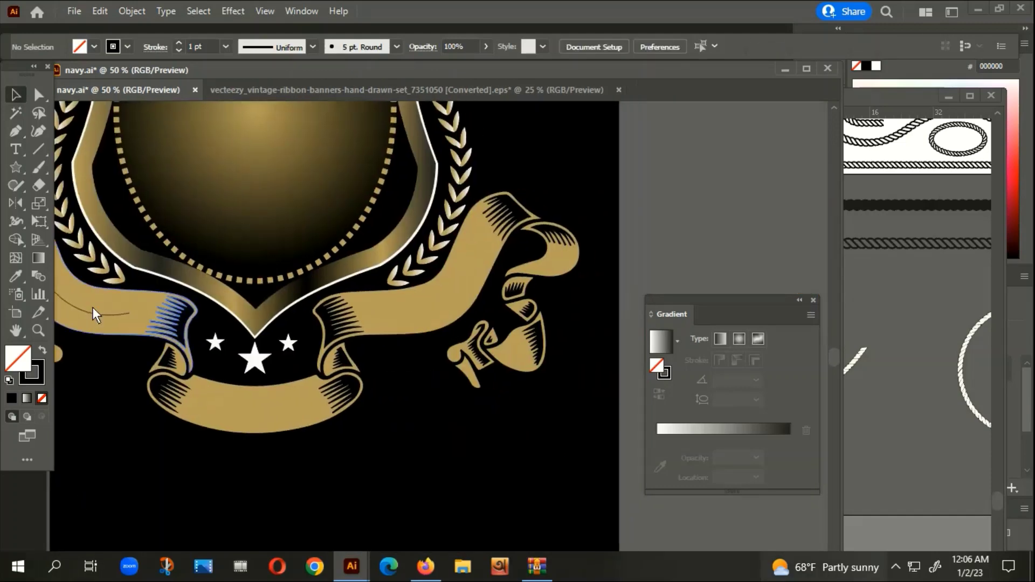
pyautogui.moveTo(88, 312); pyautogui.dragTo(468, 338)
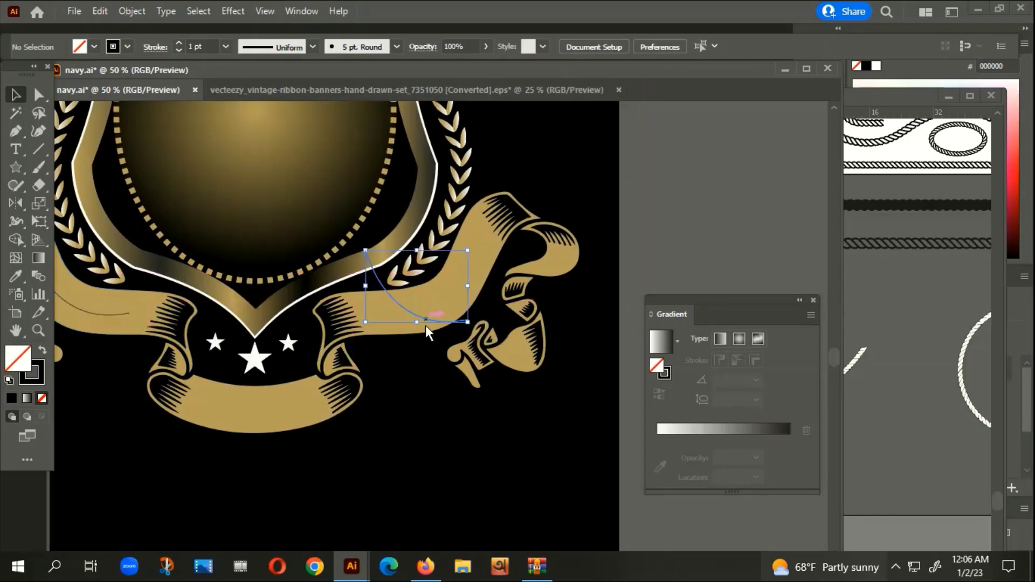
pyautogui.moveTo(469, 337); pyautogui.dragTo(473, 254)
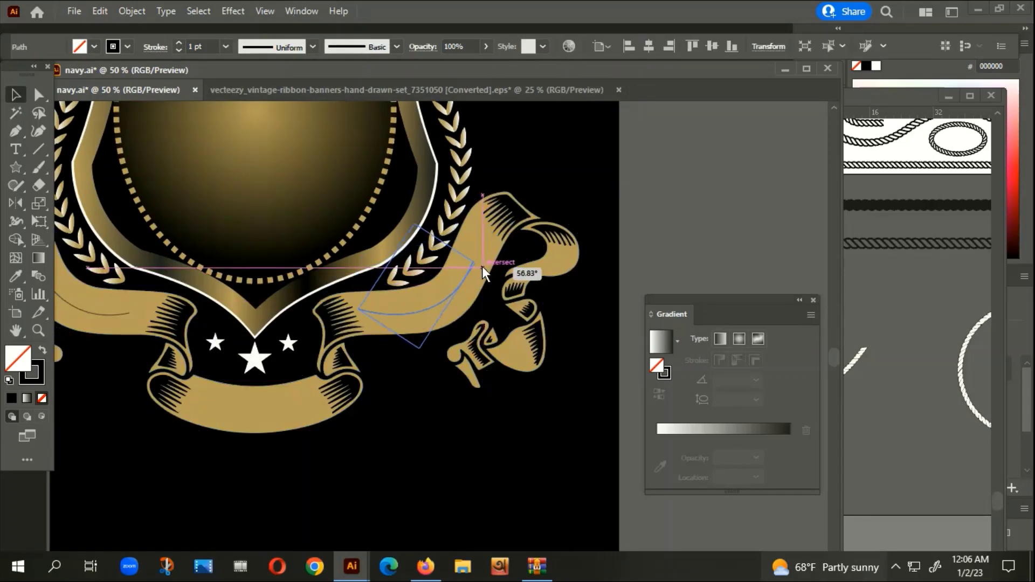
pyautogui.click(389, 418)
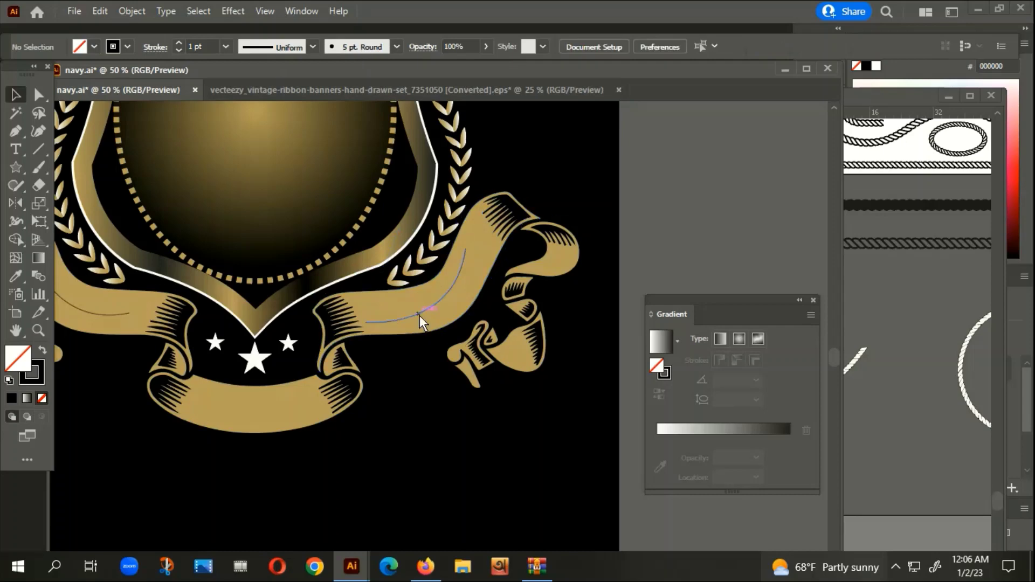
pyautogui.moveTo(420, 315); pyautogui.dragTo(429, 308)
# Step: Drag a copy of the DEATH BEFORE DISHONOR text to the left
pyautogui.click(401, 408)
pyautogui.scroll(-1, 402, 411)
pyautogui.scroll(-1, 404, 416)
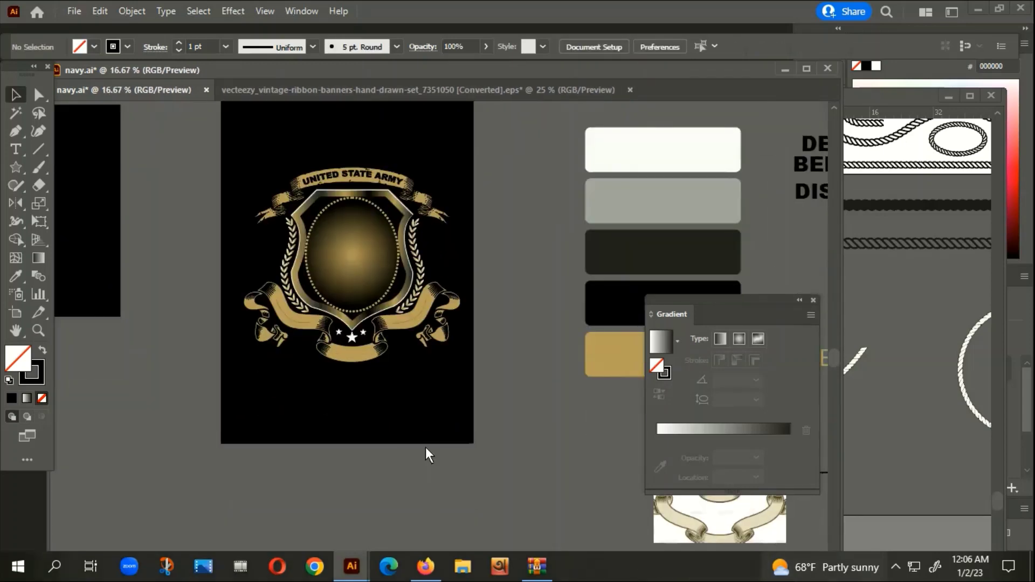
pyautogui.scroll(1, 461, 334)
pyautogui.moveTo(330, 337); pyautogui.dragTo(430, 317)
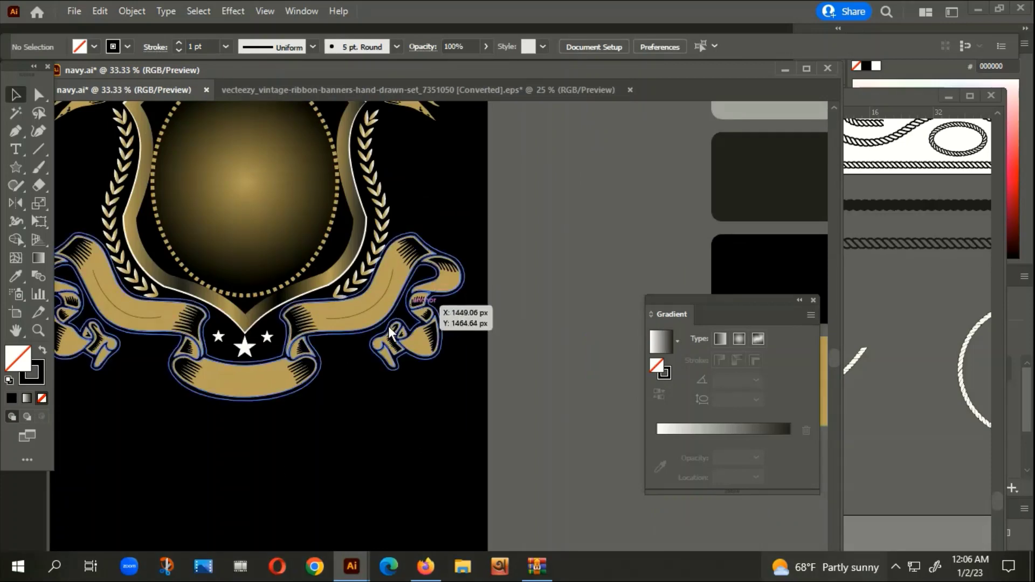
pyautogui.scroll(-1, 285, 478)
pyautogui.scroll(-2, 254, 385)
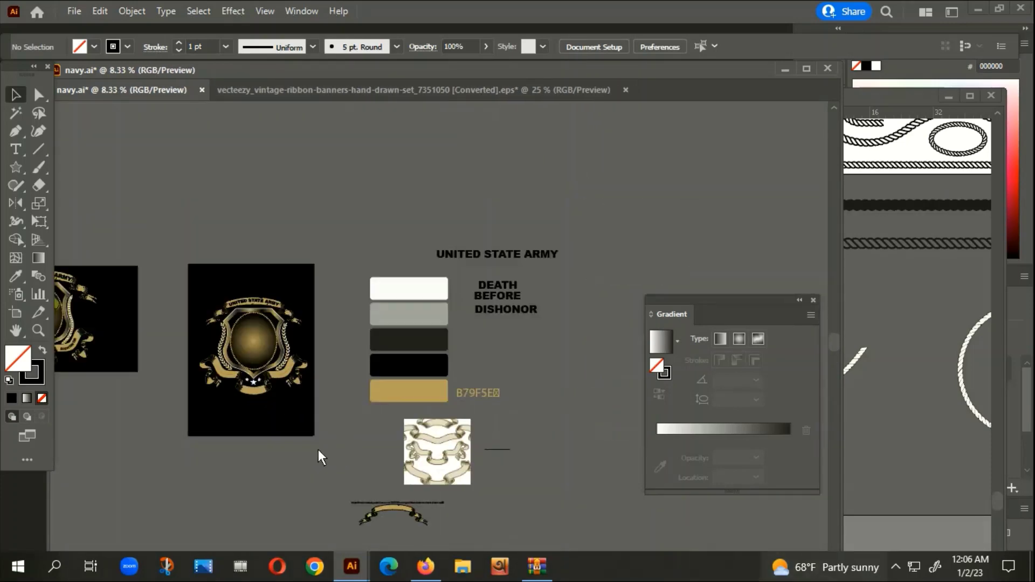
pyautogui.scroll(1, 268, 325)
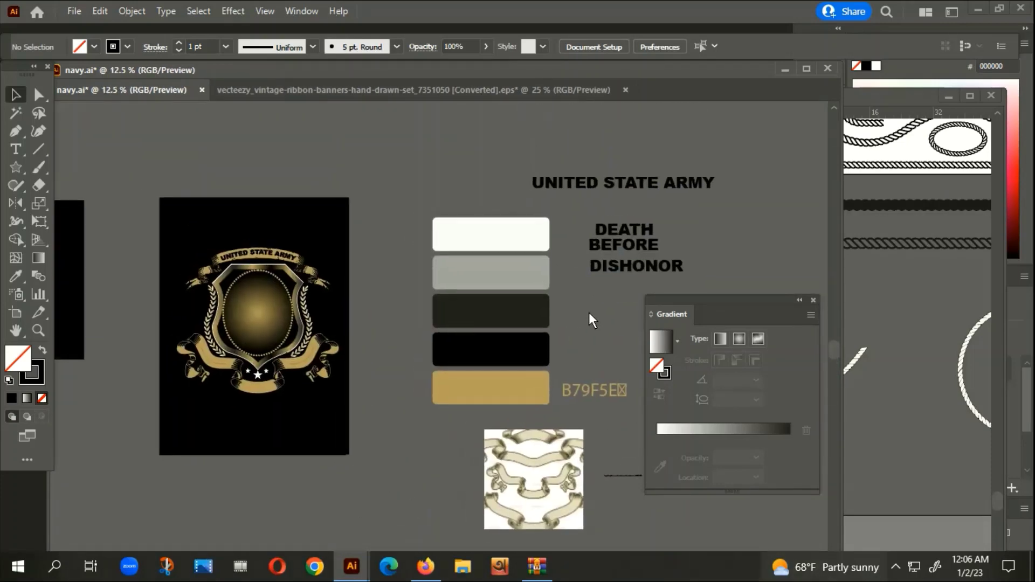
pyautogui.moveTo(626, 242)
pyautogui.mouseDown()
pyautogui.moveTo(449, 267)
pyautogui.moveTo(625, 238)
pyautogui.mouseUp()
pyautogui.click(695, 229)
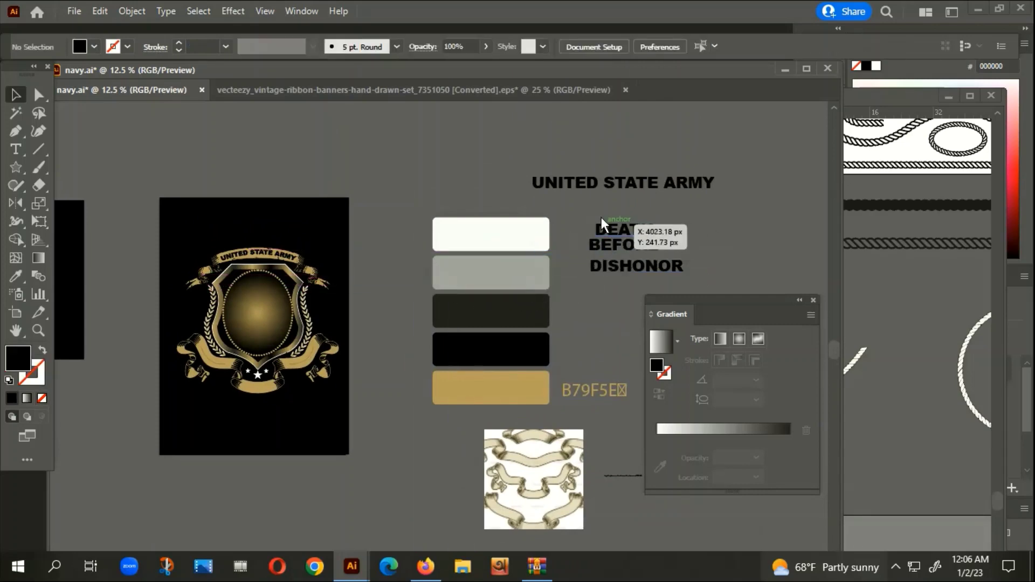
# Step: Bring the DEATH BEFORE DISHONOR text to the front and move it above the artboard
pyautogui.rightClick(601, 270)
pyautogui.moveTo(642, 473)
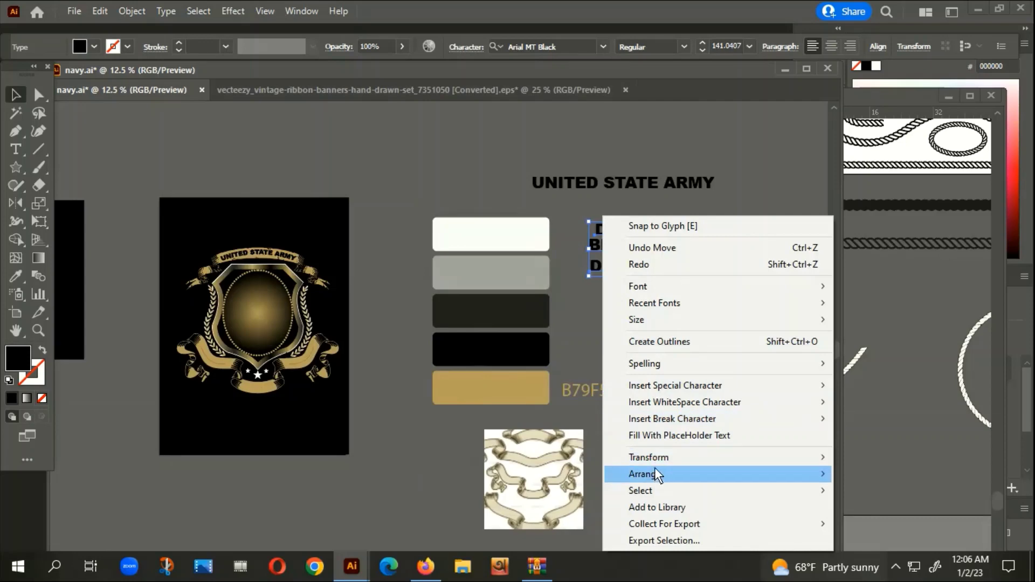
pyautogui.click(903, 475)
pyautogui.moveTo(633, 248); pyautogui.dragTo(407, 168)
pyautogui.rightClick(407, 167)
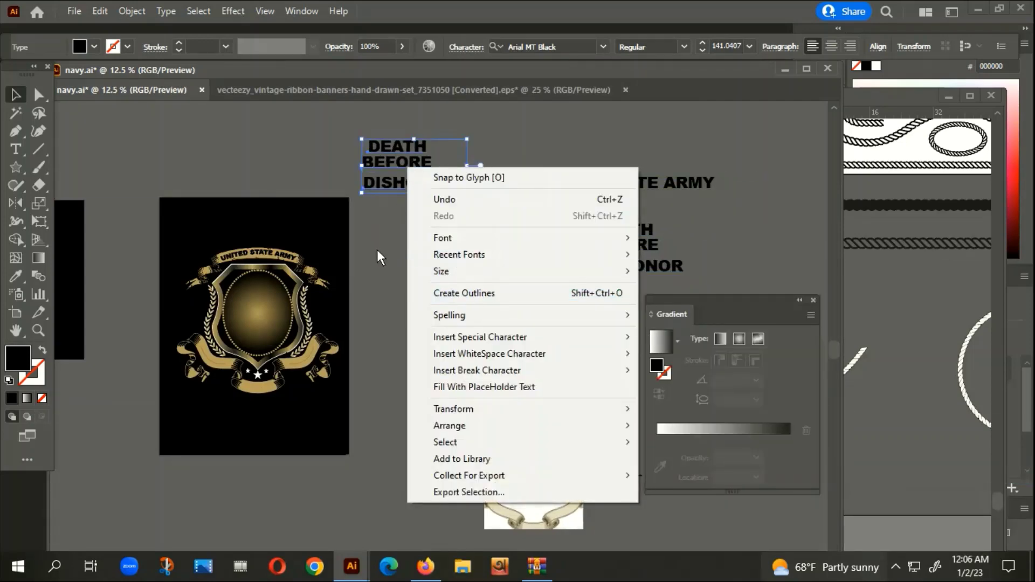
pyautogui.click(386, 284)
pyautogui.hscroll(-2, 386, 284)
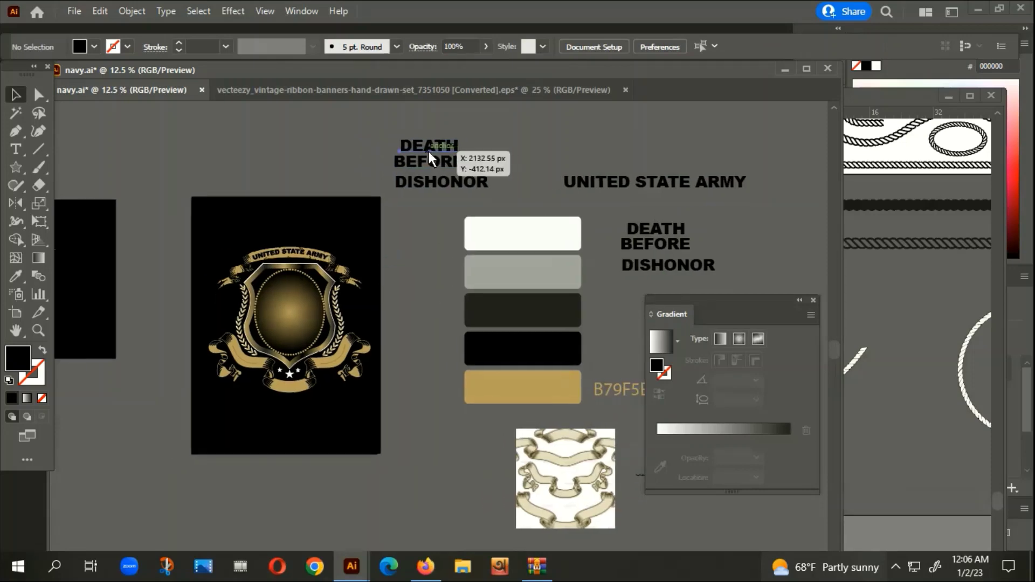
pyautogui.click(429, 151)
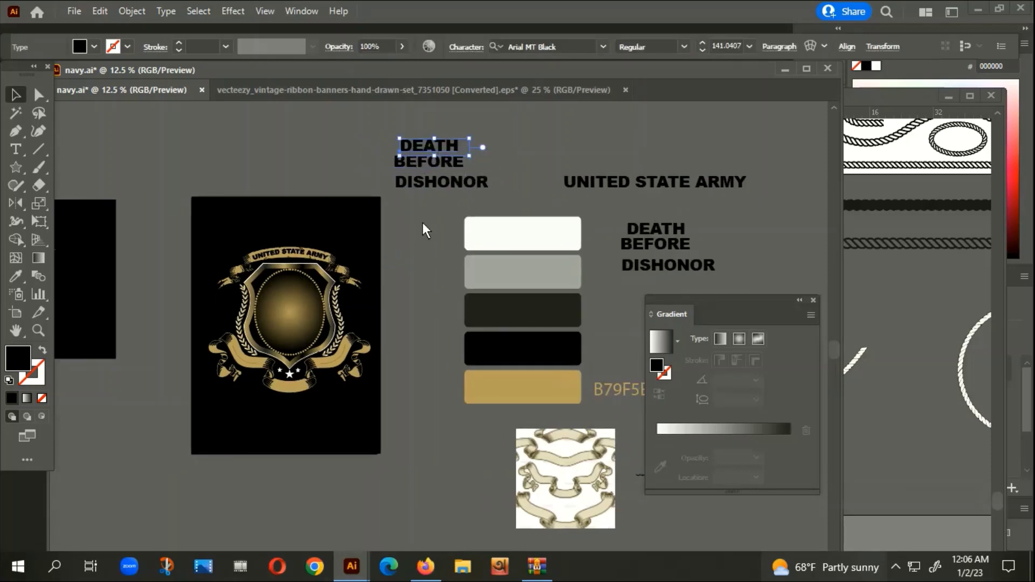
pyautogui.click(422, 280)
pyautogui.scroll(2, 239, 368)
pyautogui.scroll(2, 239, 366)
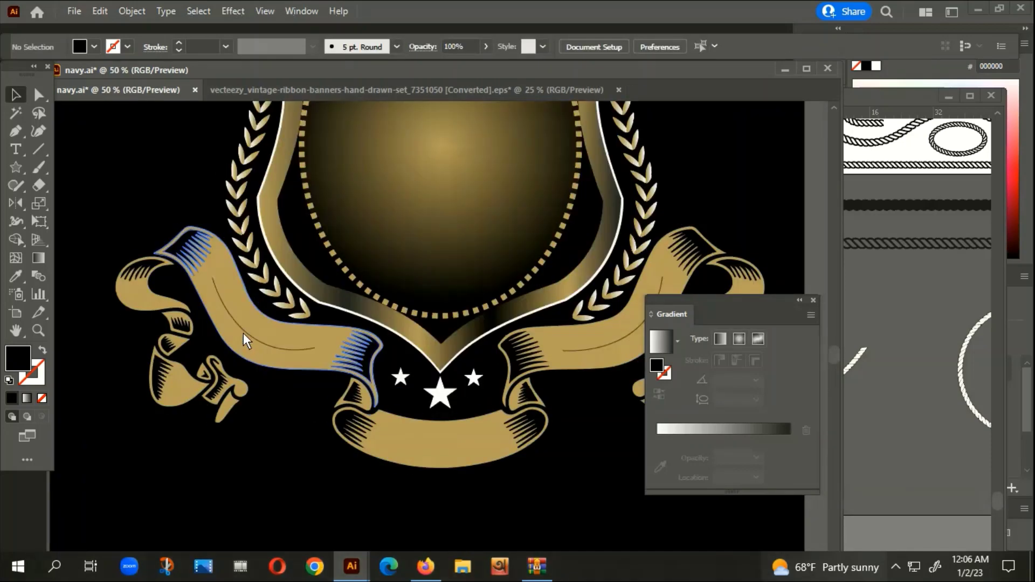
# Step: Set the word DEATH along the left ribbon curve with Type on a Path
pyautogui.click(244, 333)
pyautogui.click(15, 149)
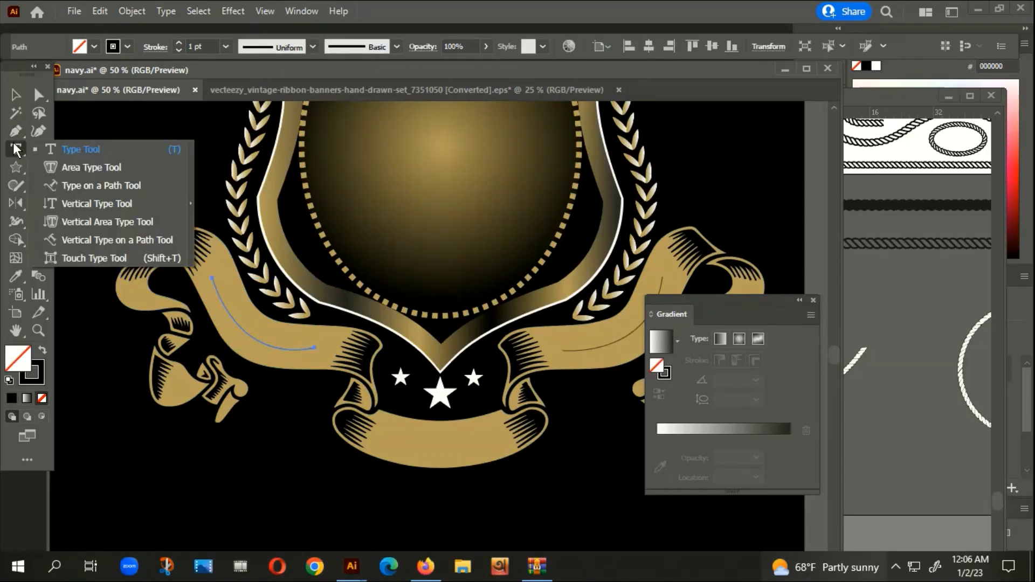
pyautogui.click(77, 185)
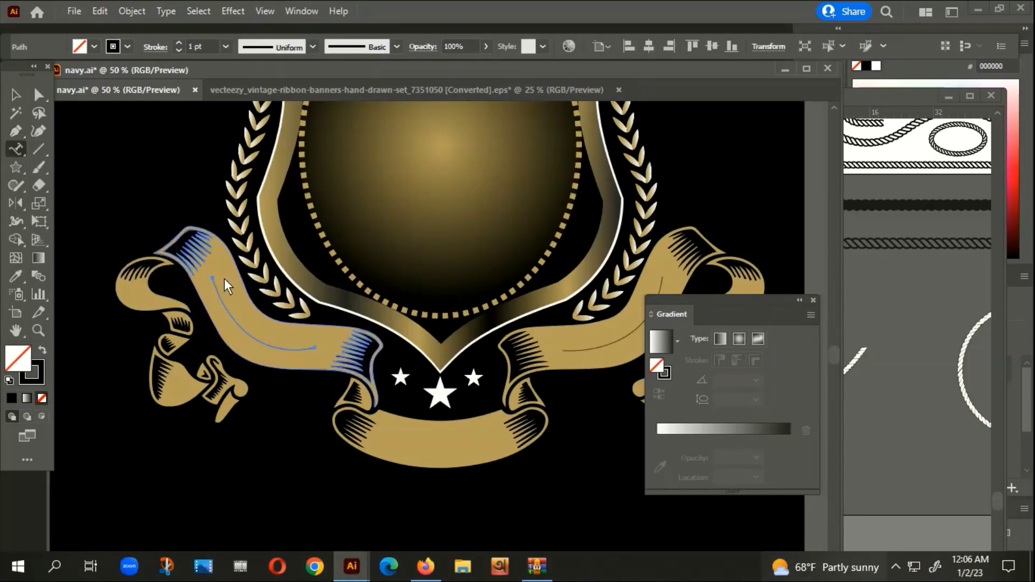
pyautogui.click(214, 281)
pyautogui.press('Escape')
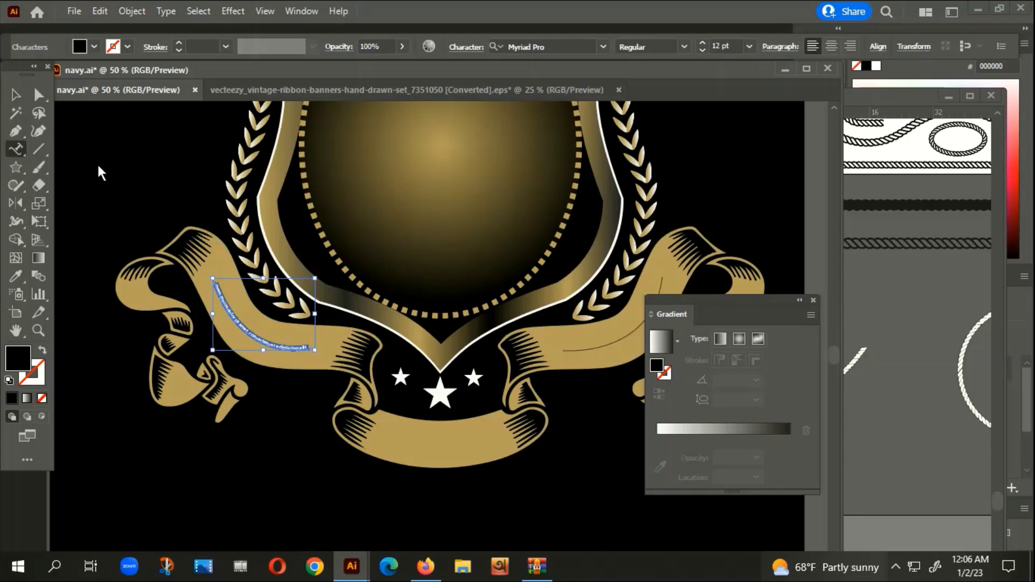
pyautogui.press('Delete')
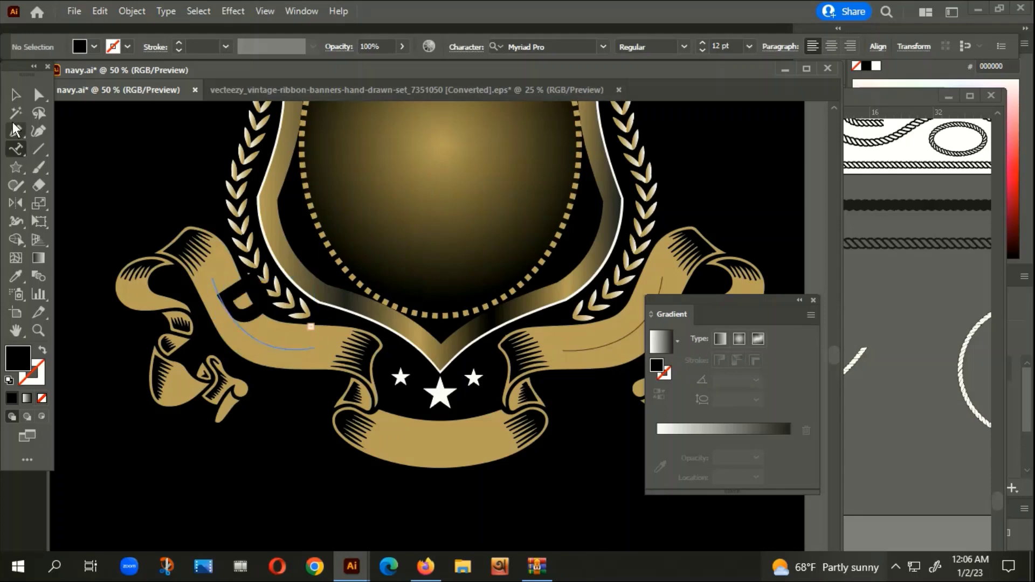
pyautogui.click(15, 94)
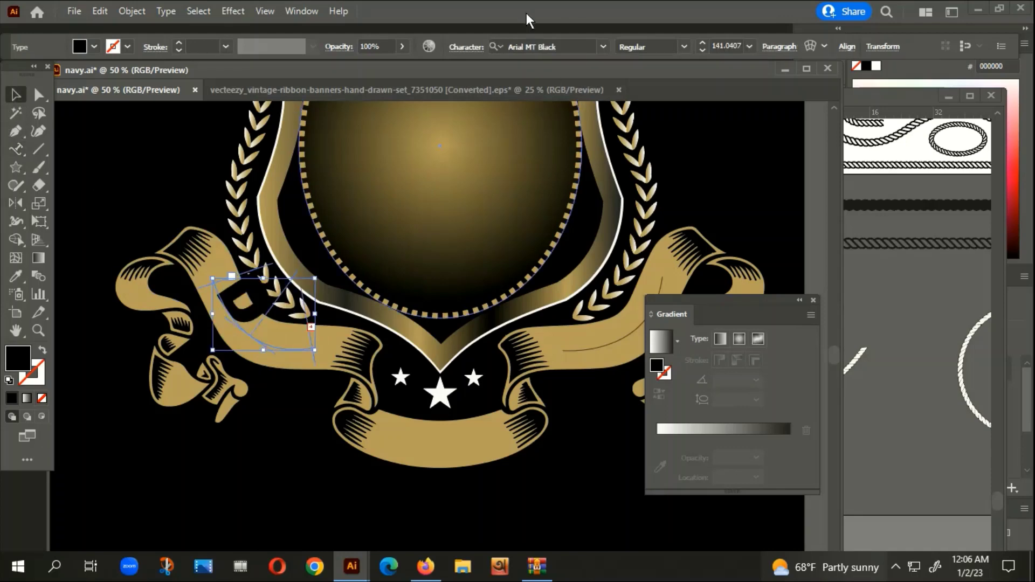
# Step: Make the DEATH text 60 pt and shift it along the ribbon
pyautogui.click(465, 47)
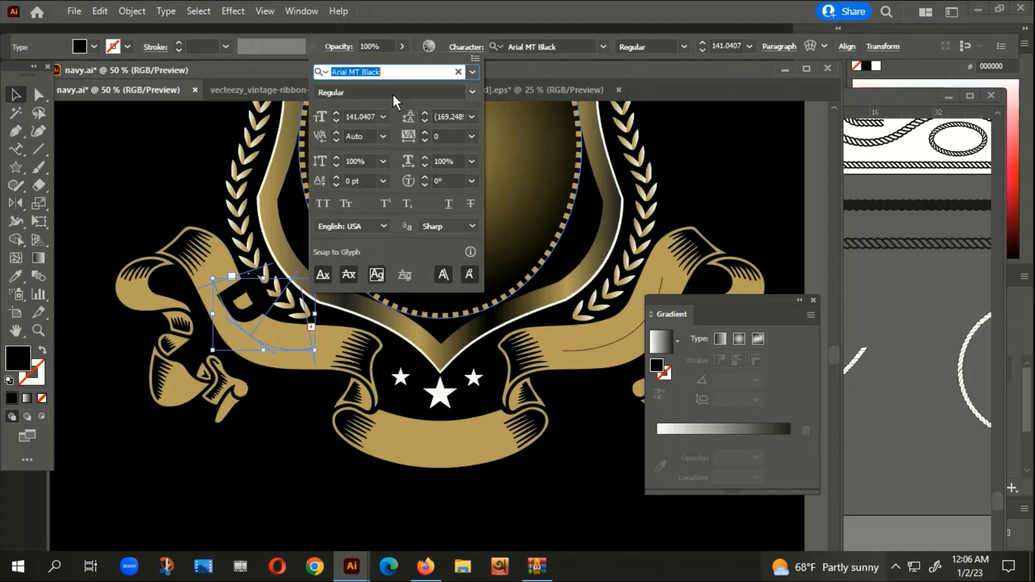
pyautogui.click(382, 117)
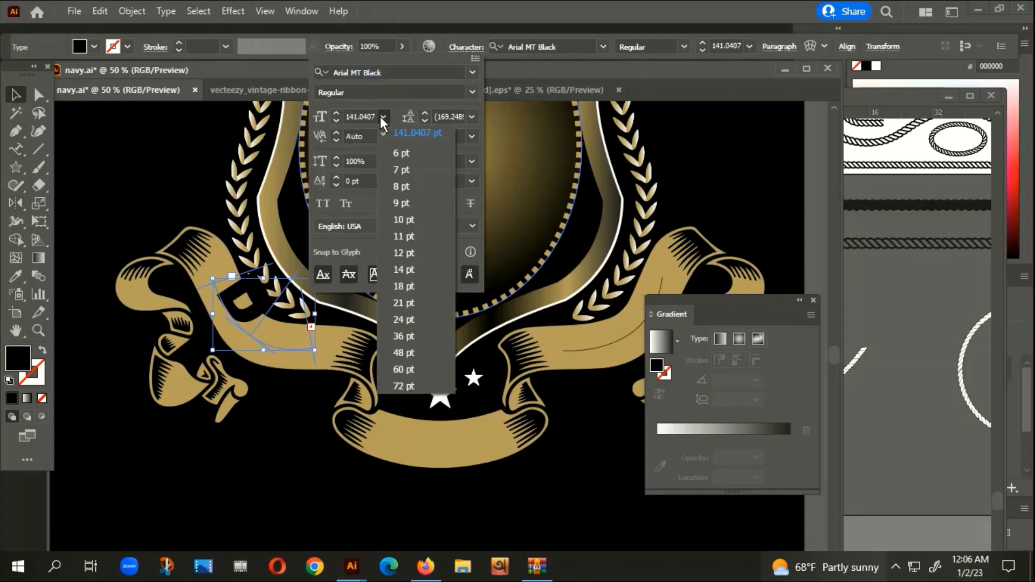
pyautogui.click(405, 371)
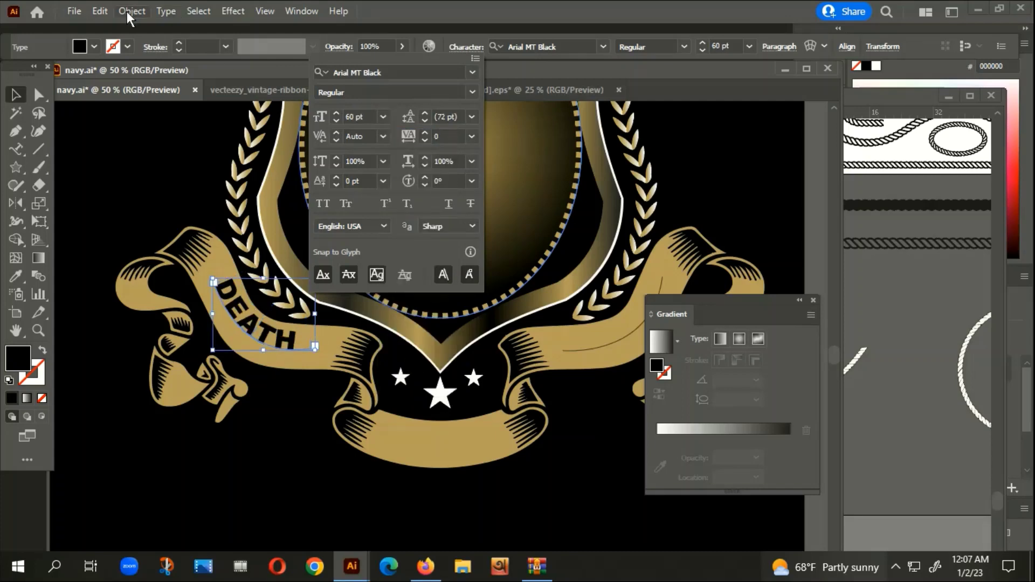
pyautogui.press('Escape')
pyautogui.scroll(2, 264, 361)
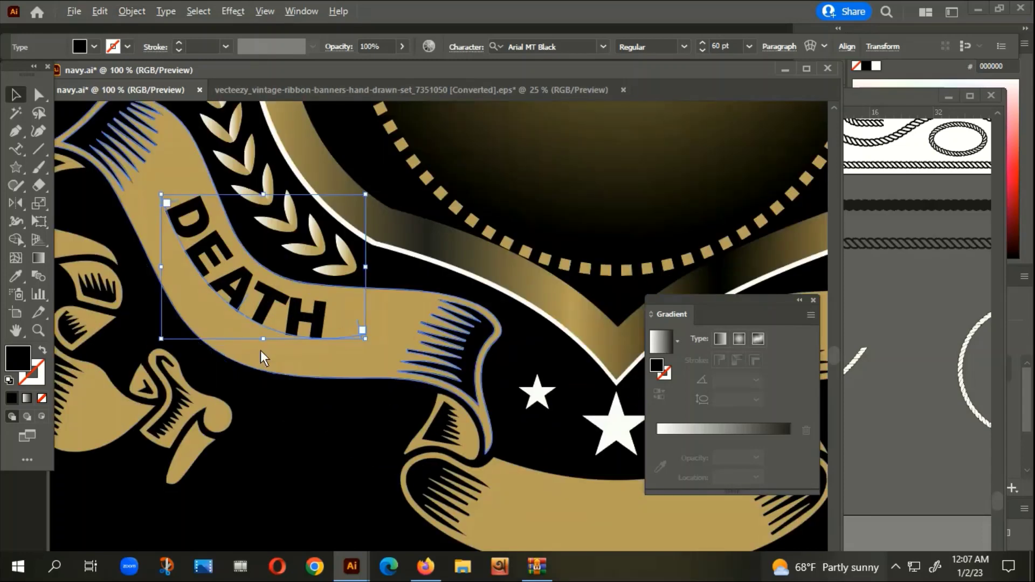
pyautogui.moveTo(262, 299); pyautogui.dragTo(281, 310)
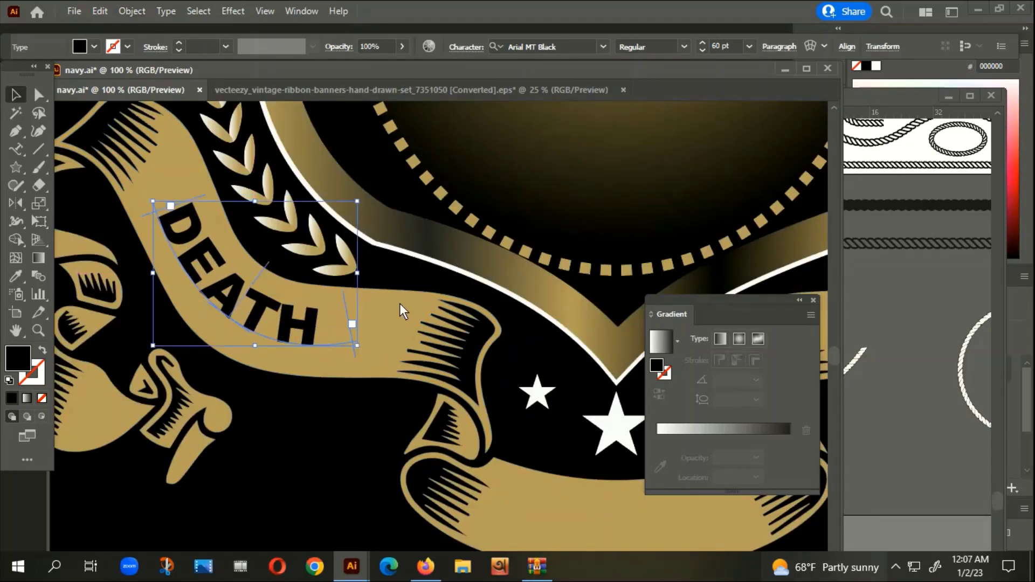
# Step: Widen DEATH's tracking to 50 and expand it into shapes
pyautogui.click(460, 48)
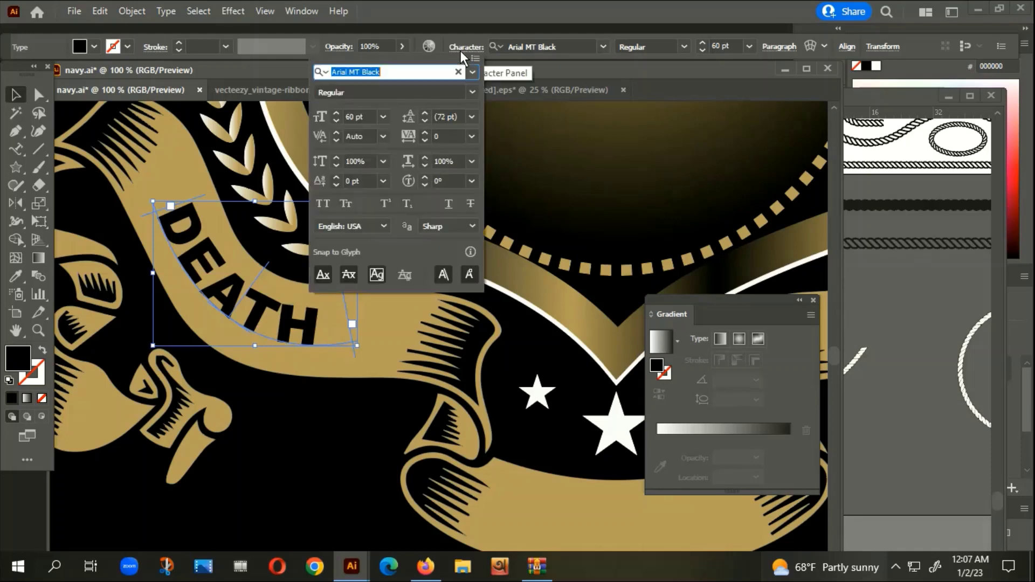
pyautogui.click(447, 138)
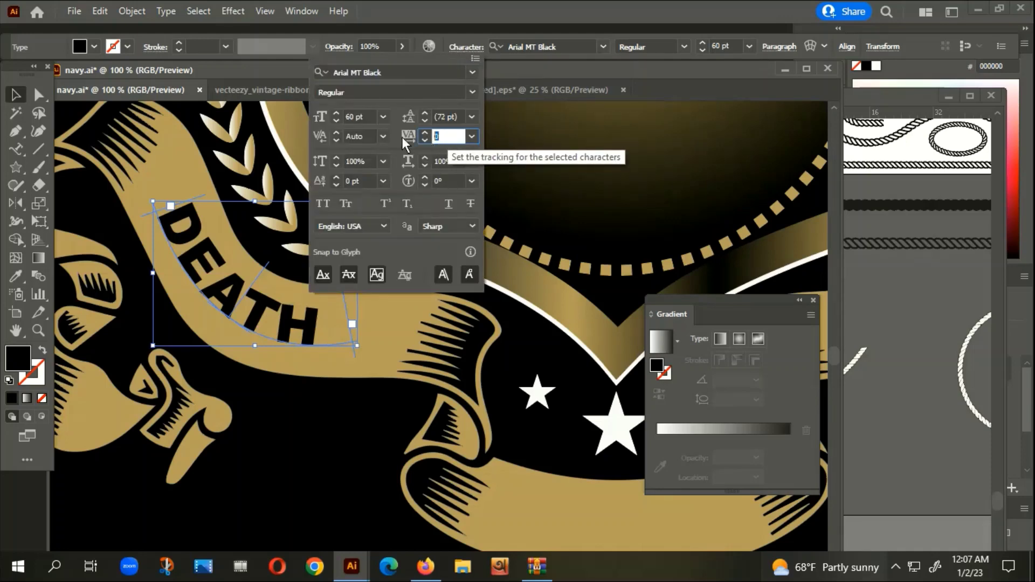
pyautogui.write('50')
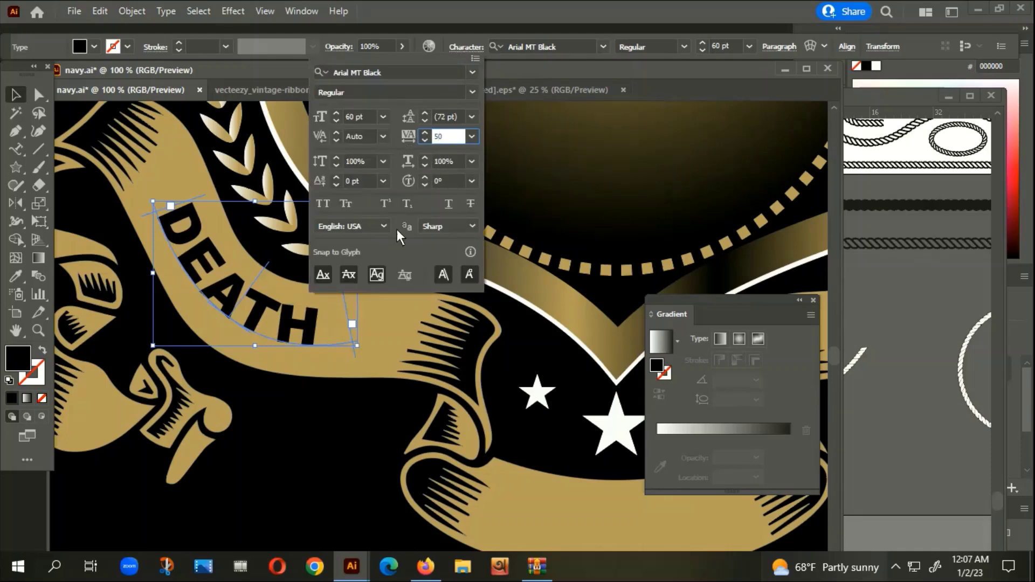
pyautogui.press('Return')
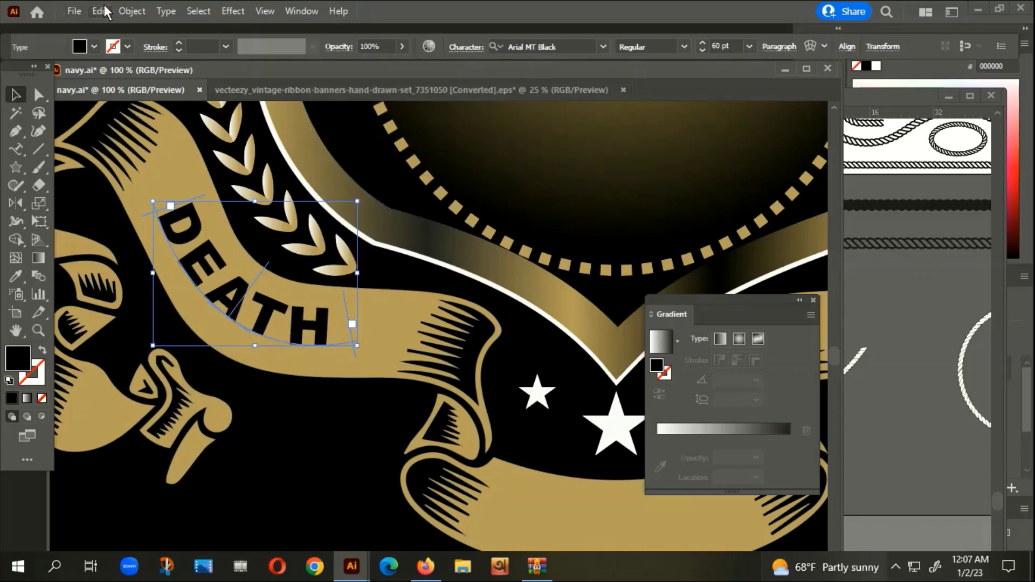
pyautogui.click(132, 11)
pyautogui.click(201, 186)
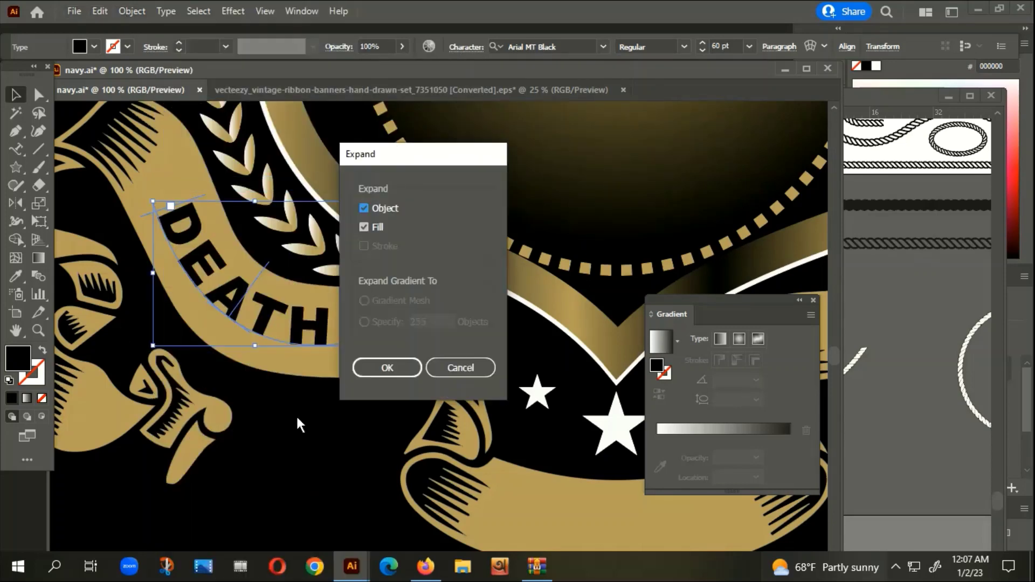
pyautogui.click(384, 356)
# Step: Move the BEFORE text onto the emblem's center lower ribbon
pyautogui.click(284, 491)
pyautogui.scroll(-3, 262, 455)
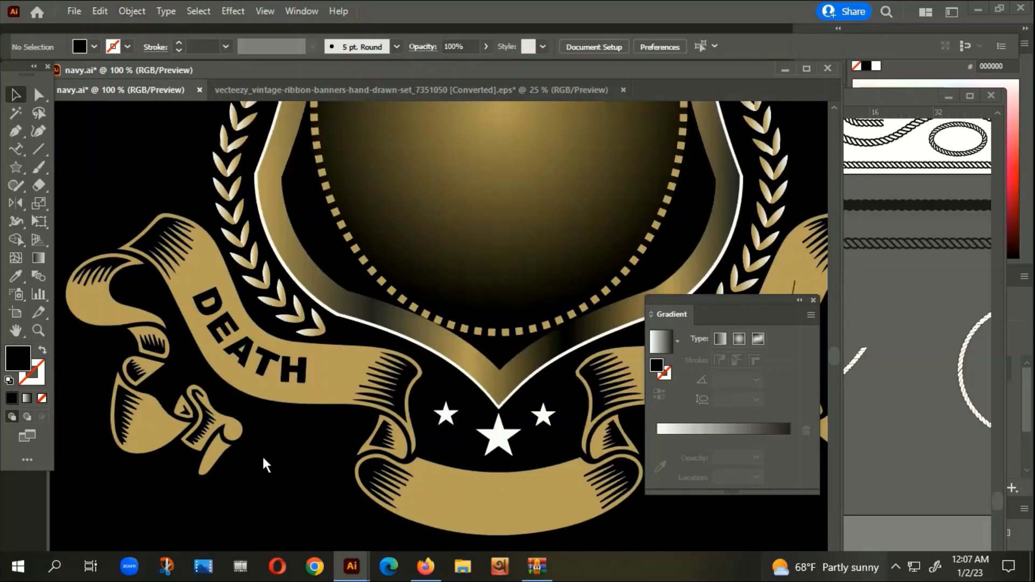
pyautogui.scroll(-1, 266, 454)
pyautogui.hscroll(5, 266, 454)
pyautogui.scroll(-1, 266, 454)
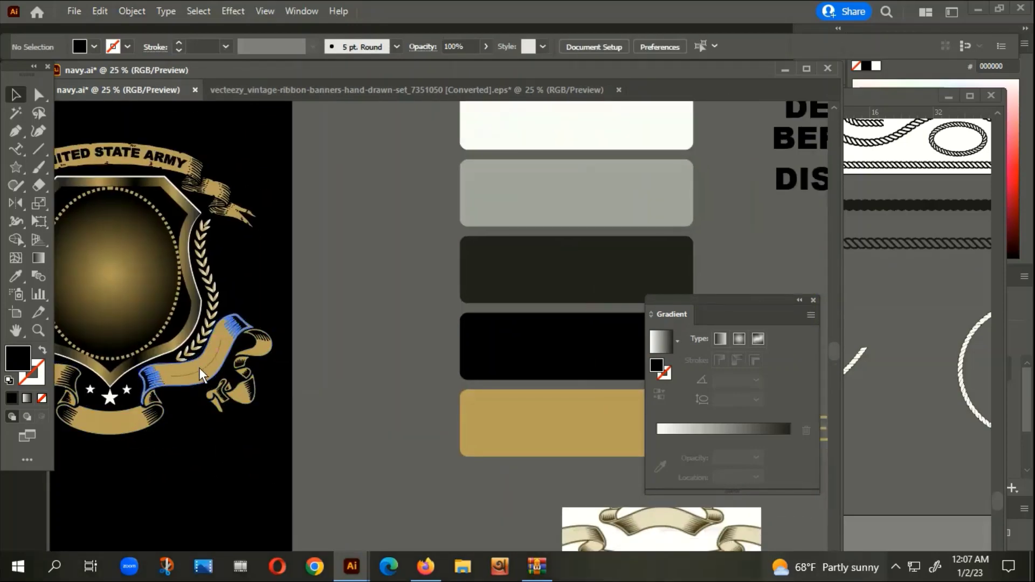
pyautogui.scroll(-1, 232, 422)
pyautogui.scroll(1, 353, 225)
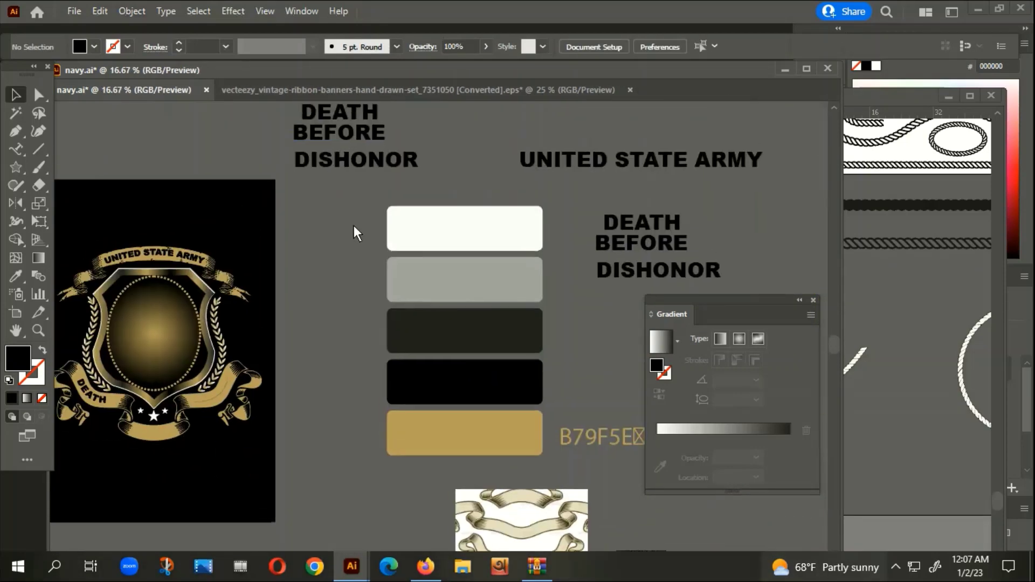
pyautogui.hscroll(-2, 365, 237)
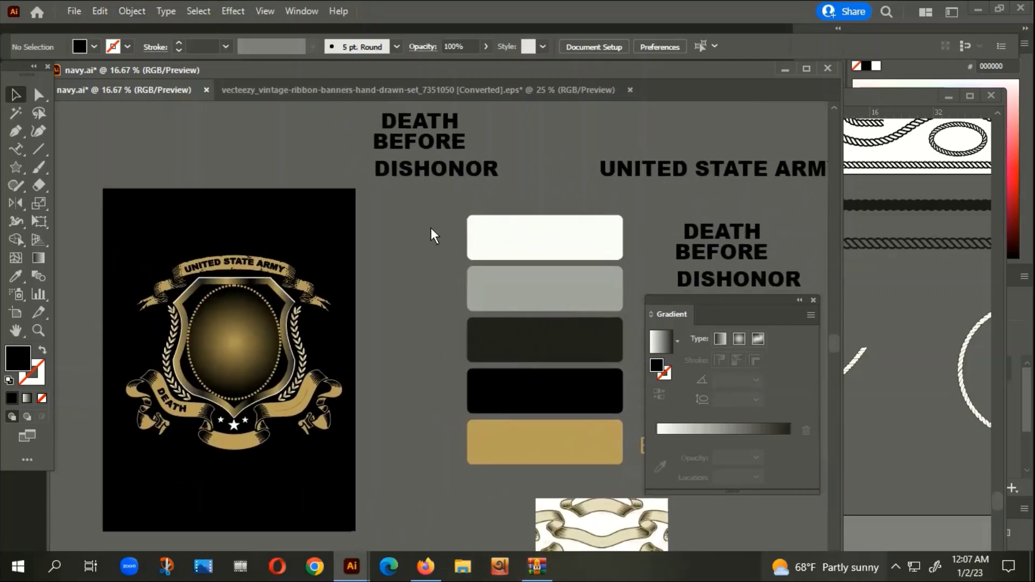
pyautogui.moveTo(414, 143); pyautogui.dragTo(219, 455)
# Step: Convert BEFORE to outlines and scale it up to span the ribbon
pyautogui.scroll(3, 210, 454)
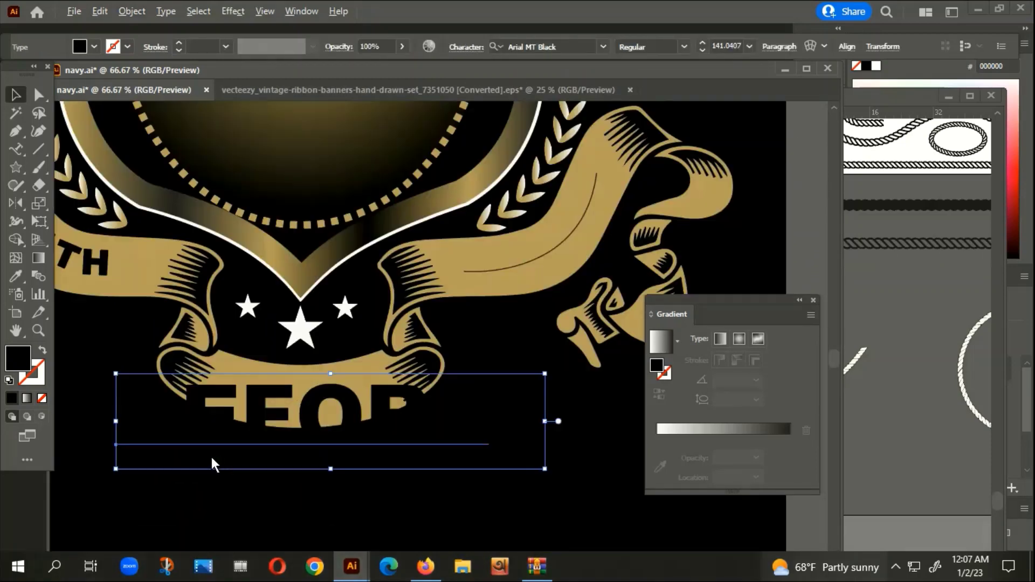
pyautogui.scroll(3, 211, 454)
pyautogui.rightClick(347, 341)
pyautogui.click(410, 341)
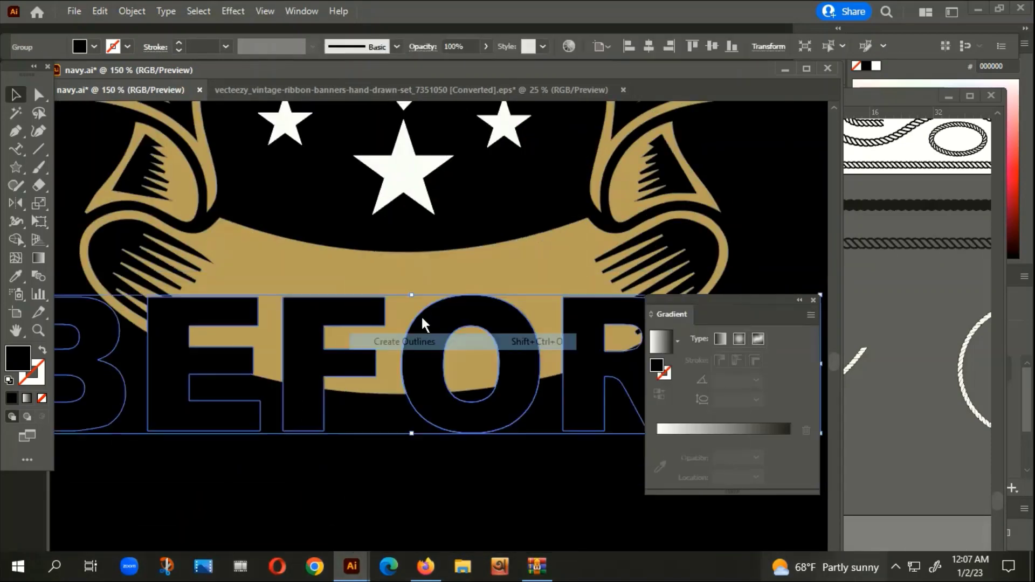
pyautogui.moveTo(406, 313)
pyautogui.mouseDown()
pyautogui.moveTo(401, 342)
pyautogui.moveTo(426, 337)
pyautogui.mouseUp()
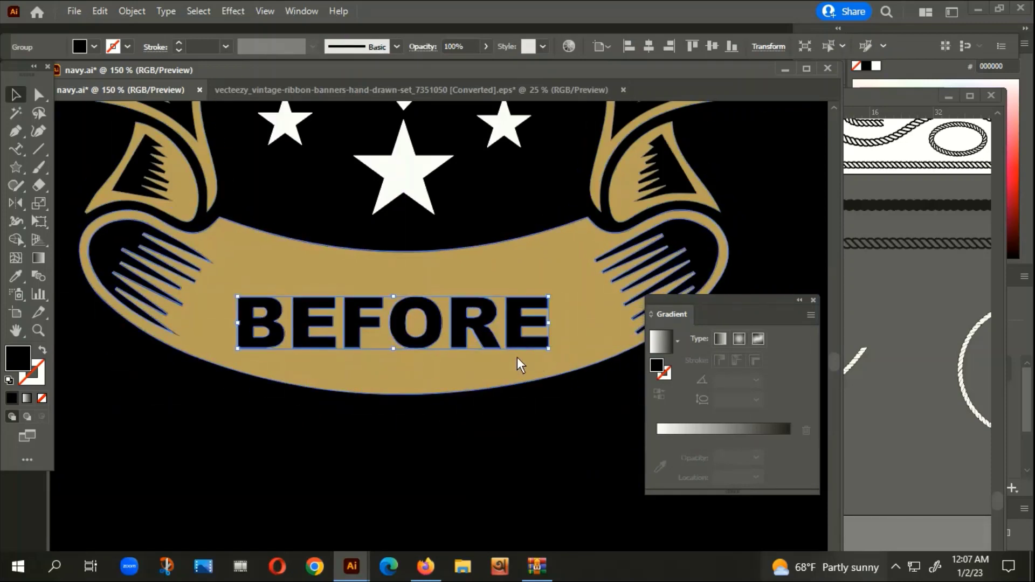
pyautogui.moveTo(554, 354); pyautogui.dragTo(592, 382)
# Step: Warp BEFORE with Arc Lower at about -37% bend
pyautogui.click(233, 12)
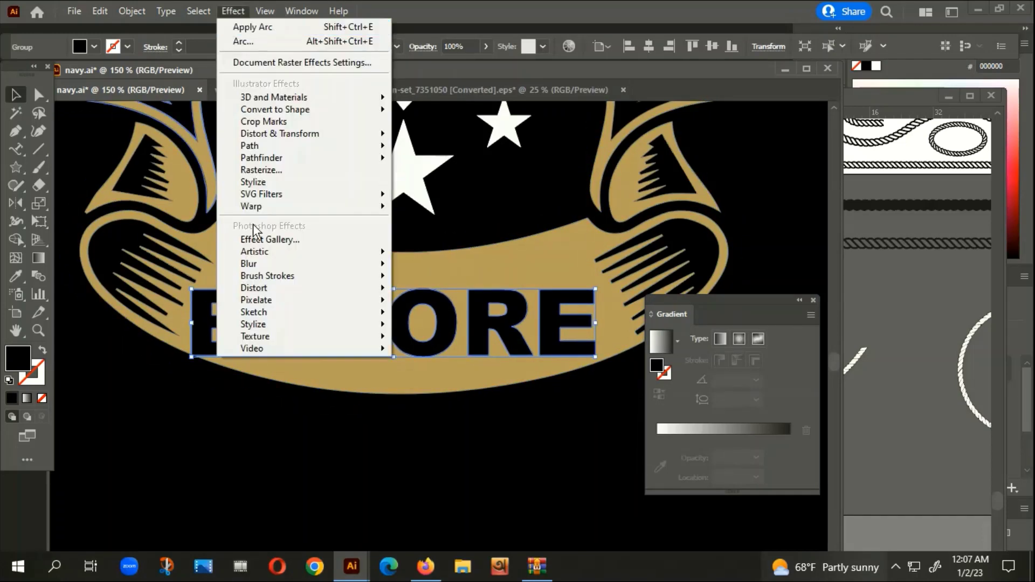
pyautogui.moveTo(251, 205)
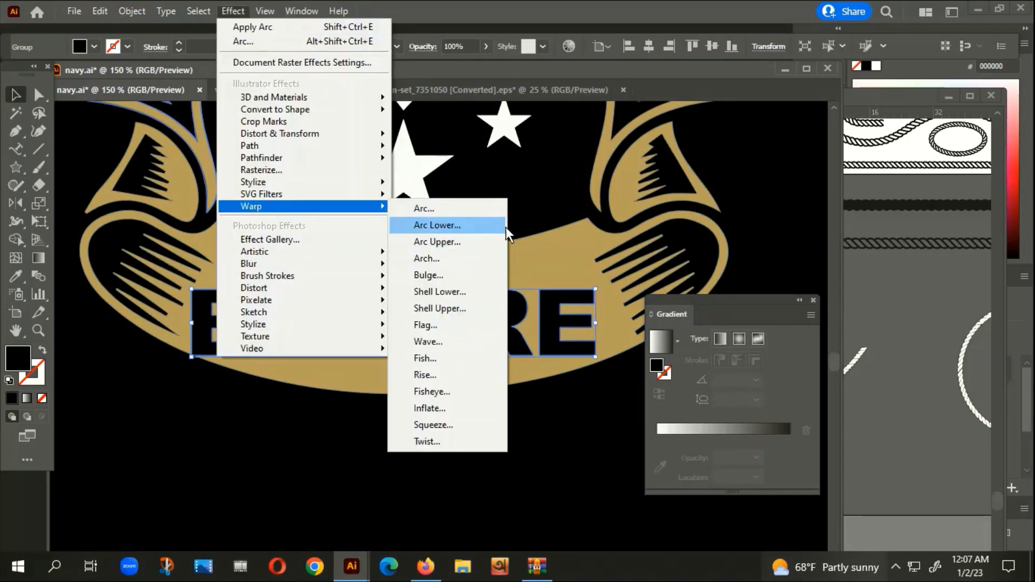
pyautogui.click(431, 208)
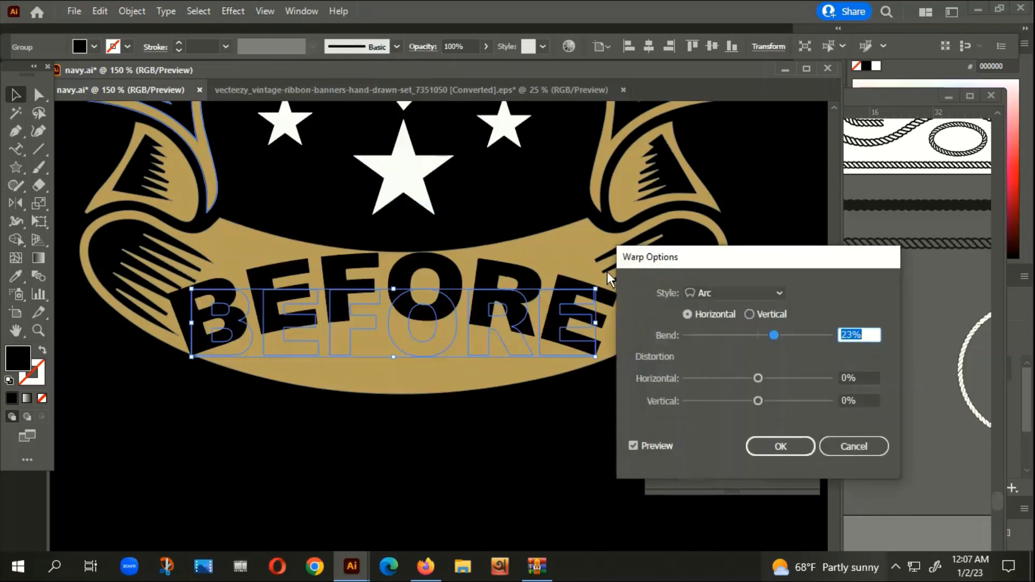
pyautogui.moveTo(771, 334); pyautogui.dragTo(727, 335)
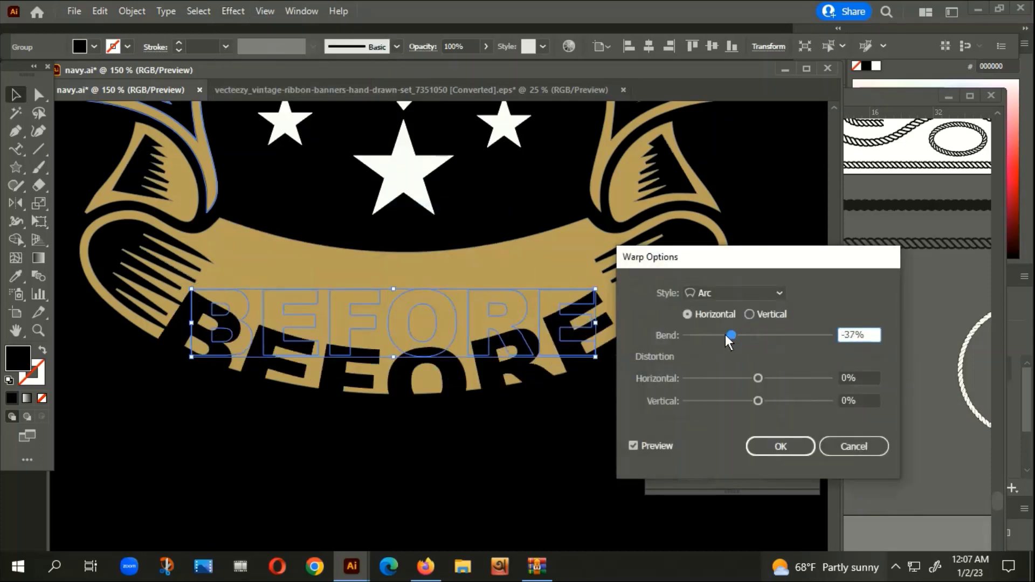
pyautogui.click(773, 443)
# Step: Expand the warped BEFORE and position it on the lower gold ribbon
pyautogui.click(139, 14)
pyautogui.click(227, 196)
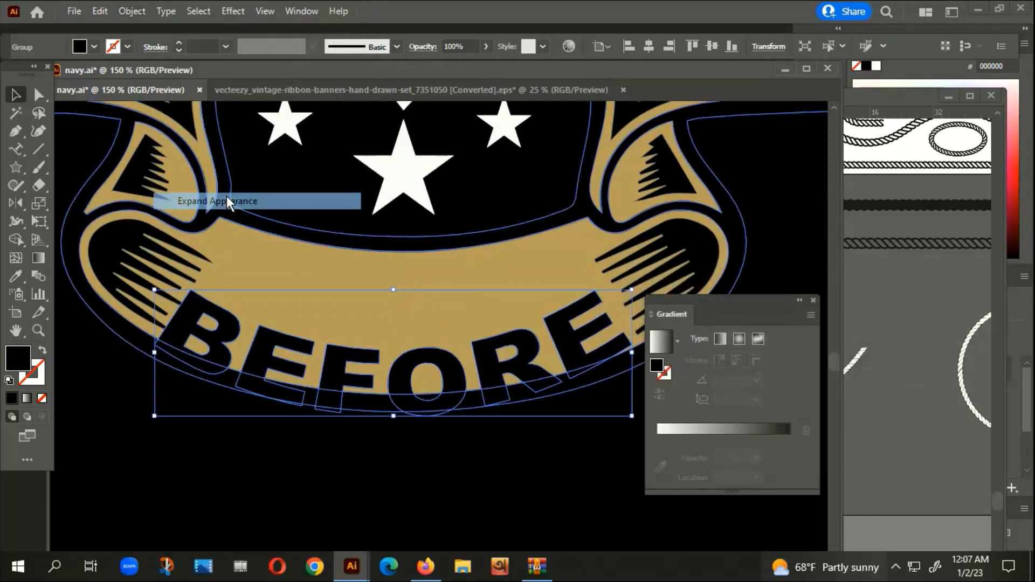
pyautogui.moveTo(346, 369); pyautogui.dragTo(402, 243)
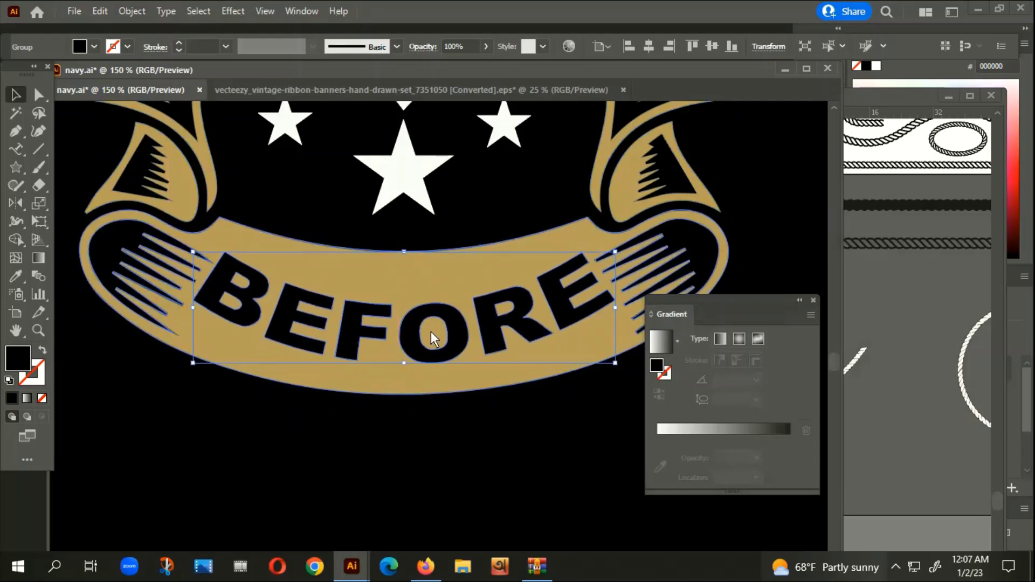
pyautogui.moveTo(422, 356); pyautogui.dragTo(421, 357)
pyautogui.click(364, 465)
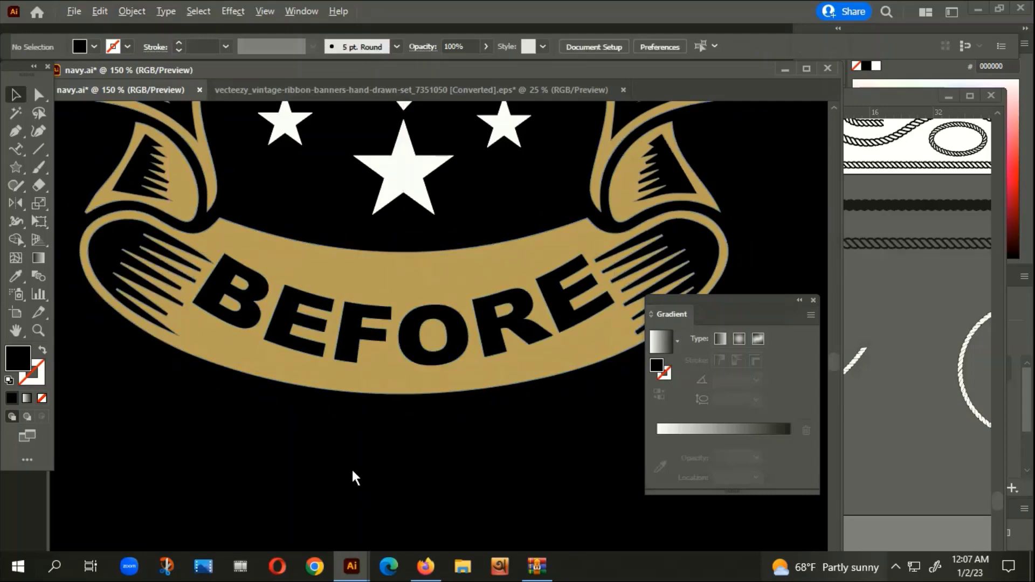
pyautogui.scroll(-4, 350, 468)
pyautogui.moveTo(377, 450); pyautogui.dragTo(301, 444)
# Step: Delete the DISHONOR text, then restore it with undo
pyautogui.scroll(2, 282, 329)
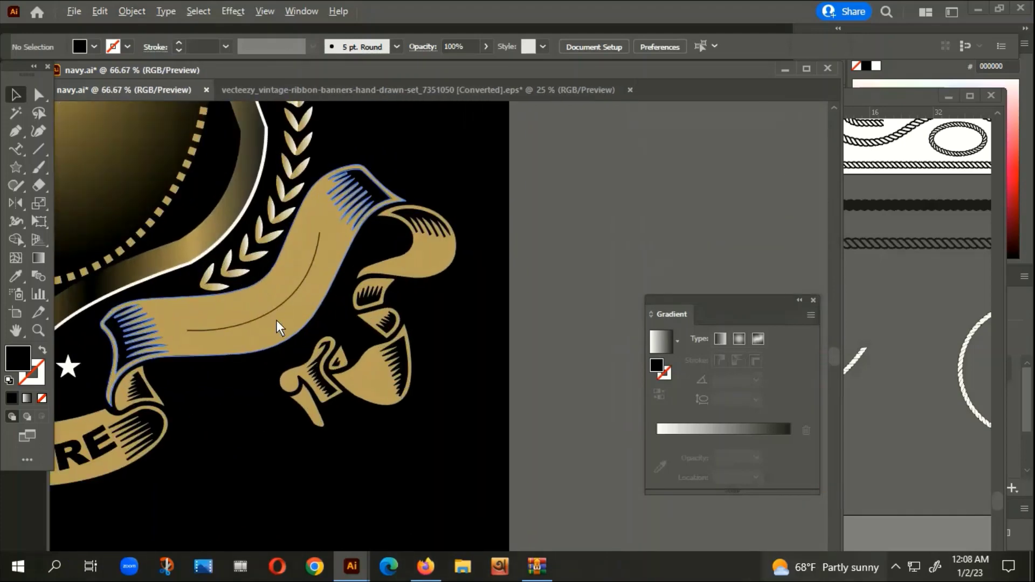
pyautogui.scroll(-3, 278, 307)
pyautogui.scroll(5, 377, 269)
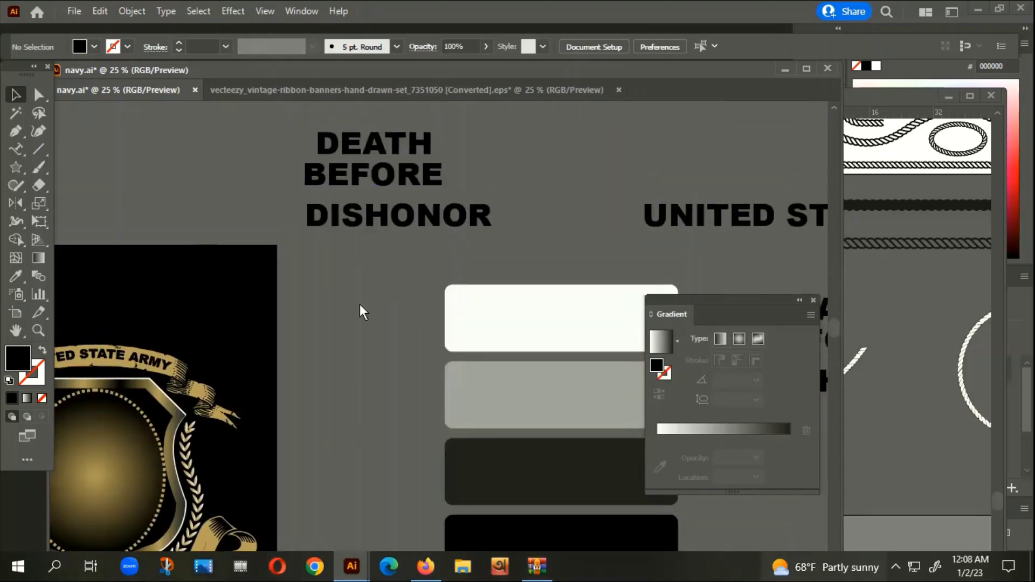
pyautogui.click(365, 215)
pyautogui.press('Delete')
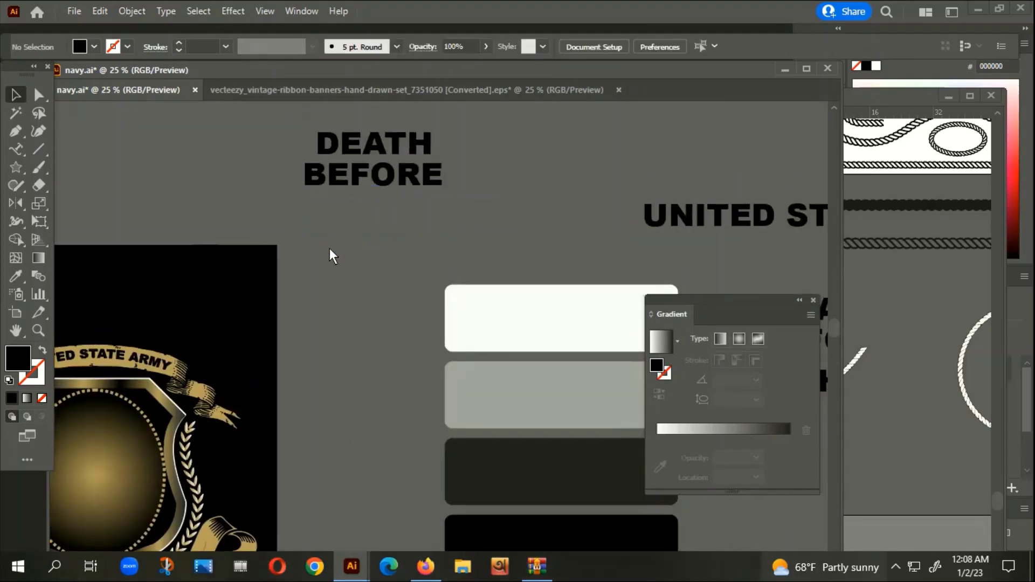
pyautogui.hotkey('ctrl', 'z')
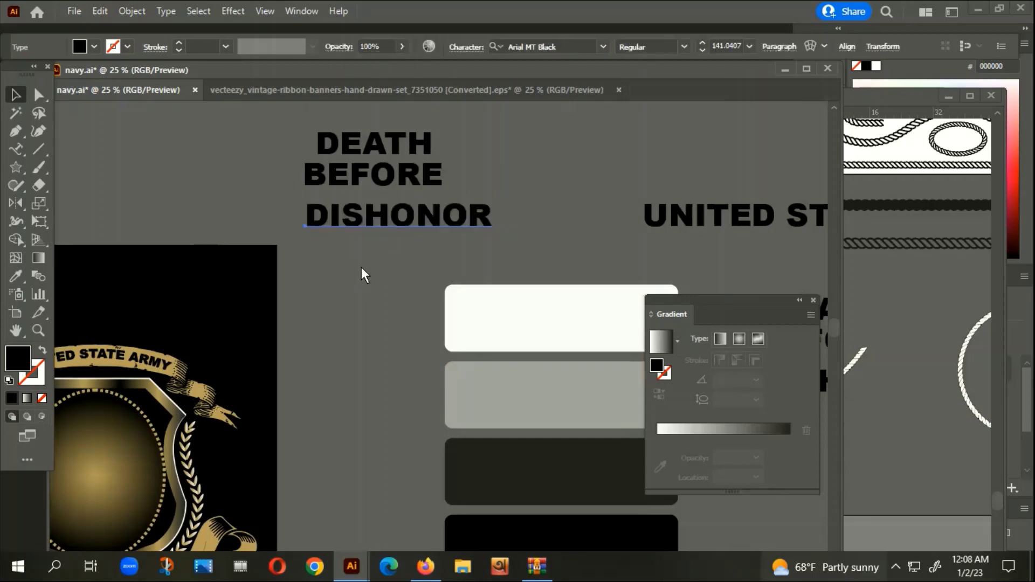
pyautogui.scroll(-3, 310, 218)
pyautogui.scroll(-3, 324, 398)
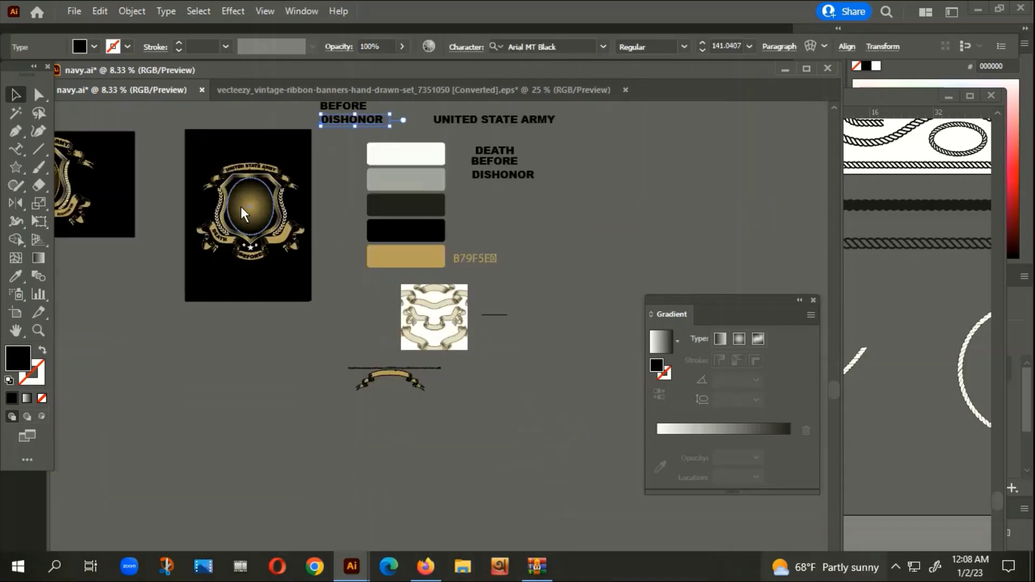
pyautogui.scroll(4, 267, 232)
pyautogui.scroll(2, 302, 259)
# Step: Paste the DISHONOR lettering onto the right ribbon curve with Type on a Path
pyautogui.moveTo(379, 250); pyautogui.dragTo(283, 268)
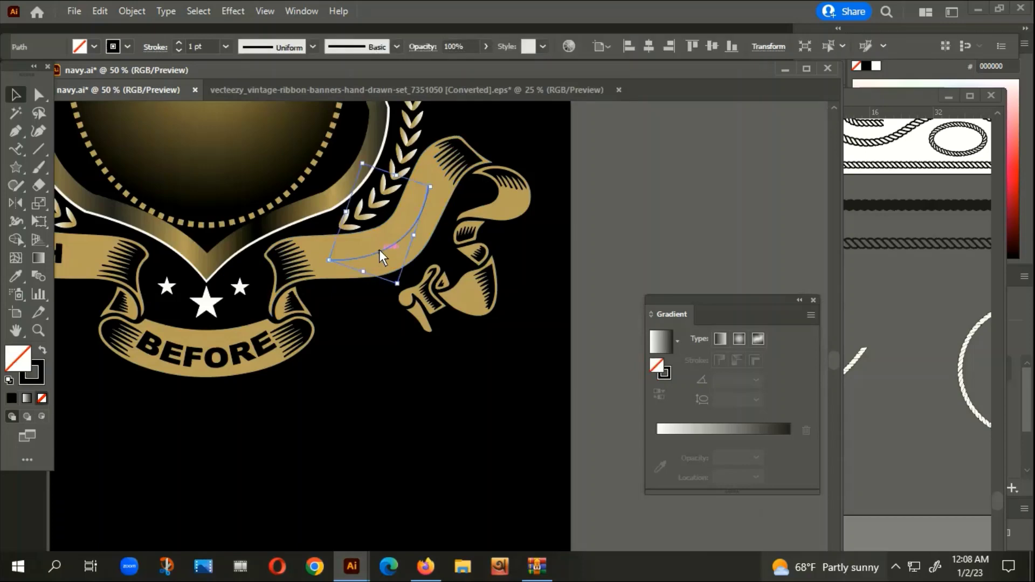
pyautogui.click(17, 149)
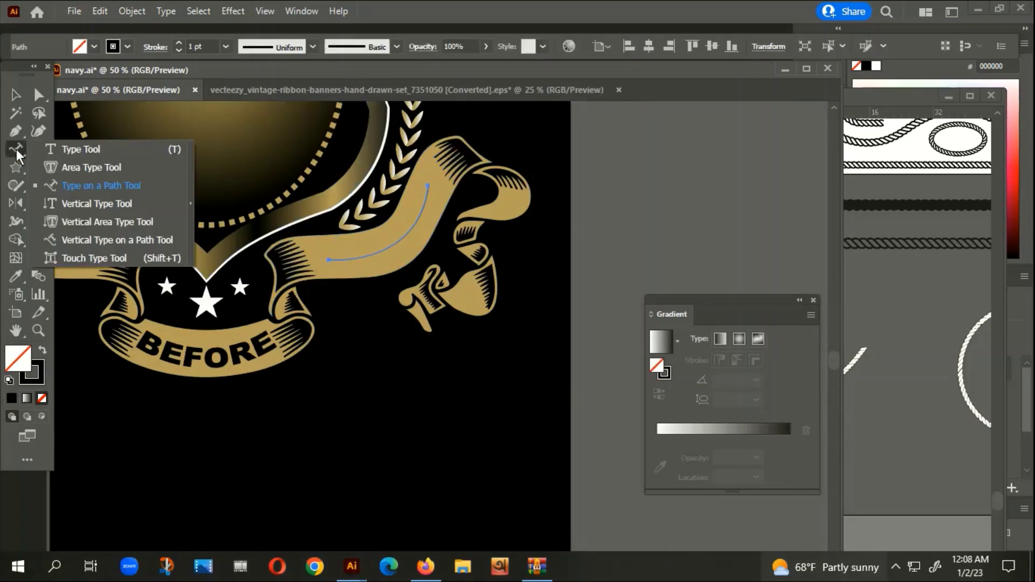
pyautogui.click(63, 186)
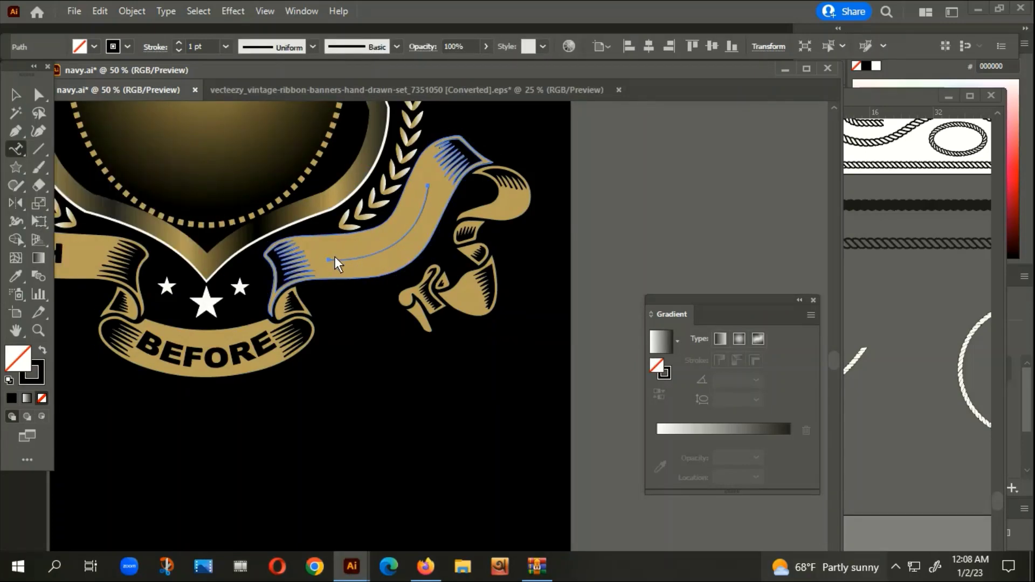
pyautogui.click(336, 259)
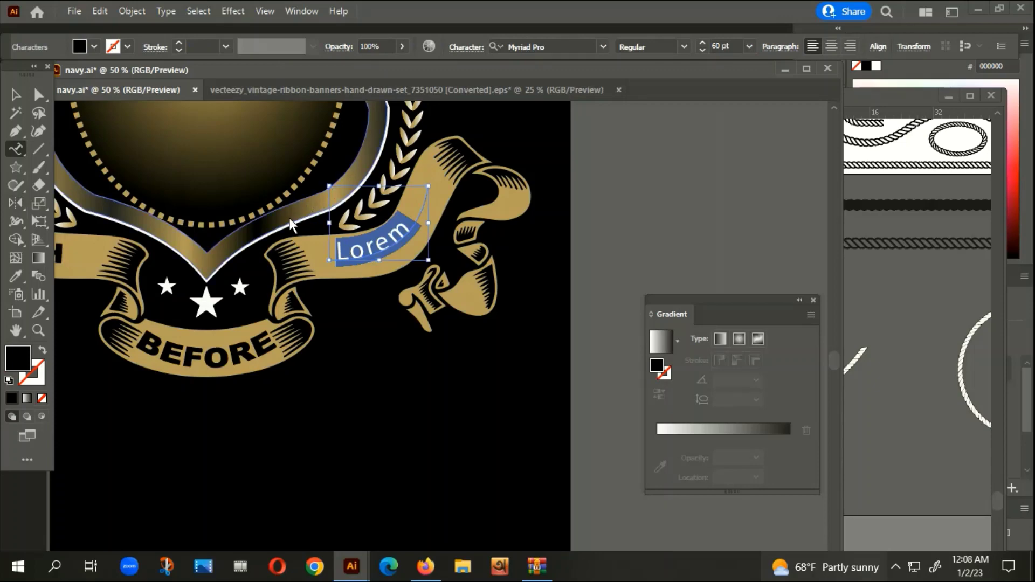
pyautogui.hotkey('ctrl', 'v')
pyautogui.press('Escape')
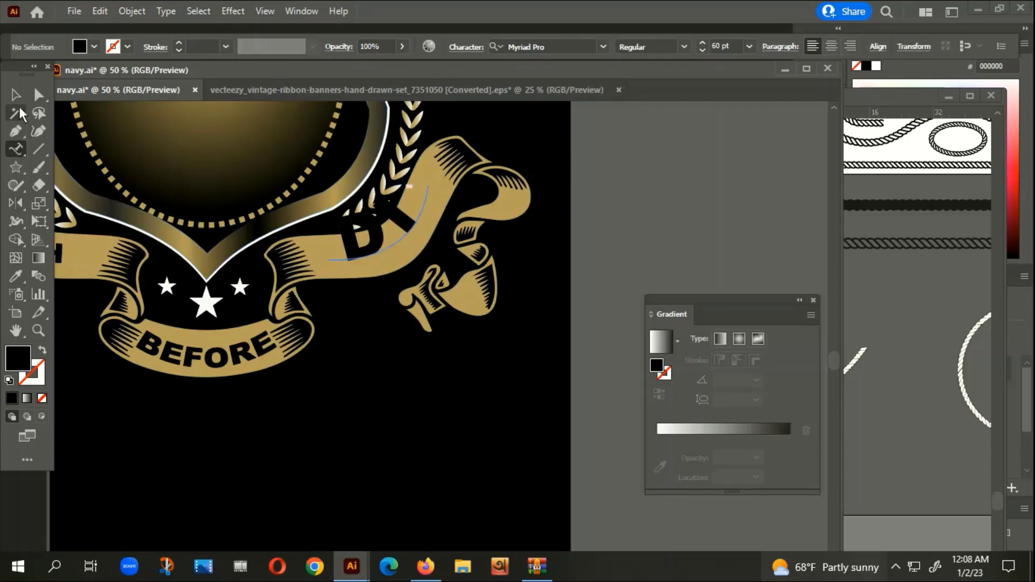
pyautogui.click(15, 94)
pyautogui.click(366, 232)
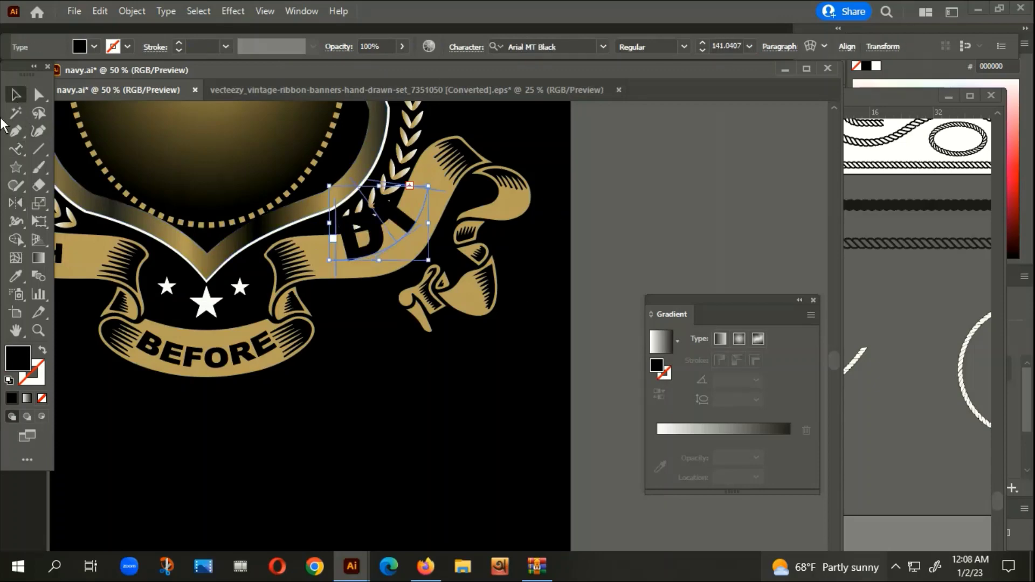
# Step: Set the ribbon text to 60 pt and zoom in on it
pyautogui.click(467, 47)
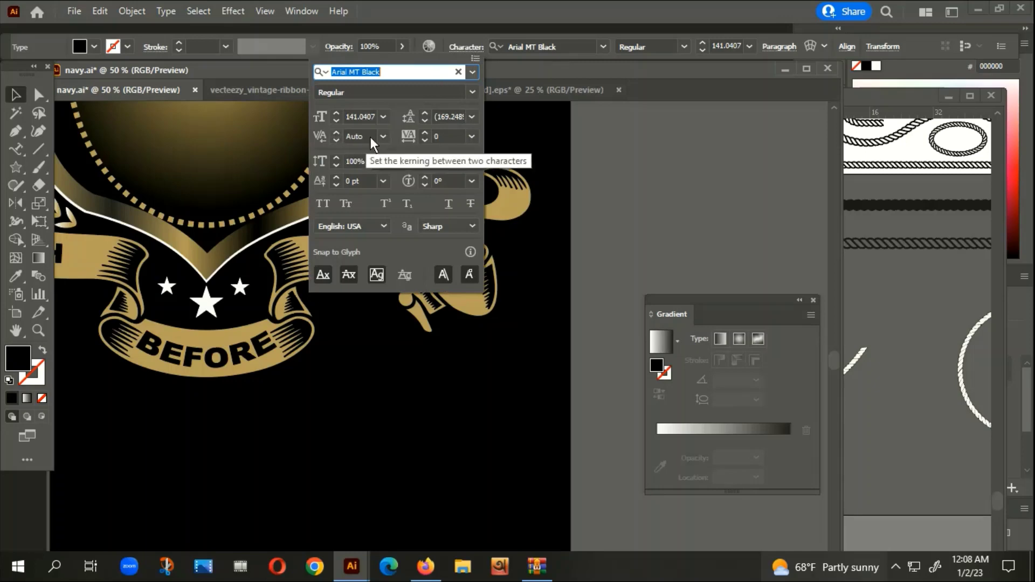
pyautogui.click(384, 117)
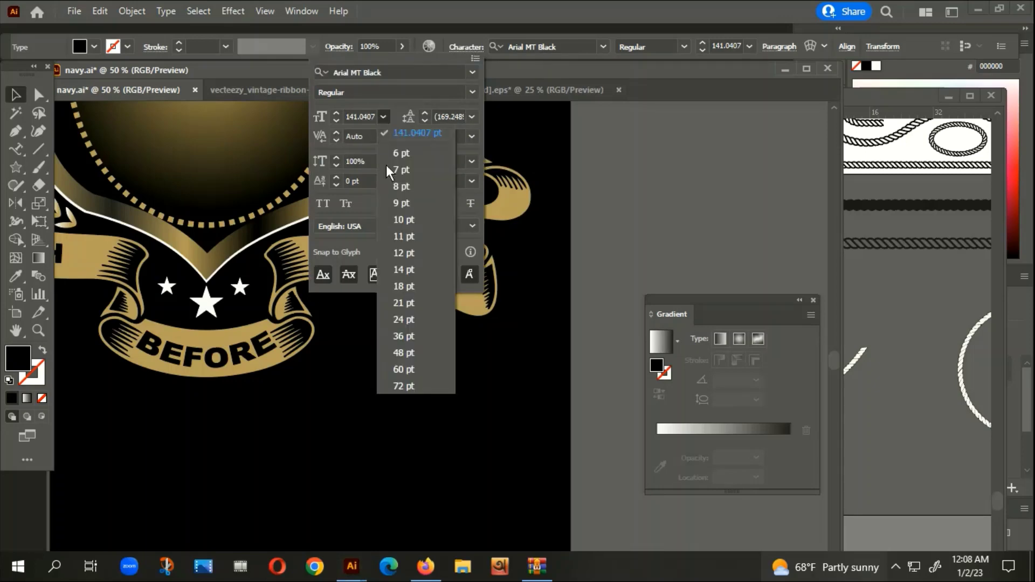
pyautogui.click(398, 370)
pyautogui.click(475, 384)
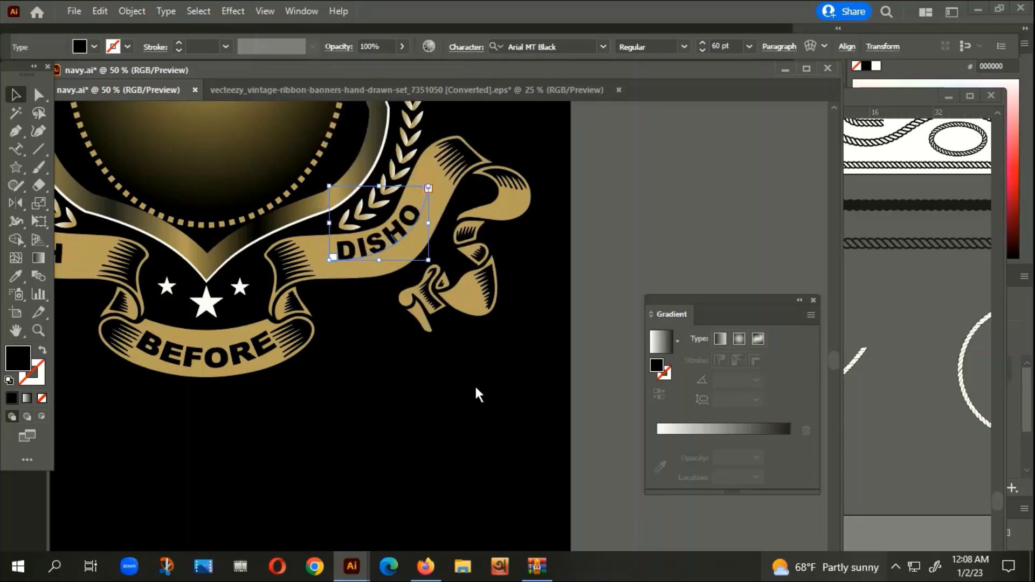
pyautogui.hotkey('ctrl', '+')
pyautogui.hotkey('ctrl', '+')
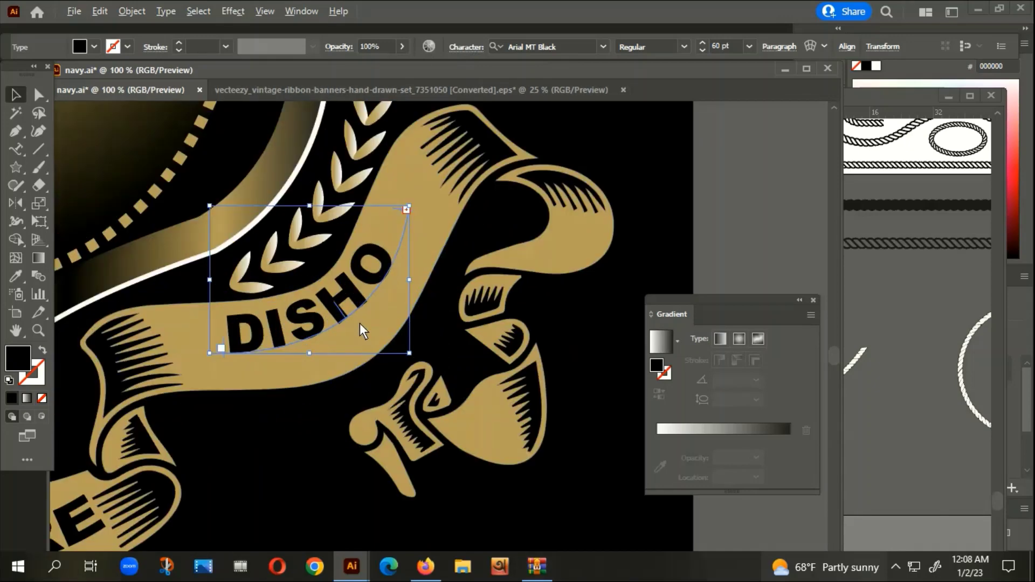
pyautogui.click(240, 369)
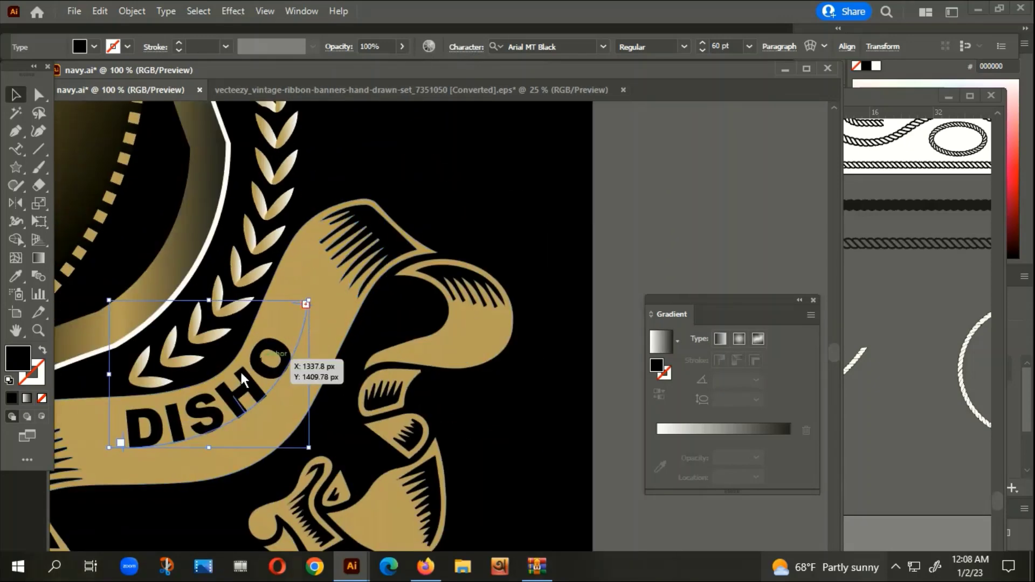
# Step: Reduce DISHONOR to 36 pt and widen its tracking to 50
pyautogui.click(463, 46)
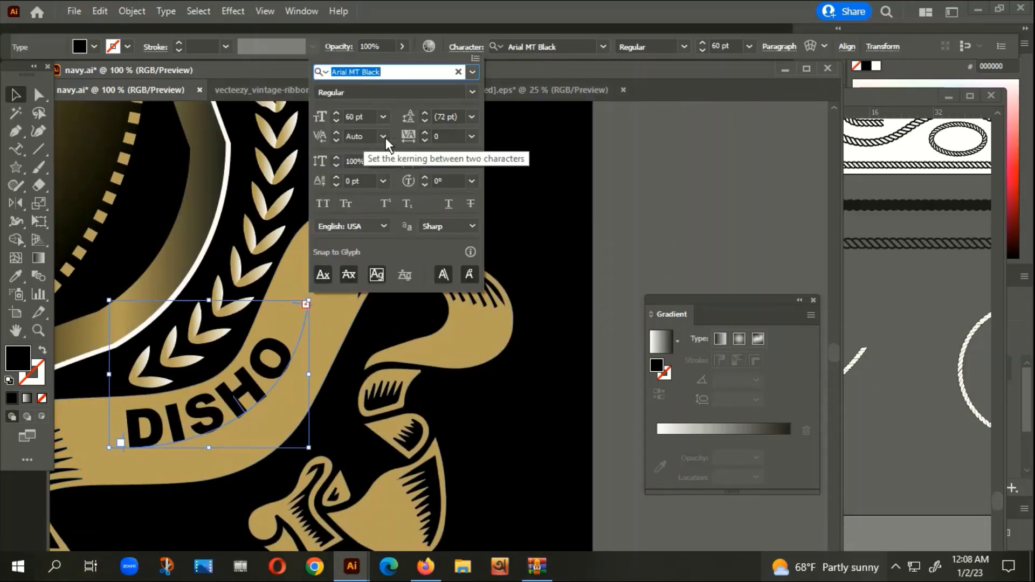
pyautogui.click(383, 116)
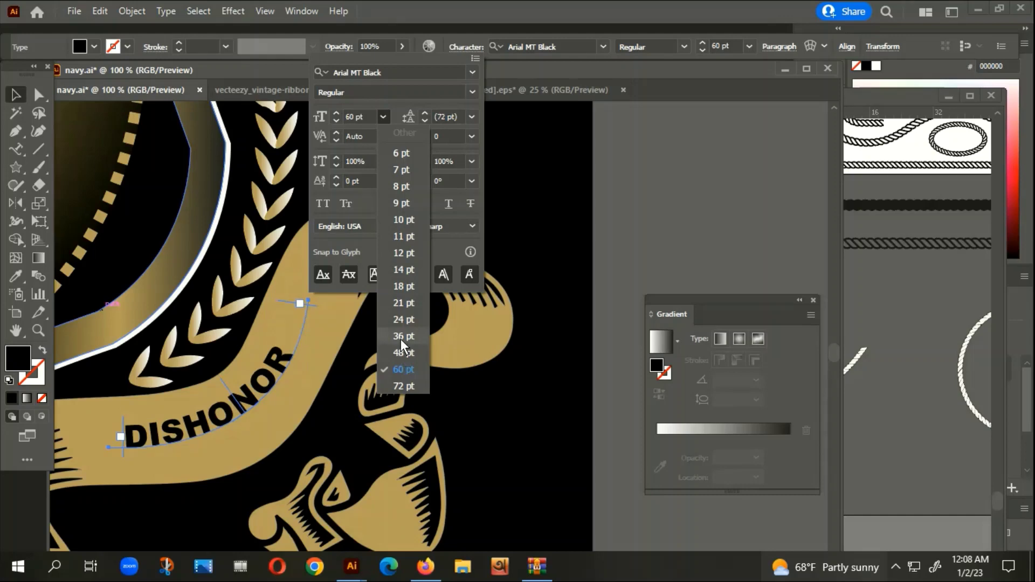
pyautogui.click(400, 339)
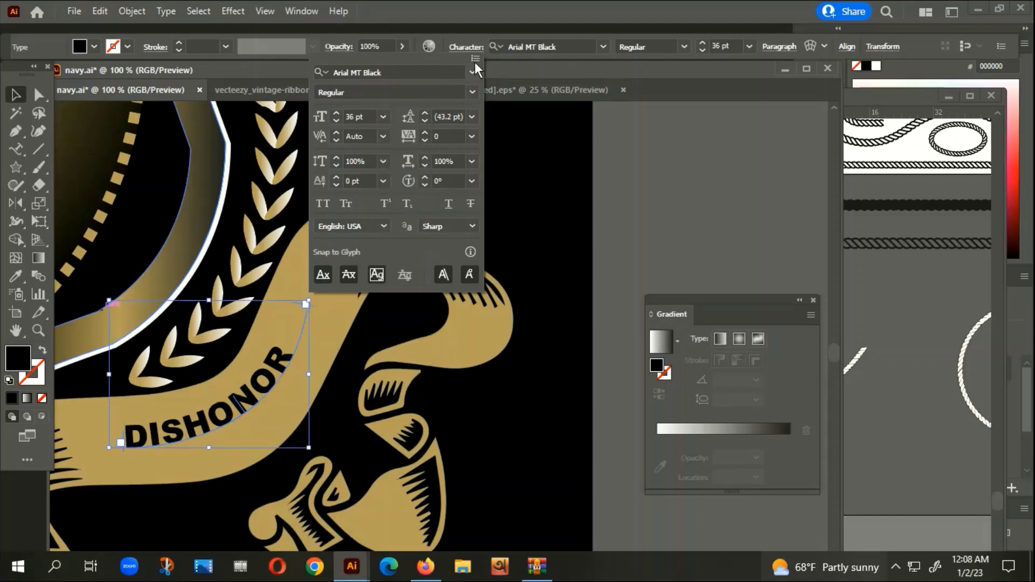
pyautogui.click(445, 136)
pyautogui.write('50')
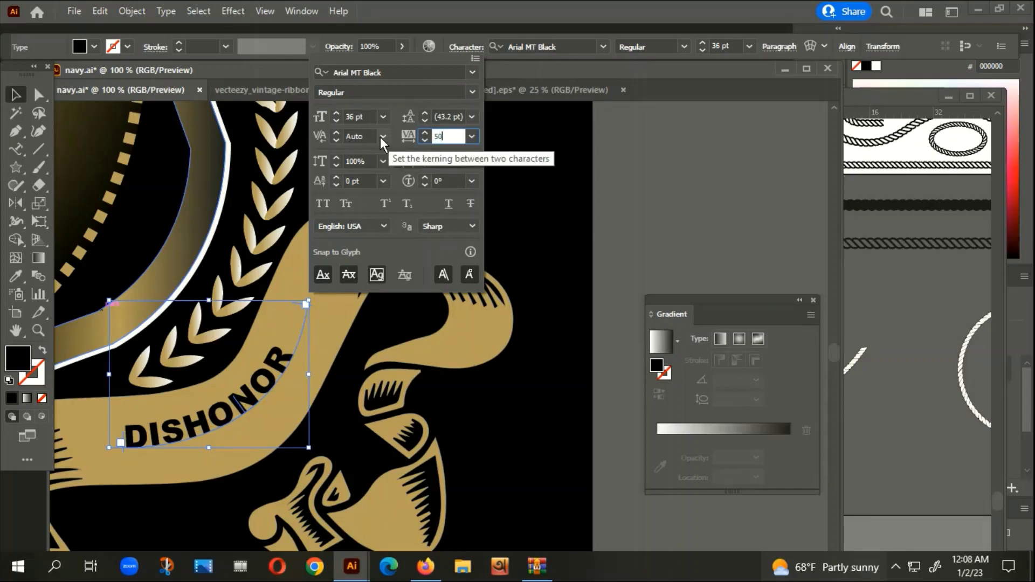
pyautogui.press('Return')
pyautogui.scroll(-2, 580, 276)
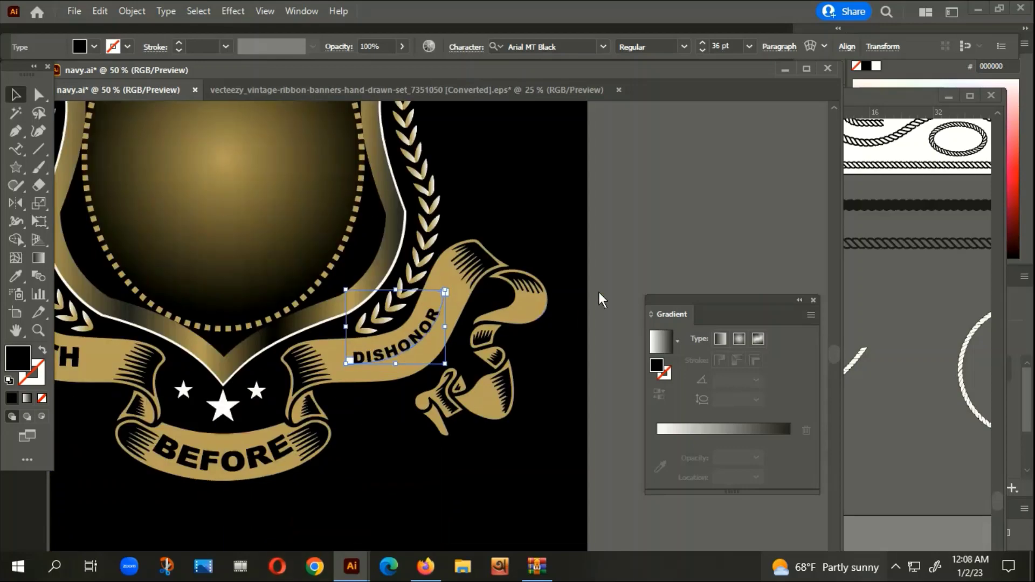
pyautogui.scroll(-1, 612, 225)
pyautogui.click(469, 415)
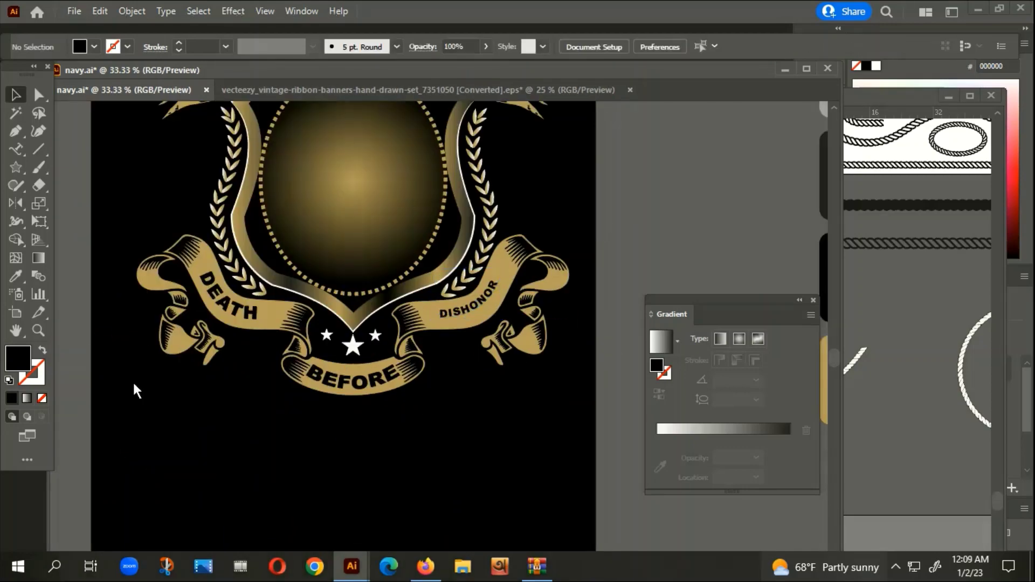
# Step: Shrink the DEATH text group and move it to a new spot on the left ribbon
pyautogui.scroll(2, 237, 313)
pyautogui.click(210, 307)
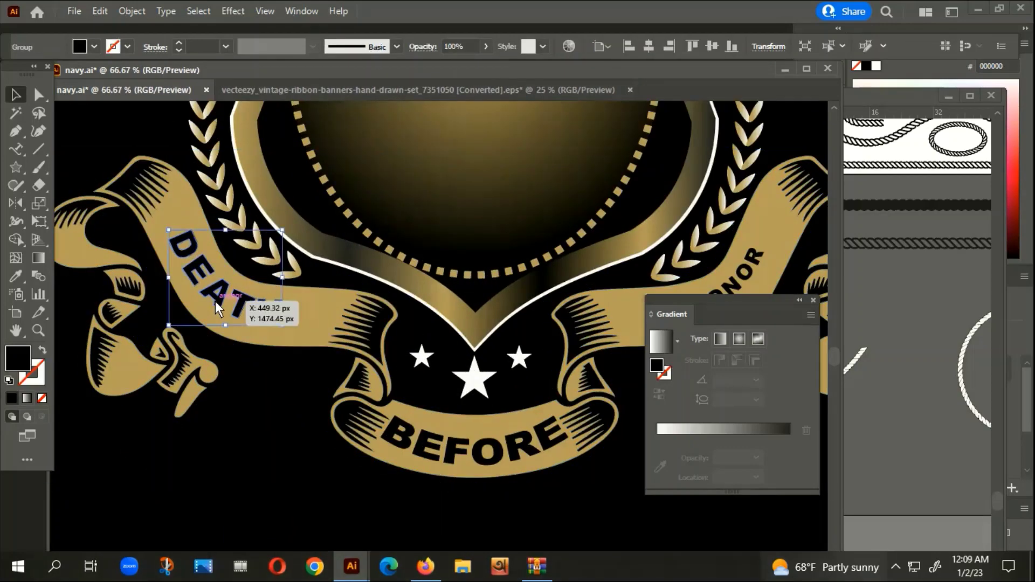
pyautogui.moveTo(282, 231); pyautogui.dragTo(272, 238)
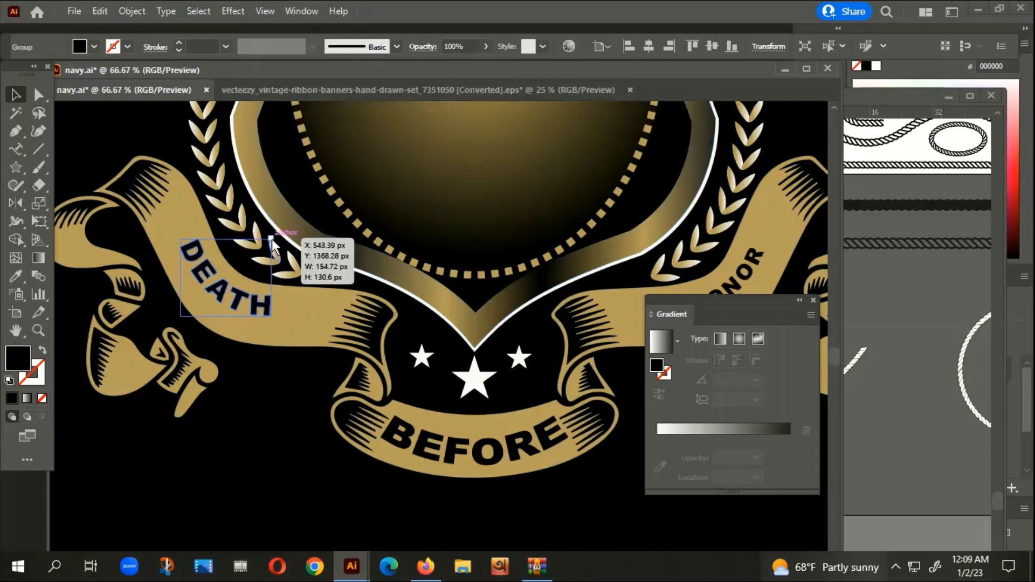
pyautogui.click(256, 406)
pyautogui.scroll(-2, 255, 406)
pyautogui.scroll(-2, 357, 451)
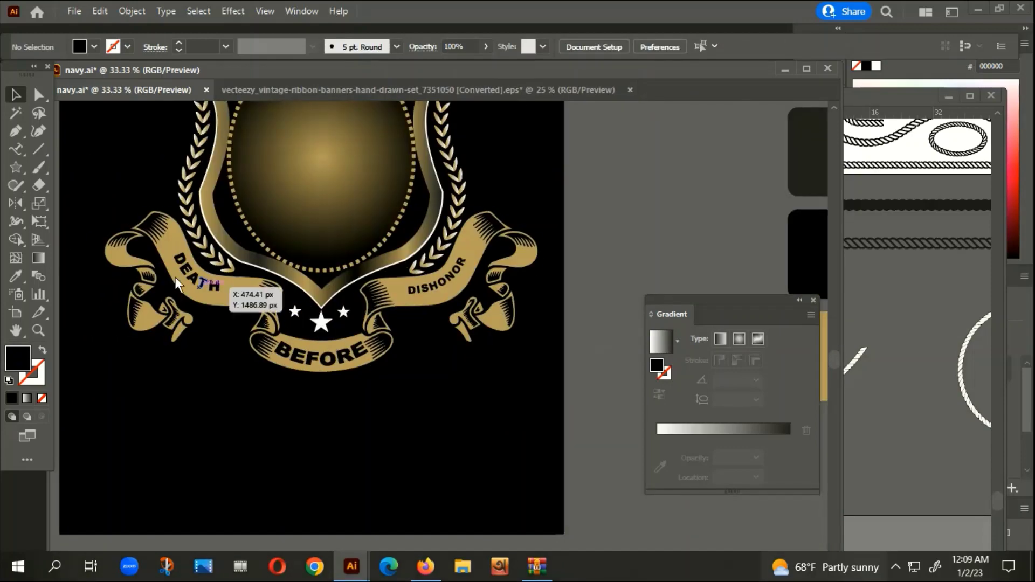
pyautogui.moveTo(175, 277); pyautogui.dragTo(190, 285)
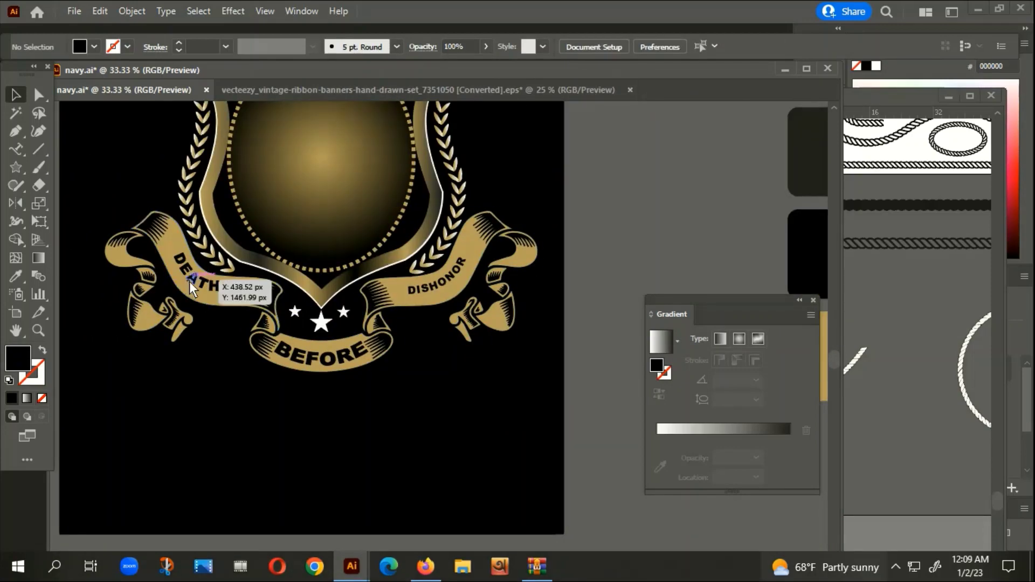
pyautogui.click(236, 443)
# Step: Set the DISHONOR text to 40 pt in the Character panel
pyautogui.click(440, 280)
pyautogui.scroll(3, 446, 306)
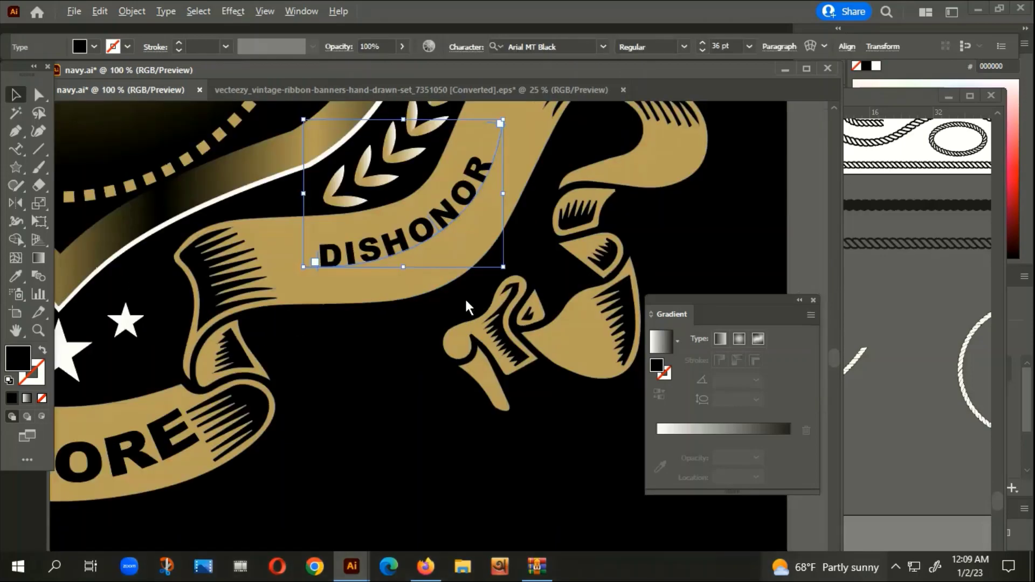
pyautogui.scroll(1, 459, 423)
pyautogui.scroll(2, 485, 239)
pyautogui.scroll(2, 484, 239)
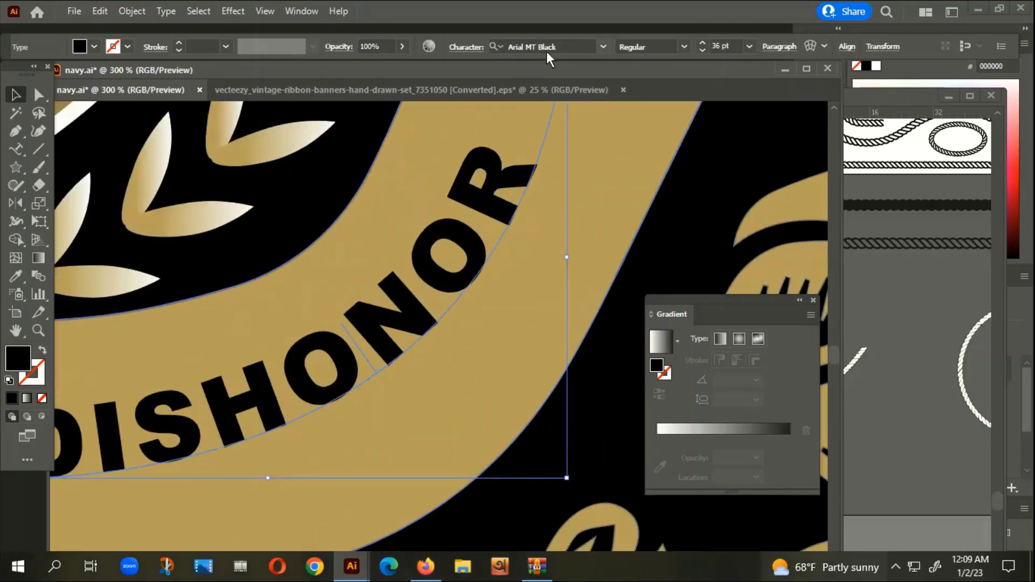
pyautogui.click(463, 47)
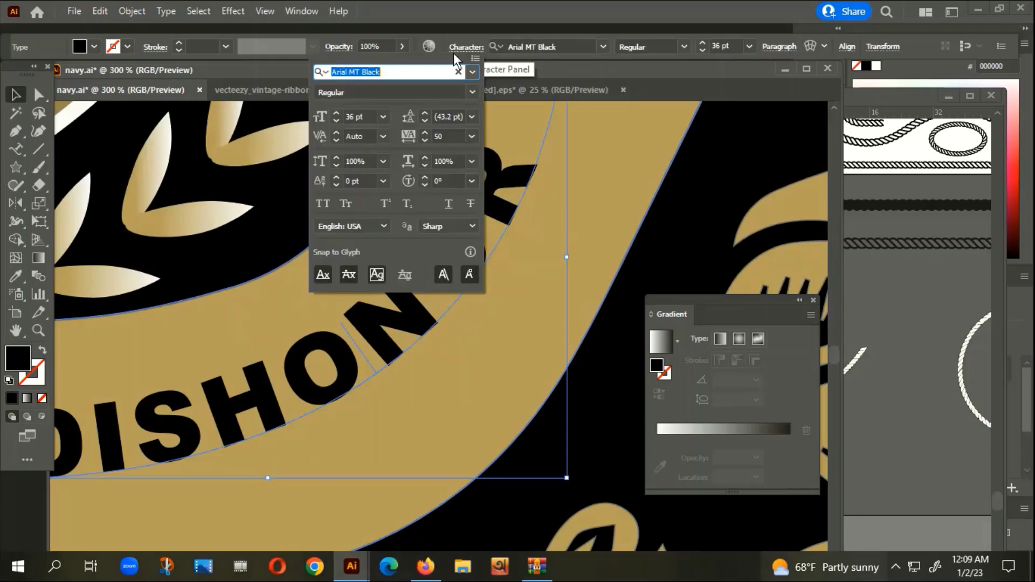
pyautogui.click(354, 120)
pyautogui.write('40')
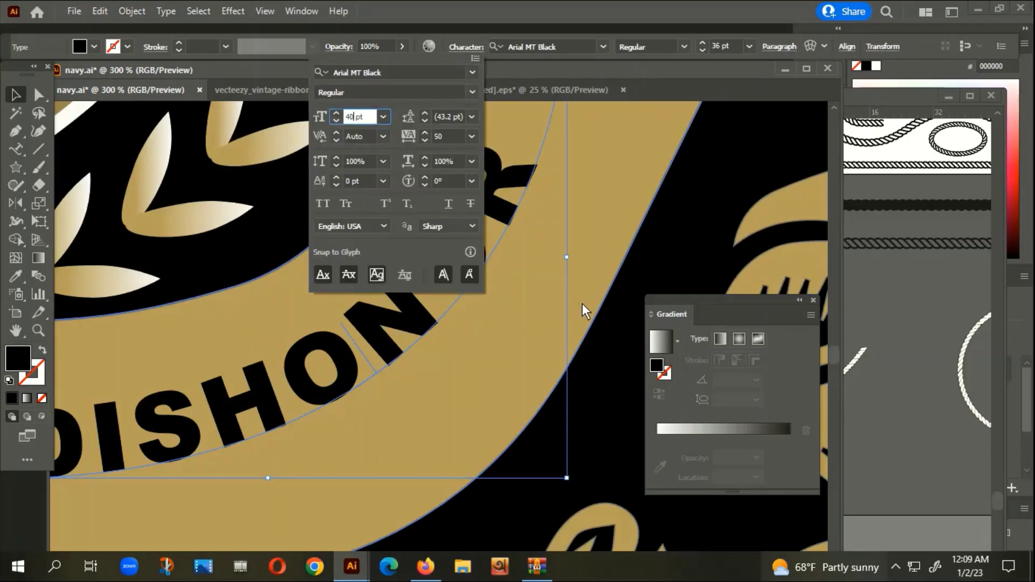
pyautogui.press('Return')
pyautogui.hotkey('ctrl', '-')
pyautogui.hotkey('ctrl', '-')
pyautogui.hotkey('ctrl', '-')
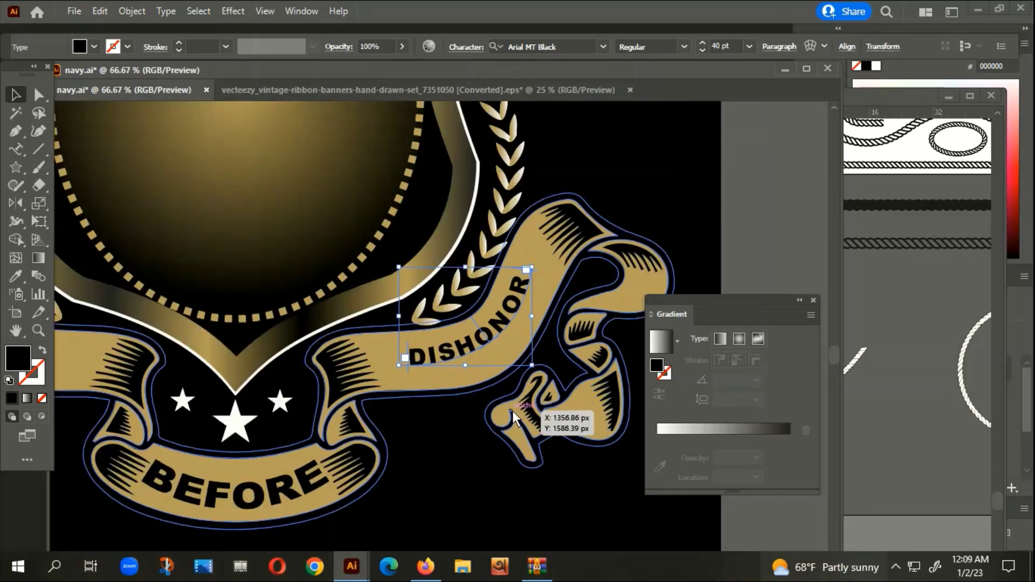
# Step: Expand DISHONOR into outlined shapes with Object > Expand, then zoom out to the whole artboard
pyautogui.click(132, 10)
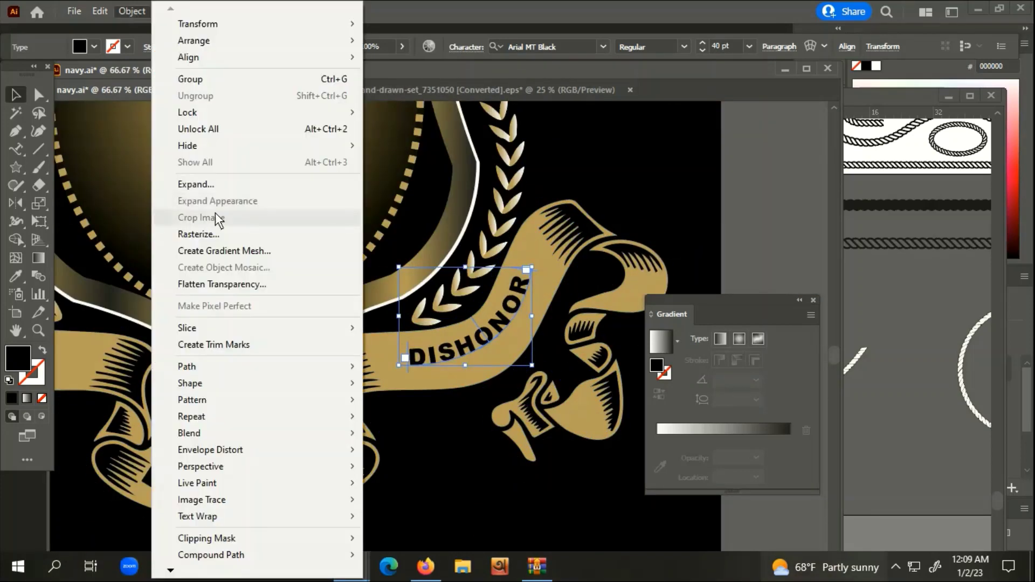
pyautogui.click(181, 182)
pyautogui.click(383, 368)
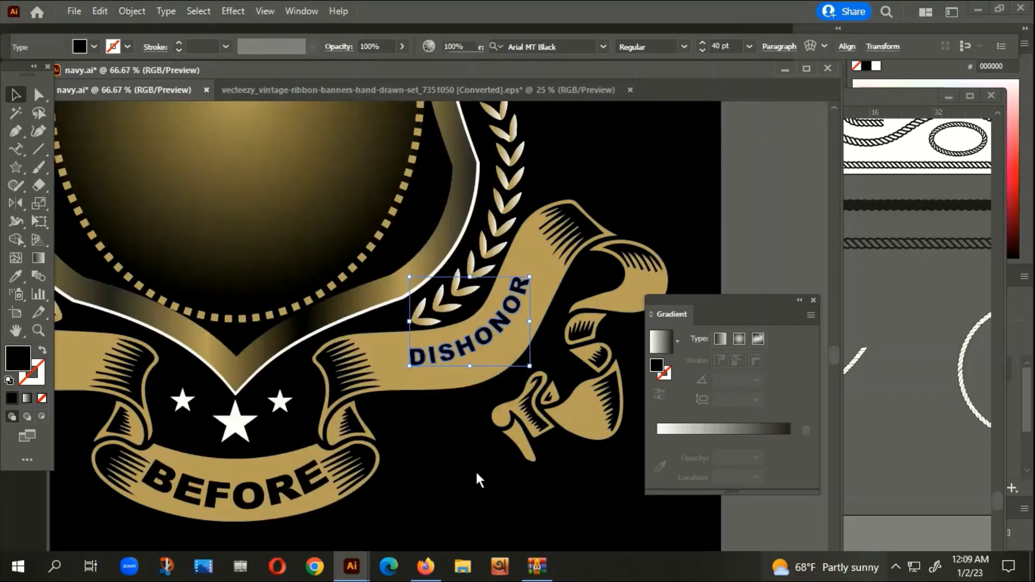
pyautogui.click(478, 478)
pyautogui.hotkey('ctrl', '-')
pyautogui.hotkey('ctrl', '-')
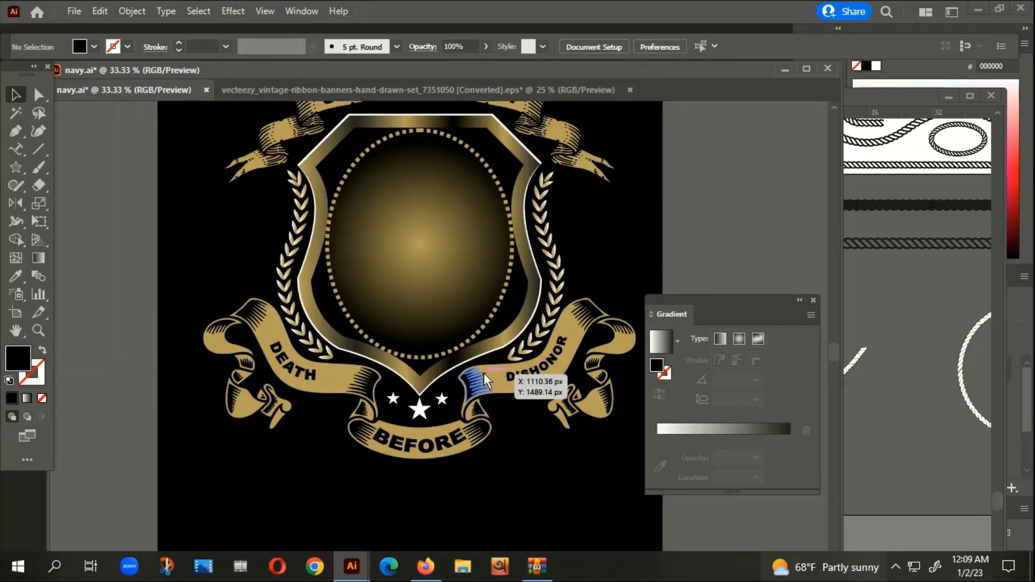
pyautogui.hotkey('ctrl', '-')
pyautogui.hotkey('ctrl', '-')
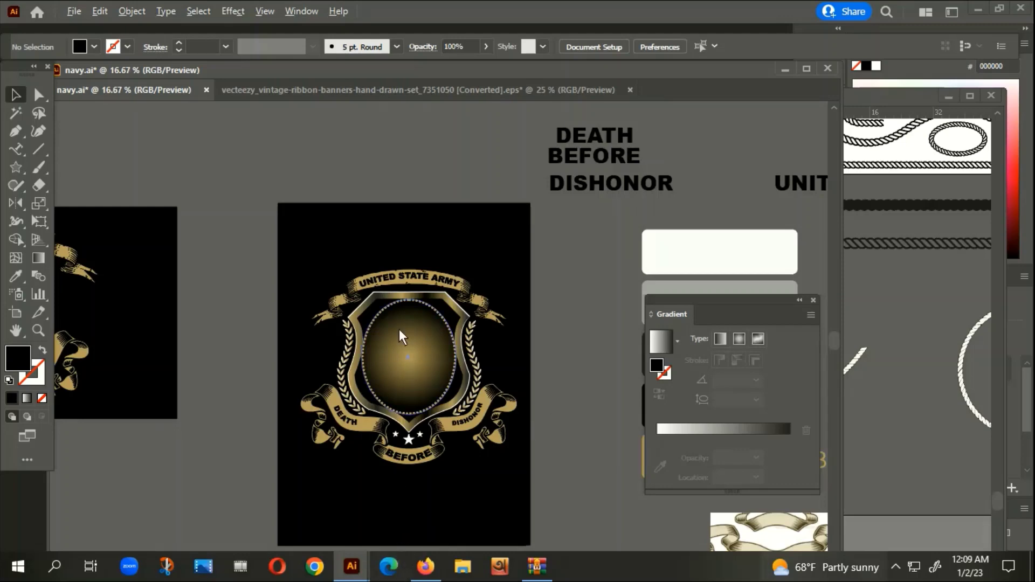
# Step: Alt-drag a copy of the skull with green beret onto the shield and bring it to front
pyautogui.scroll(-3, 436, 378)
pyautogui.hotkey('ctrl', '-')
pyautogui.scroll(3, 457, 517)
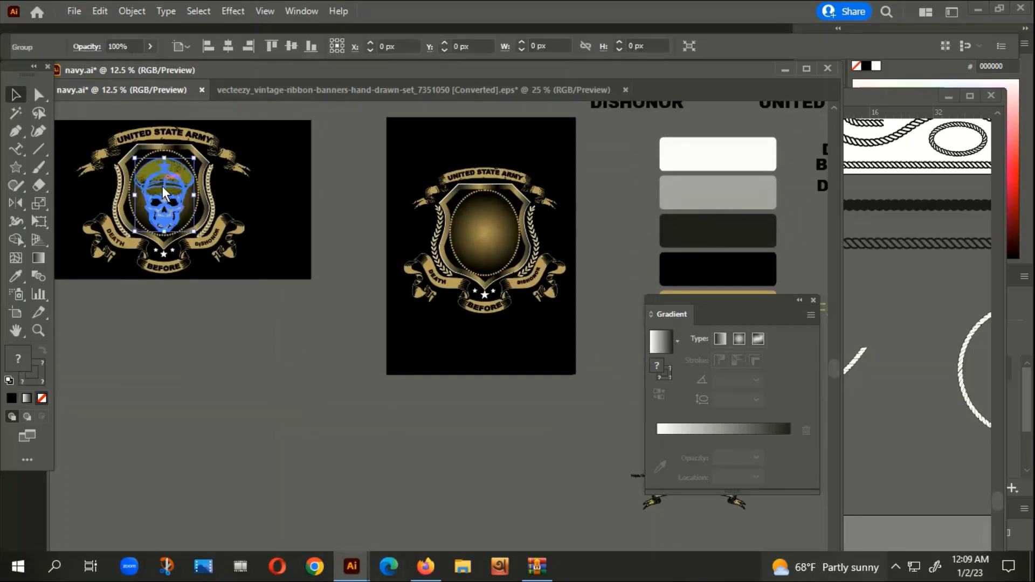
pyautogui.moveTo(165, 183); pyautogui.dragTo(476, 231)
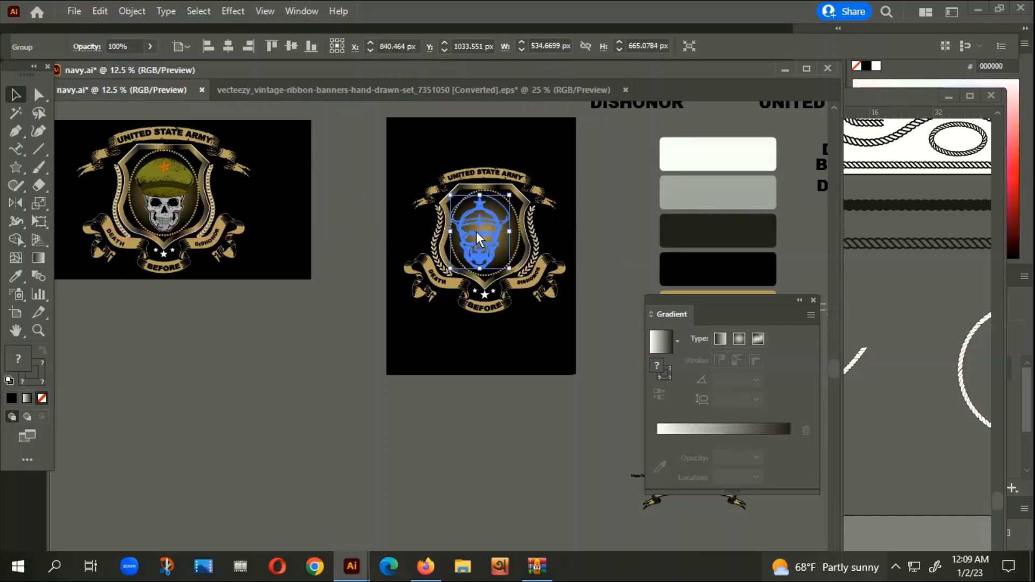
pyautogui.rightClick(477, 231)
pyautogui.click(701, 440)
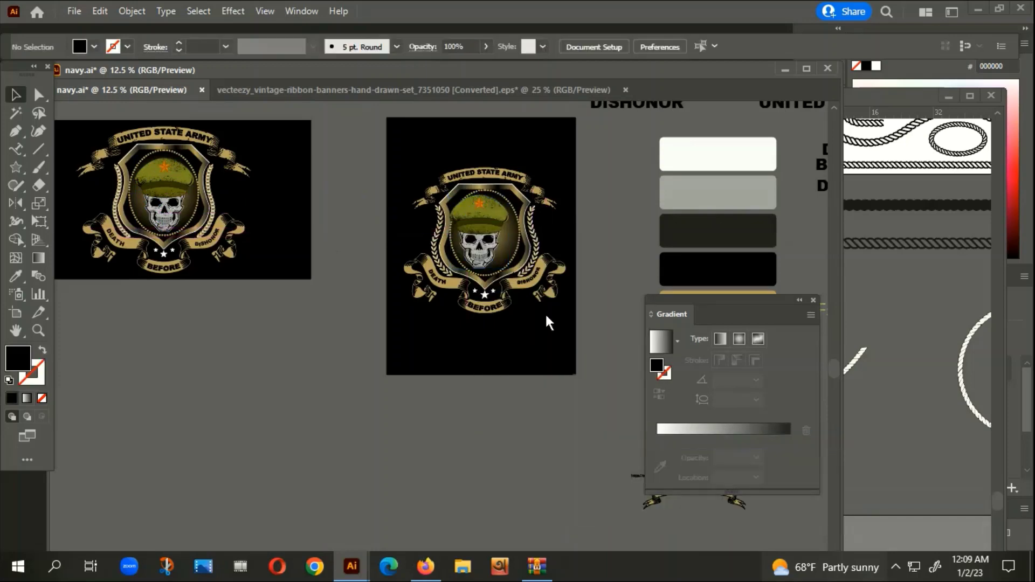
# Step: Centre the skull in the shield's oval, deselect, and open the YouTube channel page in the browser
pyautogui.scroll(2, 455, 211)
pyautogui.scroll(1, 506, 244)
pyautogui.moveTo(507, 244); pyautogui.dragTo(512, 244)
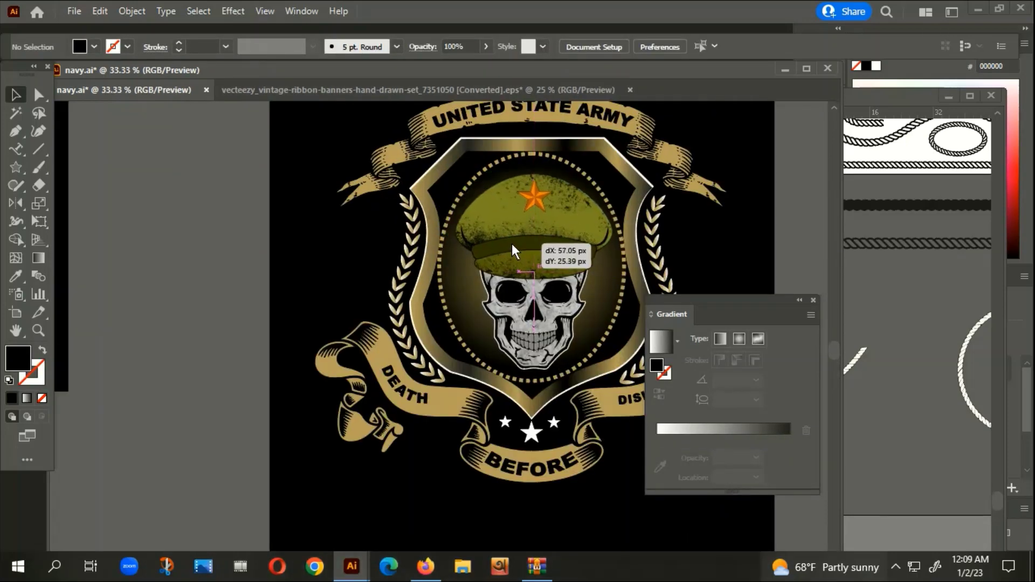
pyautogui.scroll(-2, 512, 244)
pyautogui.scroll(-1, 399, 347)
pyautogui.click(423, 369)
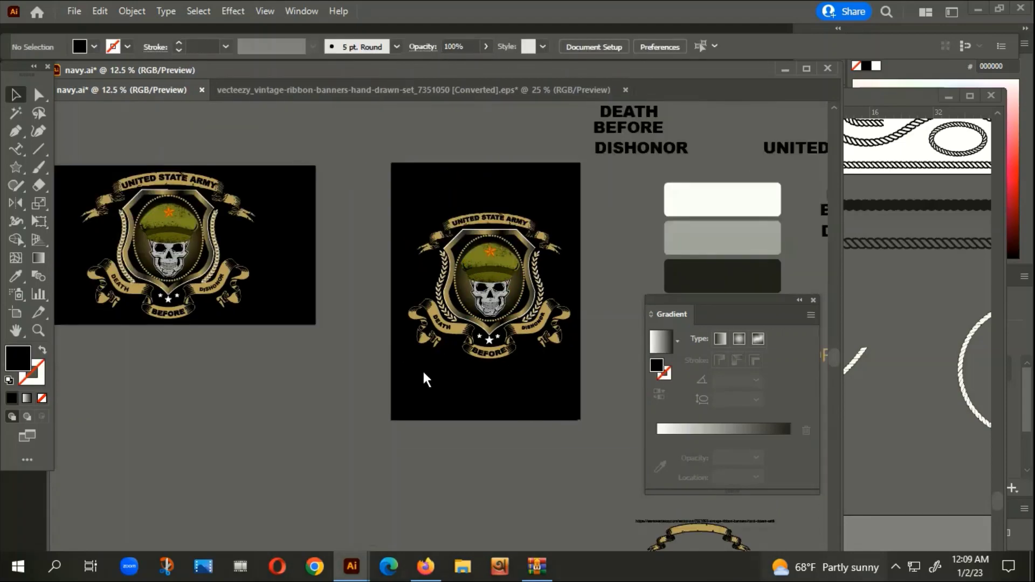
pyautogui.scroll(-1, 485, 361)
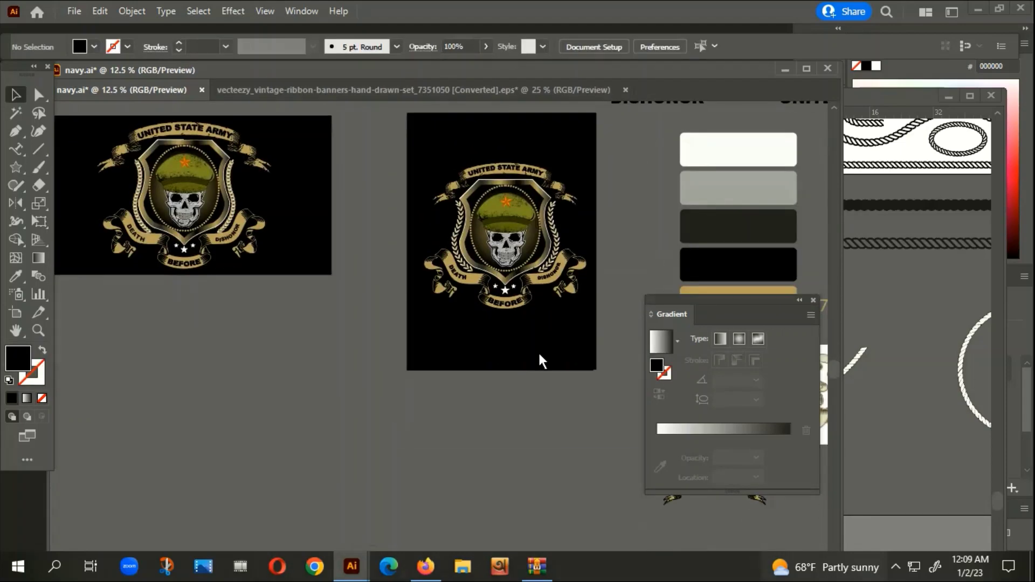
pyautogui.click(426, 566)
pyautogui.click(58, 41)
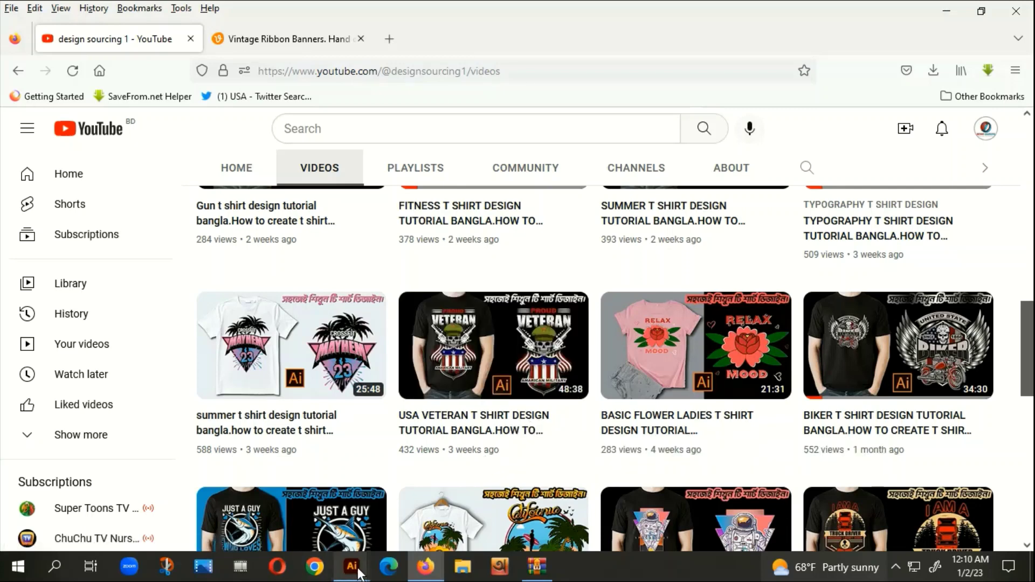
# Step: Browse the channel's Videos tab, then switch back to the navy.ai window via the Illustrator taskbar icon
pyautogui.scroll(5, 722, 353)
pyautogui.scroll(3, 719, 367)
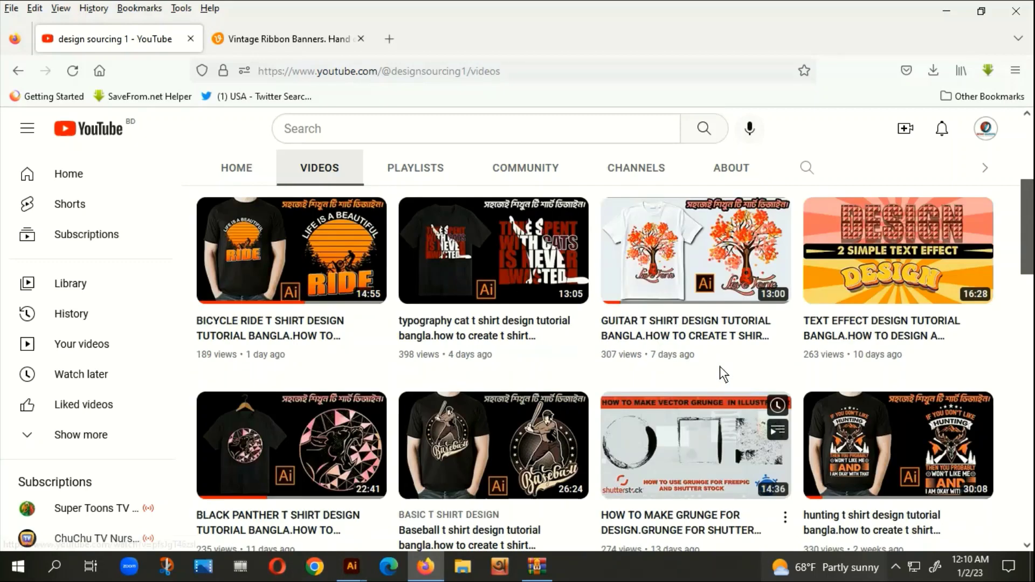
pyautogui.scroll(2, 720, 366)
pyautogui.scroll(-3, 719, 364)
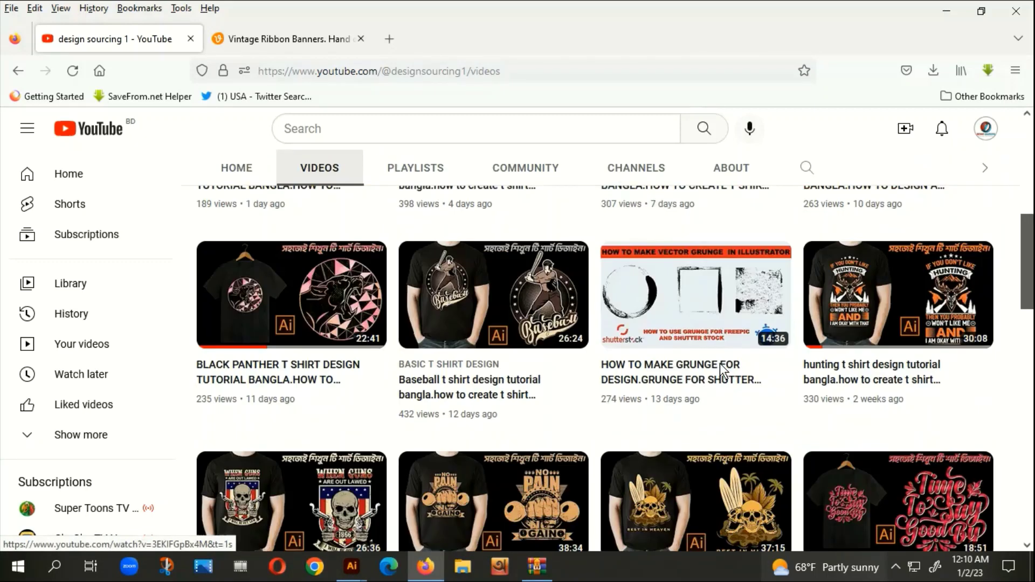
pyautogui.scroll(-2, 720, 363)
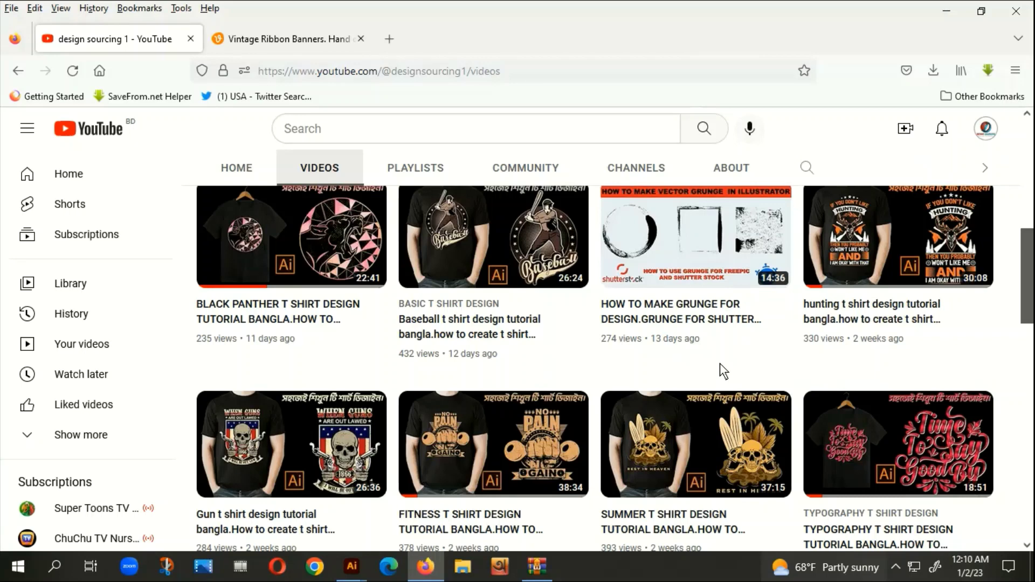
pyautogui.click(349, 574)
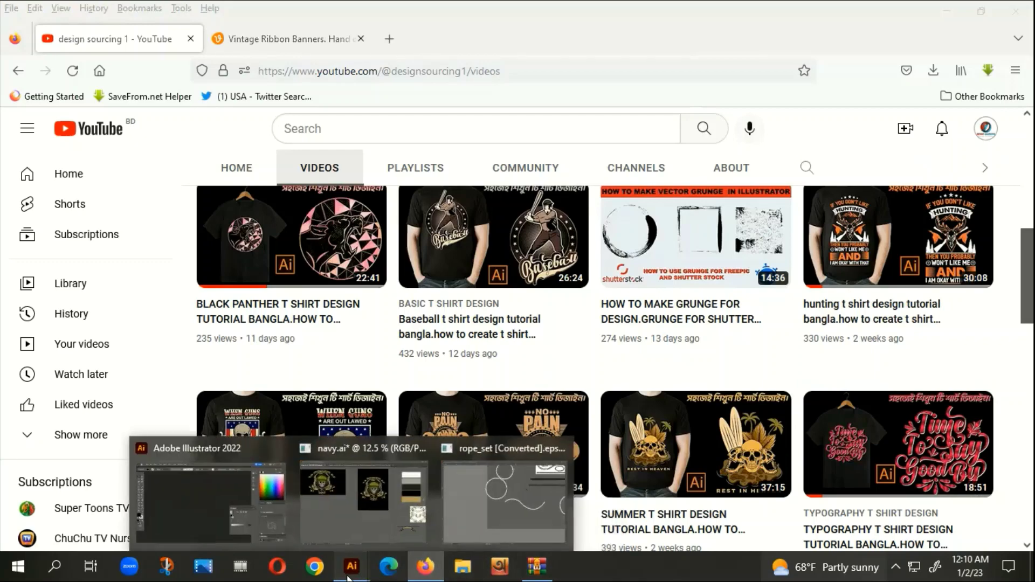
pyautogui.click(380, 521)
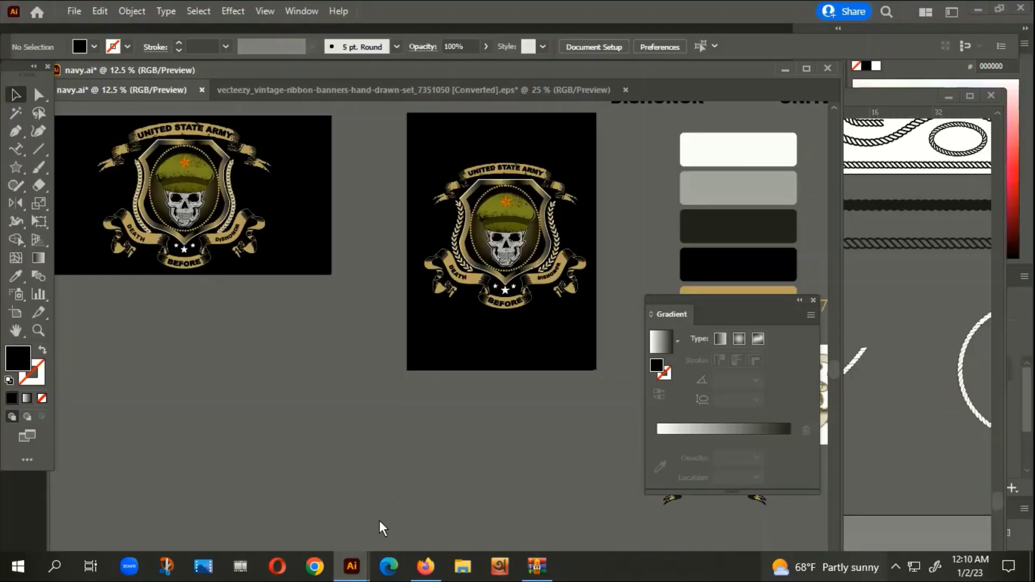